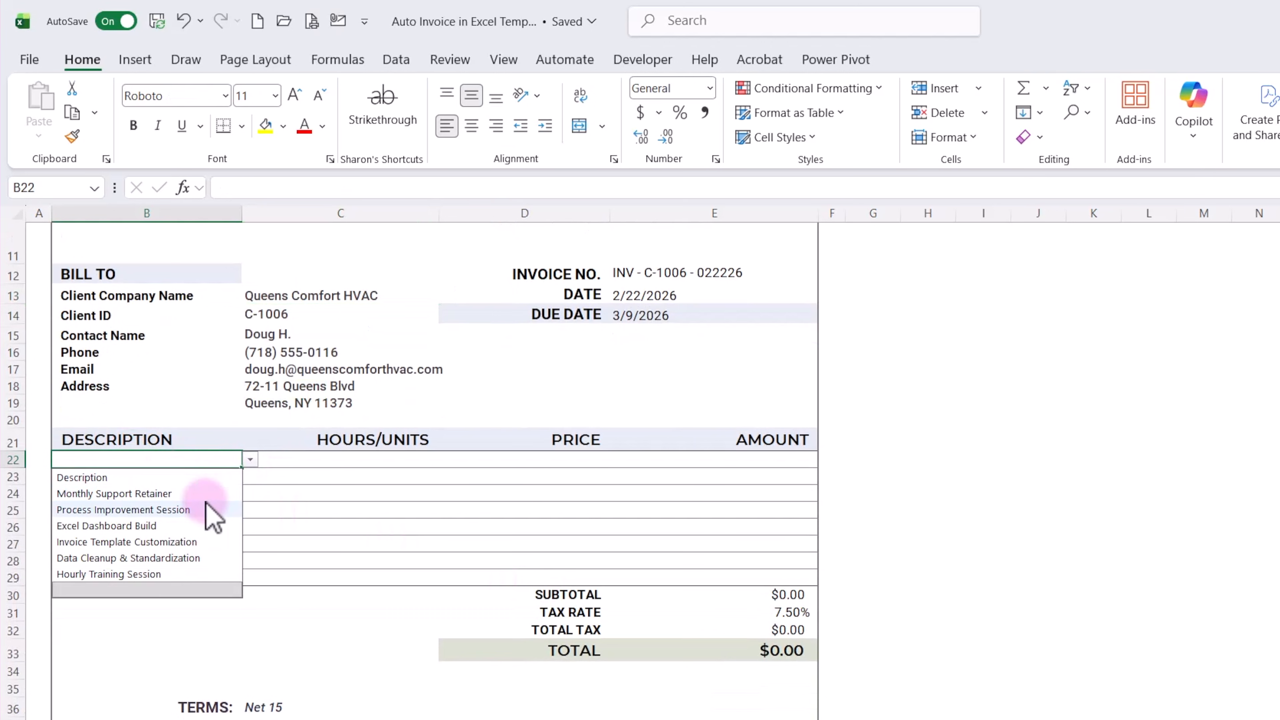
Add Monthly Support Retainer as the first invoice line in row 22 with 1 unit.
click(200, 494)
click(370, 461)
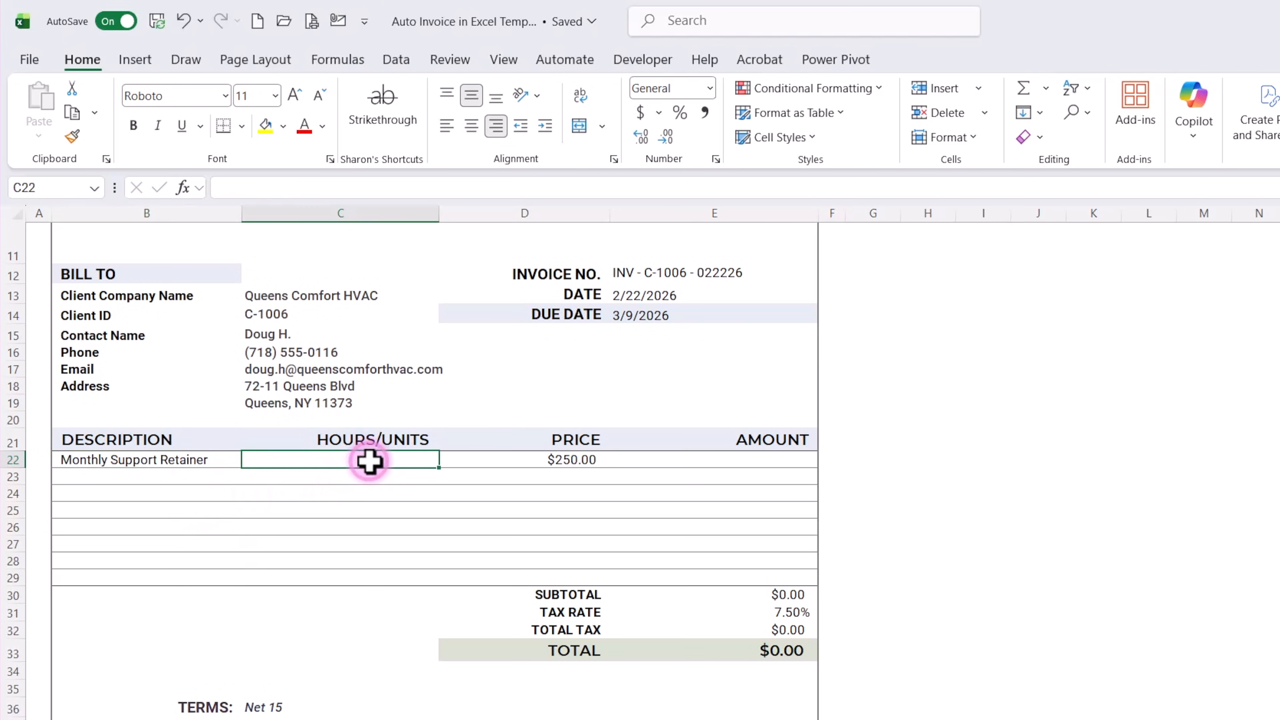
text(1)
key(Return)
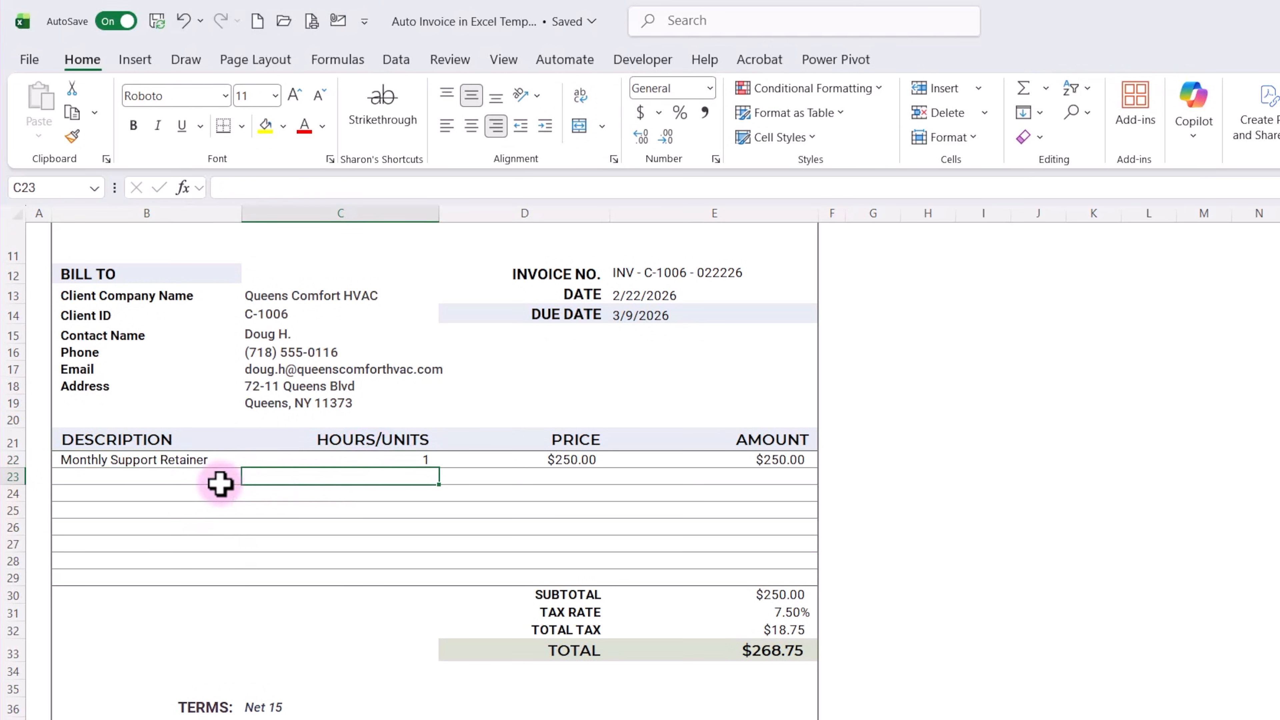
Add Process Improvement Session as the second invoice line in row 23 with 2 units.
click(190, 477)
click(249, 476)
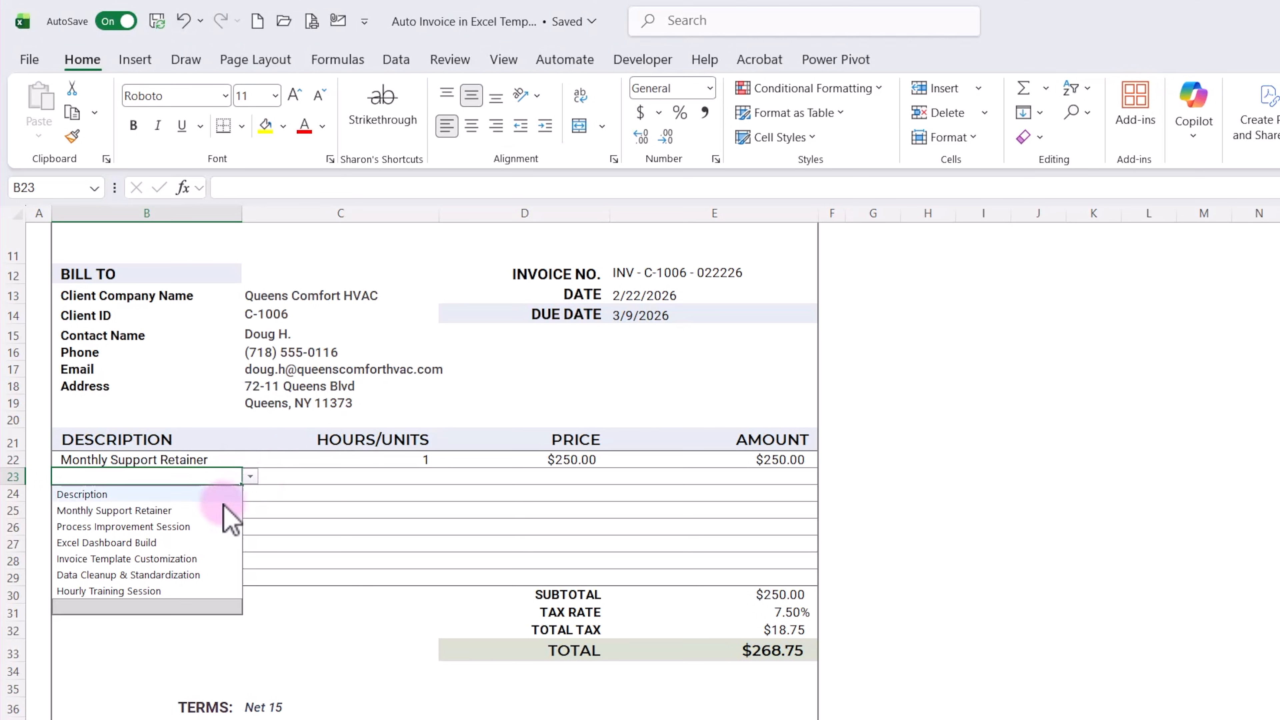
click(206, 526)
click(401, 475)
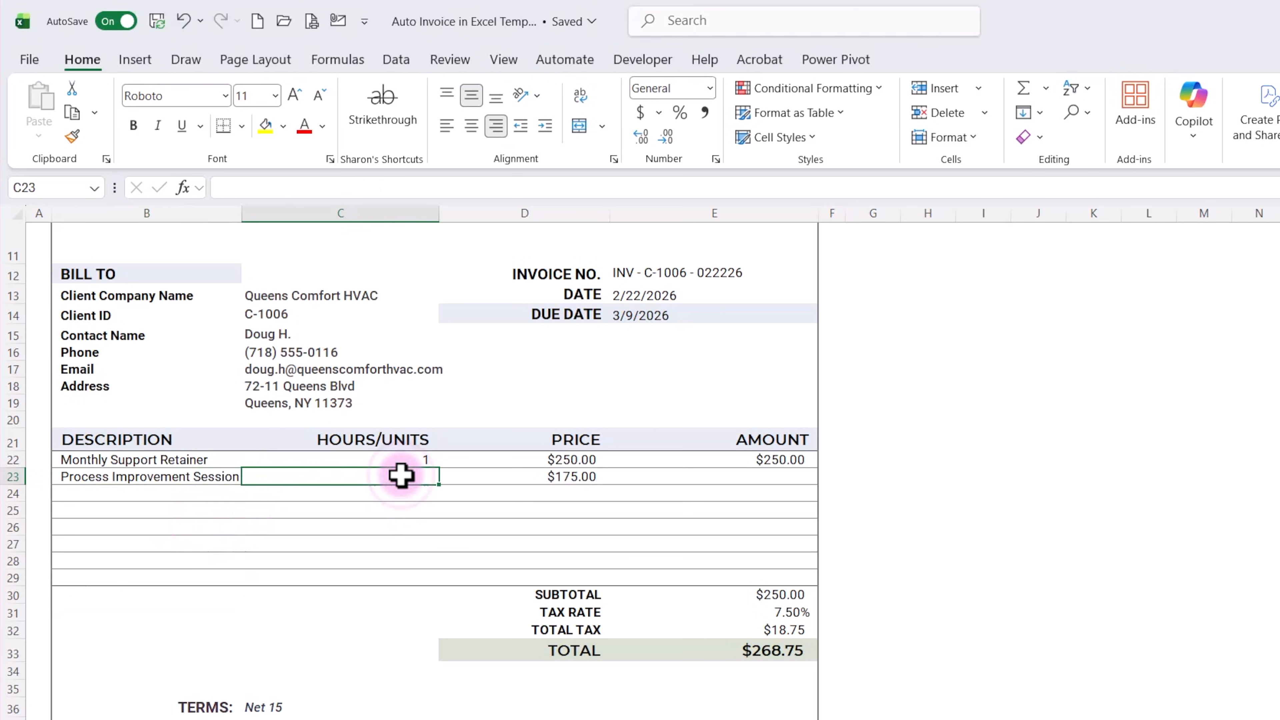
text(2)
key(Return)
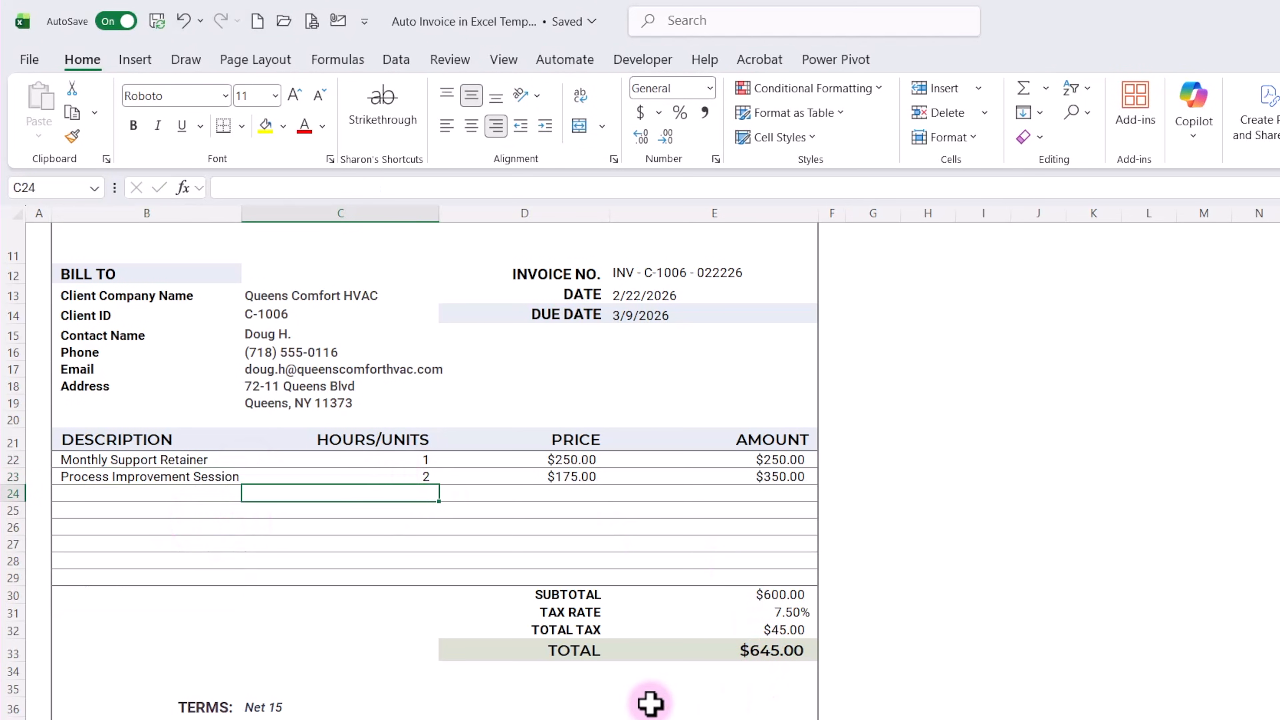
Examine the invoice header, the Clients table and the Products-Services table, and return to the Invoice sheet.
scroll(640, 701, up, 2)
scroll(636, 699, up, 2)
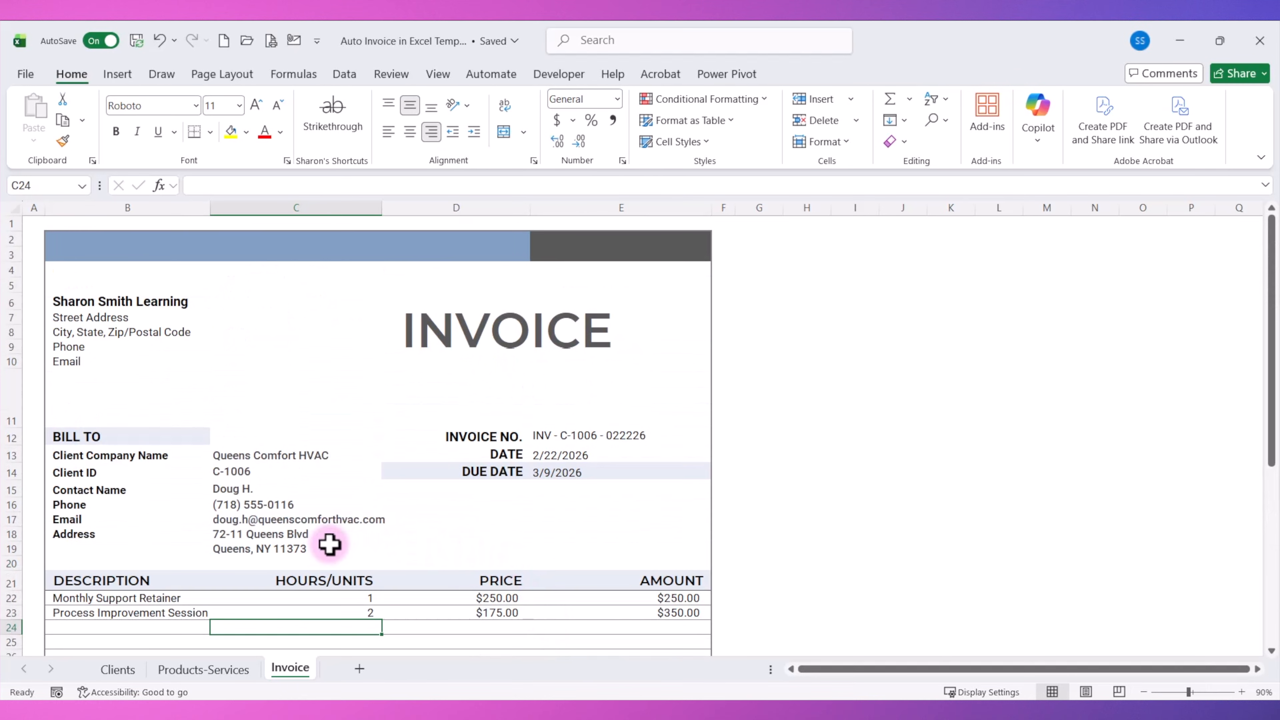
click(114, 670)
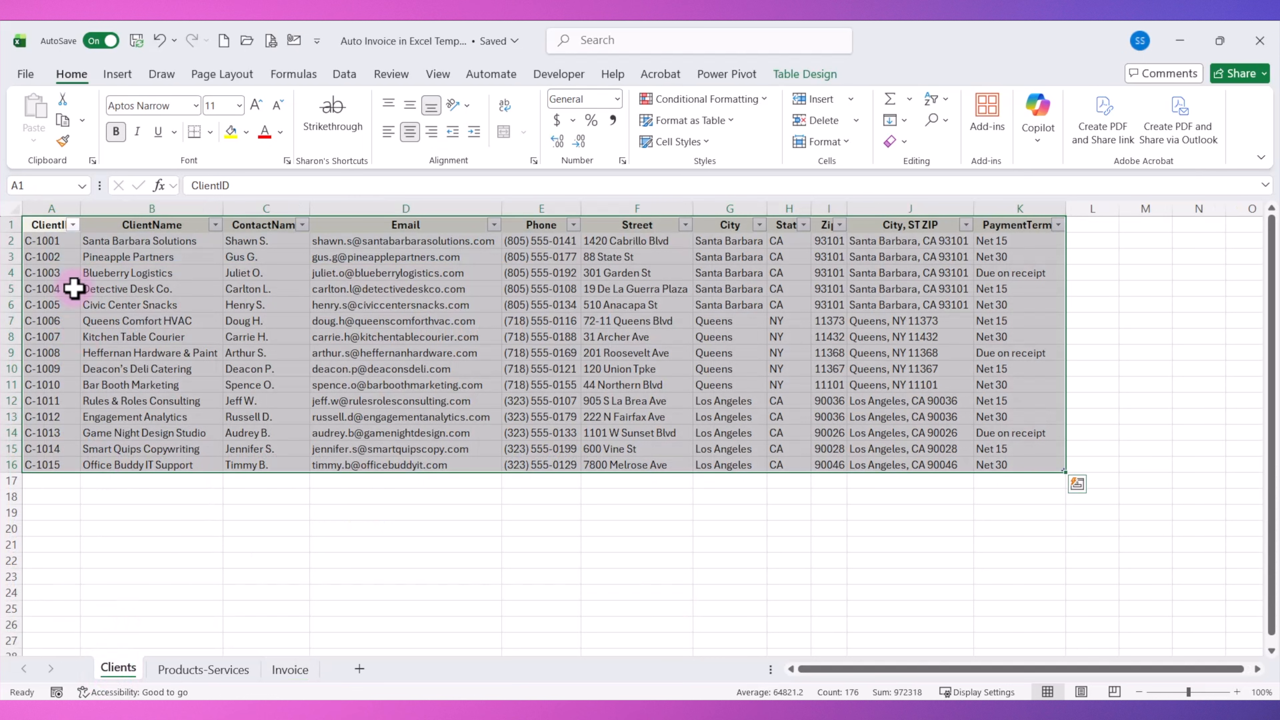
click(49, 224)
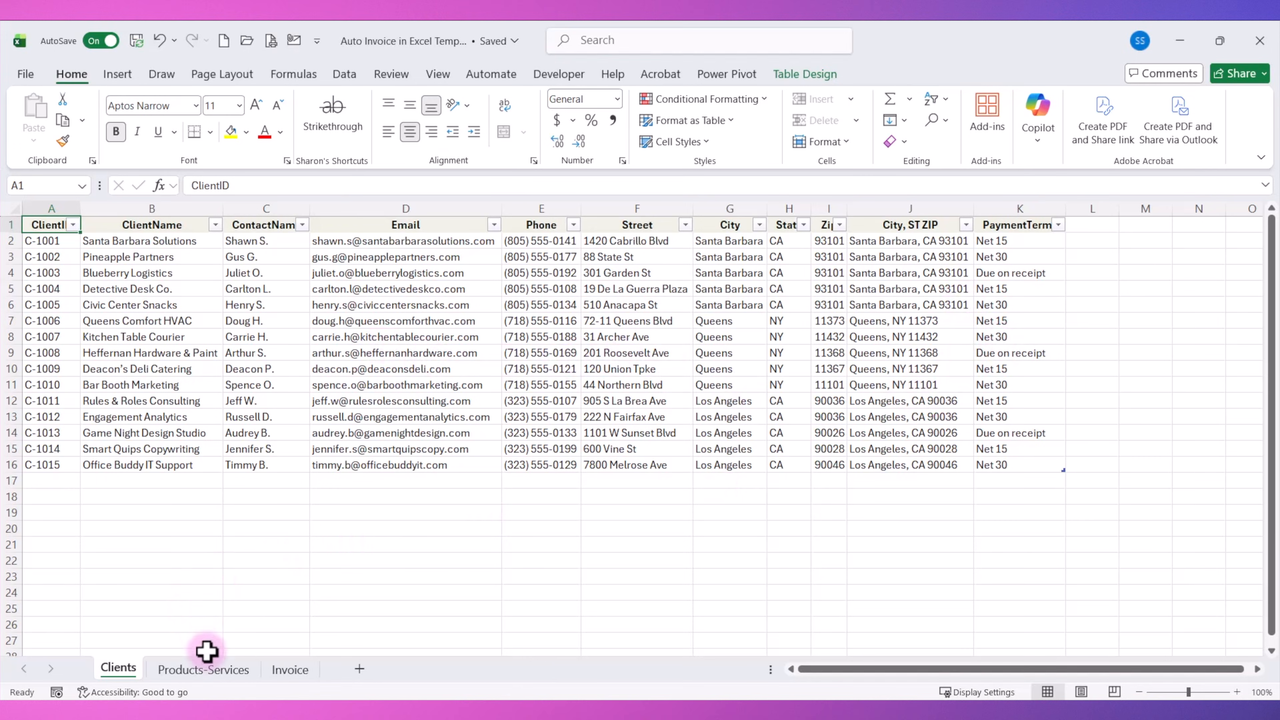
click(211, 675)
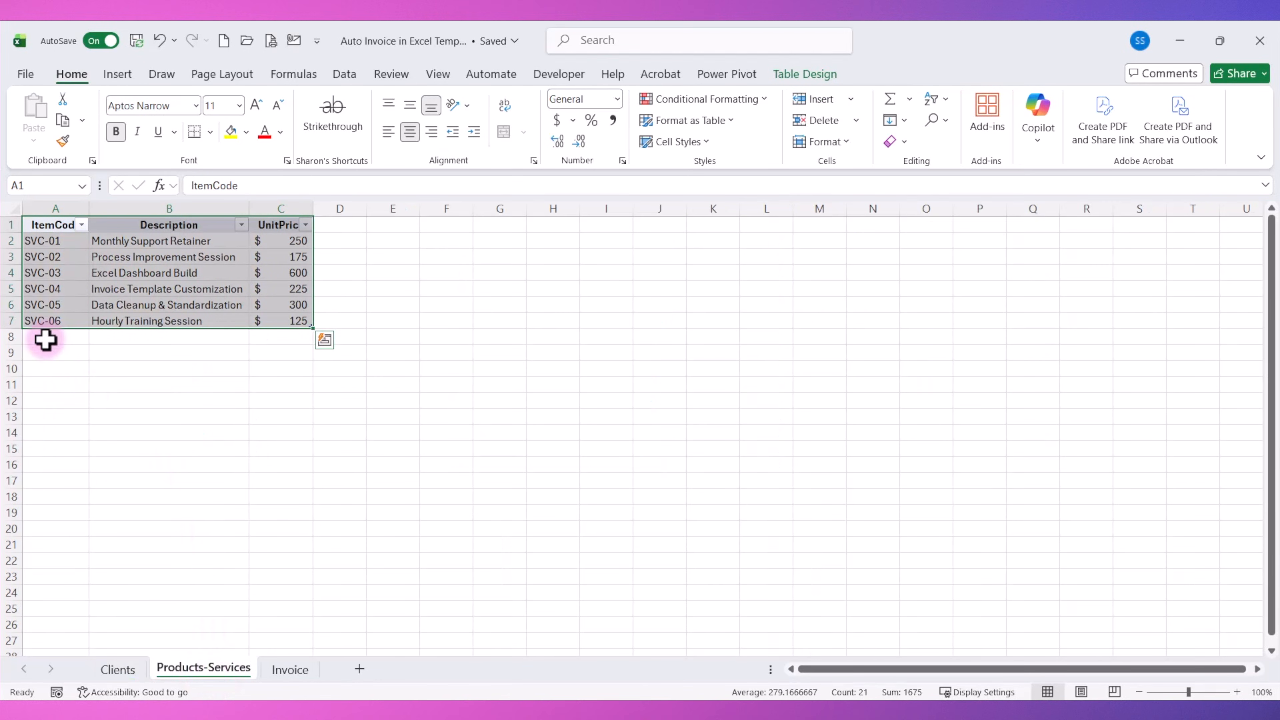
click(42, 224)
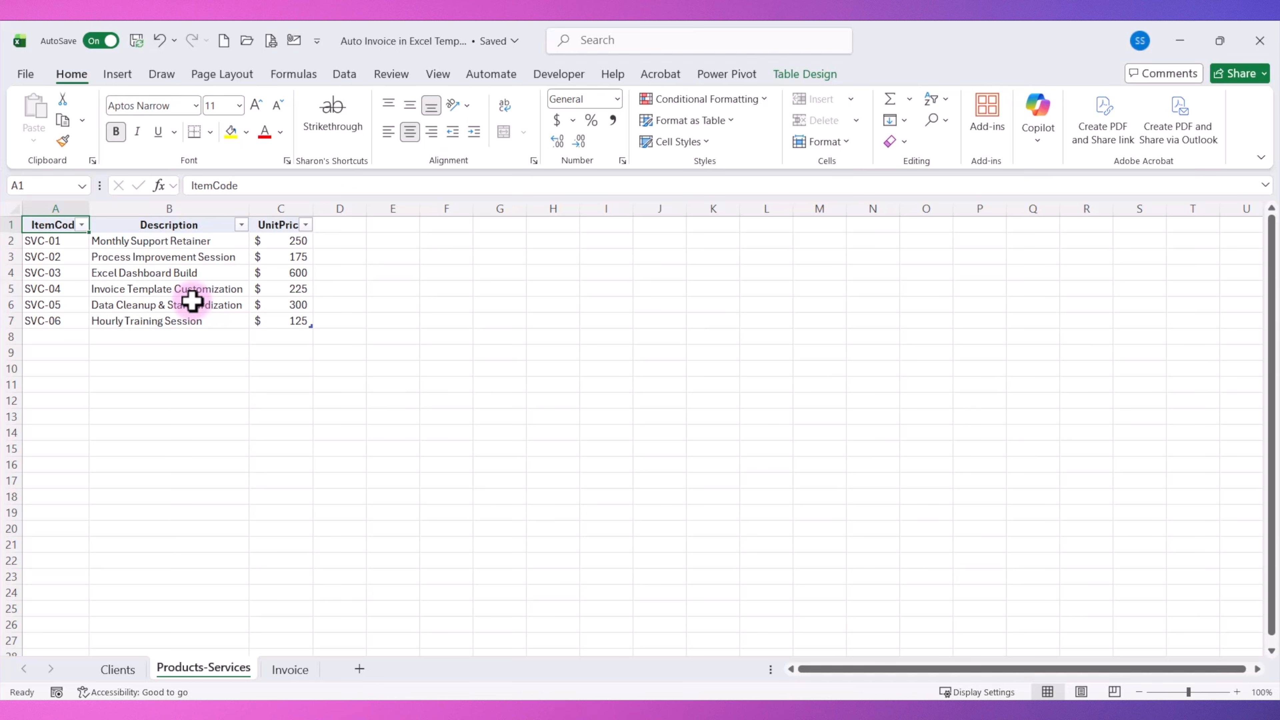
click(294, 673)
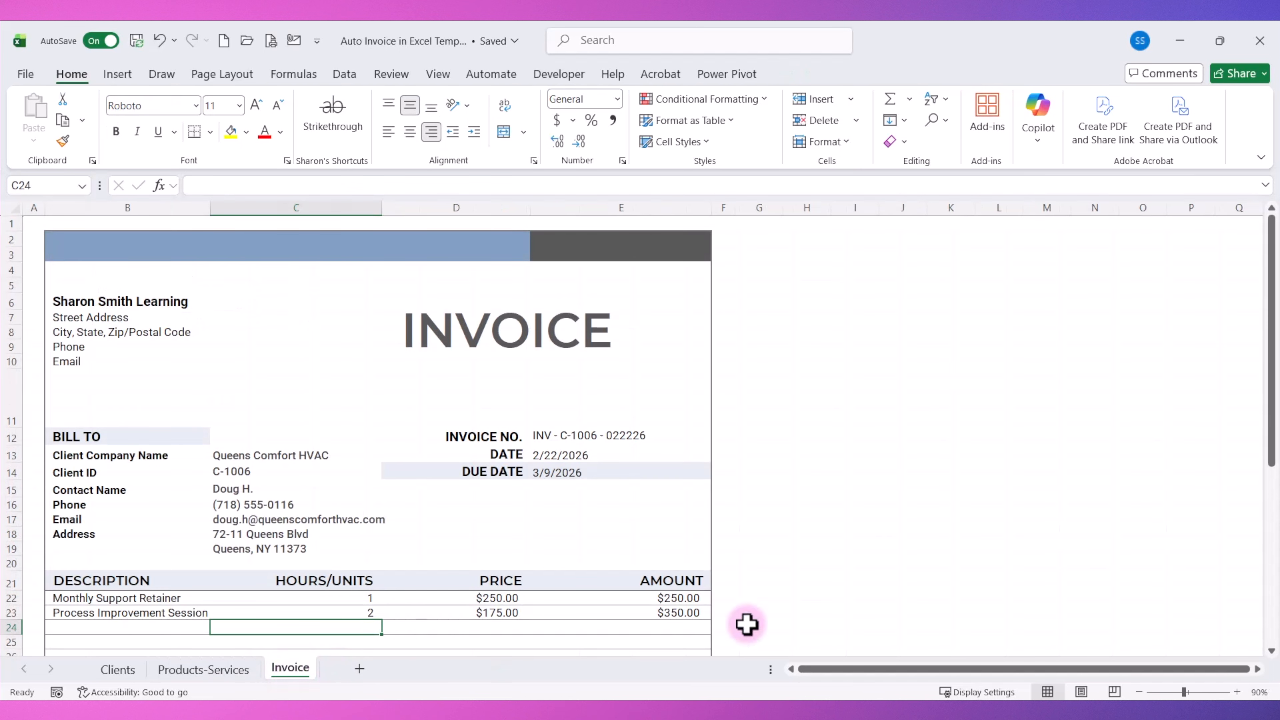
Move the finished invoice workbook off the screen and examine the City, ST ZIP formula in J2 of the other workbook's Clients sheet.
double_click(885, 42)
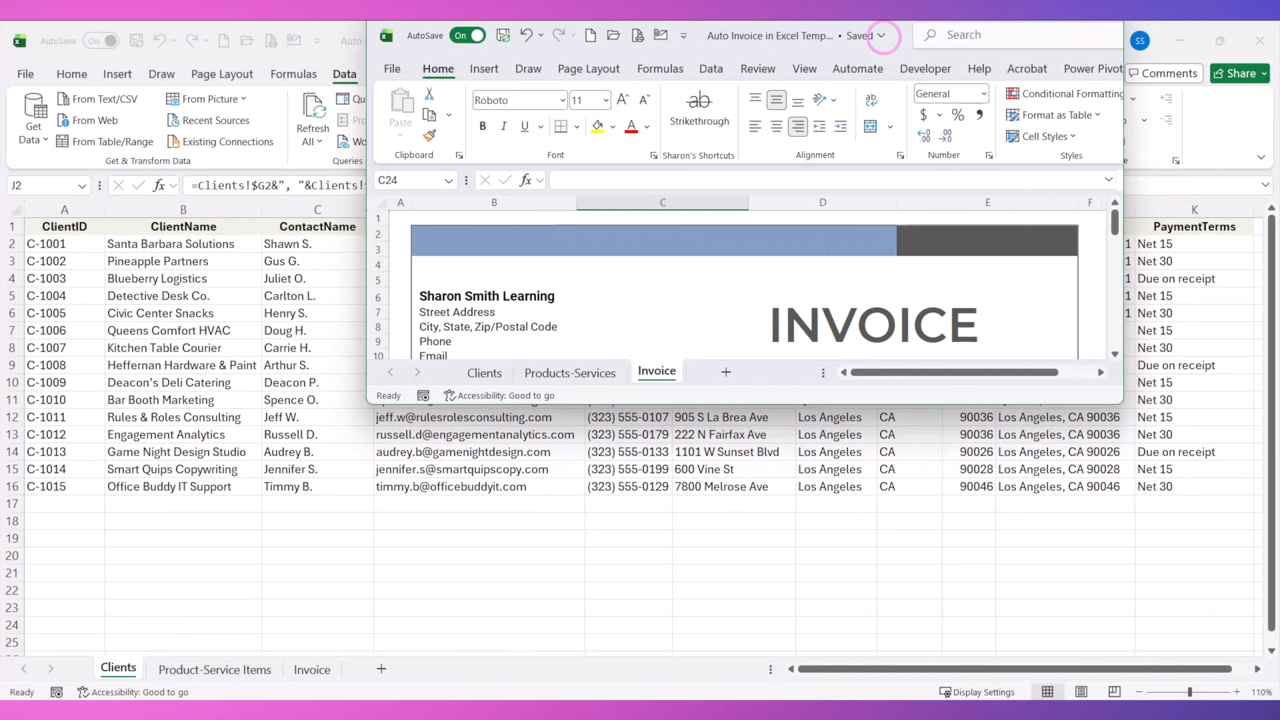
drag(884, 42, 1279, 83)
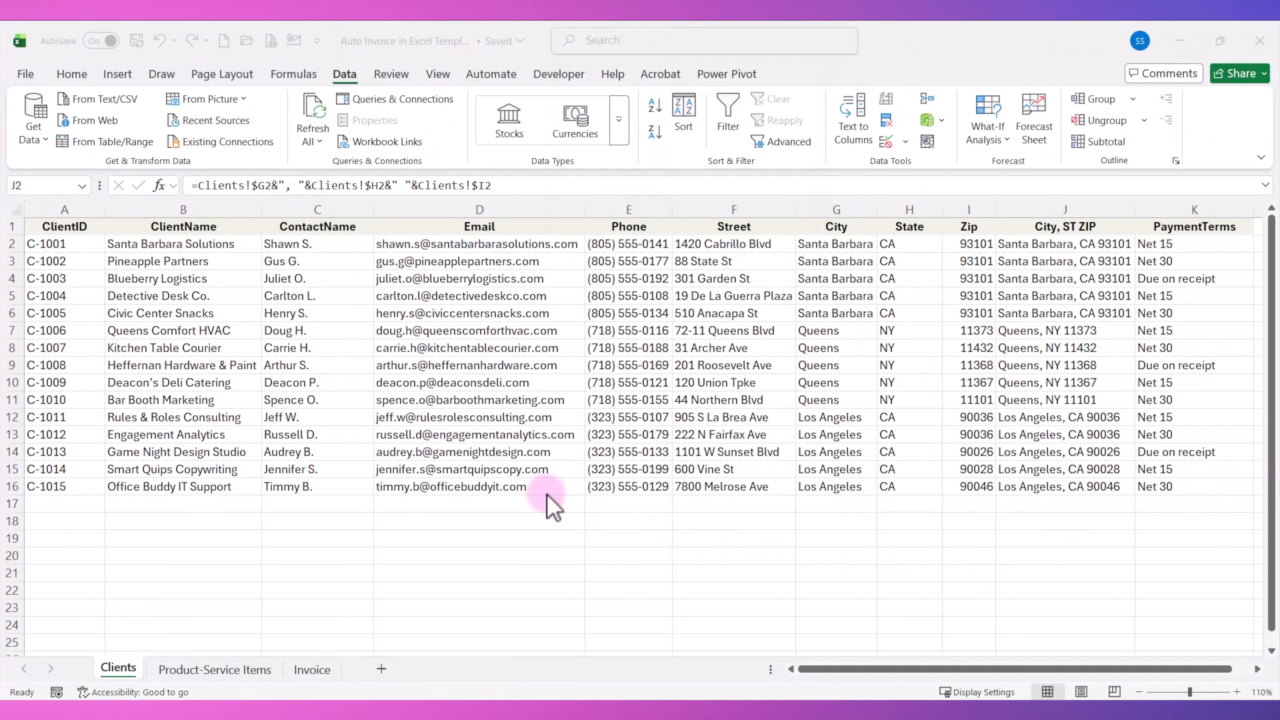
click(57, 226)
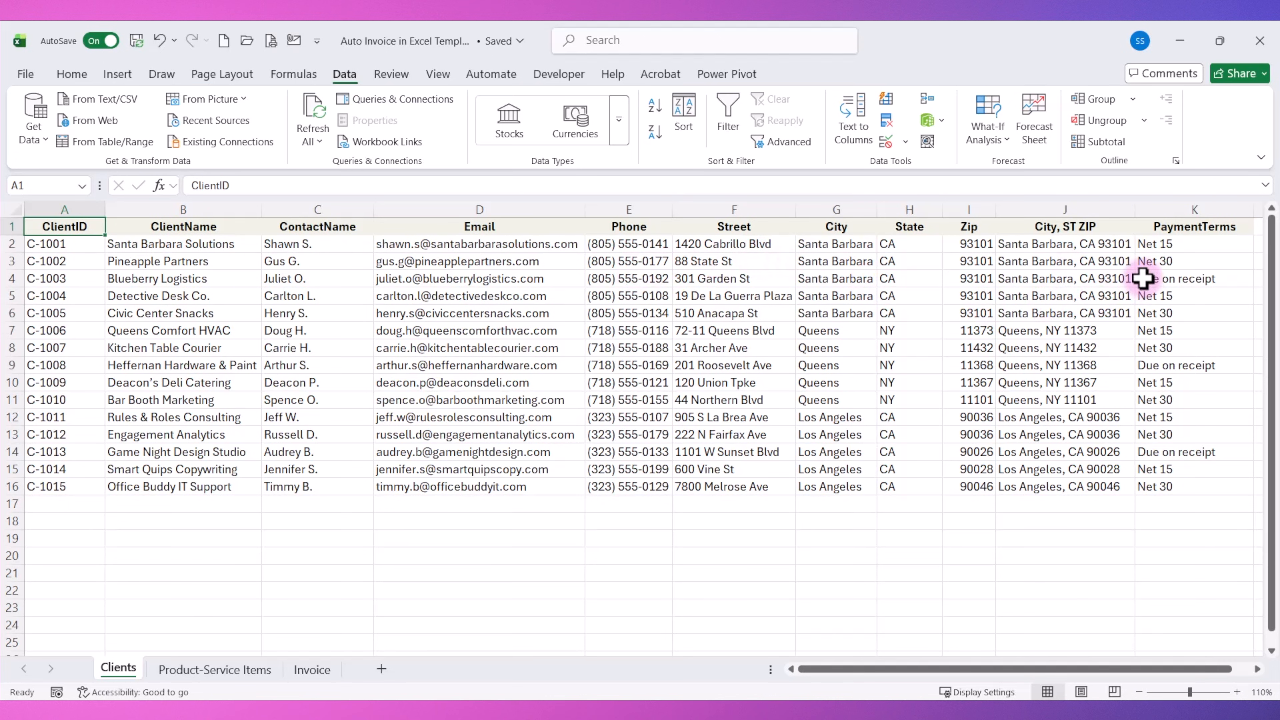
click(1049, 250)
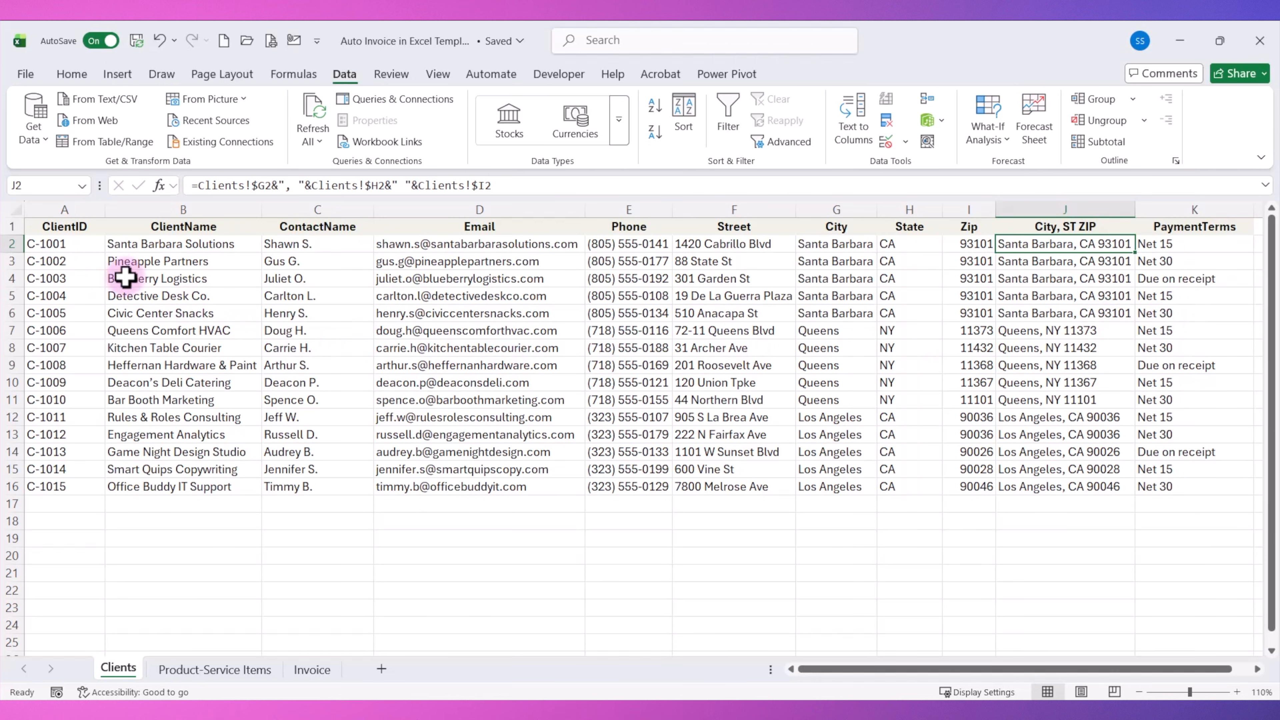
Convert the client list A1:K16 into a table with headers and apply the first, plain Light table style.
click(63, 227)
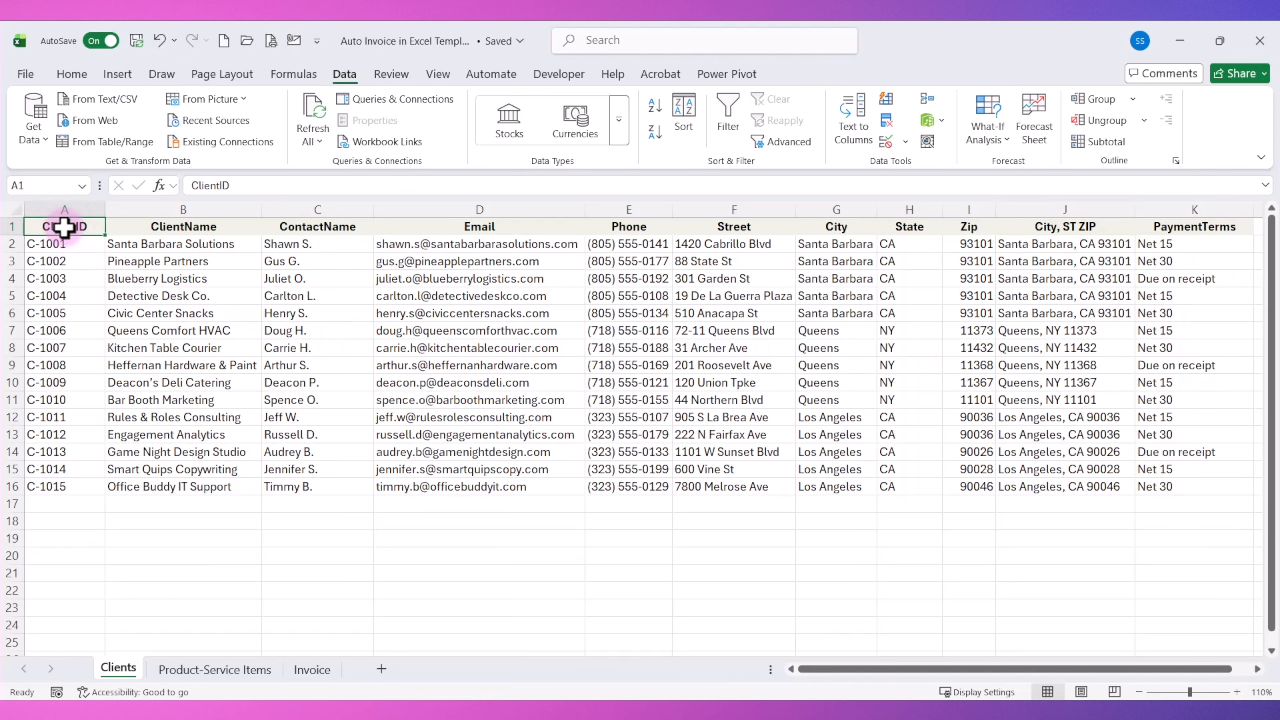
key(ctrl+t)
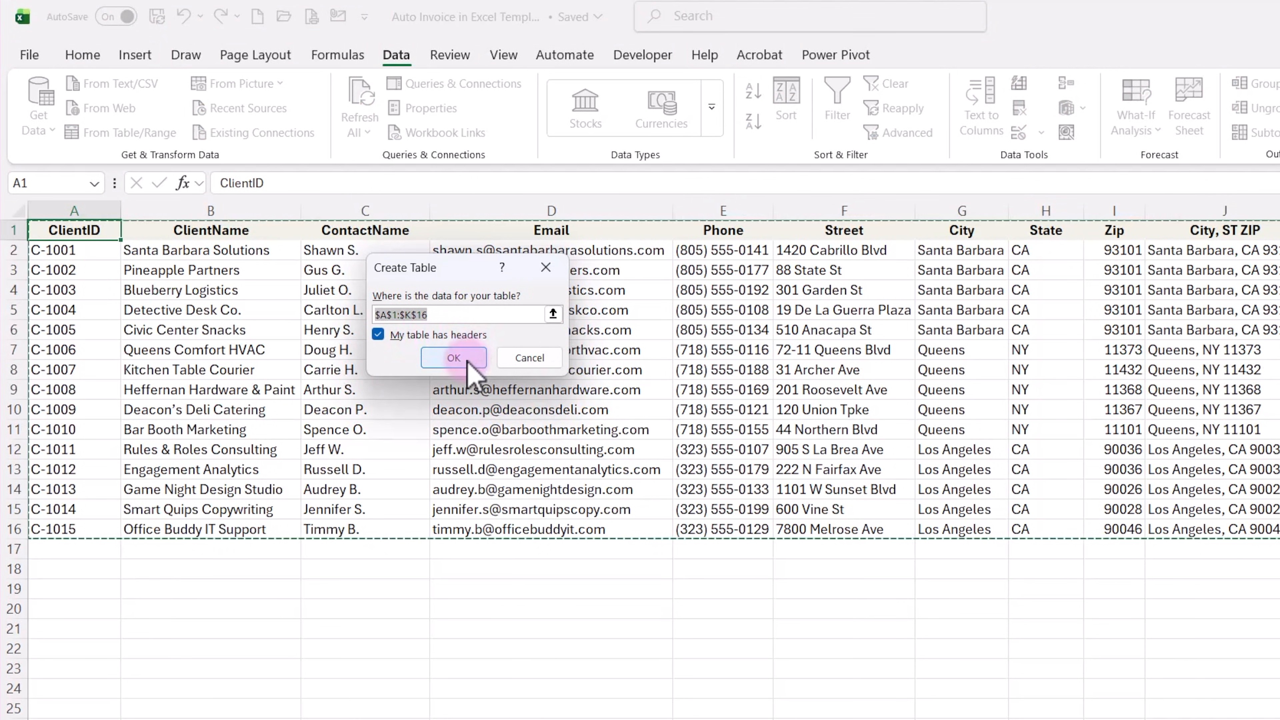
click(463, 357)
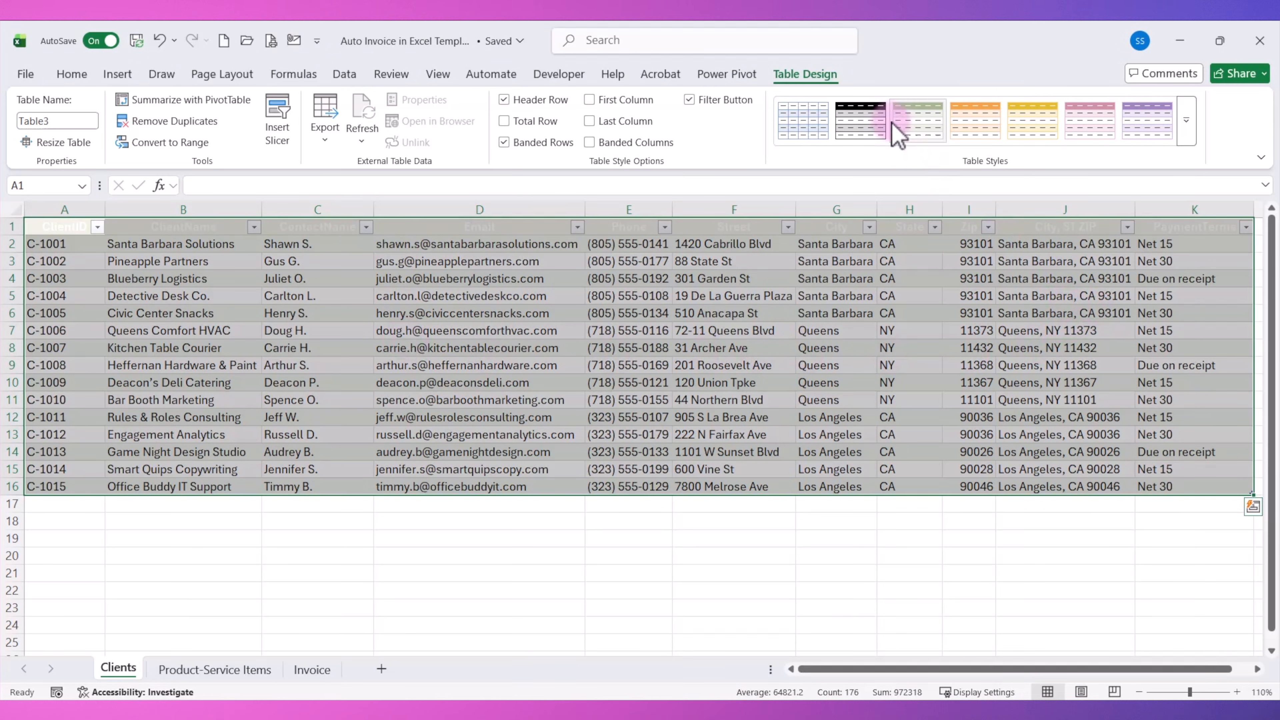
click(1187, 124)
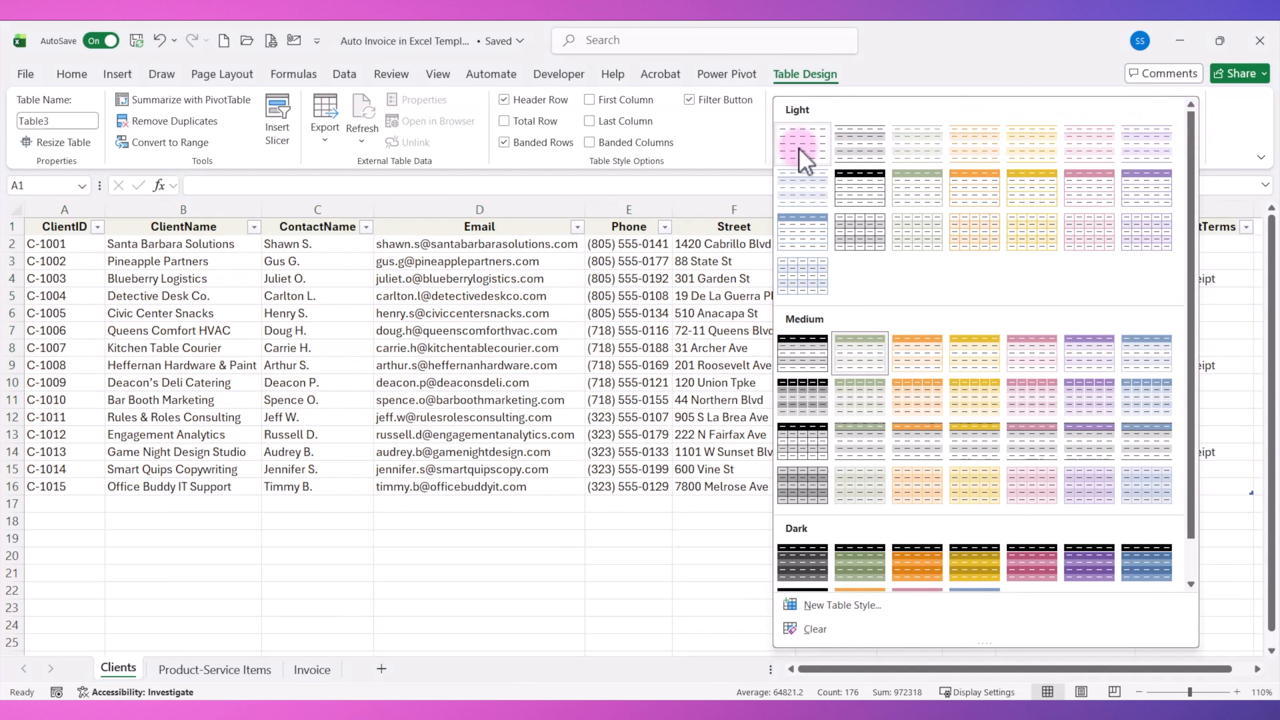
click(801, 149)
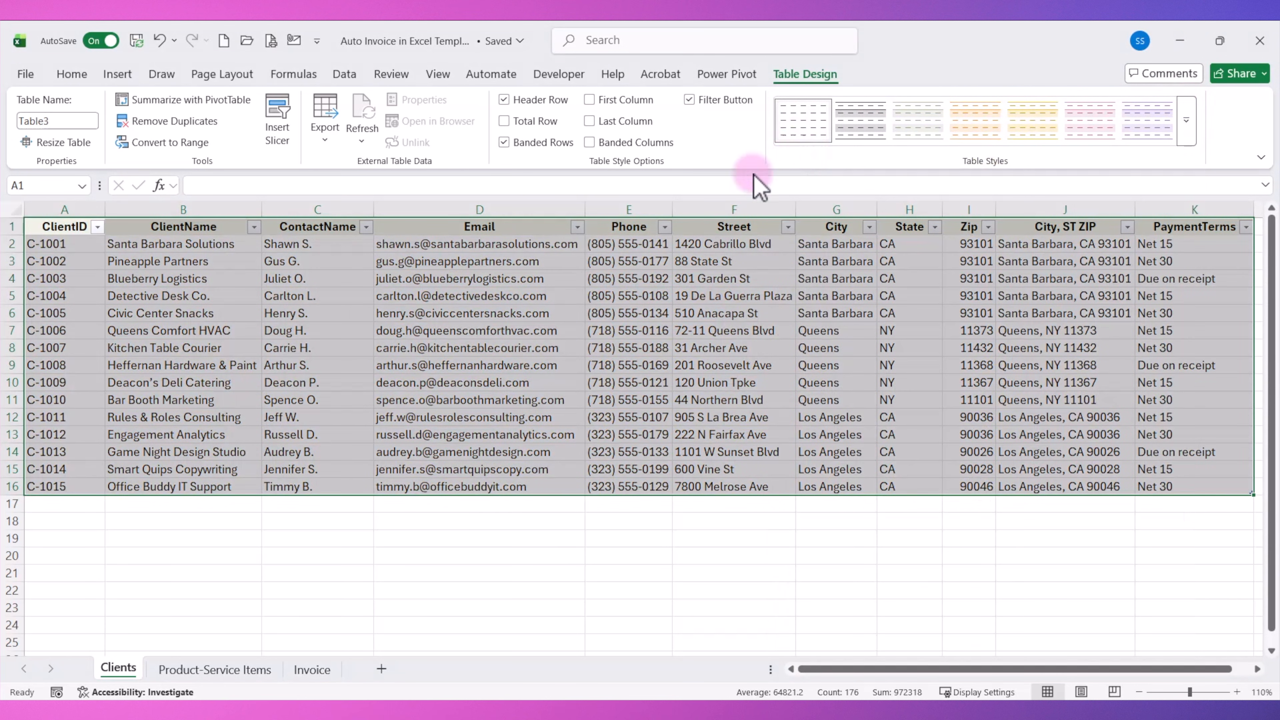
Rename the client table as tblClients.
click(61, 230)
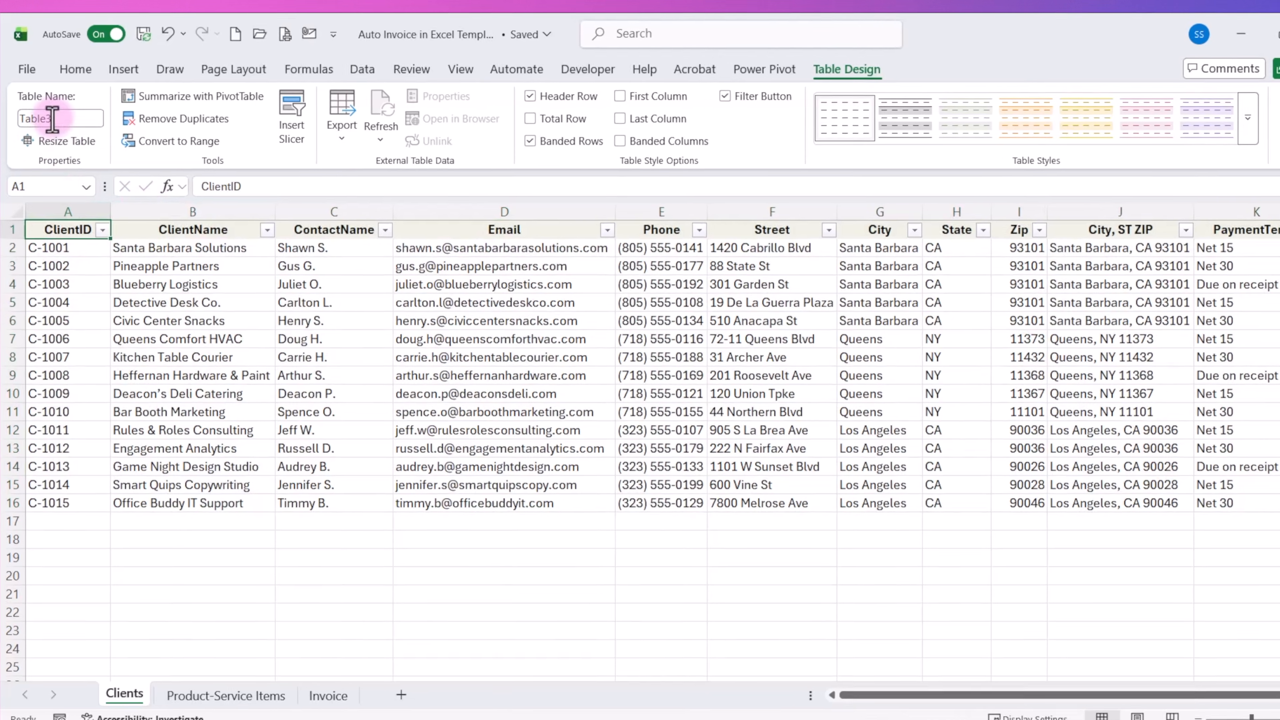
click(66, 121)
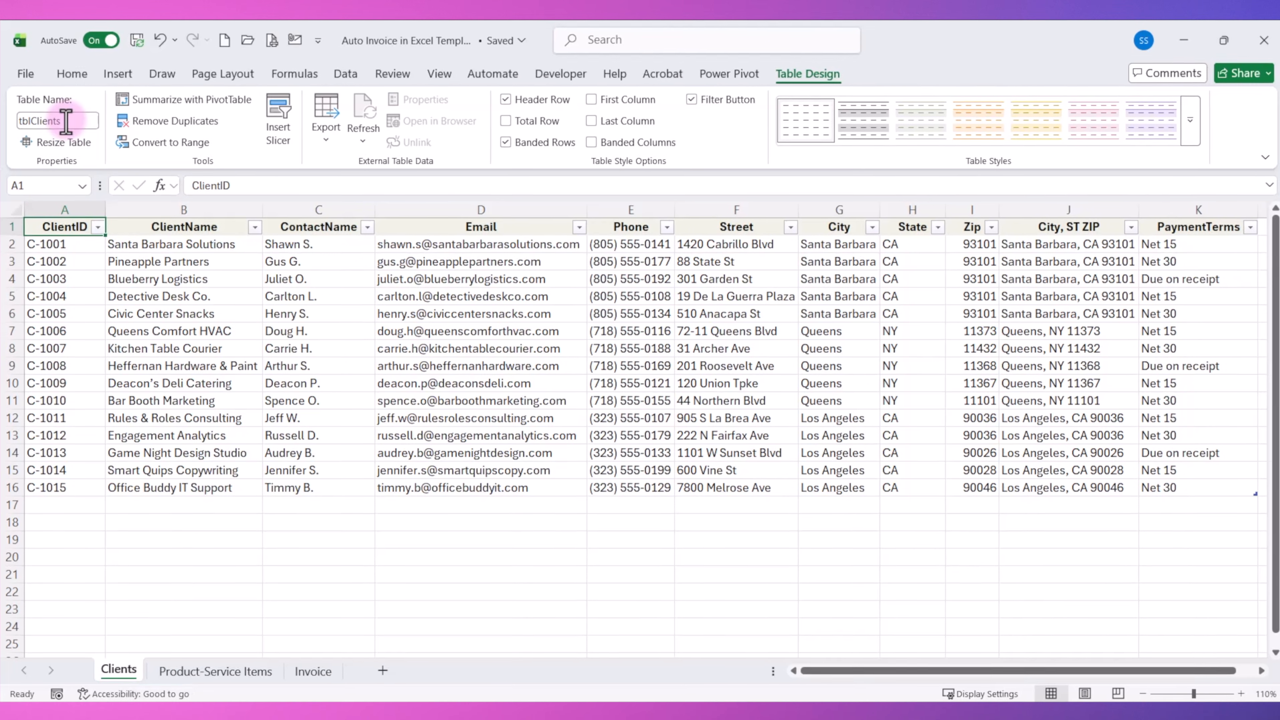
click(83, 505)
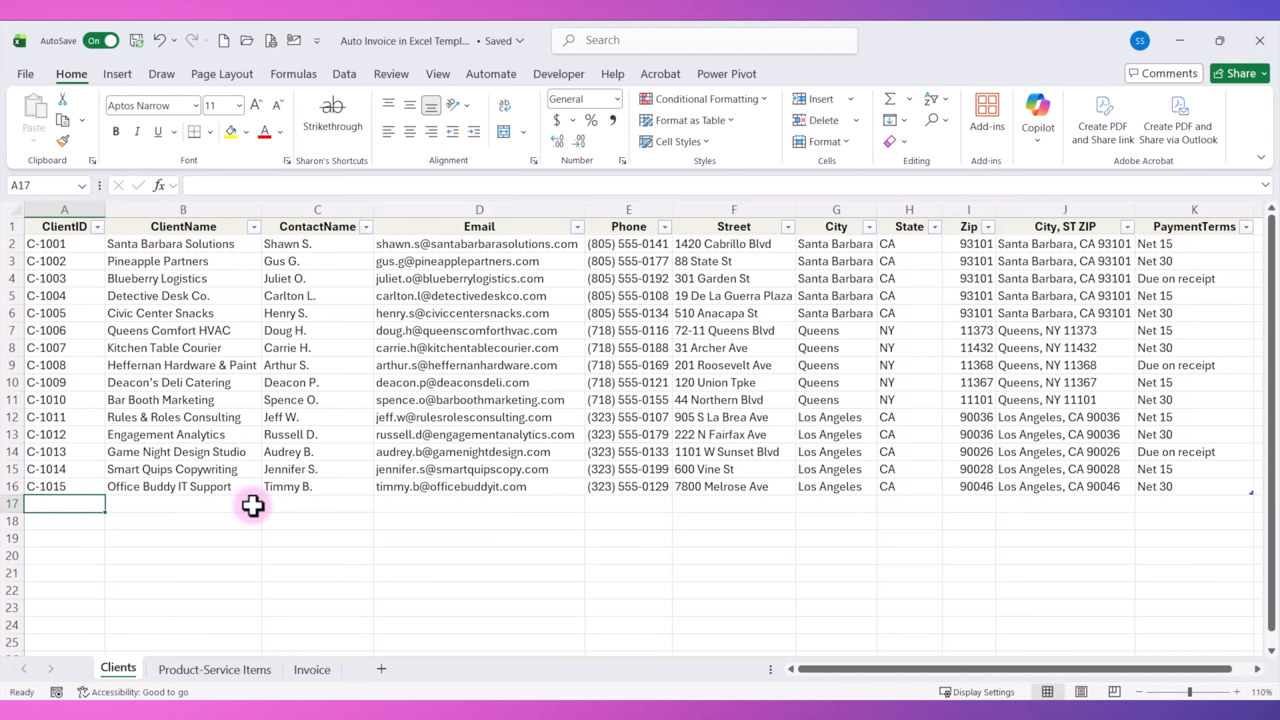
Convert the list on the Product-Service Items sheet into a table with headers and apply the first, plain Light table style.
click(212, 670)
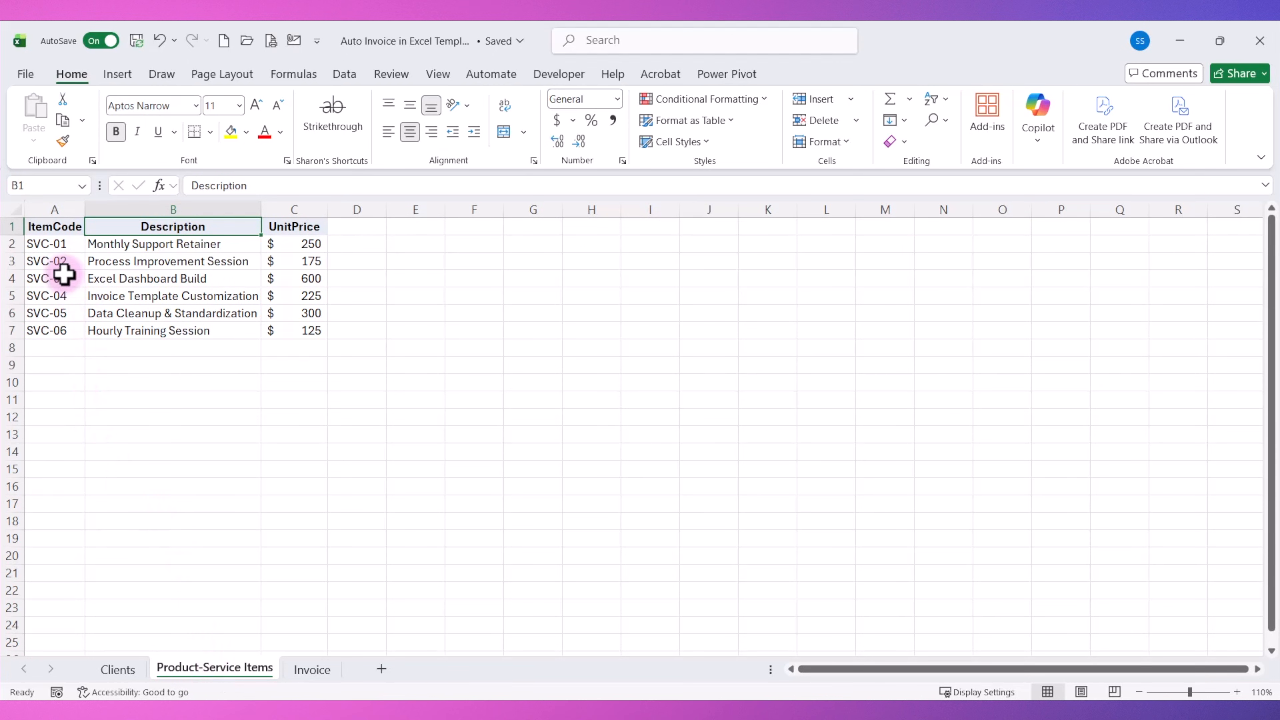
click(54, 227)
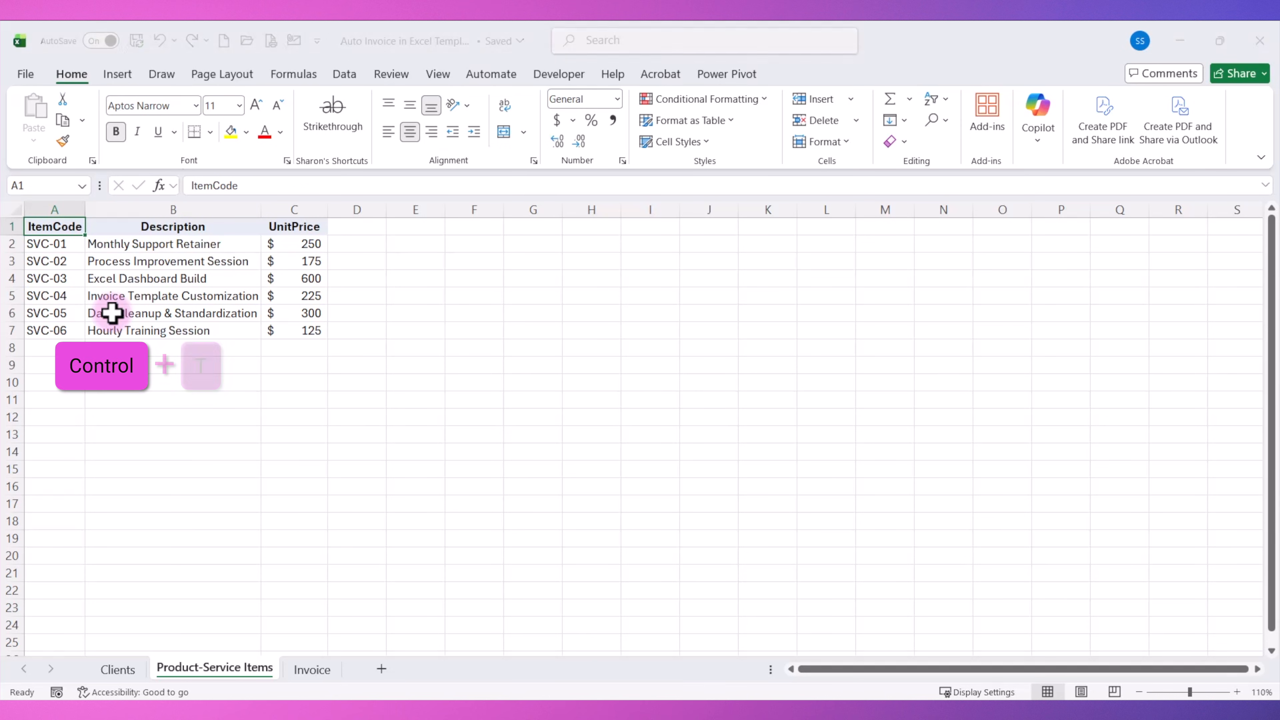
key(ctrl+t)
click(403, 339)
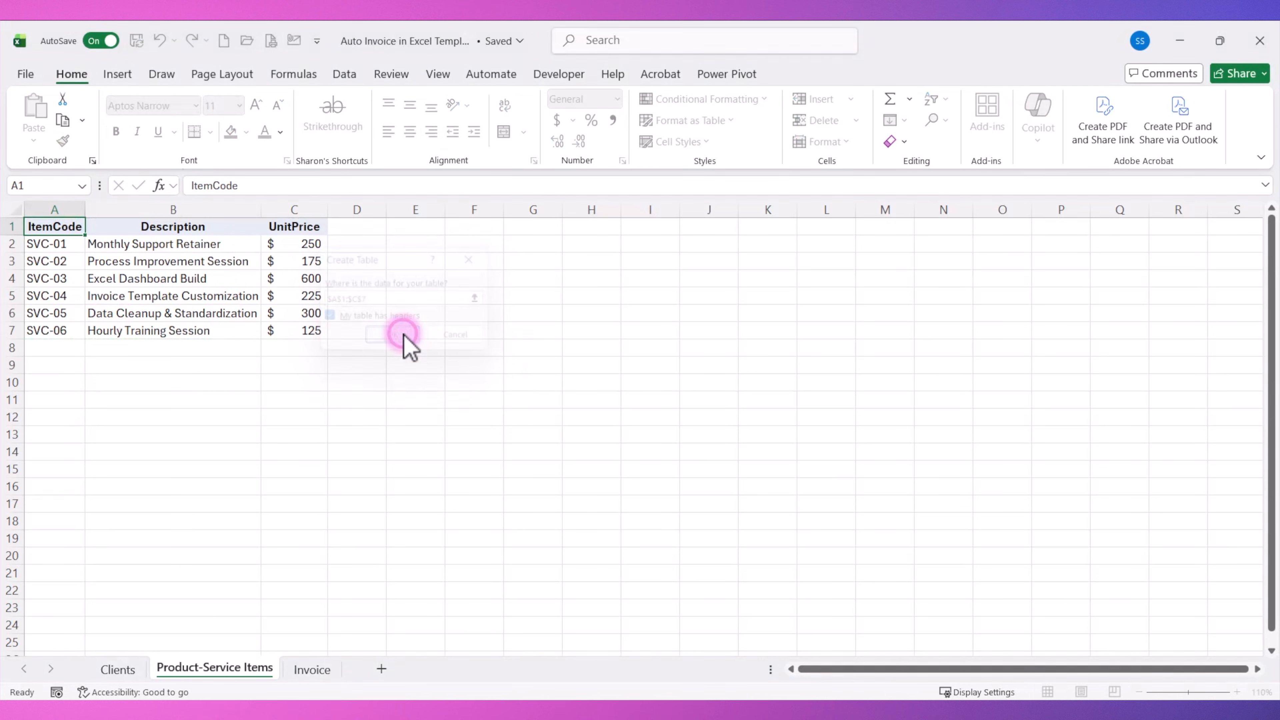
click(1187, 120)
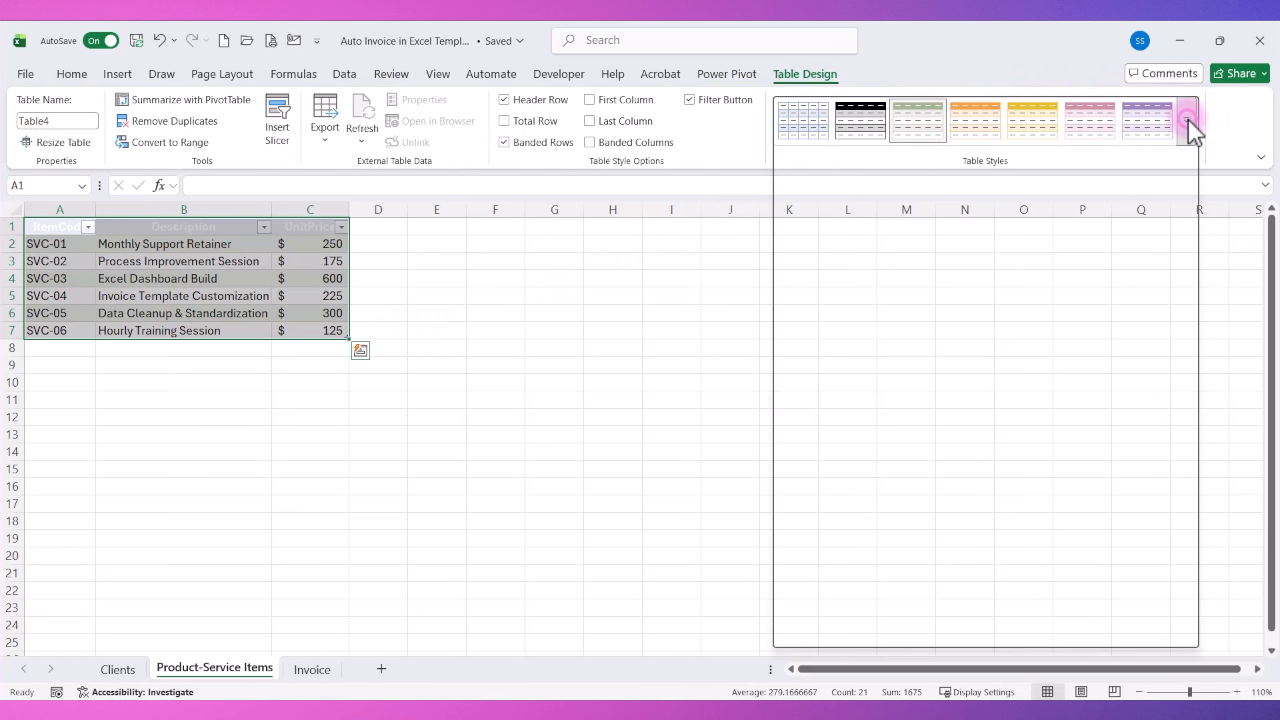
click(790, 150)
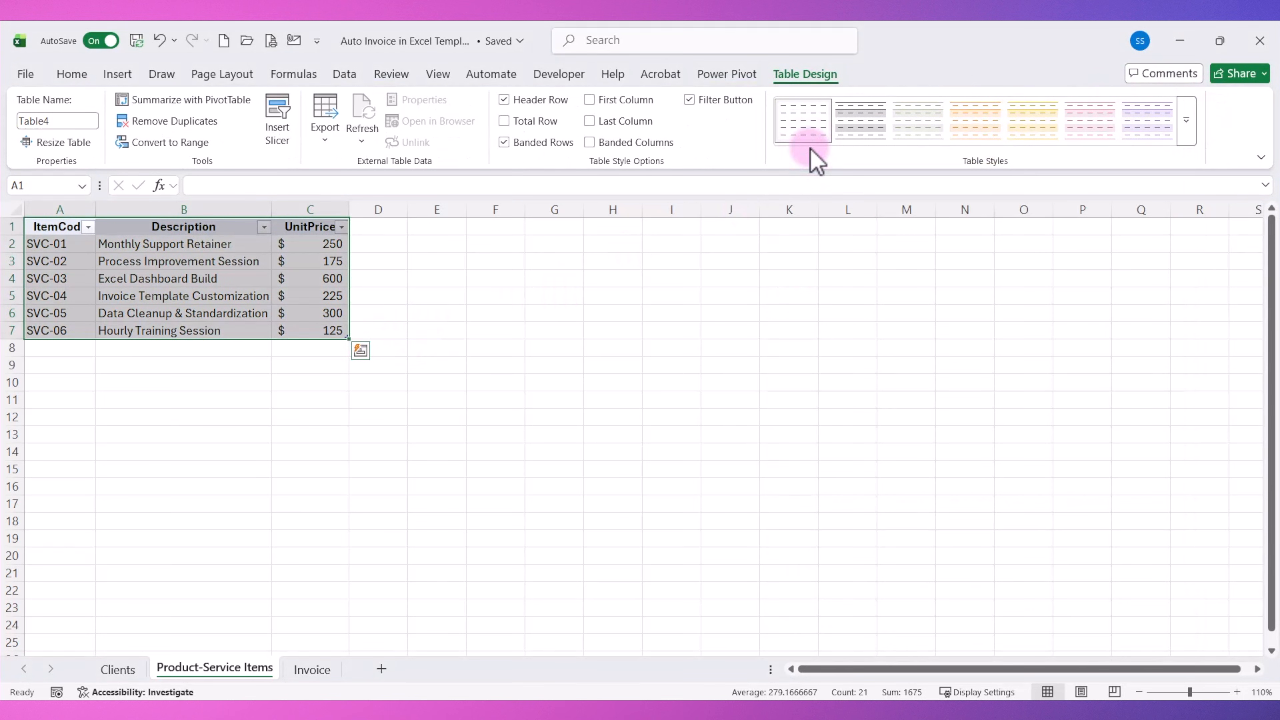
Rename the product and service table as tblItems.
click(56, 224)
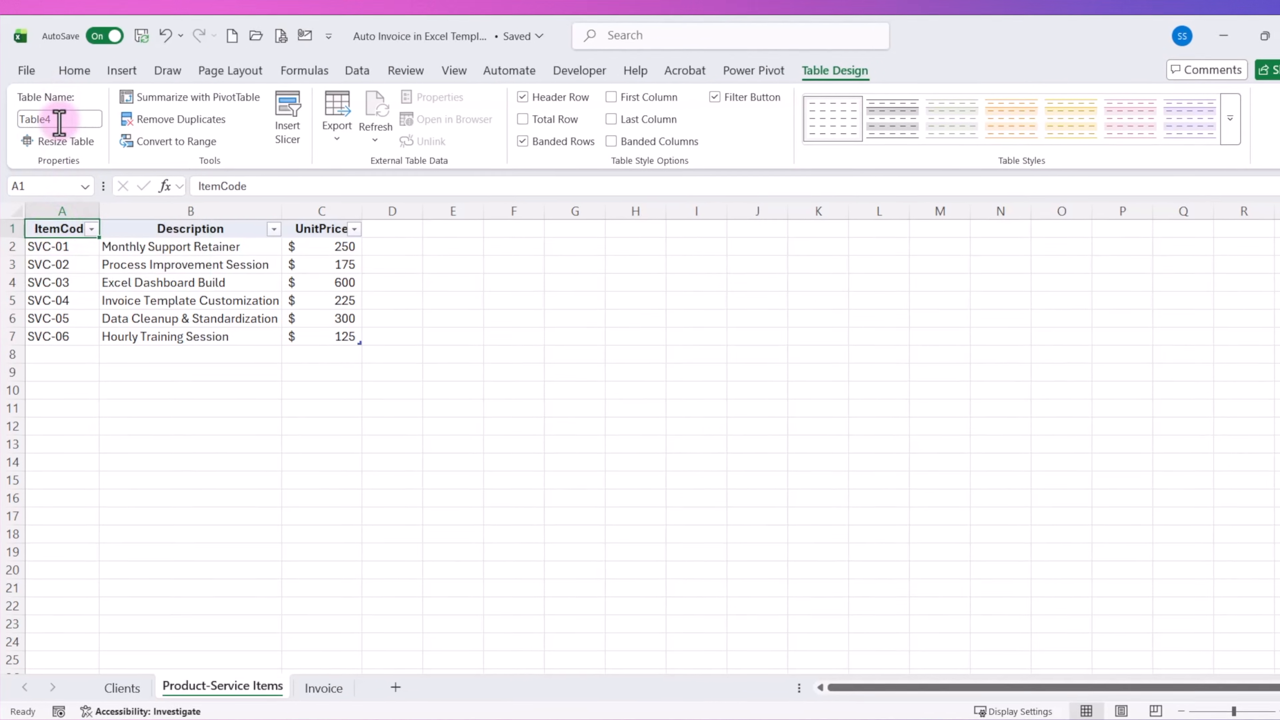
click(57, 120)
text(tblItems)
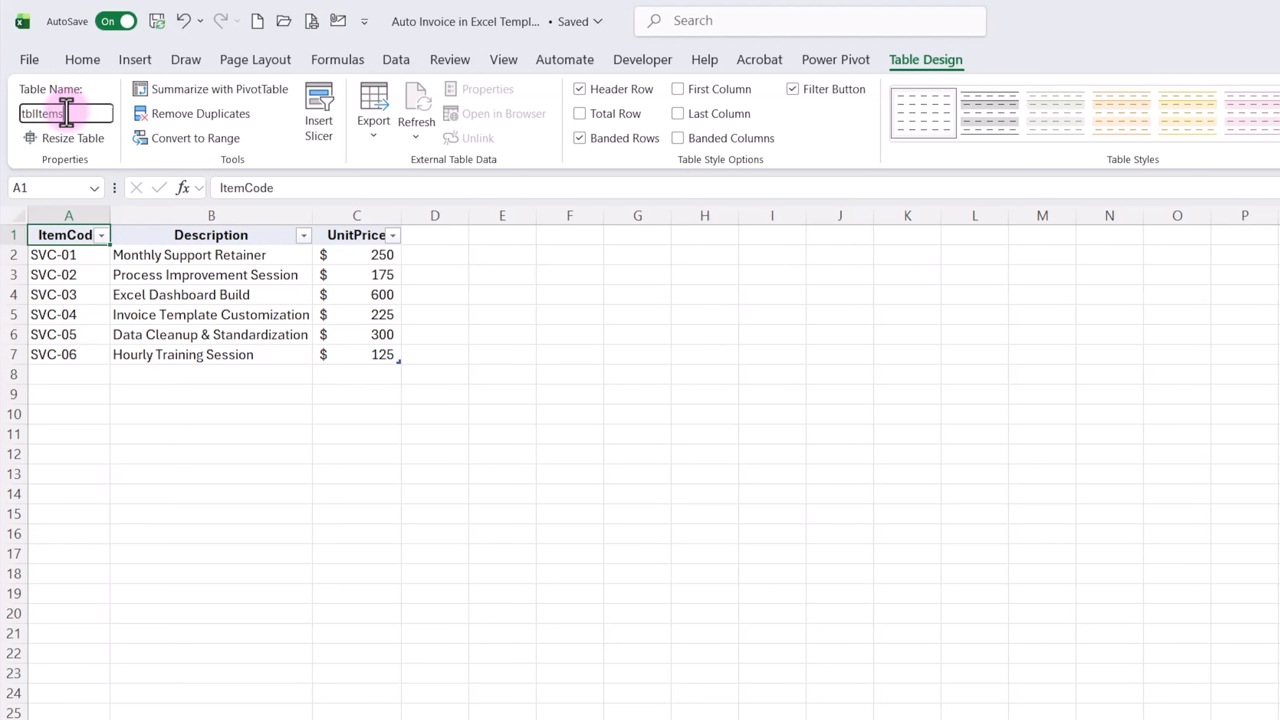
Examine the blank invoice layout and the ClientName entries B2:B16 on the Clients sheet.
click(333, 696)
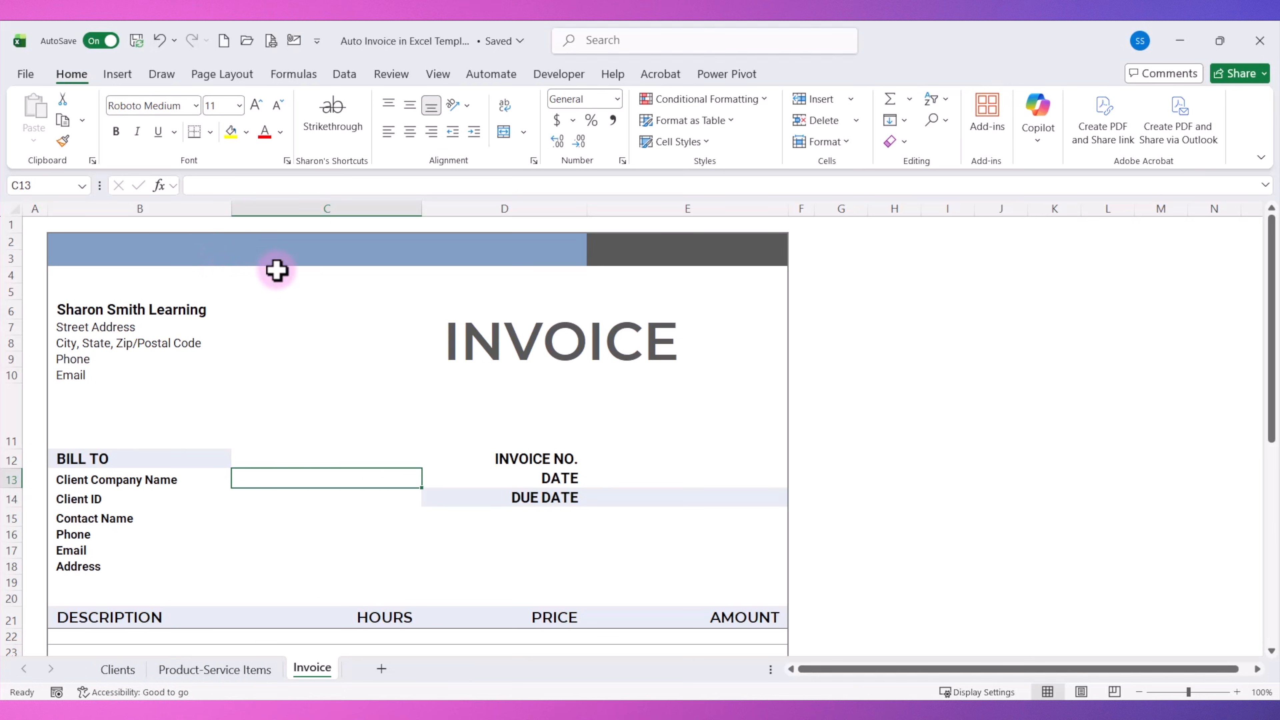
scroll(106, 426, down, 1)
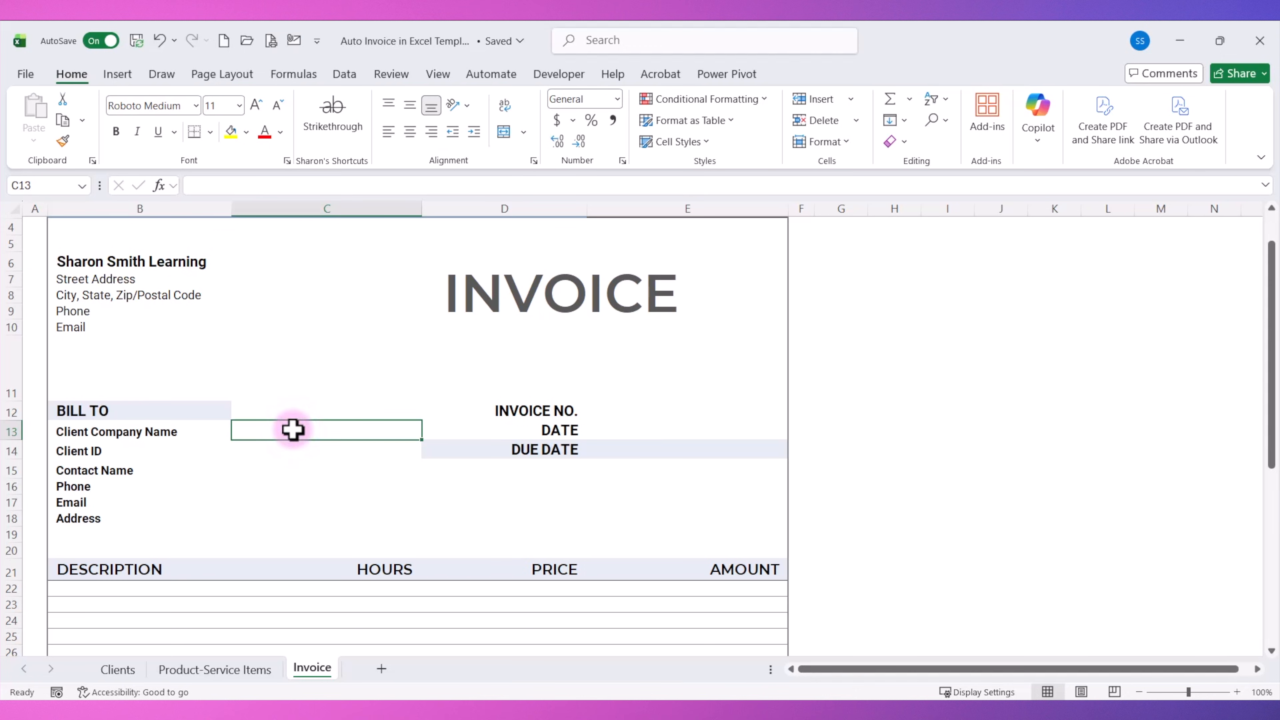
click(118, 670)
drag(214, 244, 209, 490)
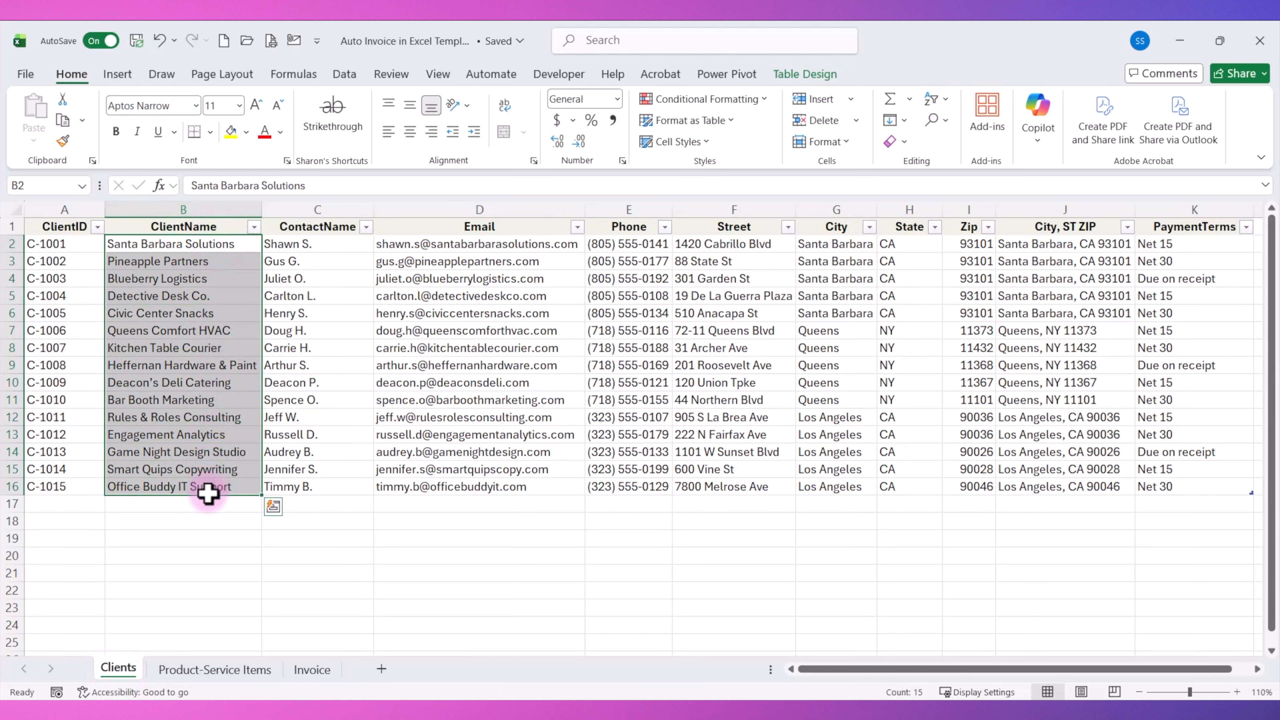
Add list data validation to the Client Company Name cell C13 on the Invoice sheet, with source =Clients!$B:$B.
click(315, 671)
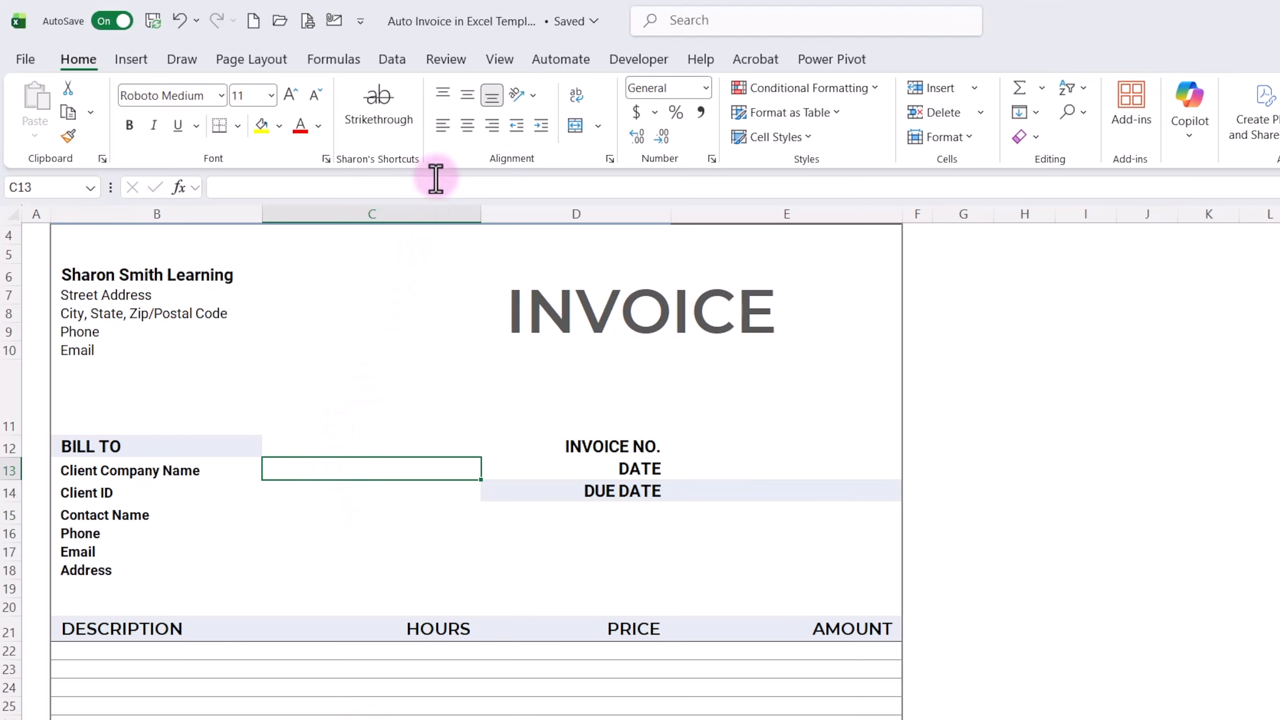
click(398, 58)
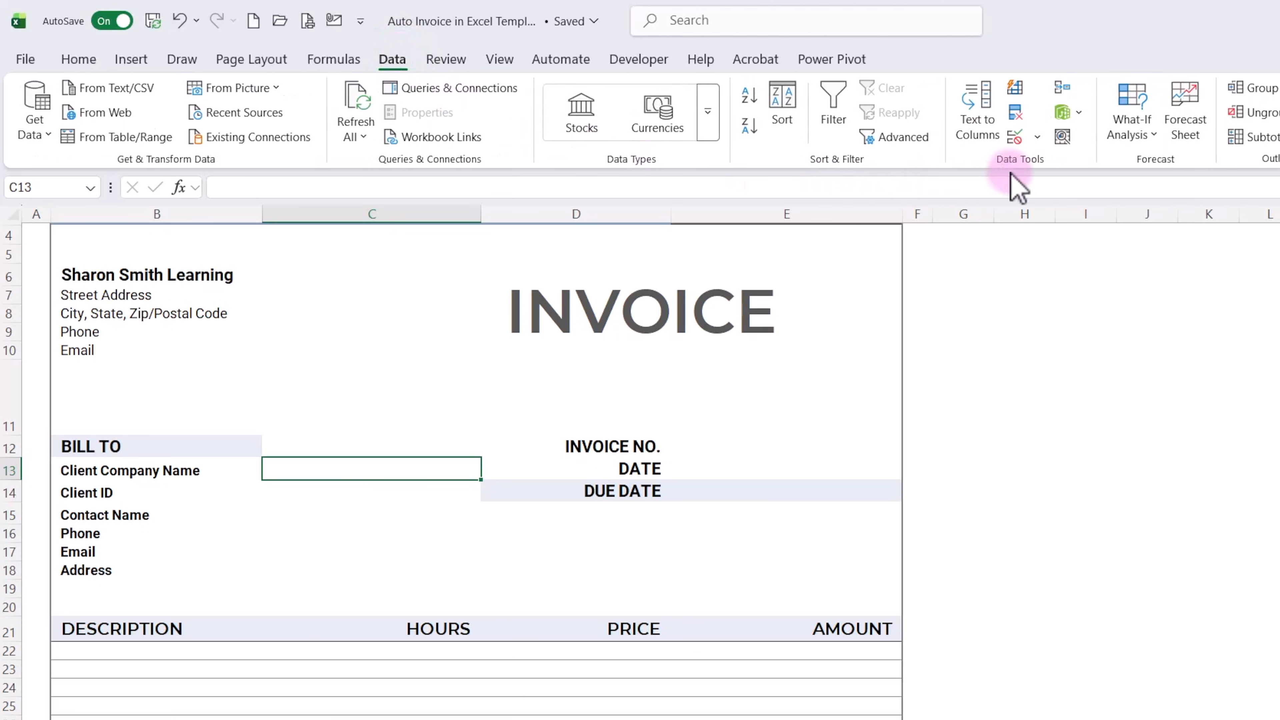
click(1037, 137)
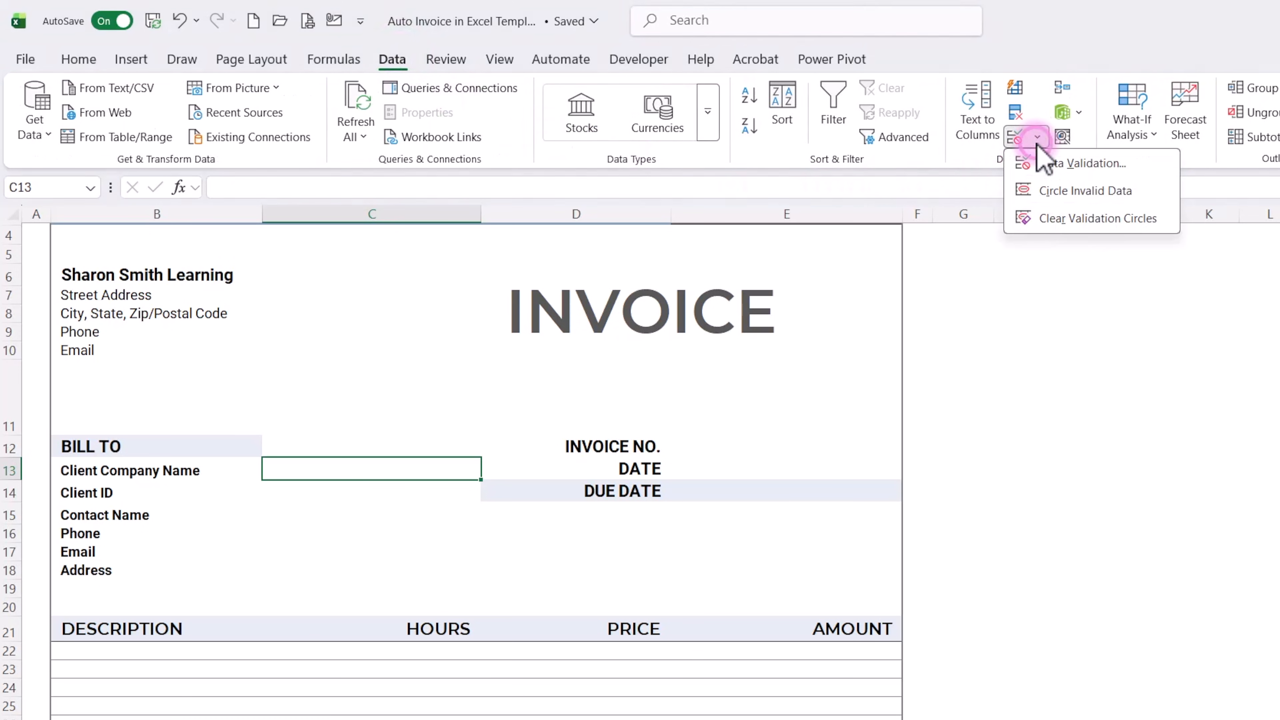
click(1051, 161)
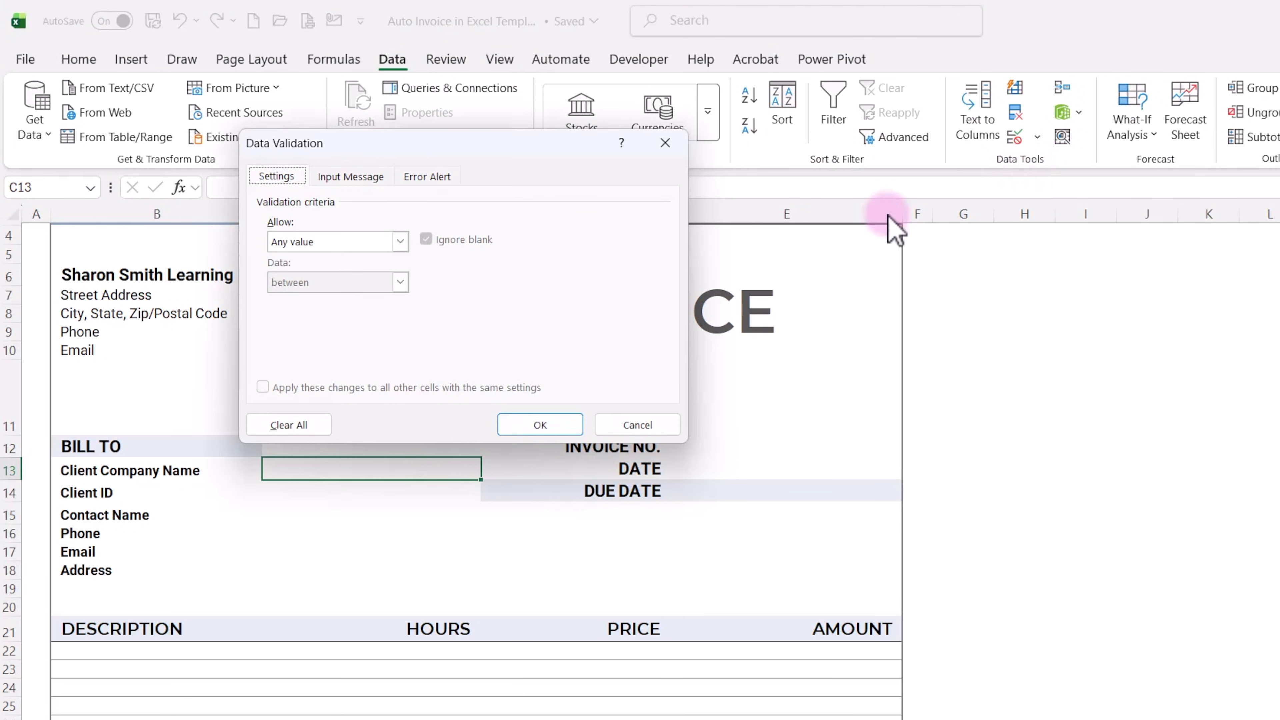
click(286, 183)
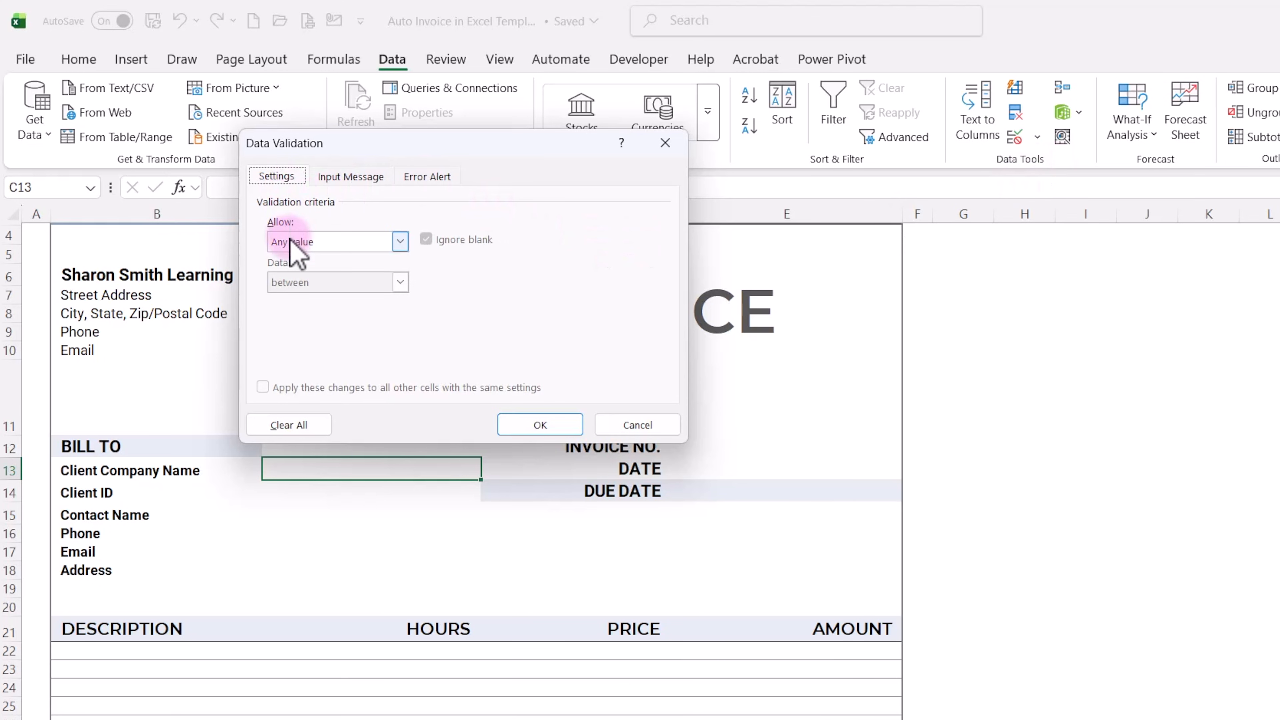
click(399, 241)
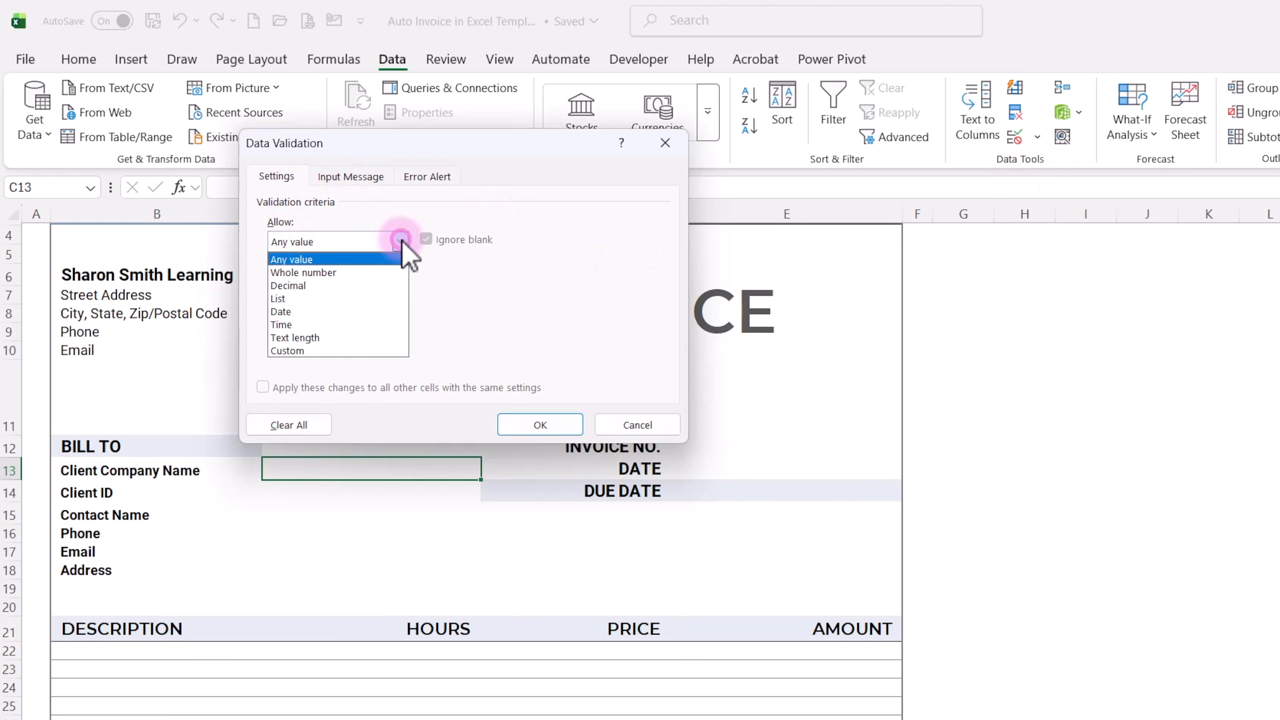
click(325, 298)
click(285, 321)
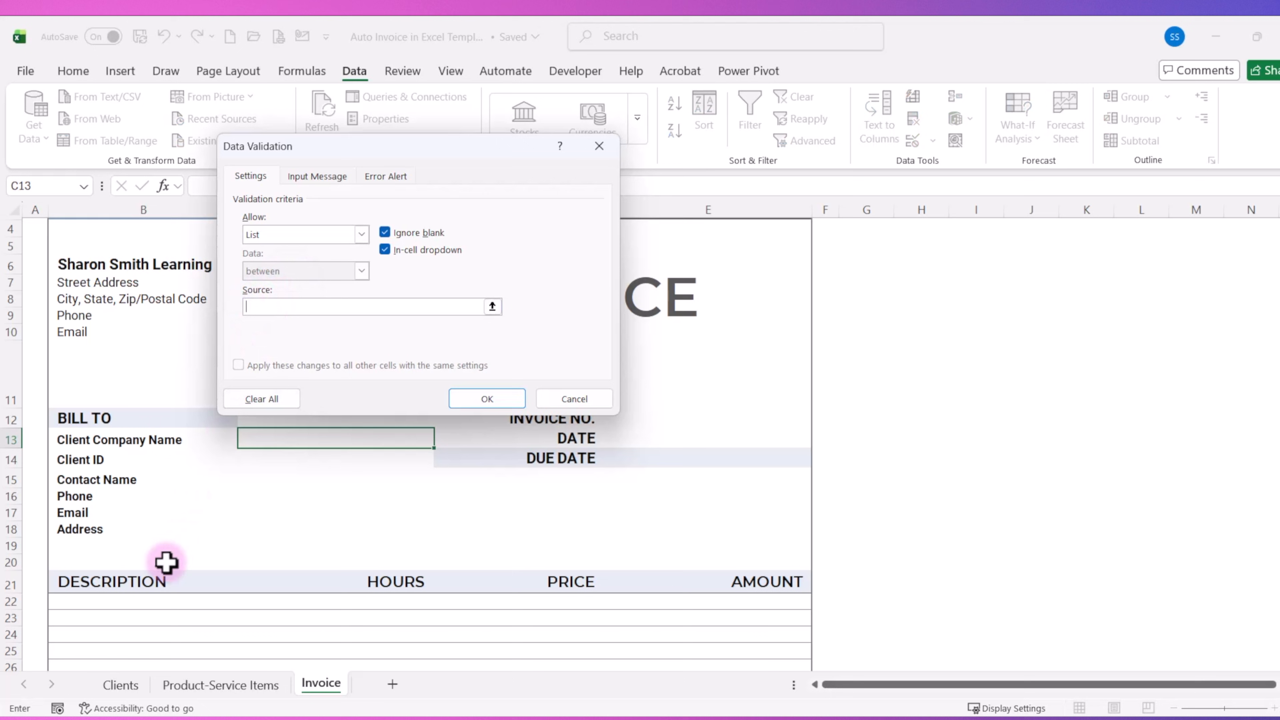
click(121, 685)
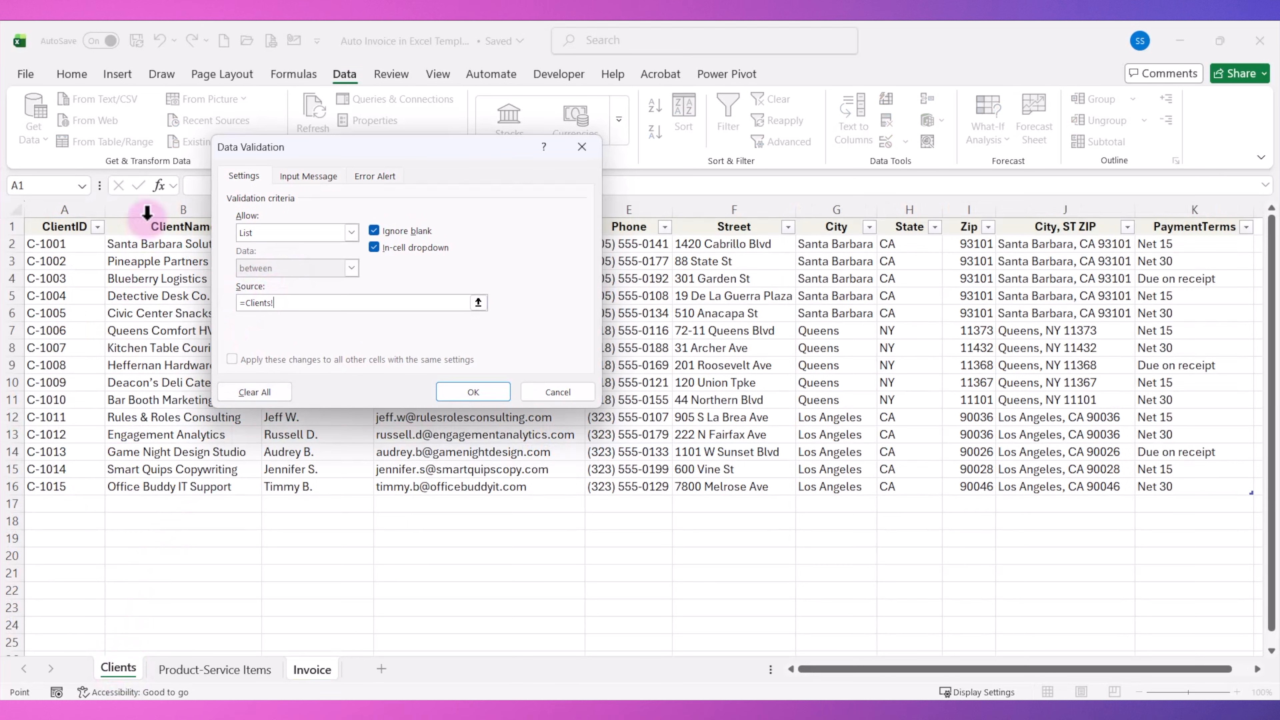
click(147, 210)
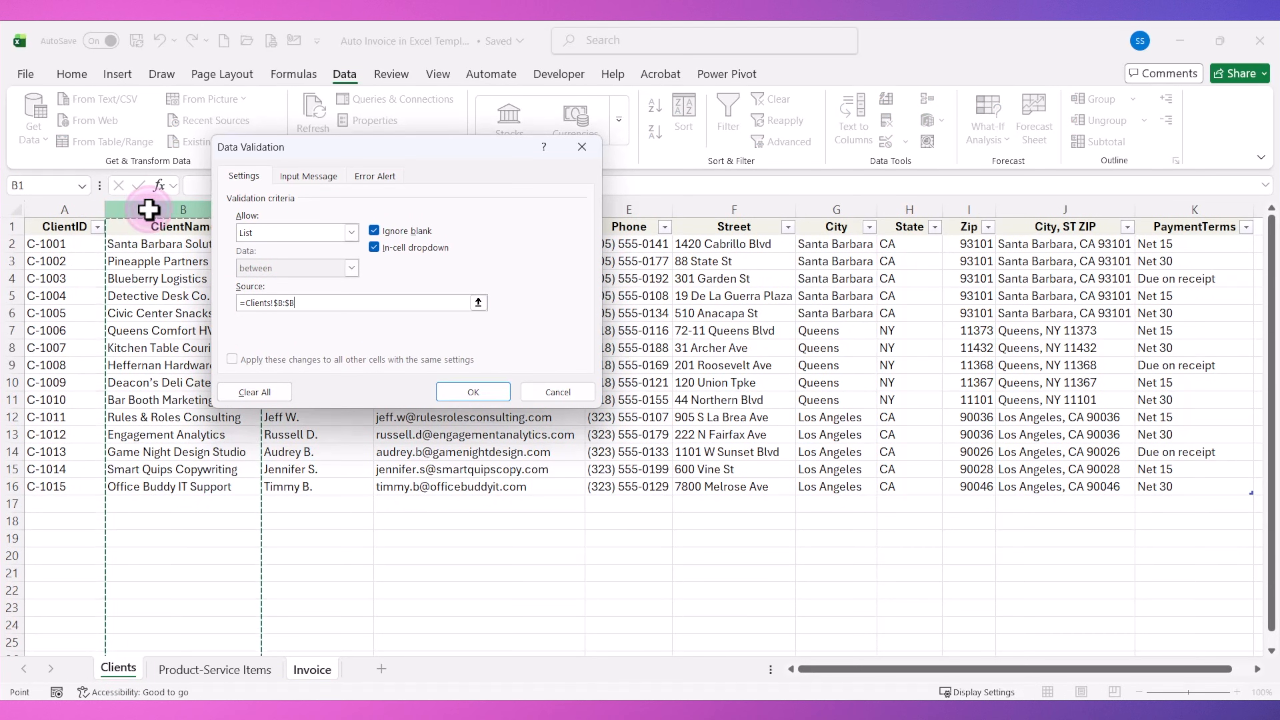
click(478, 393)
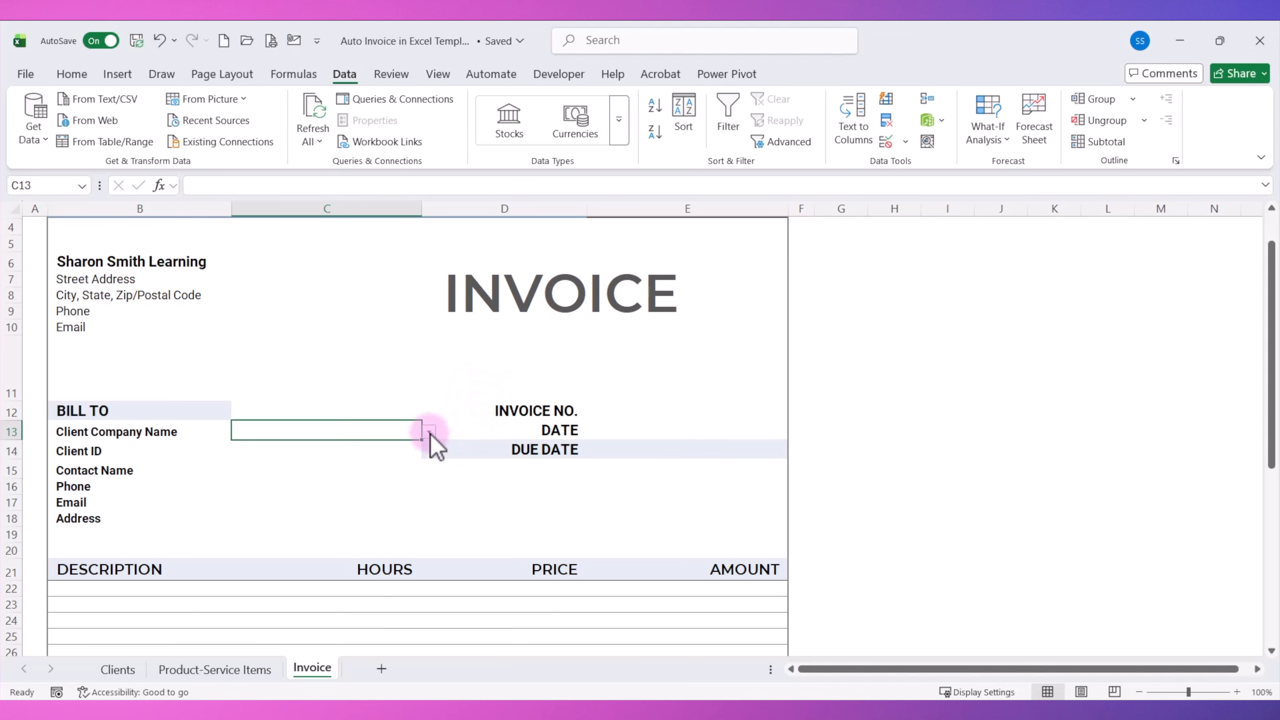
Check which client names the C13 list offers without choosing one.
click(429, 431)
drag(434, 539, 434, 476)
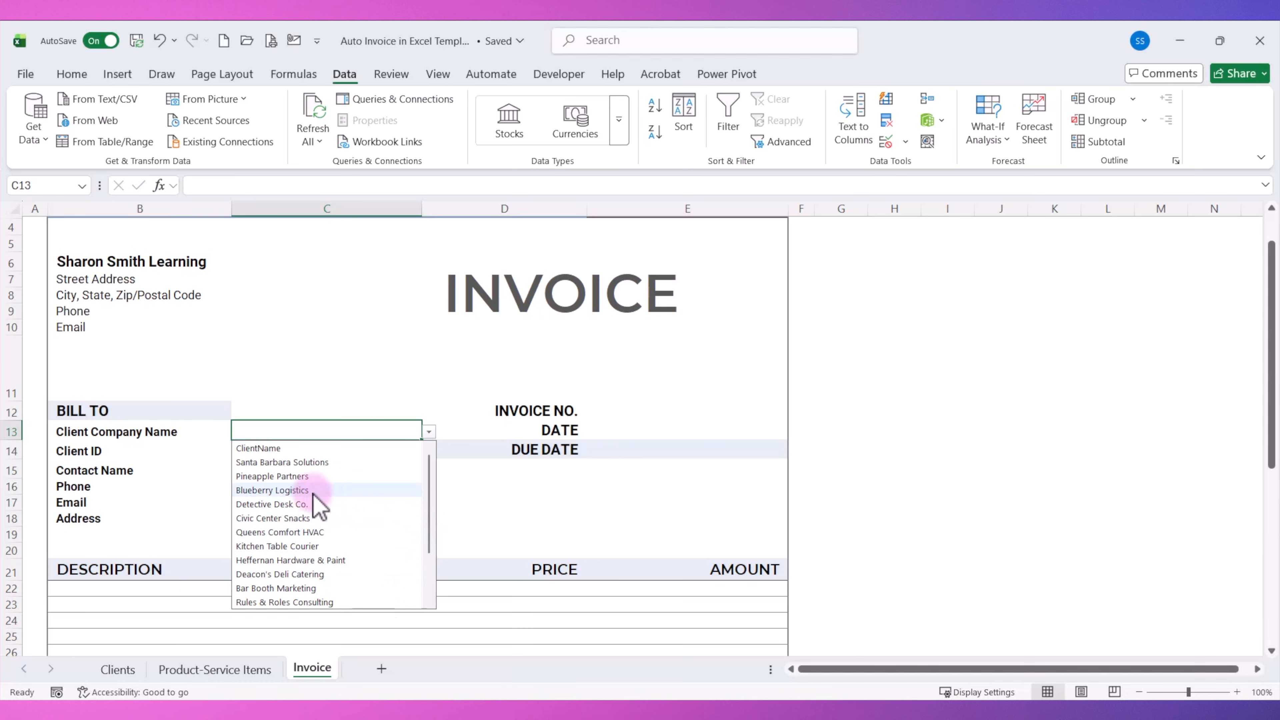
click(357, 451)
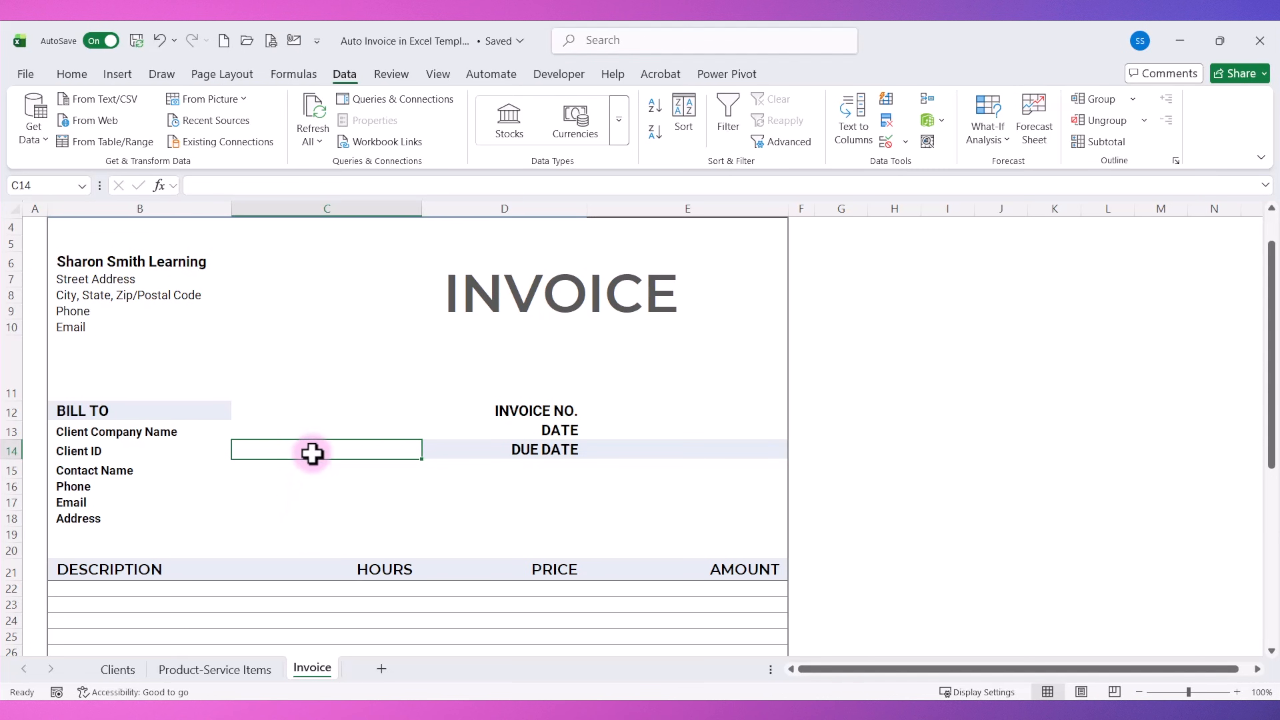
click(318, 428)
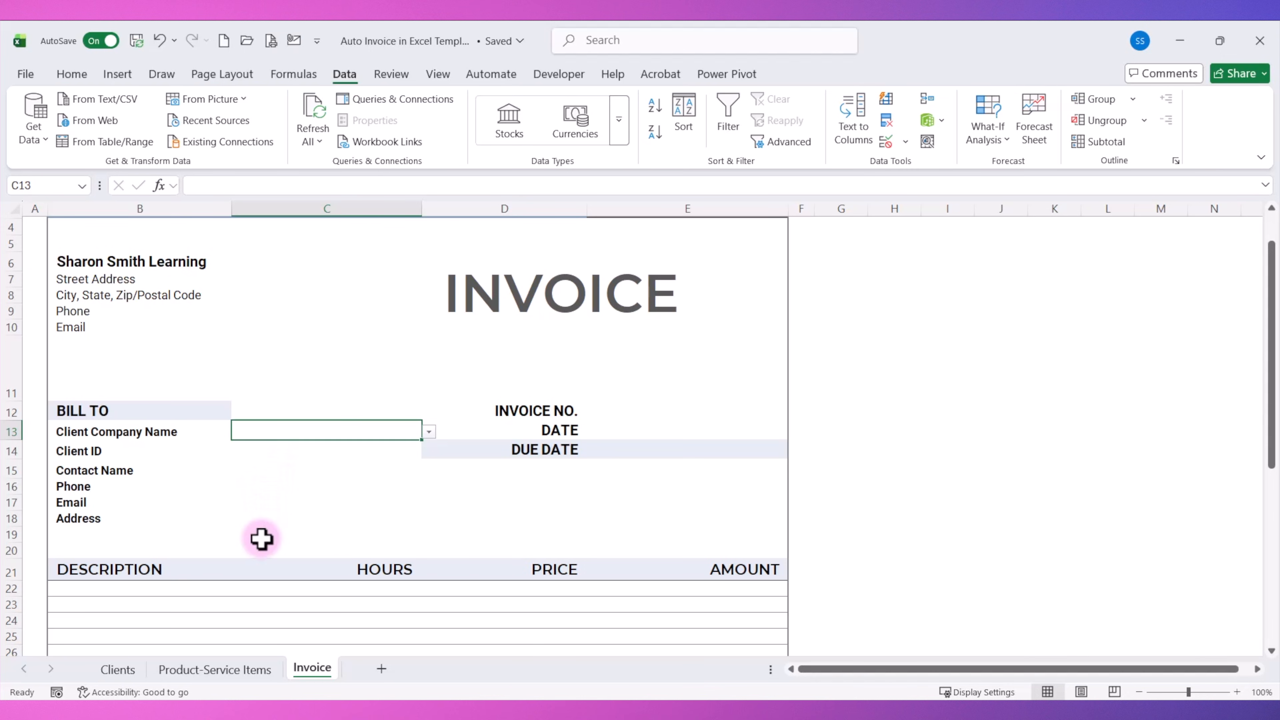
Start an XLOOKUP formula in the Client ID cell C14 with the absolute reference $C$13 as the lookup value.
click(270, 453)
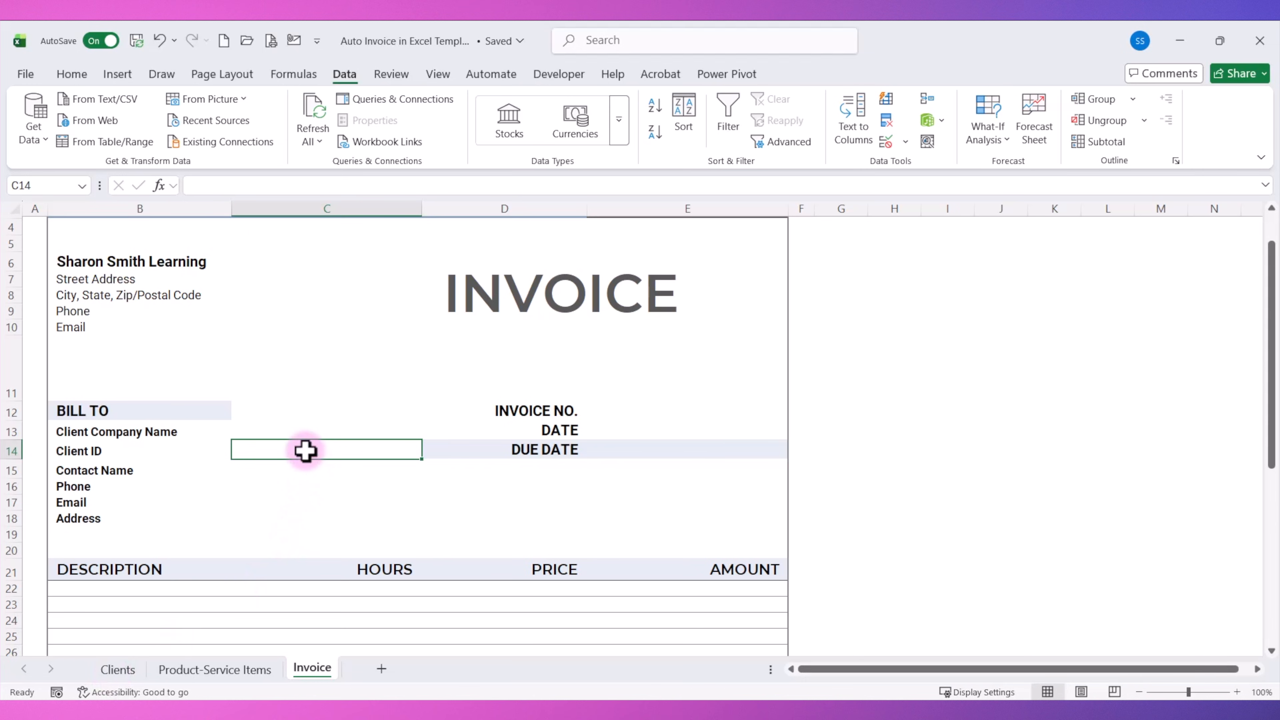
text(=)
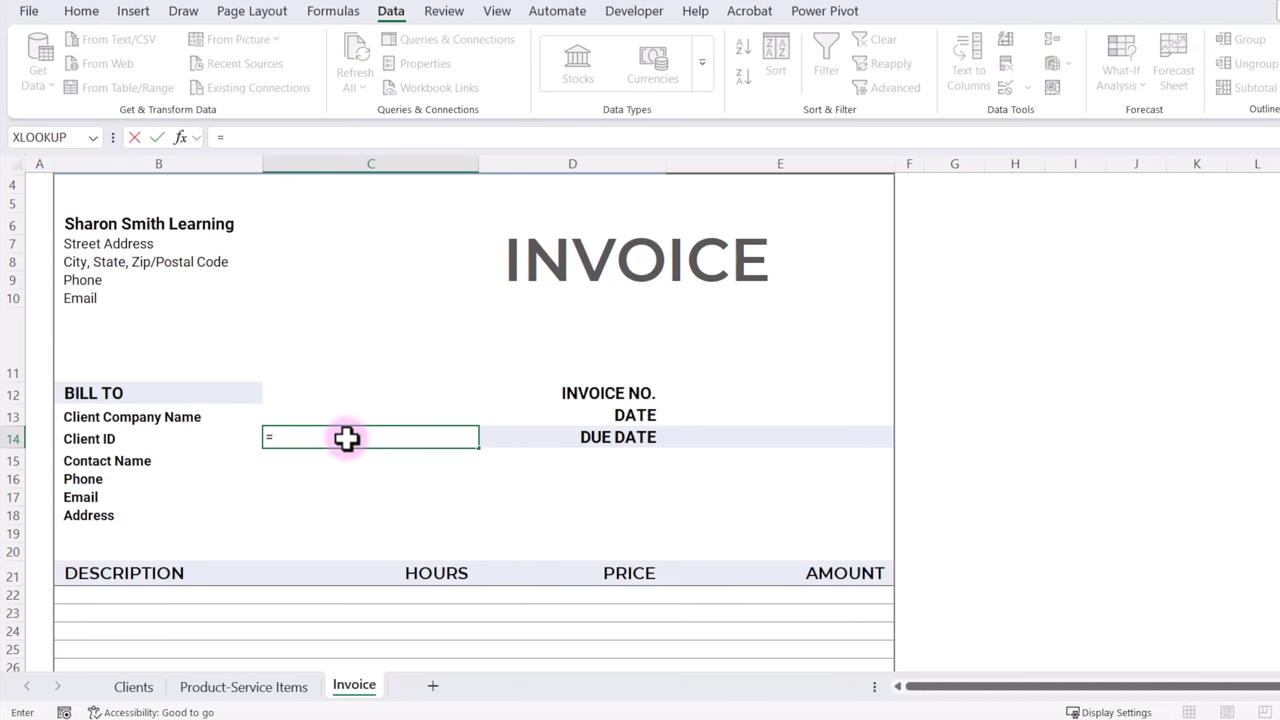
text(xlo)
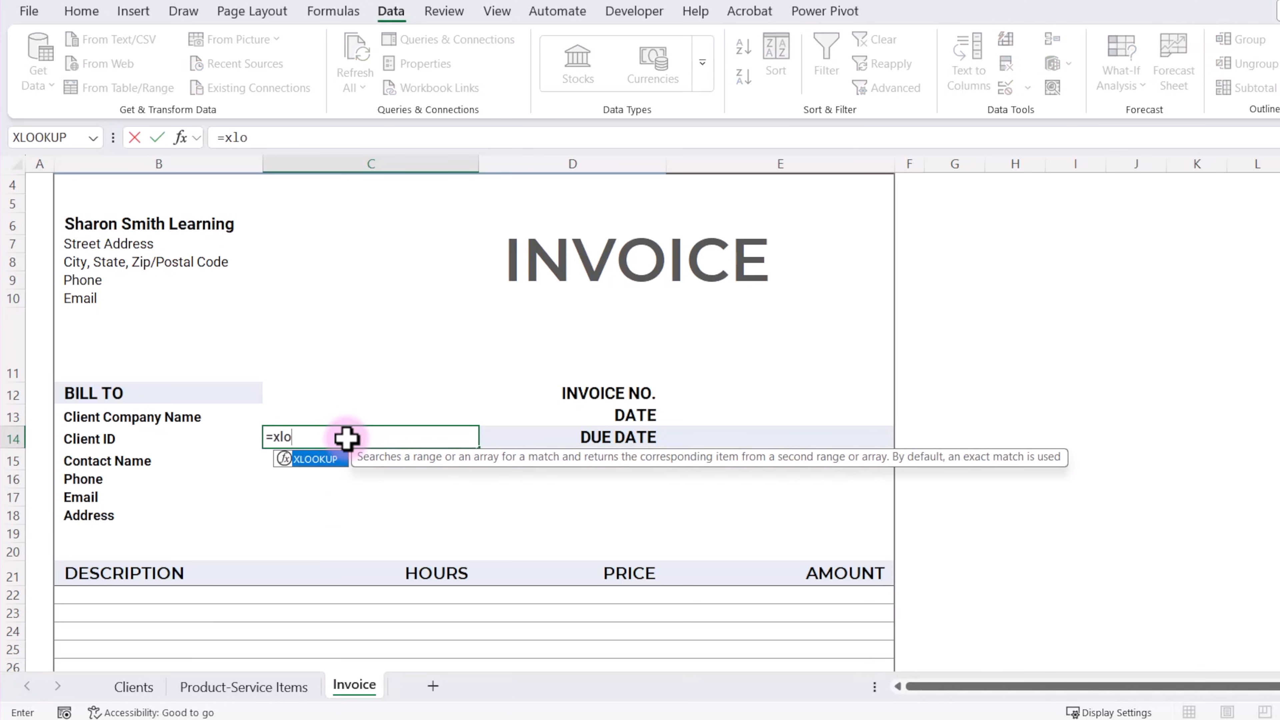
key(Tab)
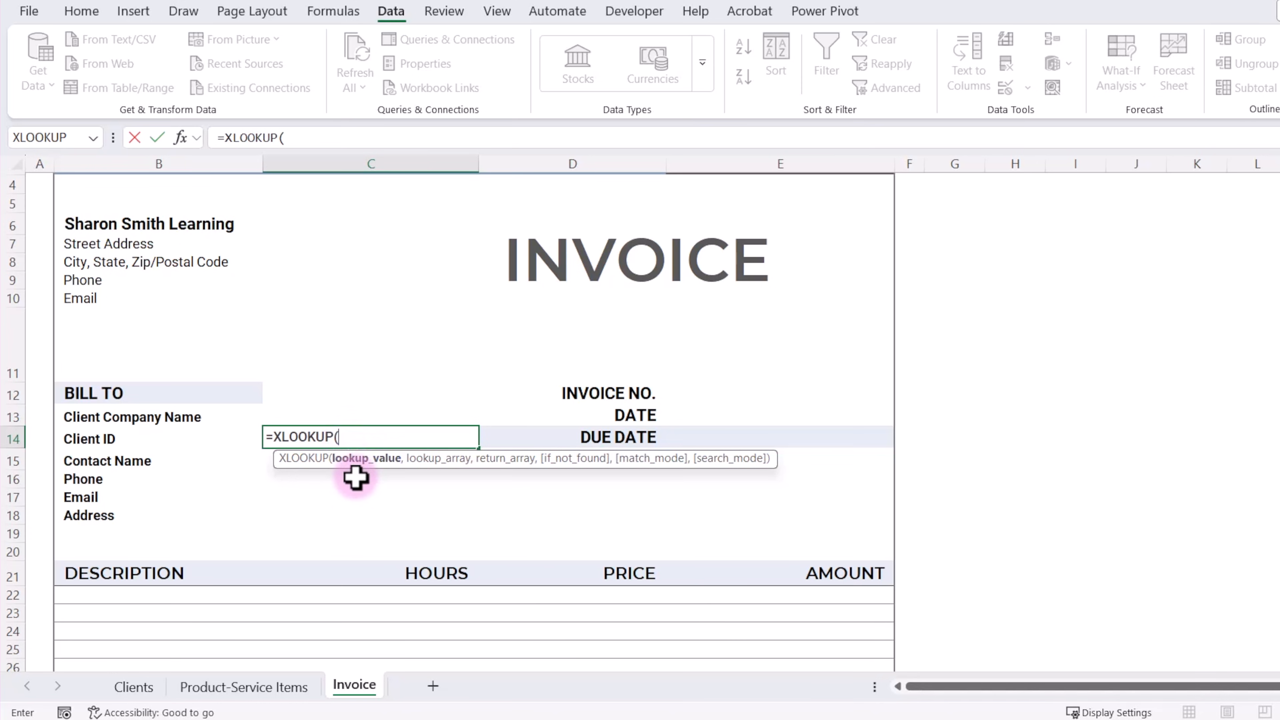
click(326, 406)
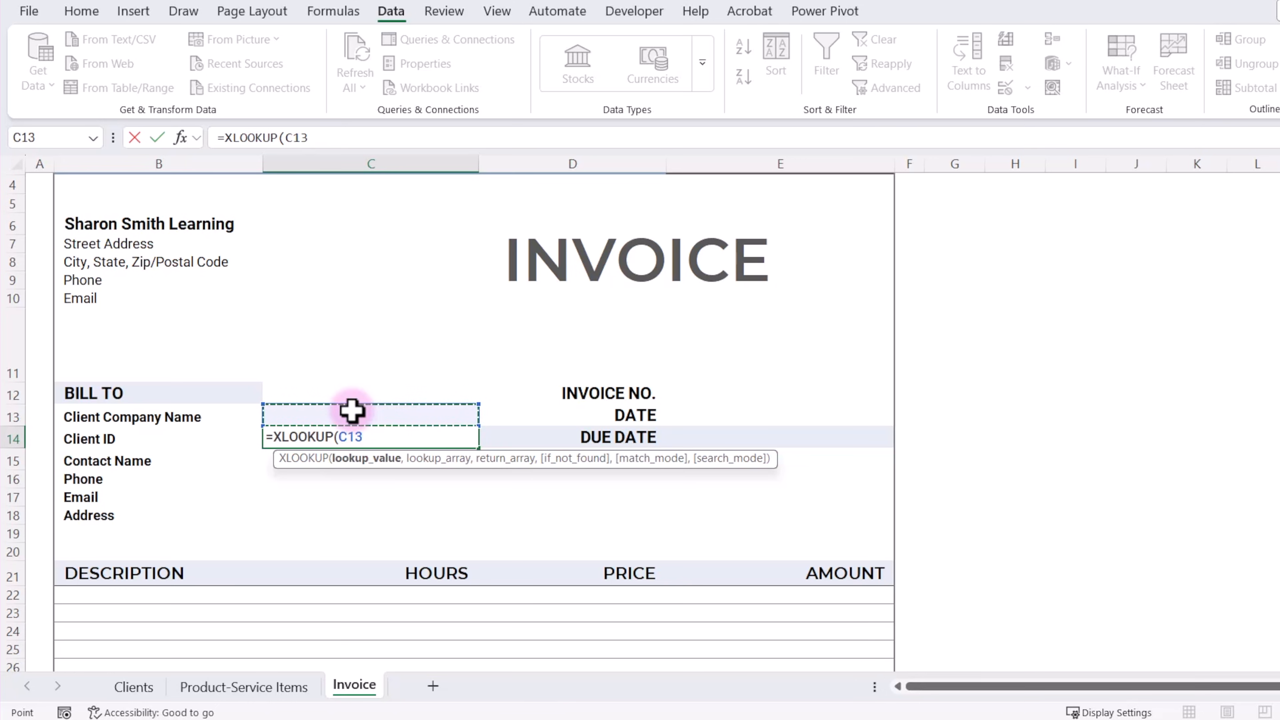
key(F4)
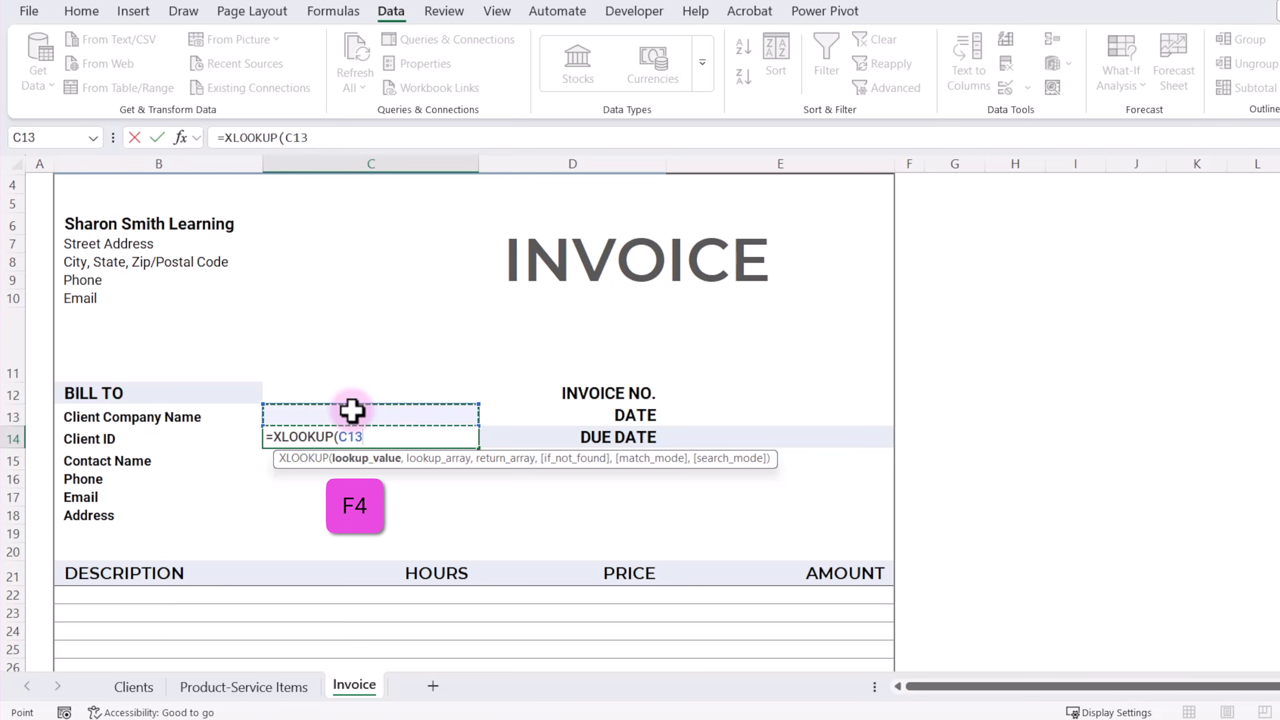
key(F4)
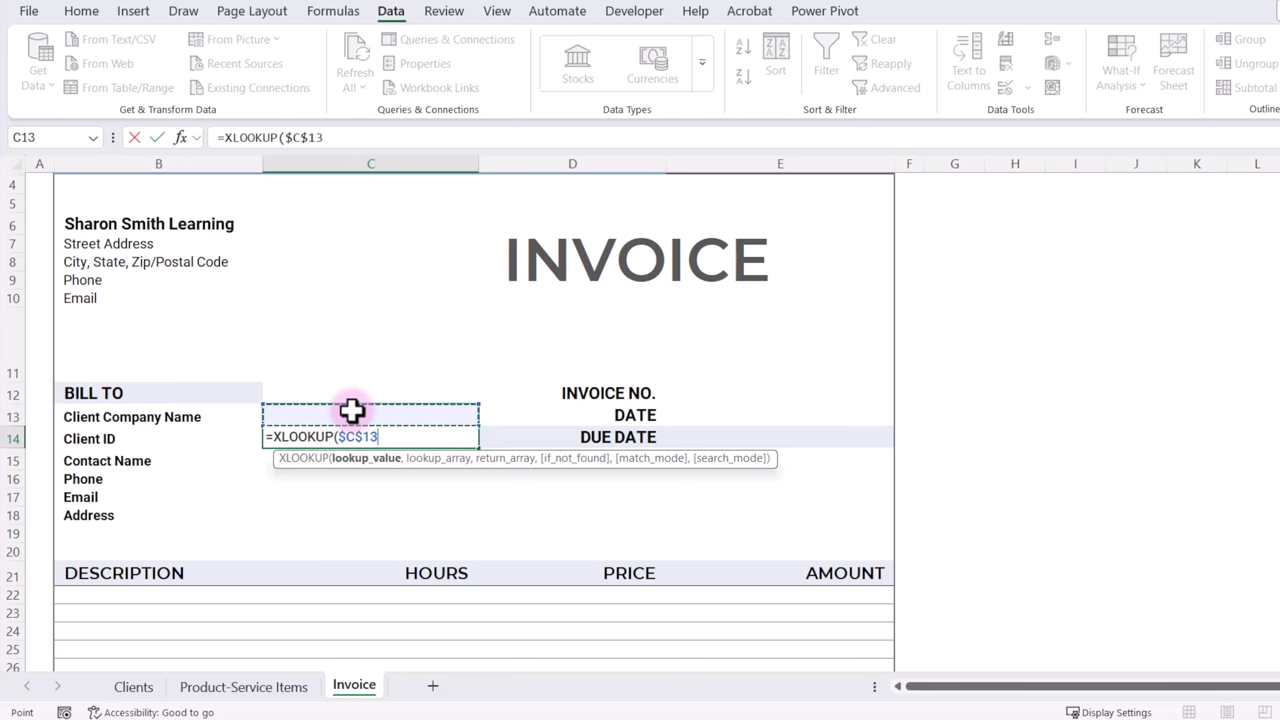
text(,)
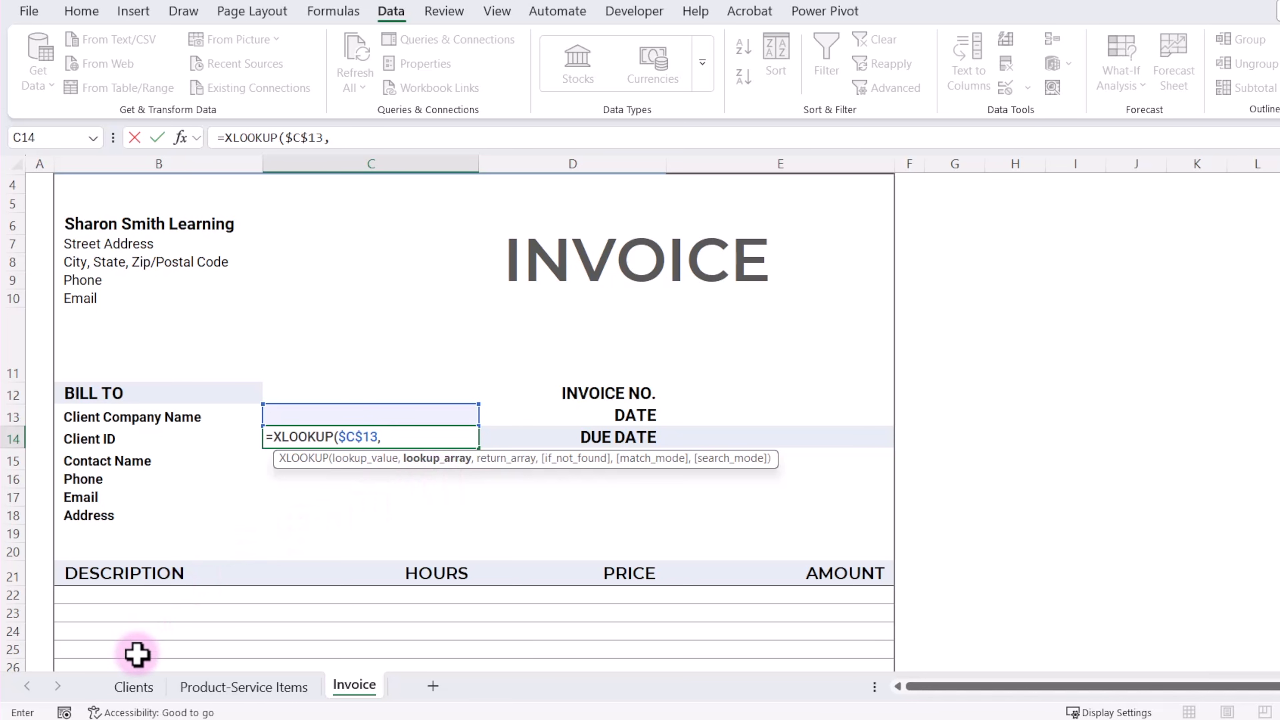
Complete the C14 formula with Clients!B:B as the lookup array and Clients!A:A as the return array.
click(134, 687)
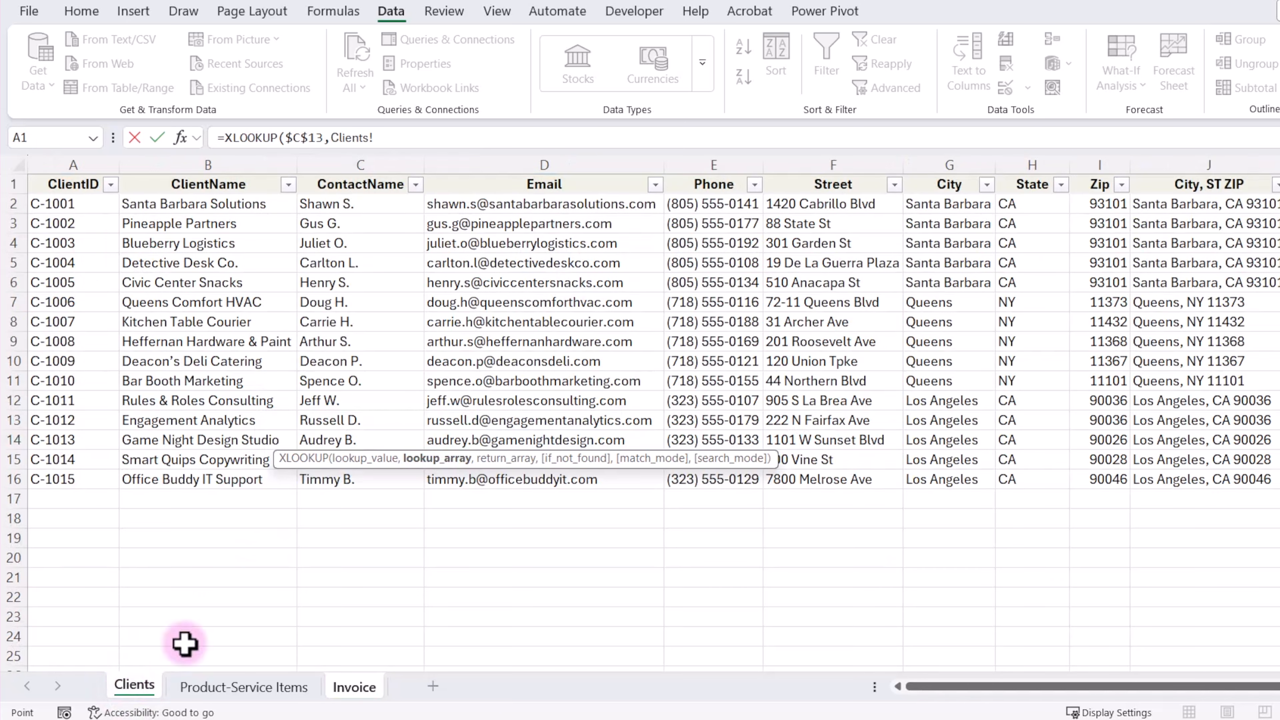
click(198, 162)
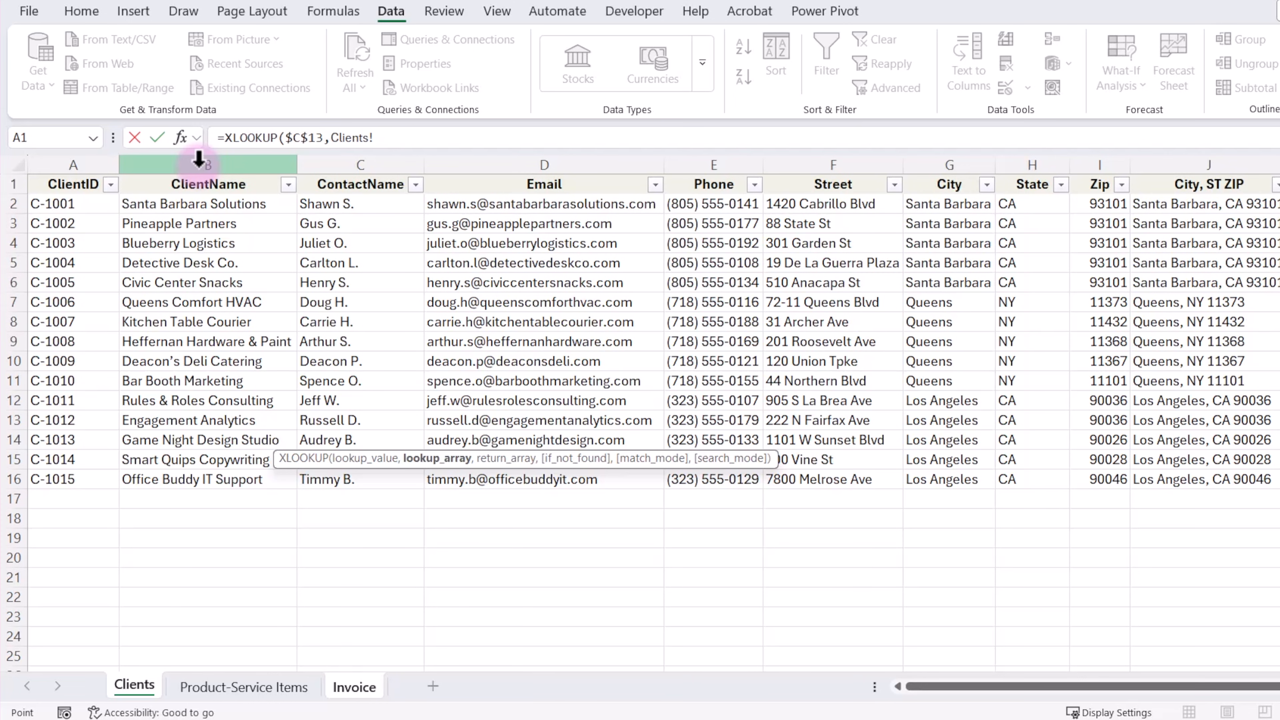
click(199, 161)
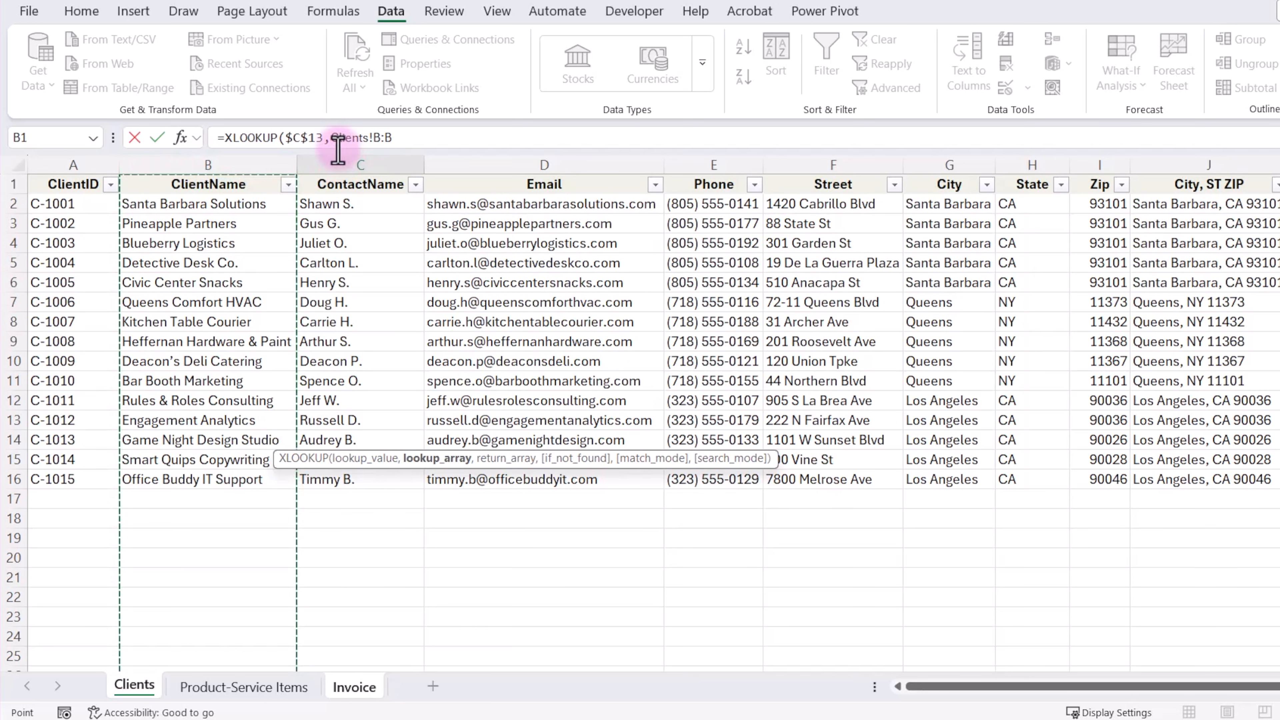
click(398, 138)
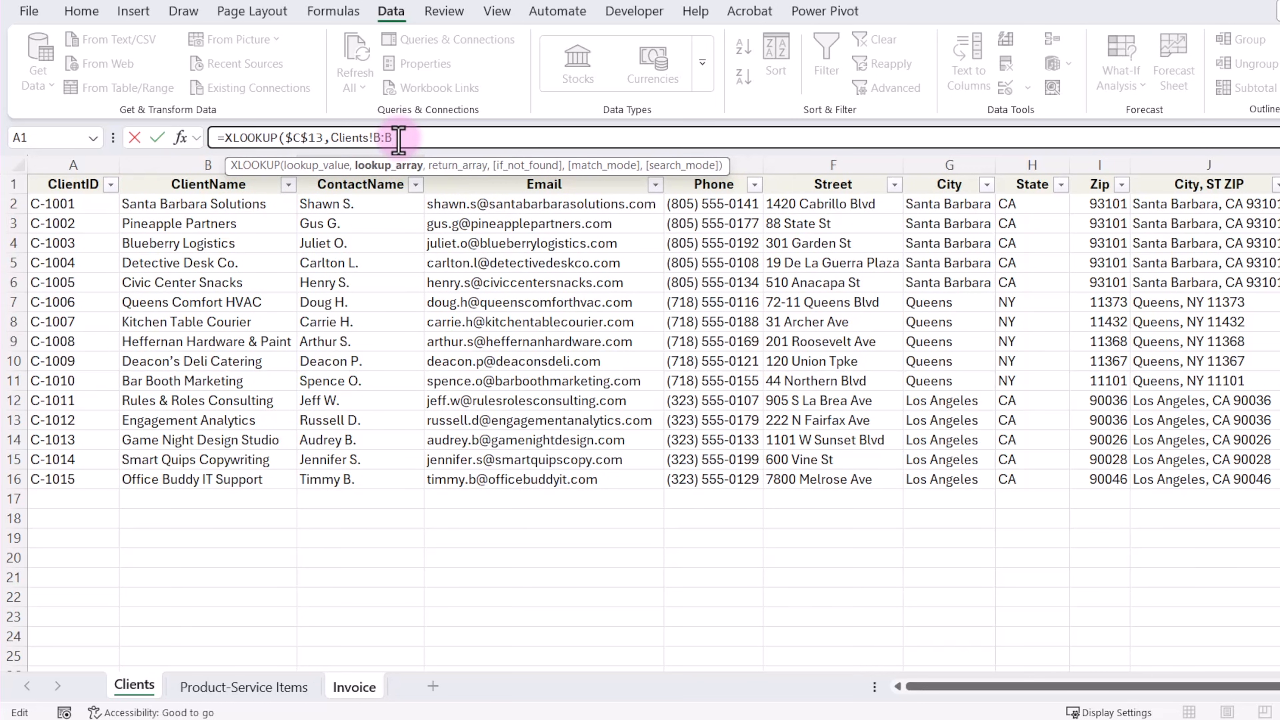
text(,)
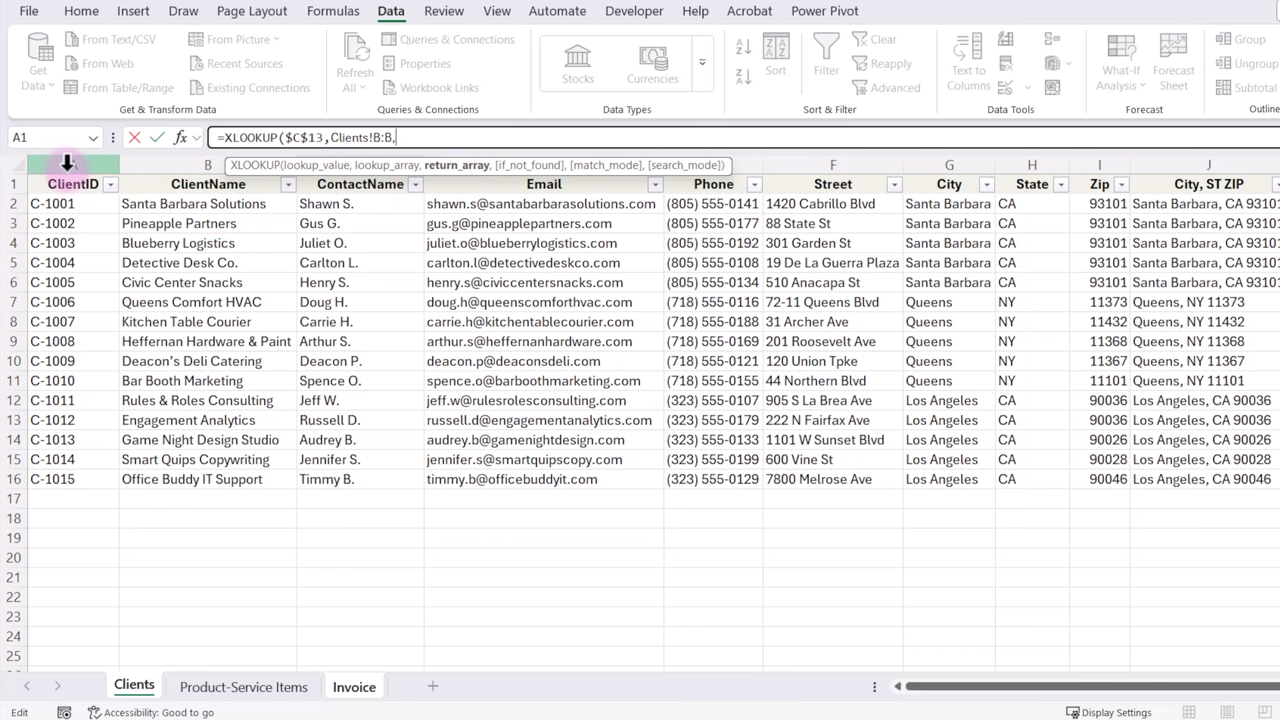
click(64, 162)
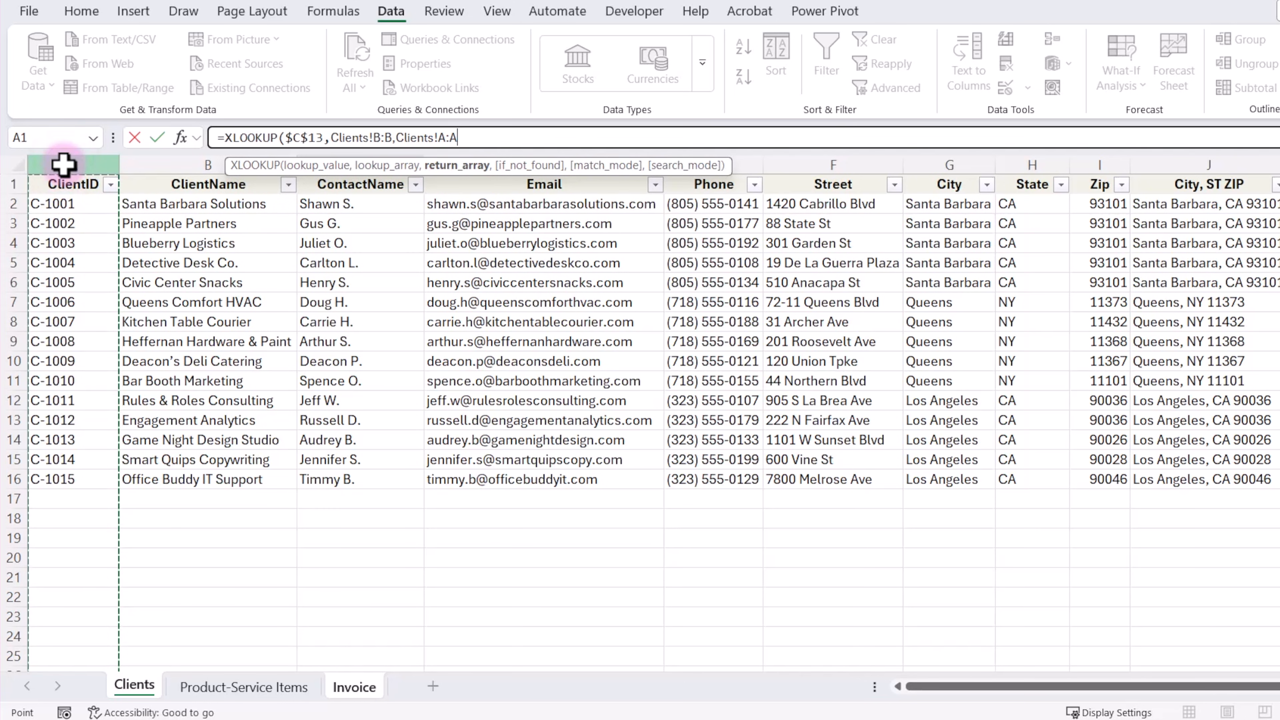
text())
key(Return)
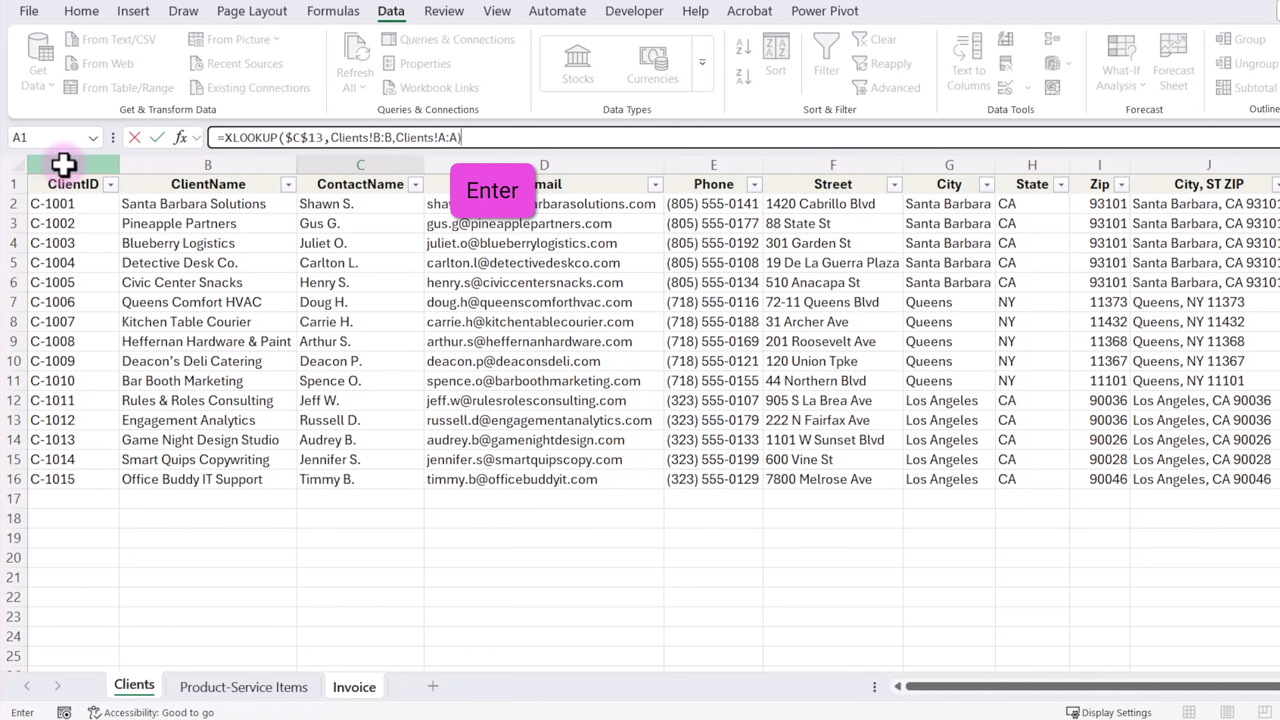
Test the Client ID lookup by choosing Kitchen Table Courier in C13, and clear that cell again.
click(473, 417)
click(487, 417)
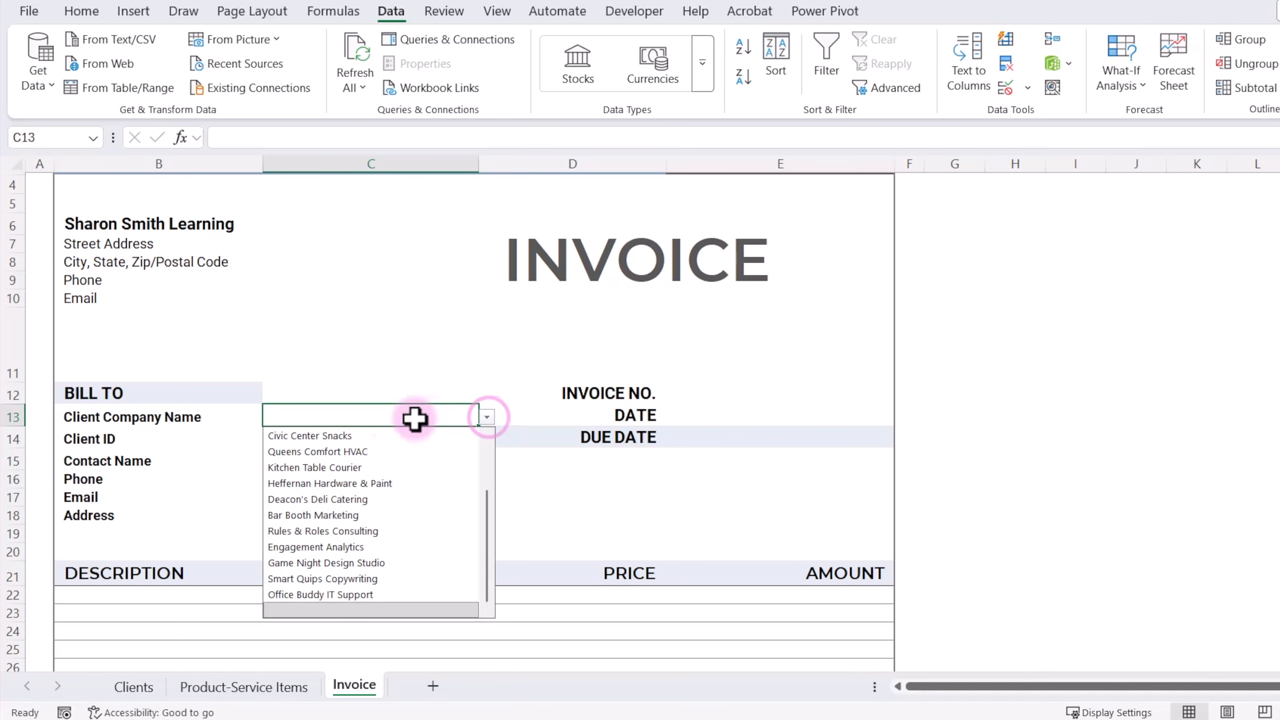
click(379, 469)
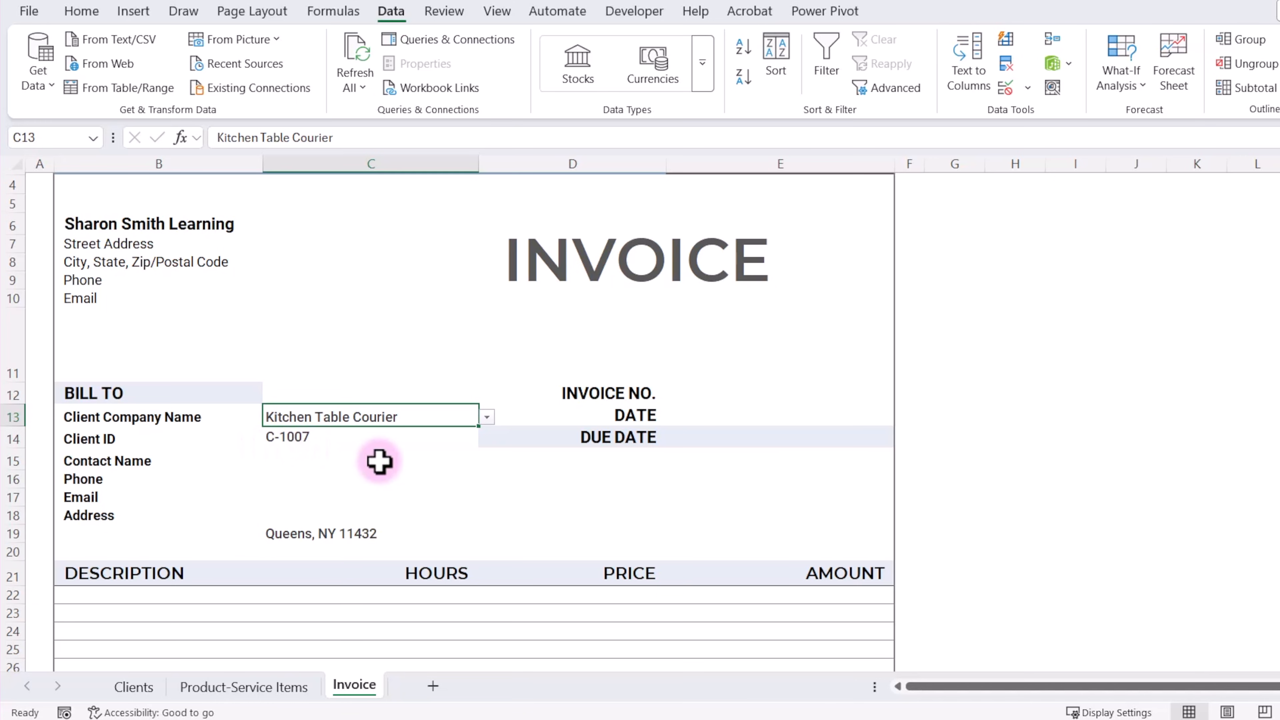
key(Delete)
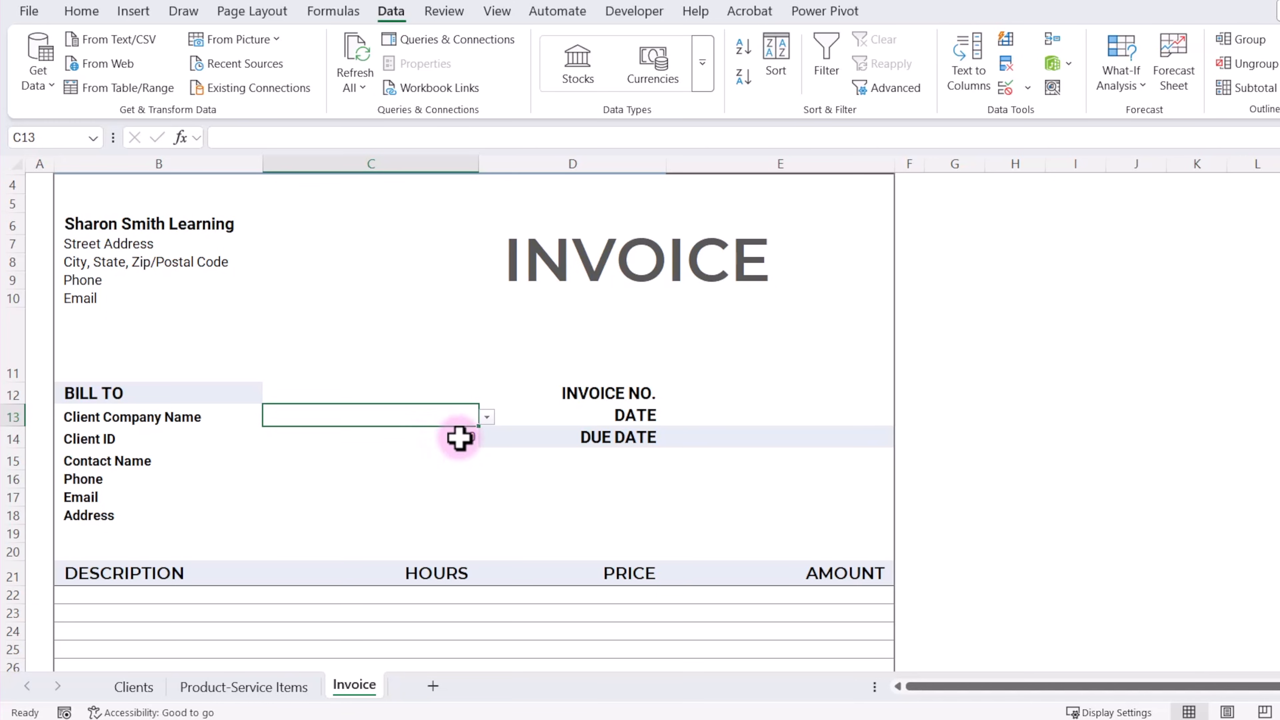
Start wrapping the Client ID formula in C14 in an IF function with the logical test C13="".
click(439, 438)
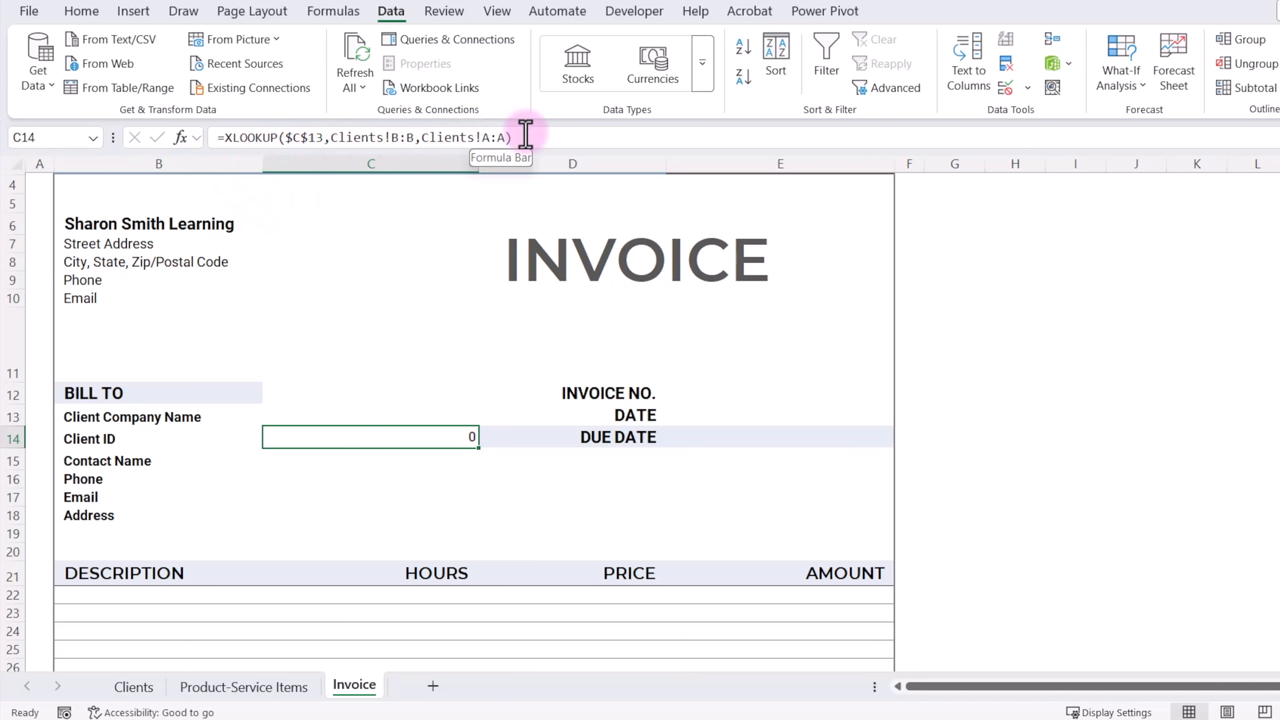
click(225, 138)
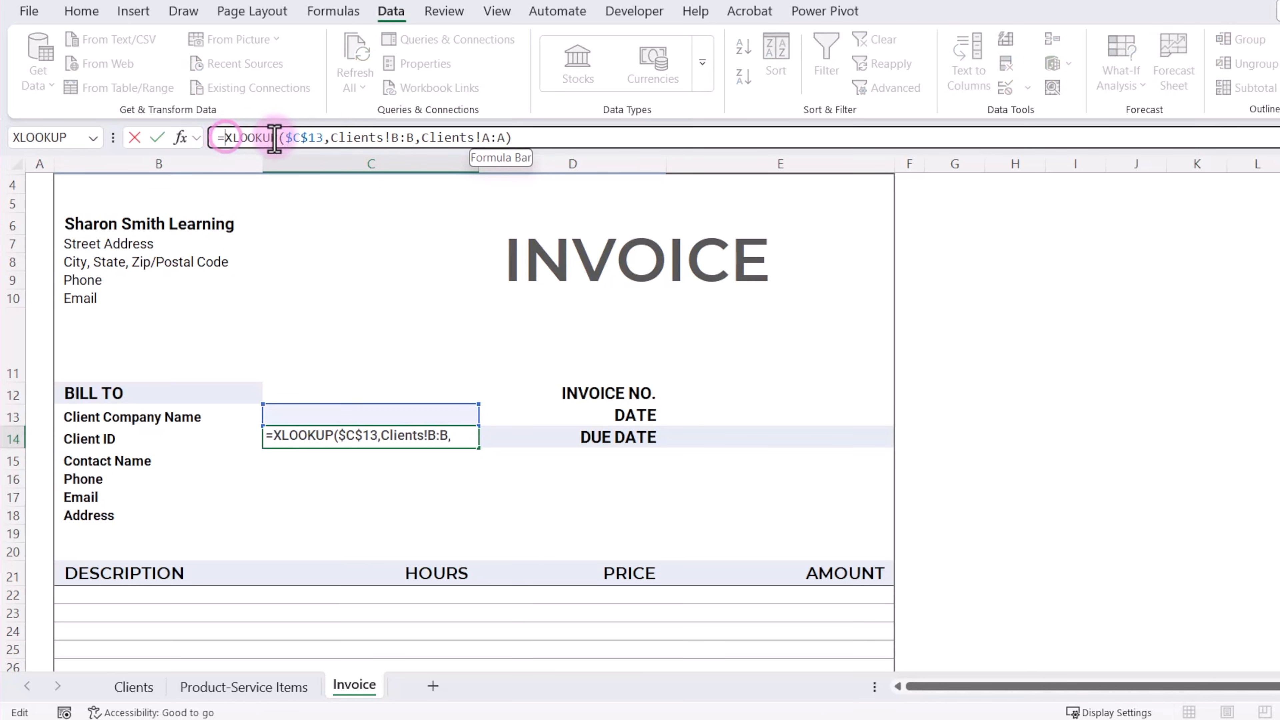
text(IF()
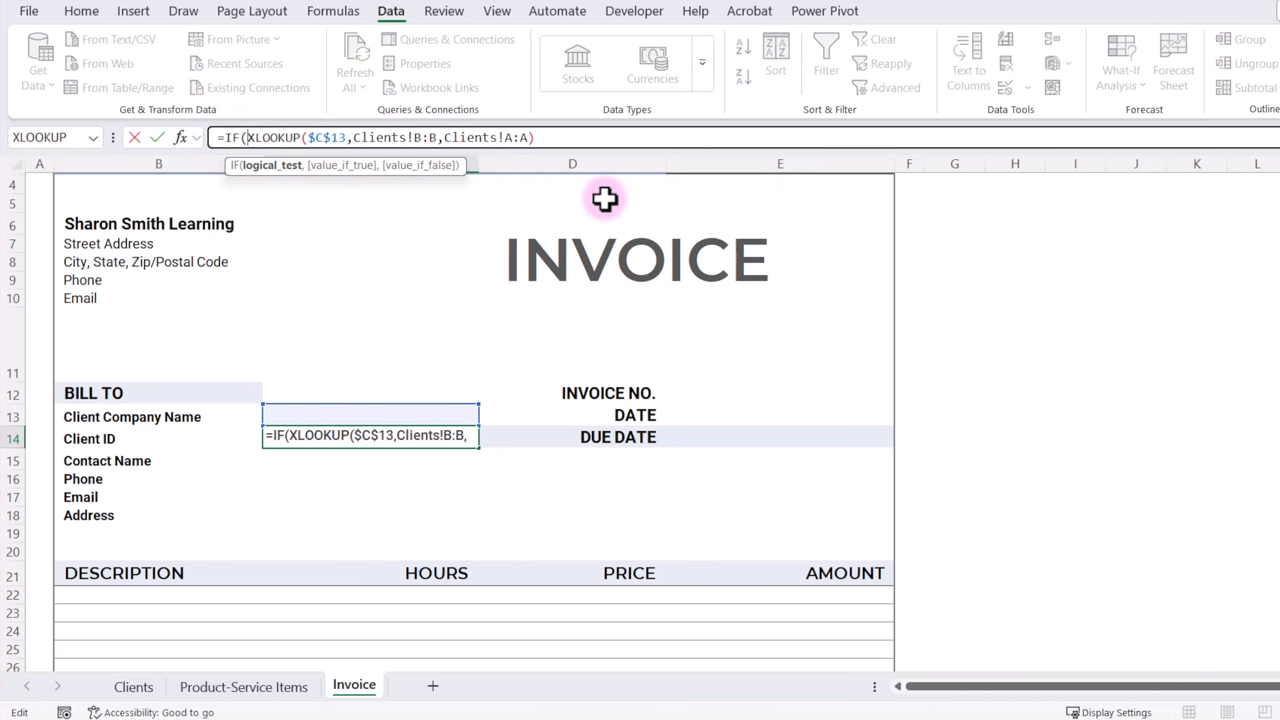
click(315, 416)
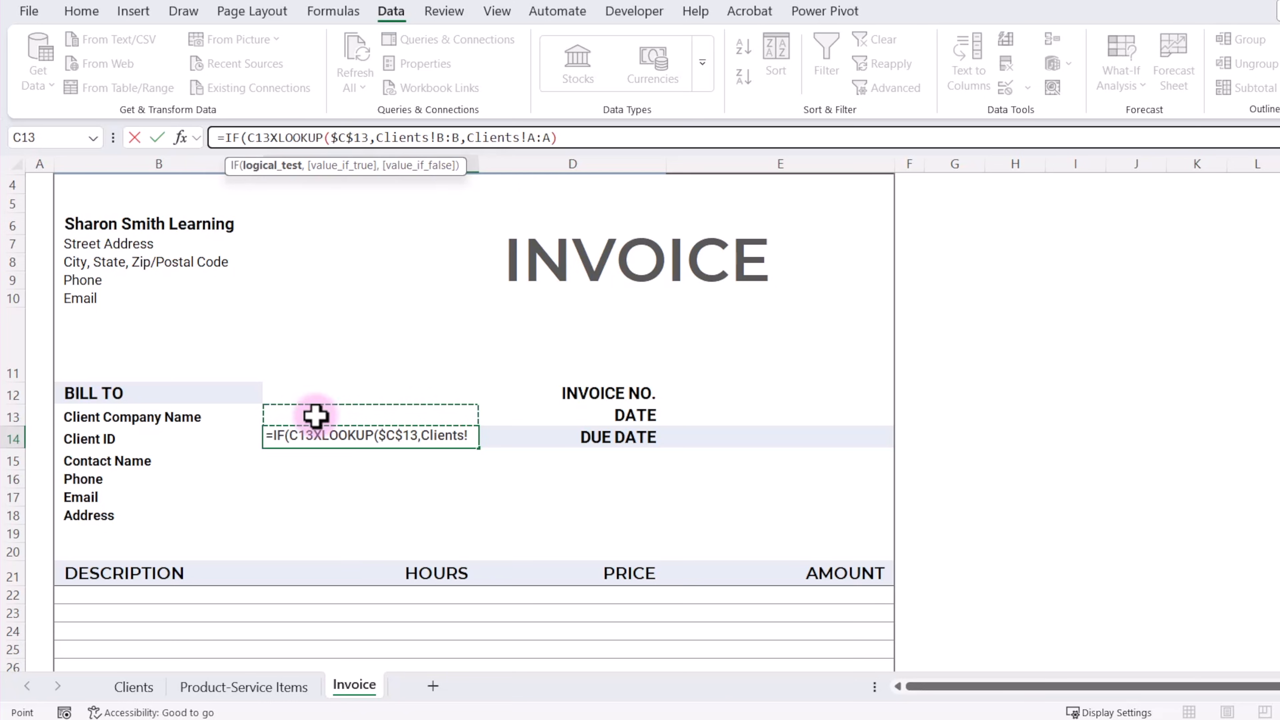
text(=)
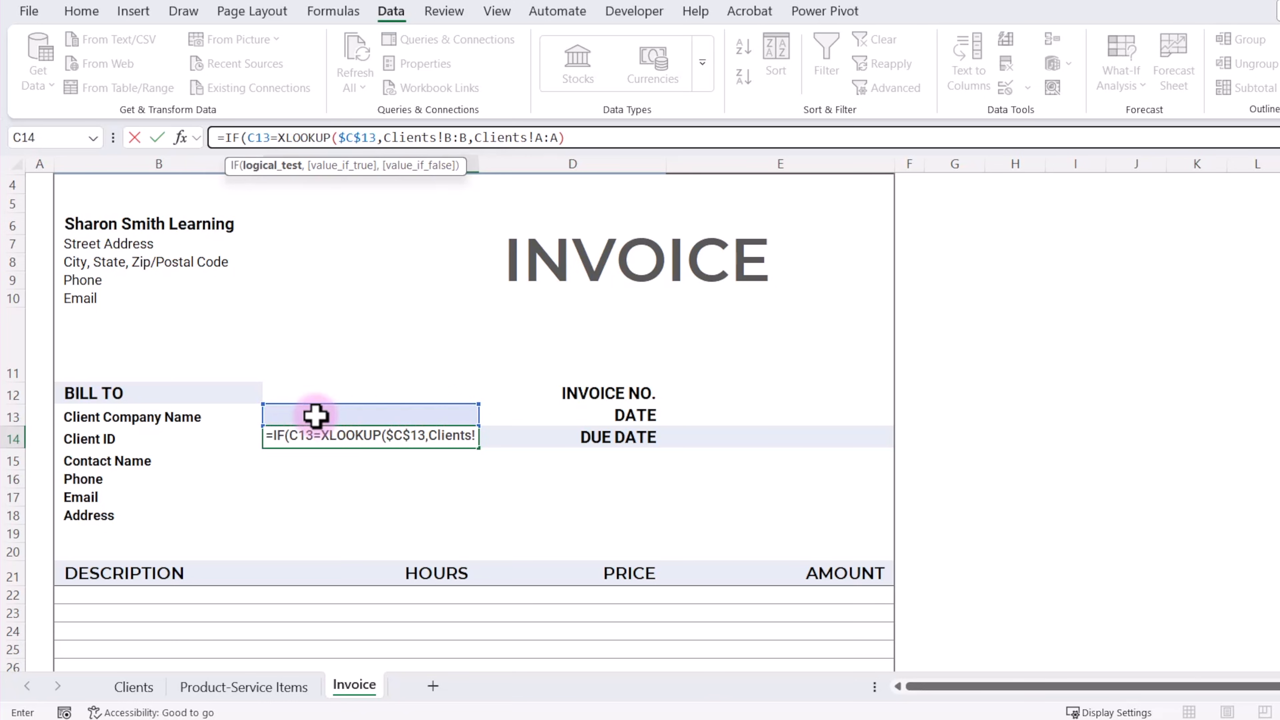
text(")
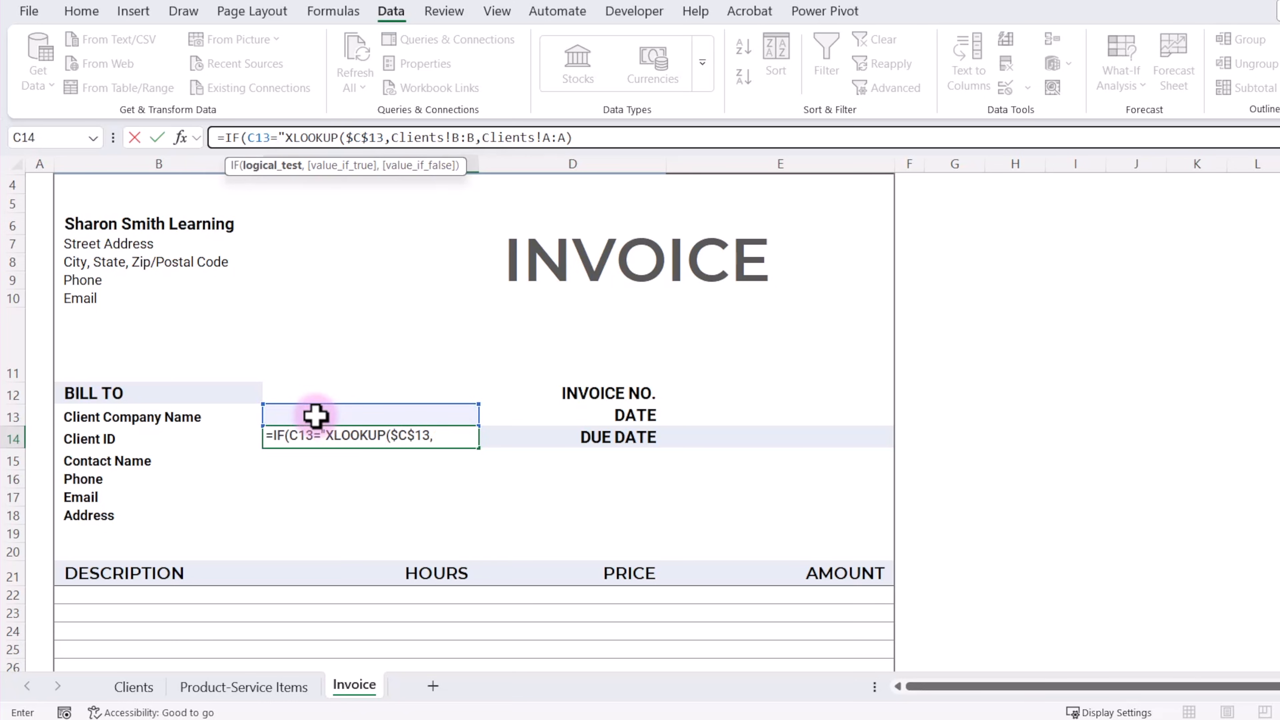
text(")
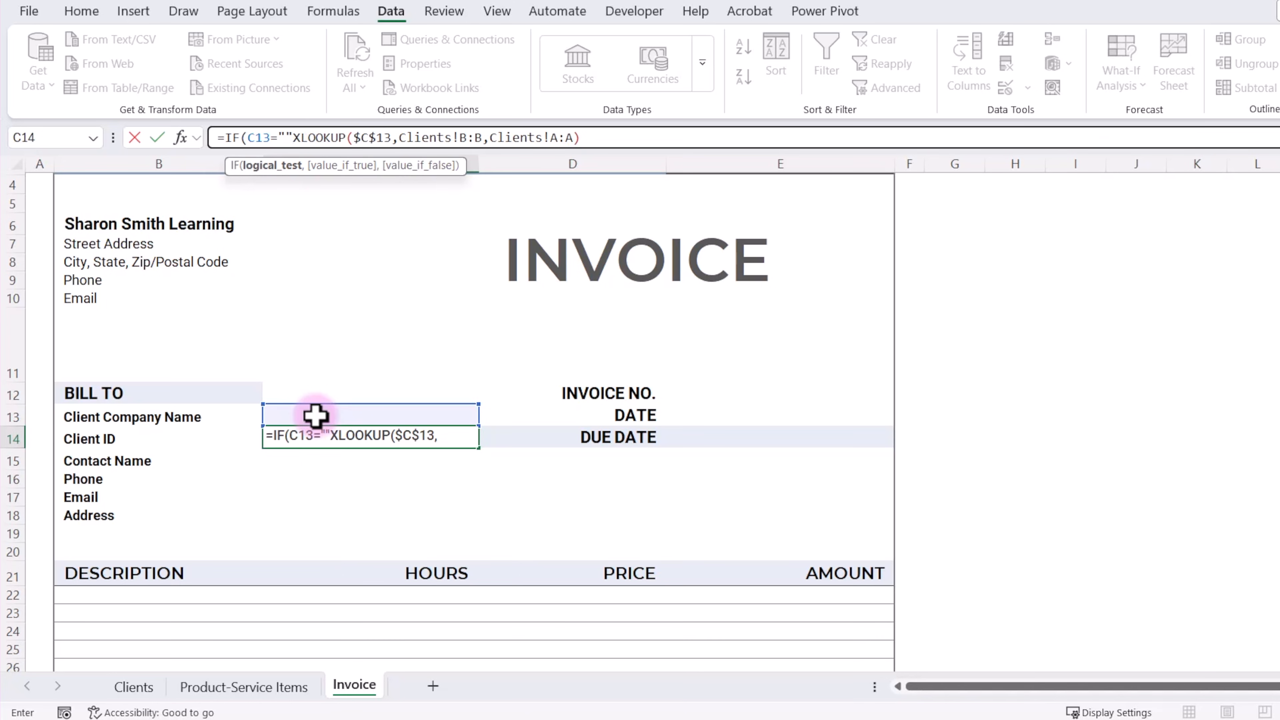
Complete the C14 IF formula with "" as the value if true and the existing XLOOKUP as the value if false.
text(,)
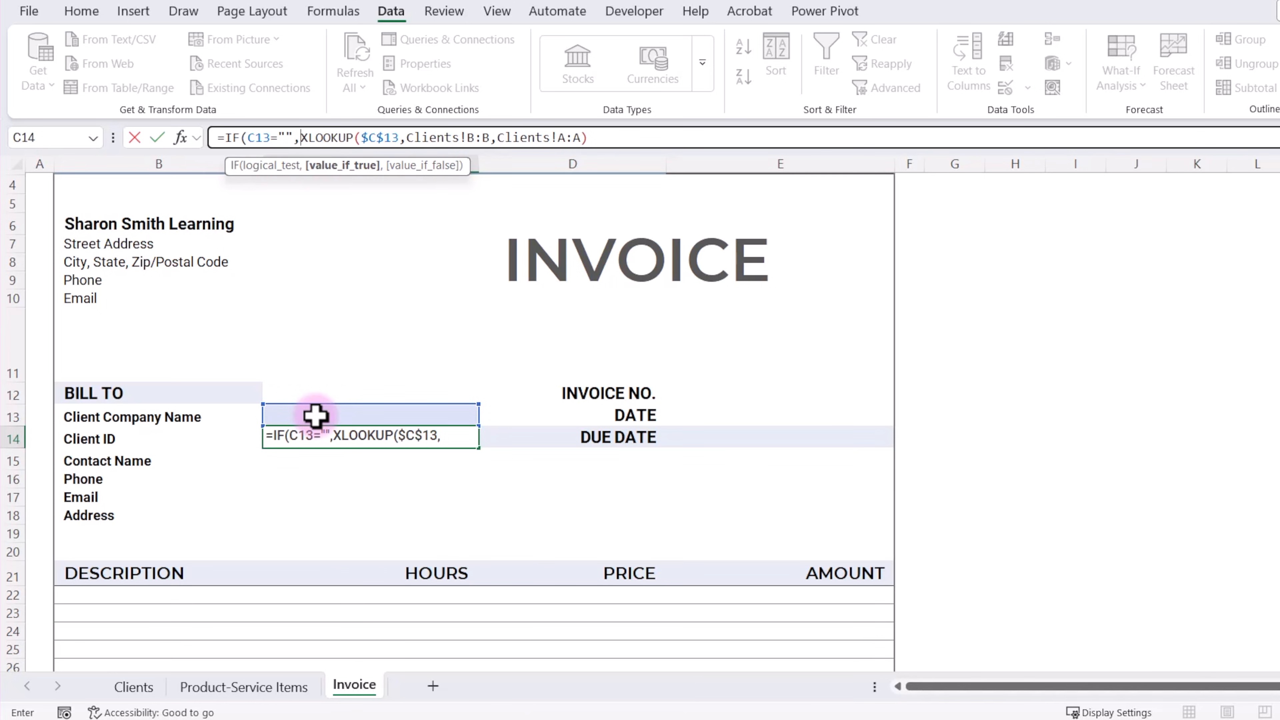
text("")
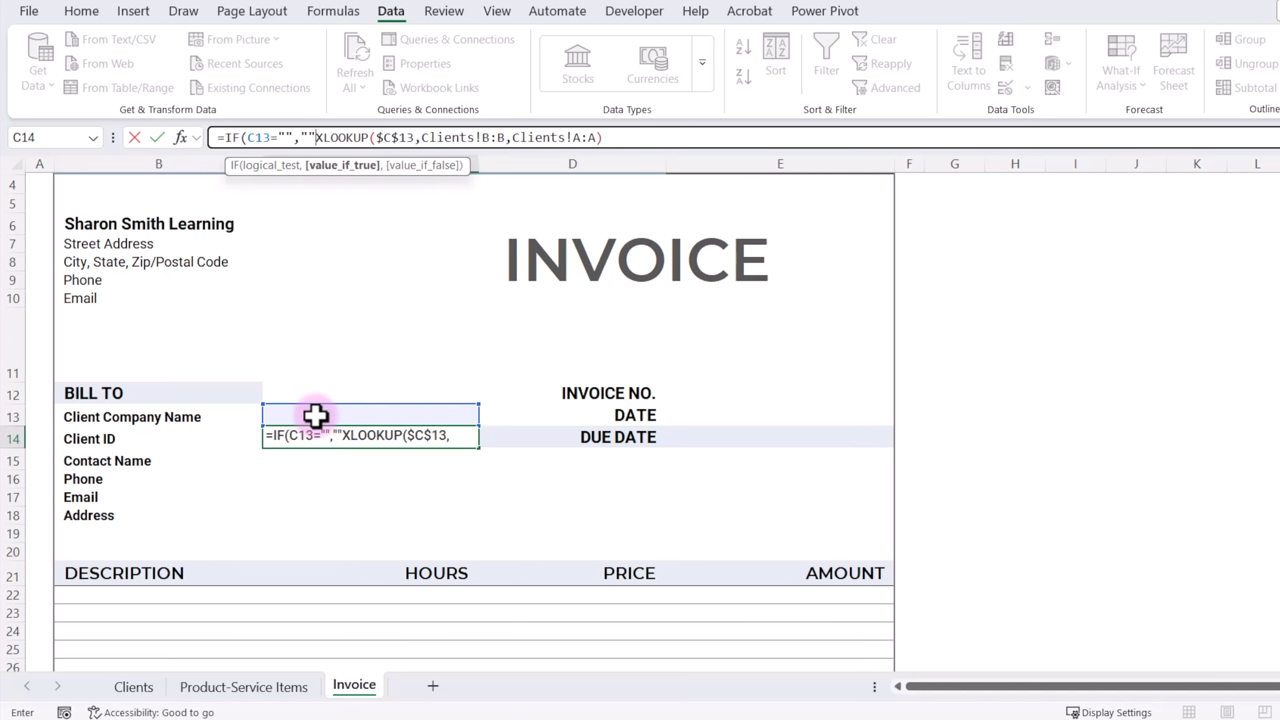
text(,)
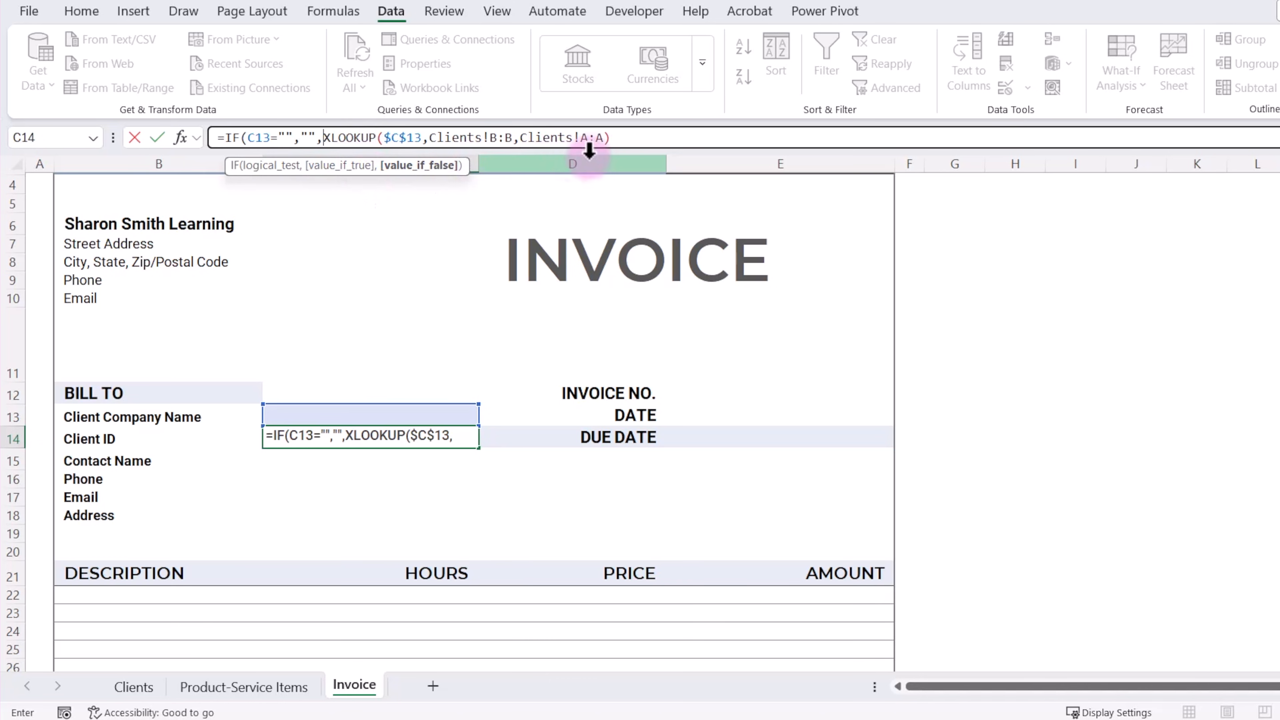
click(627, 139)
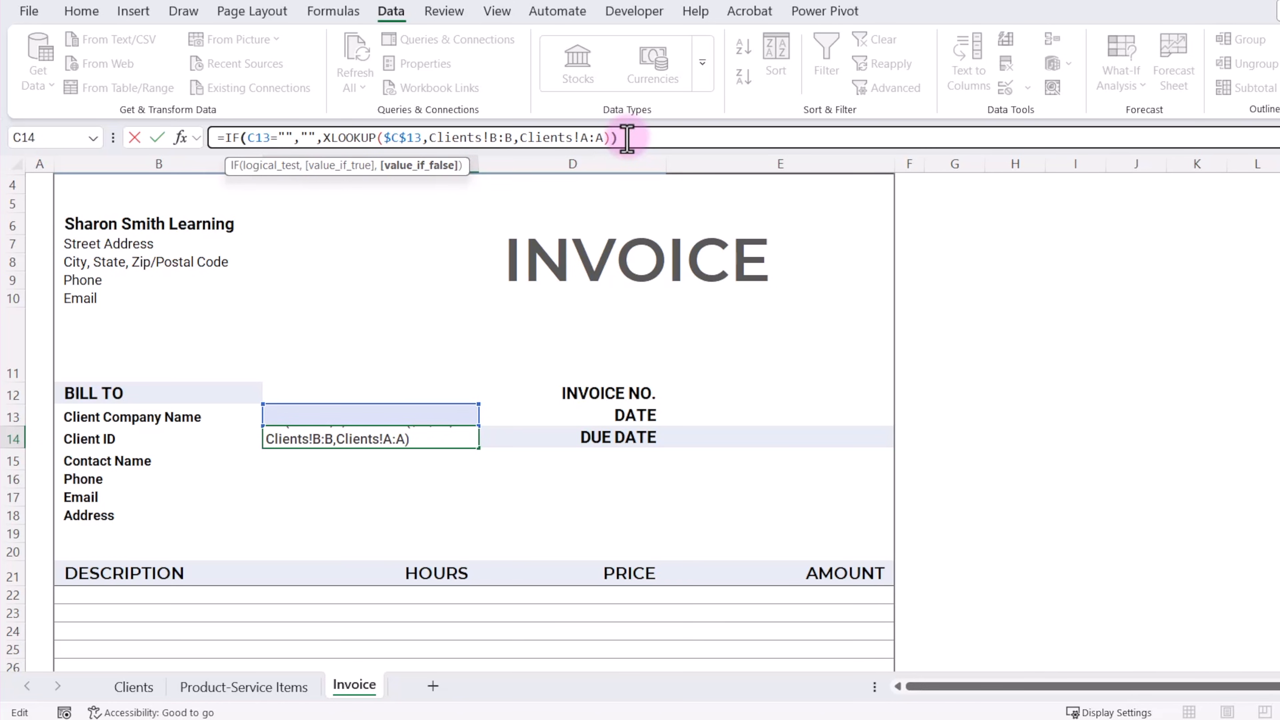
text())
key(Return)
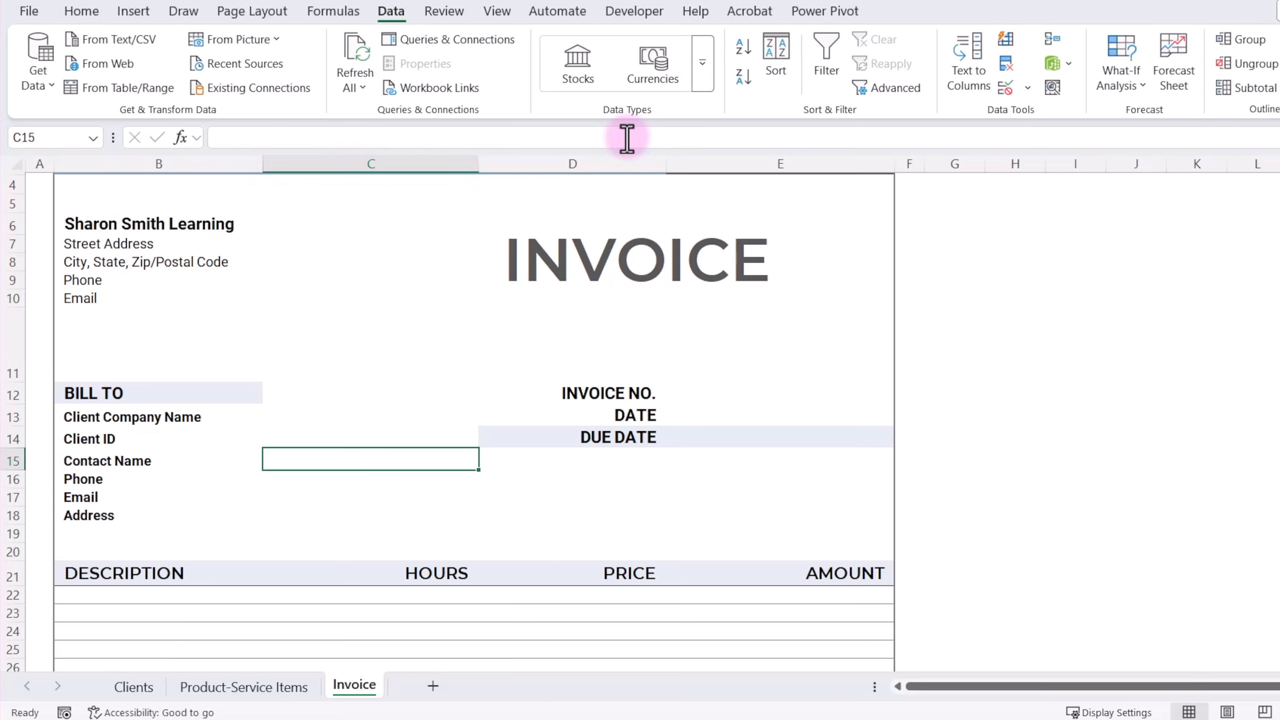
click(424, 438)
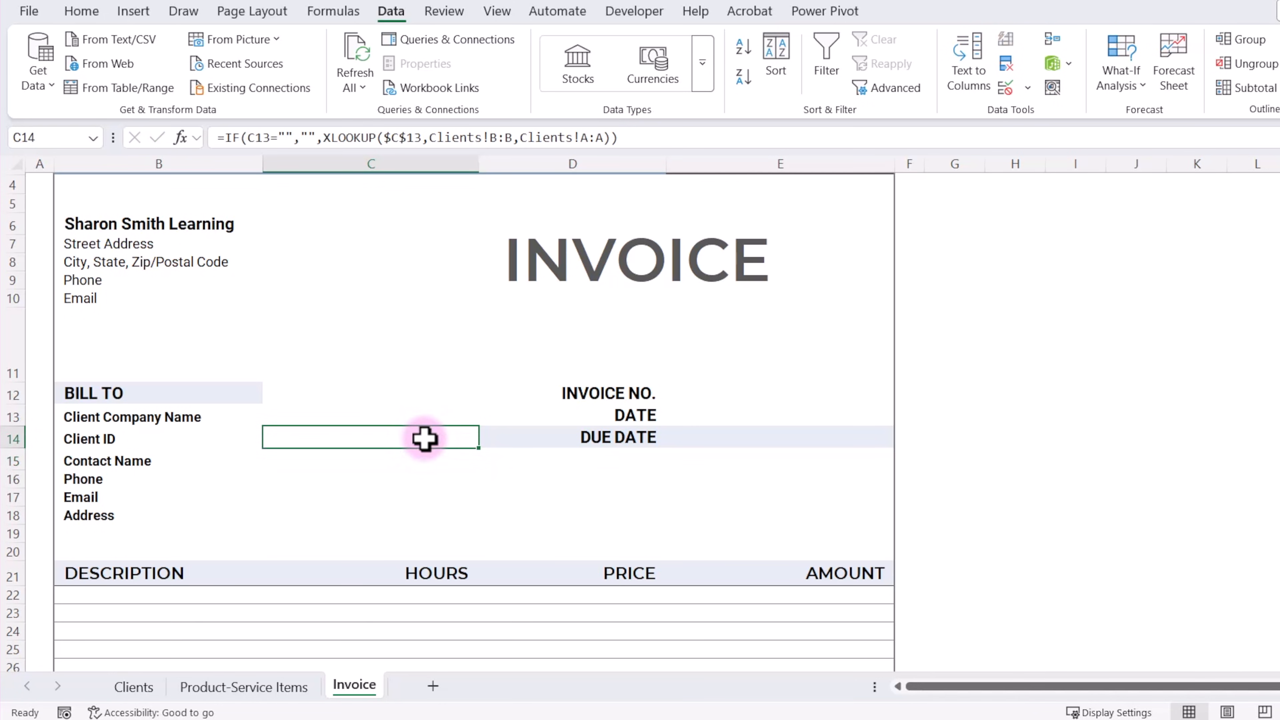
click(429, 403)
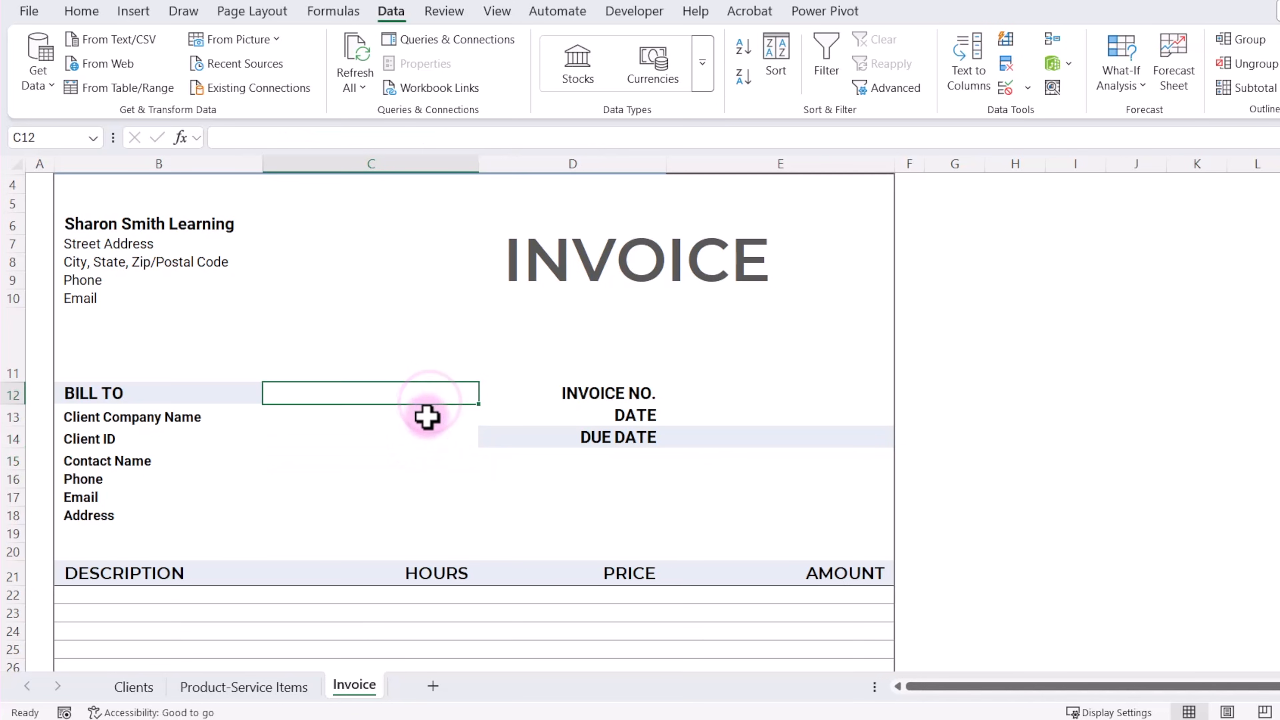
click(425, 416)
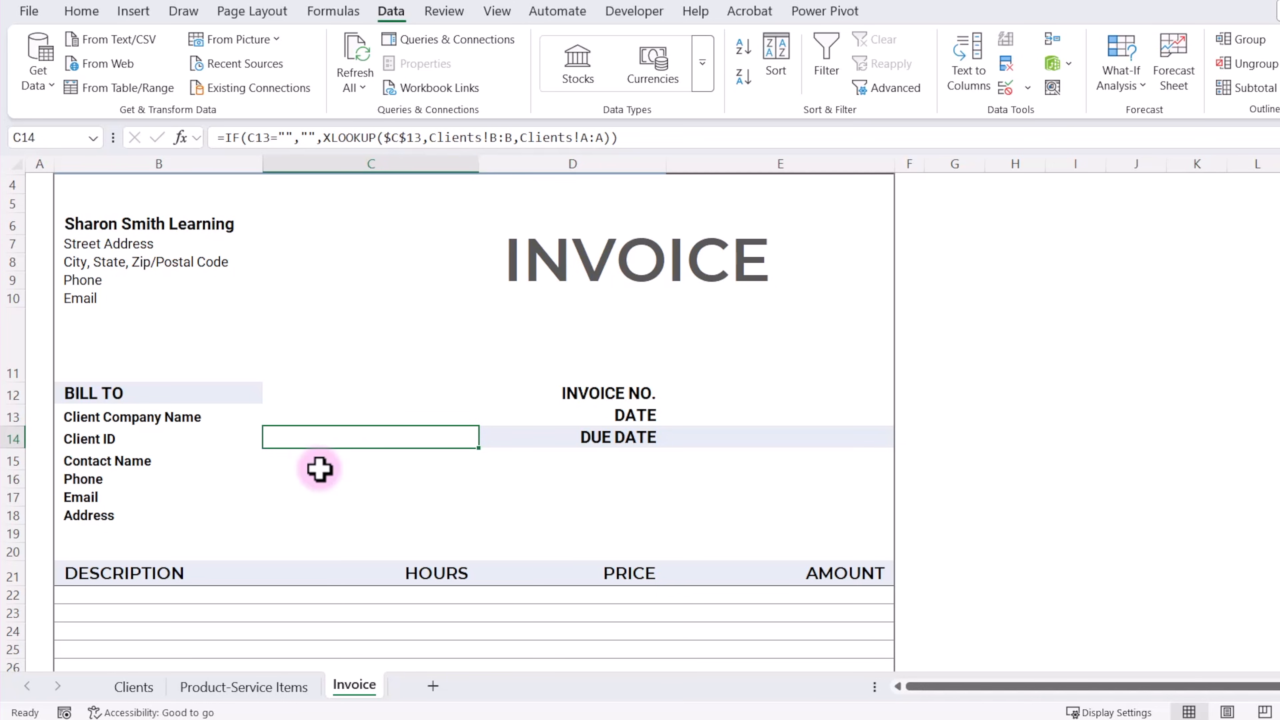
Start an XLOOKUP formula in the Contact Name cell C15 with the absolute reference $C$13 as the lookup value.
click(319, 468)
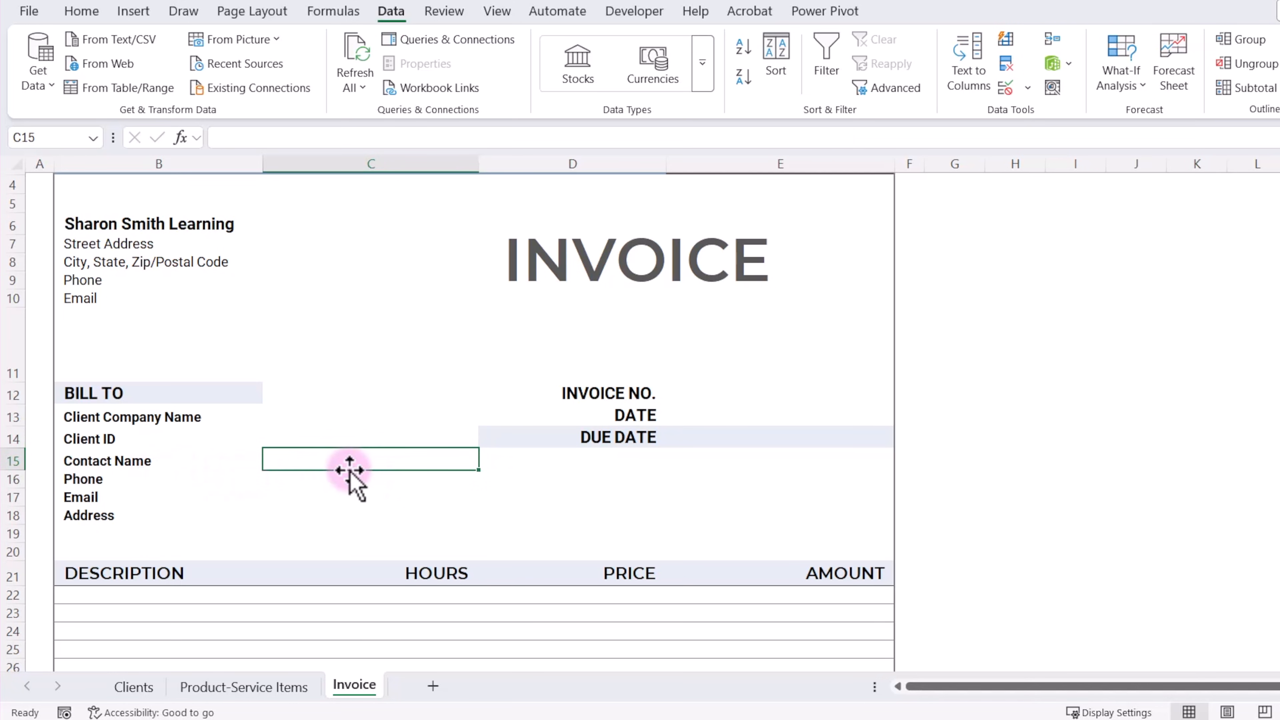
text(=)
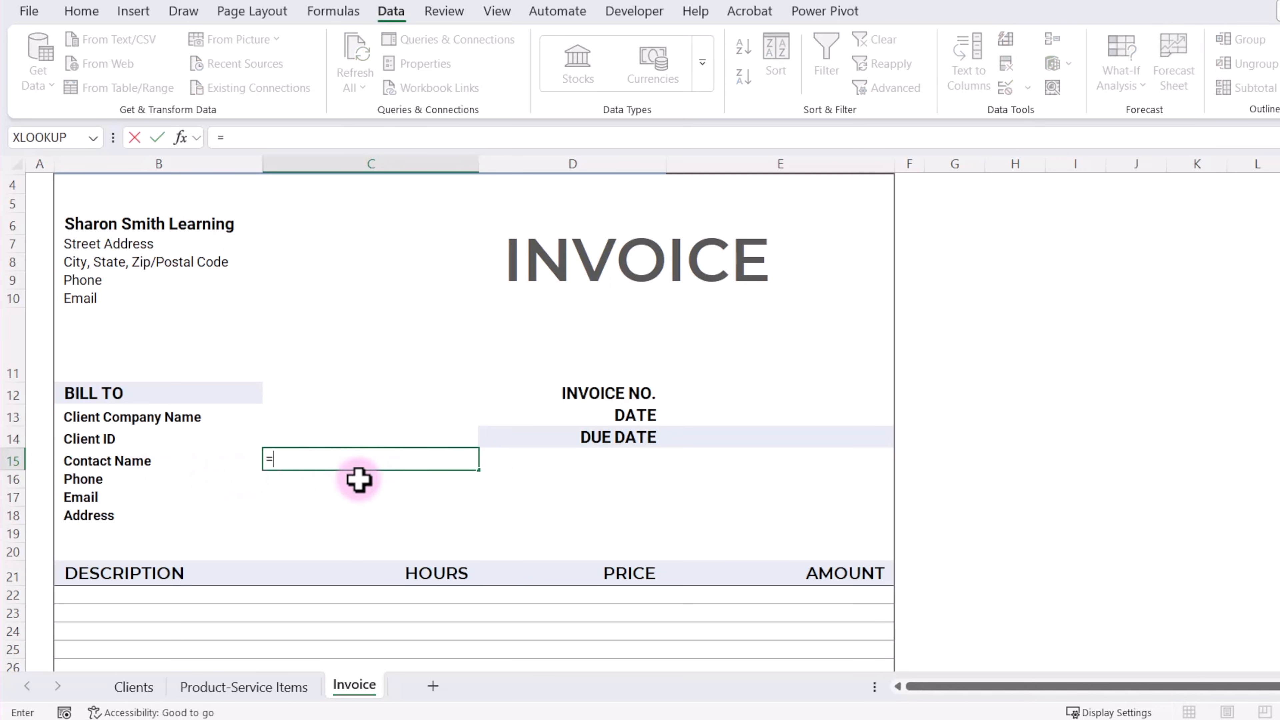
text(xlo)
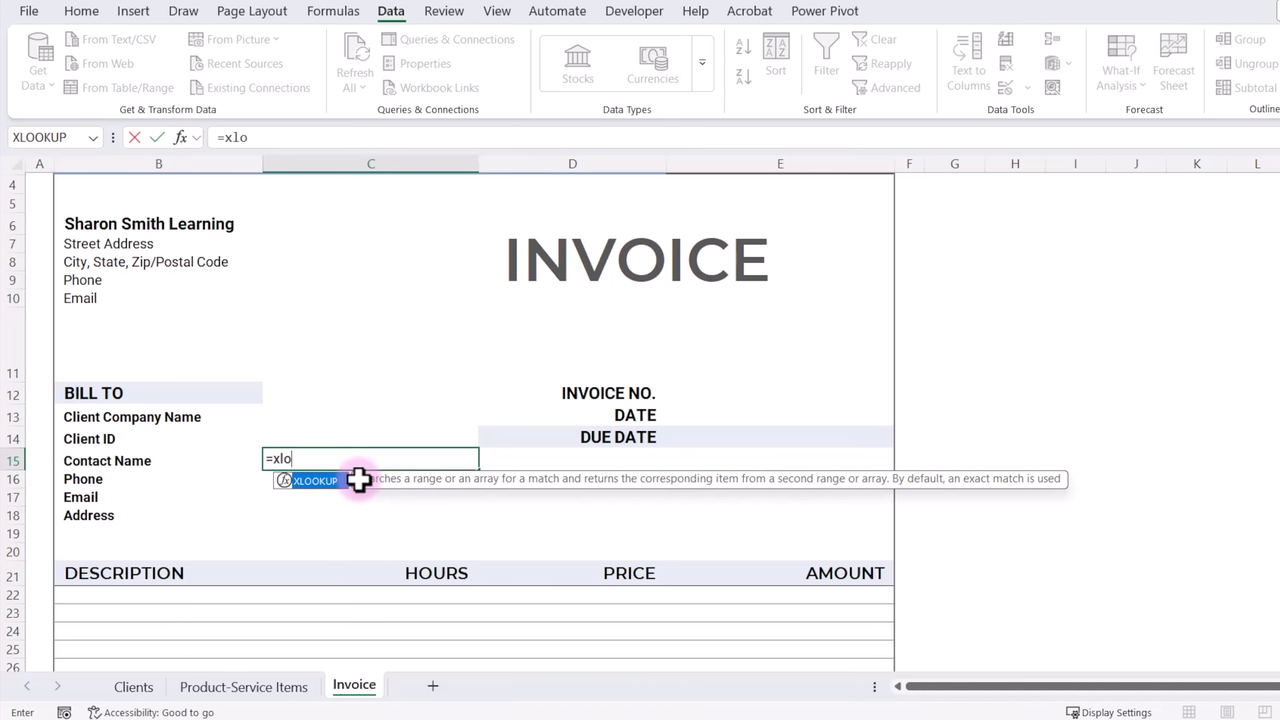
key(Tab)
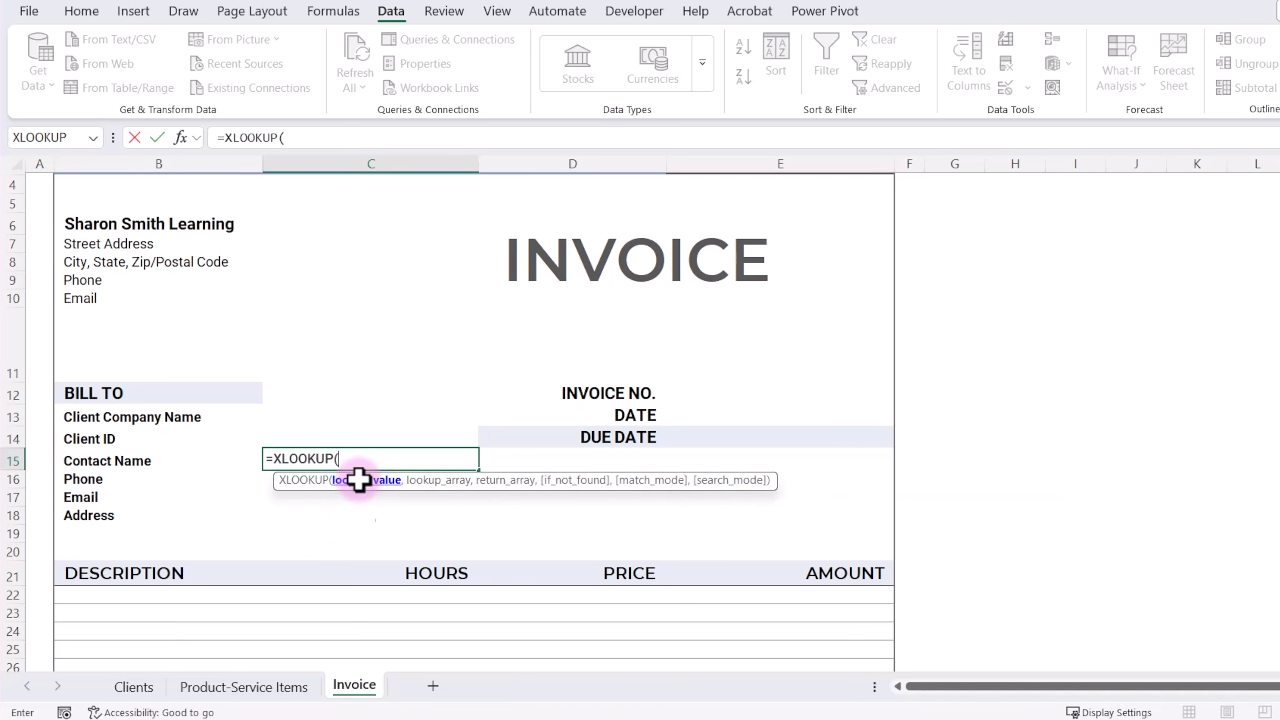
click(323, 415)
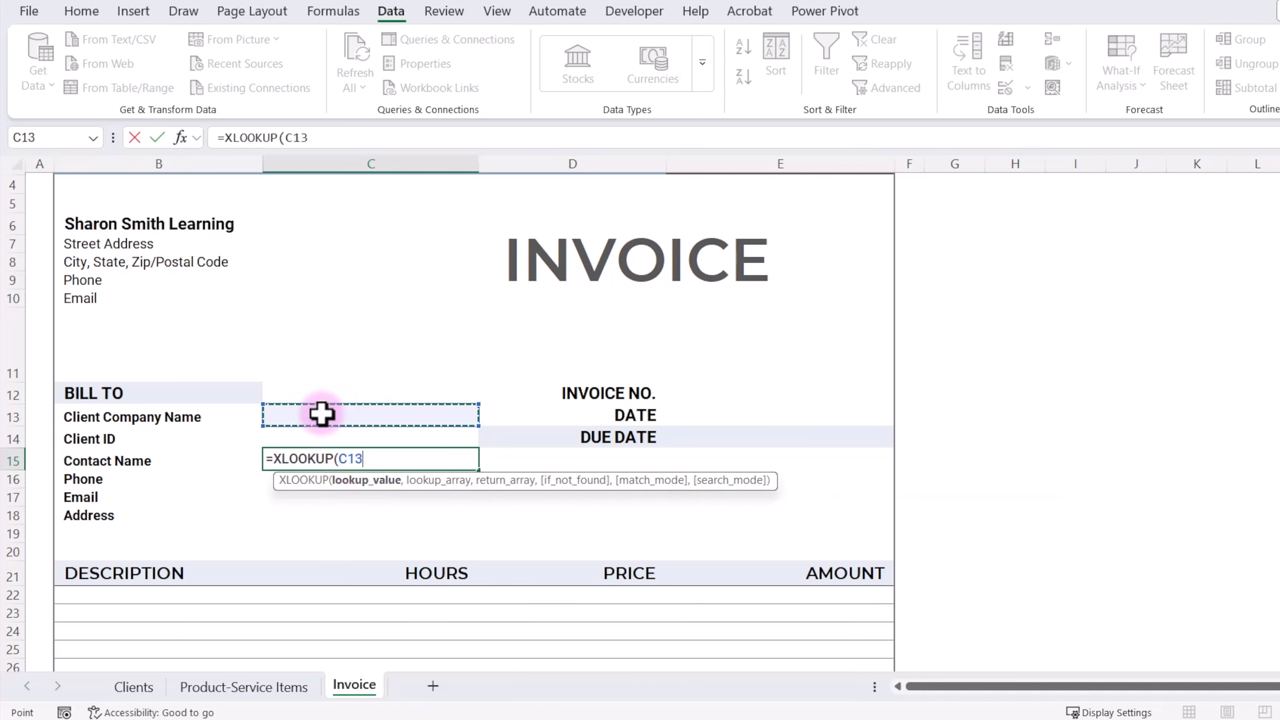
key(F4)
text(,)
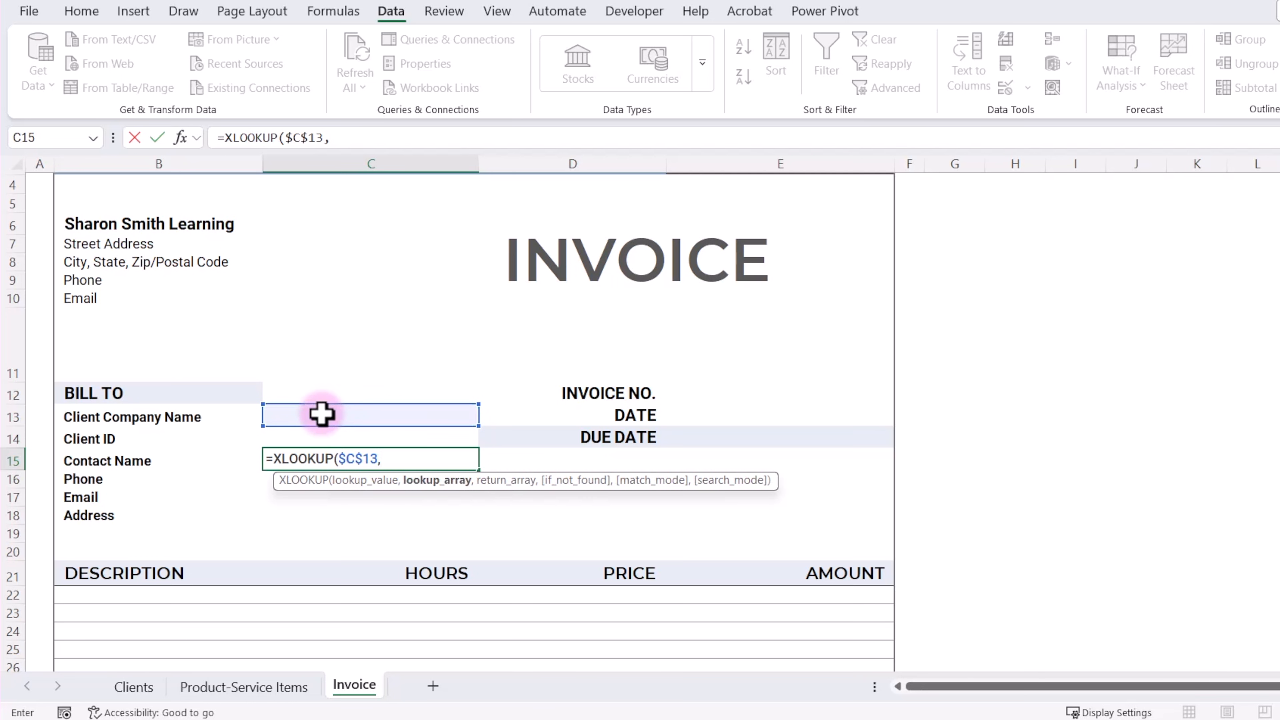
Complete the C15 formula with Clients!B:B as the lookup array and Clients!C:C as the return array.
click(134, 687)
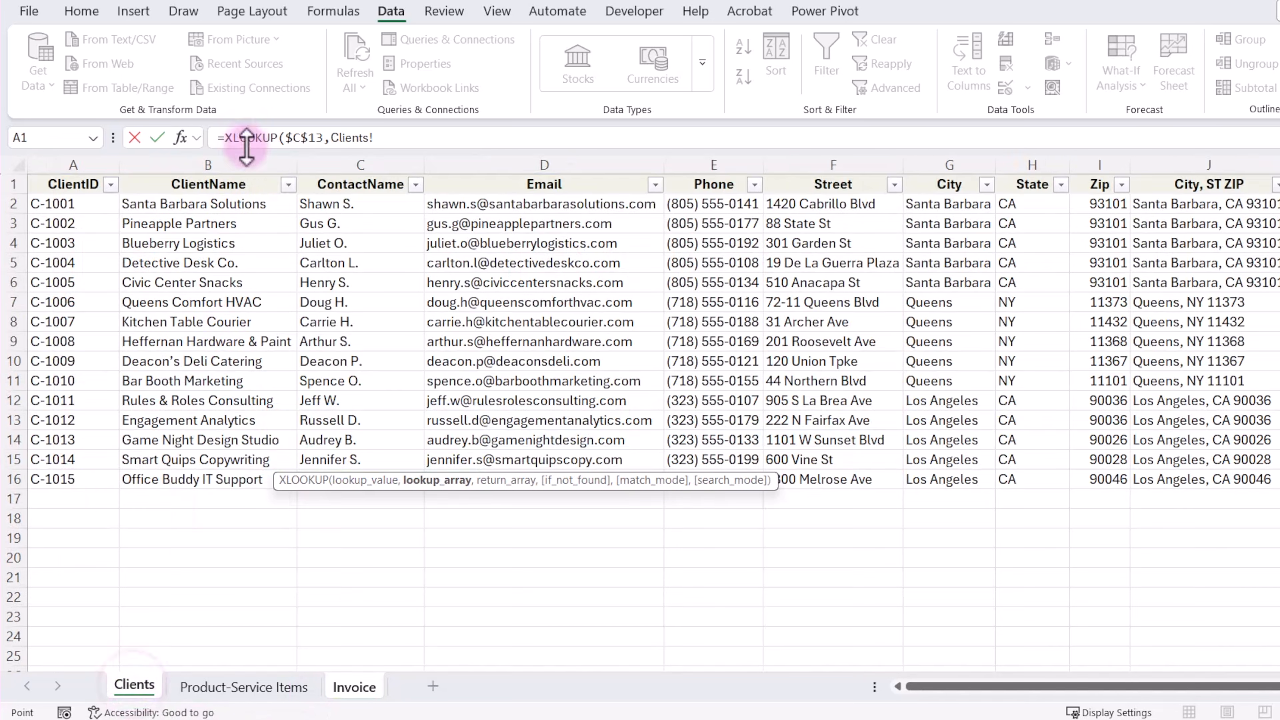
click(209, 160)
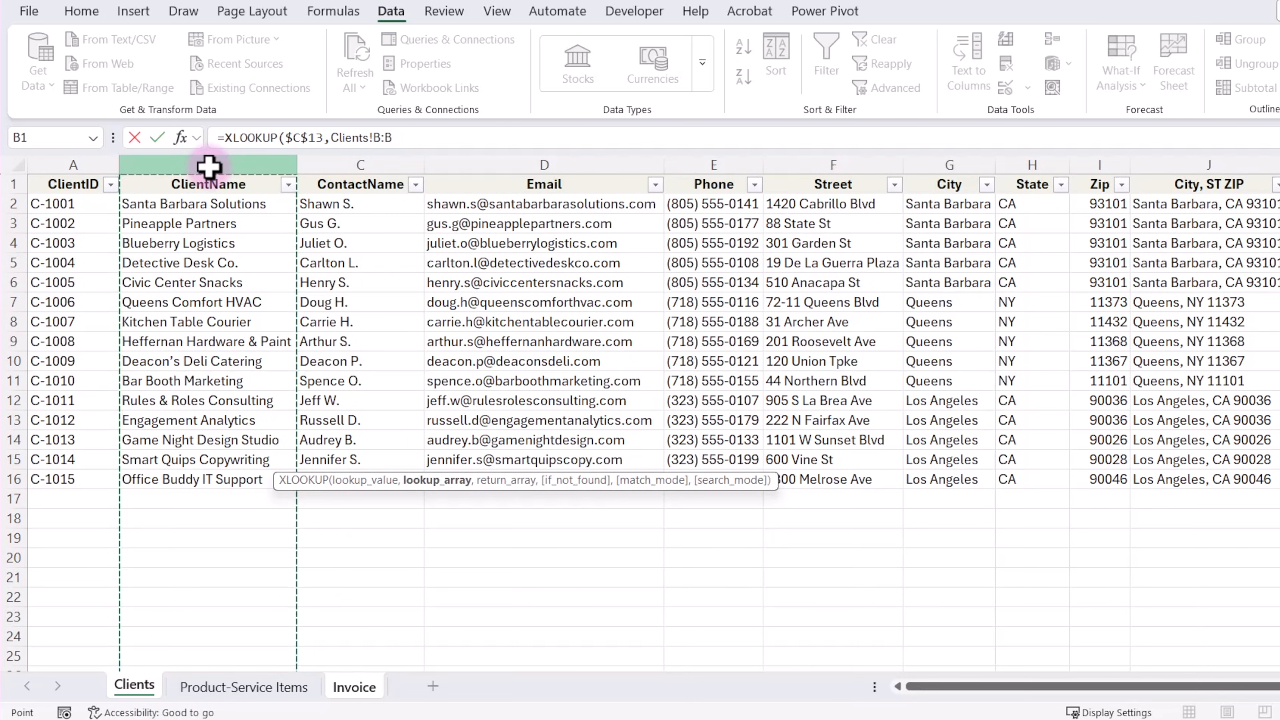
text(,)
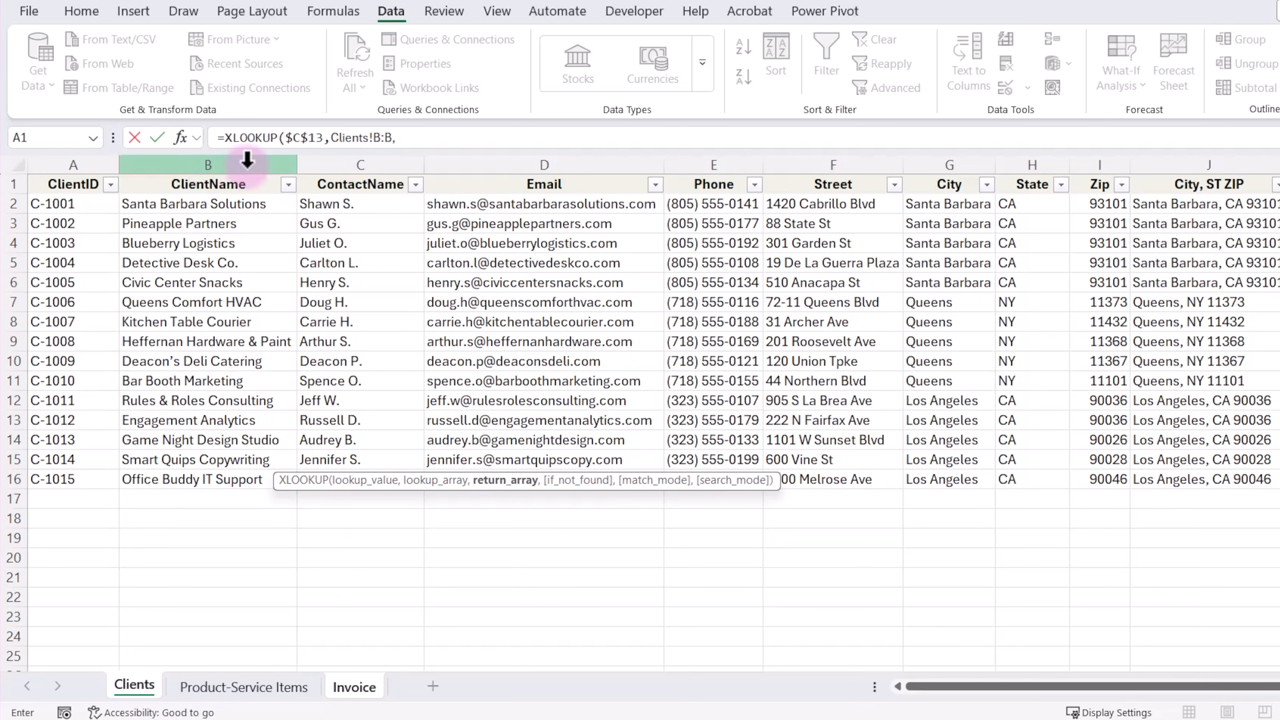
click(364, 163)
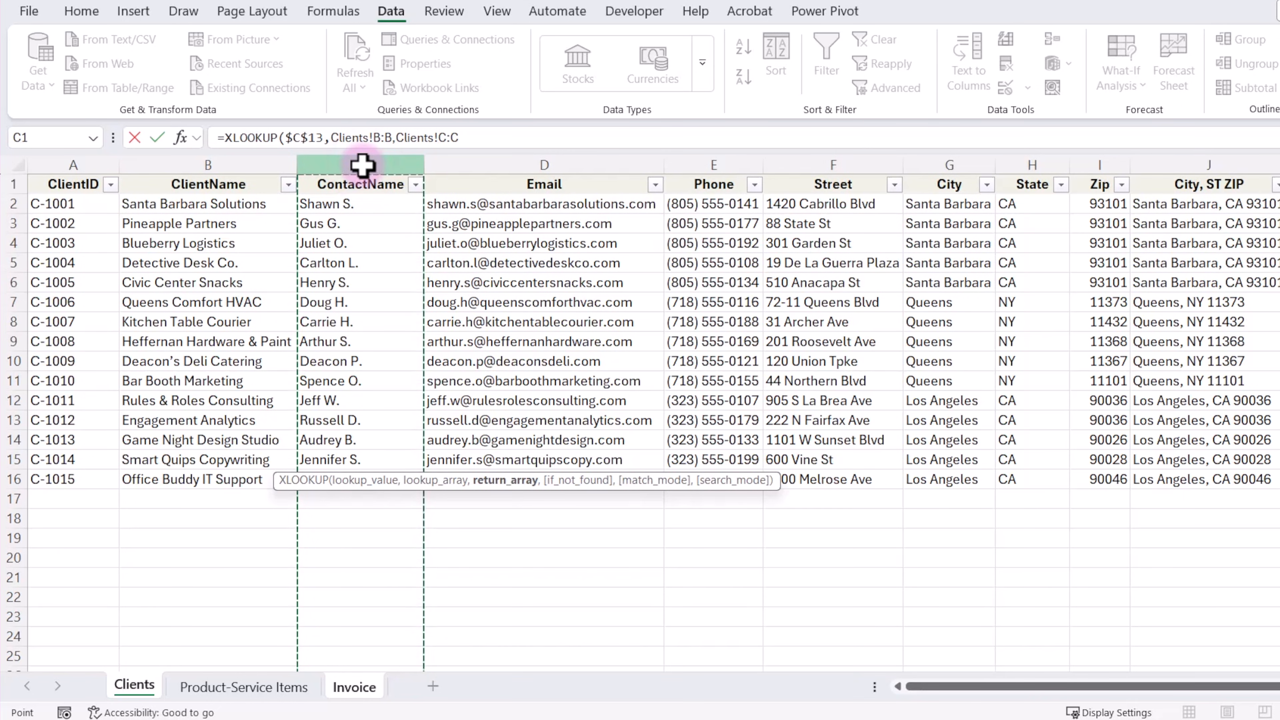
text())
key(Return)
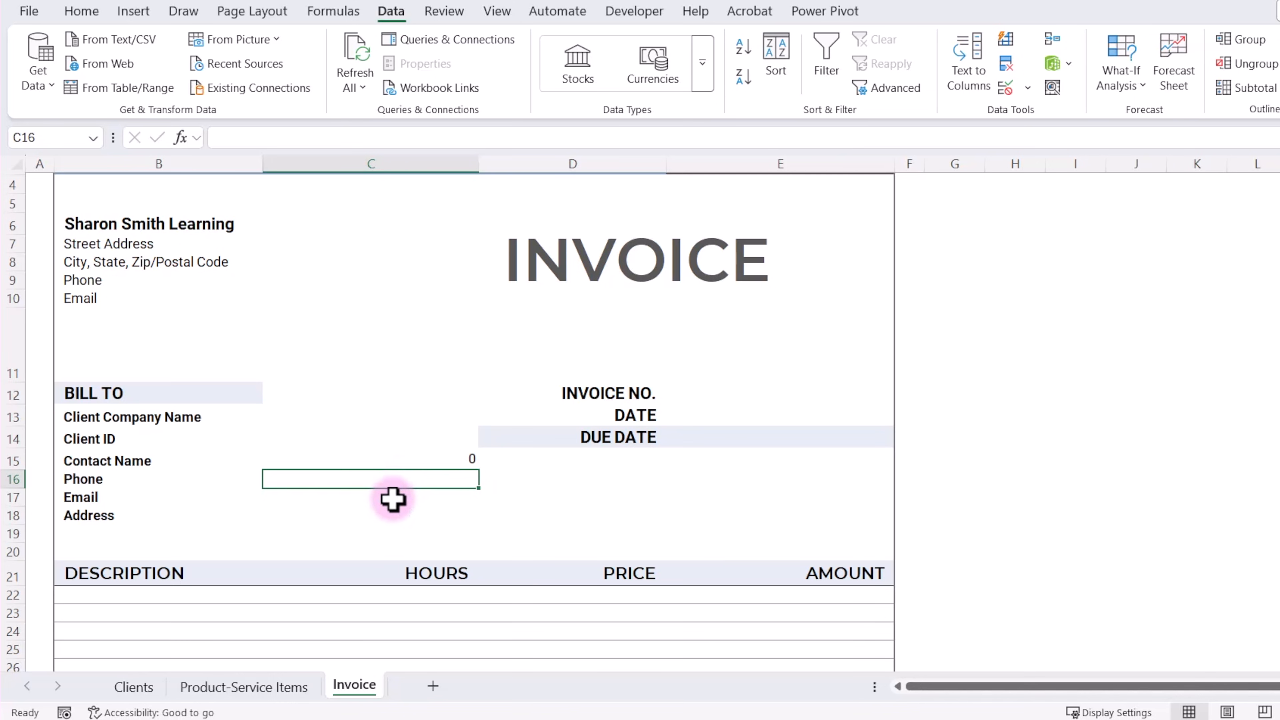
Start an XLOOKUP formula in the Phone cell C16 with the absolute reference $C$13 as the lookup value.
text(=xlo)
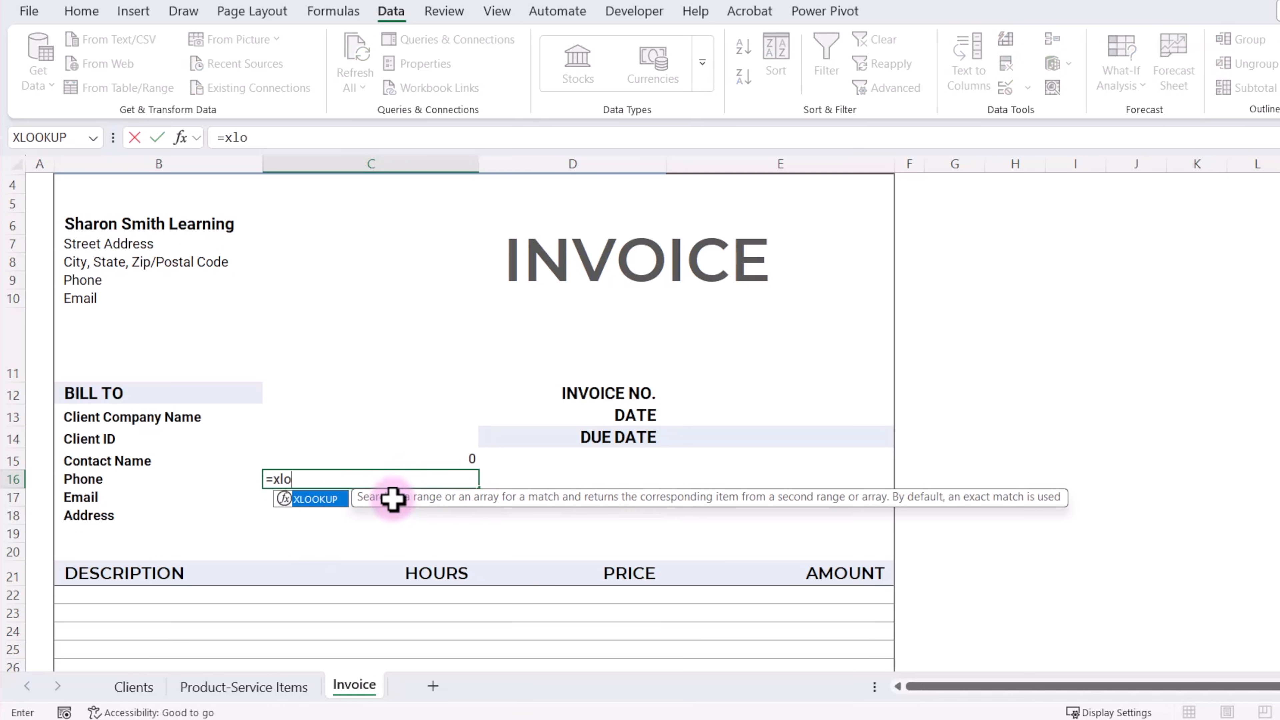
key(Tab)
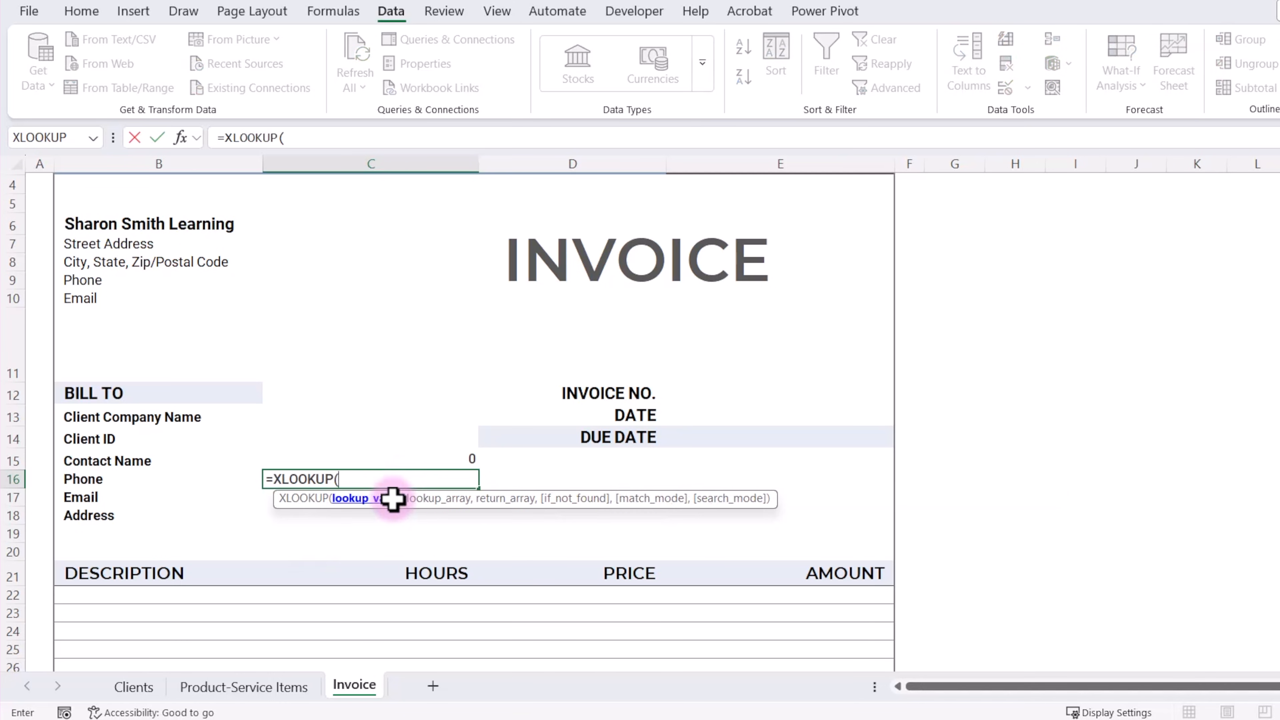
click(346, 417)
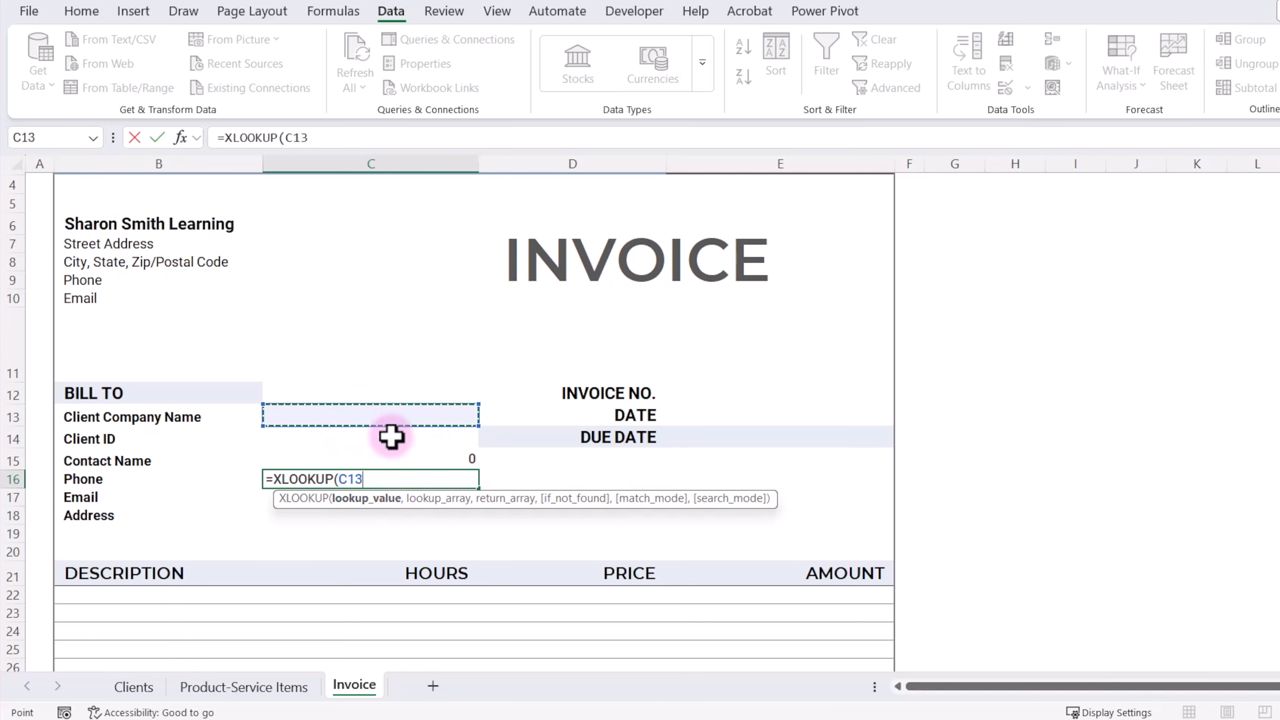
key(F4)
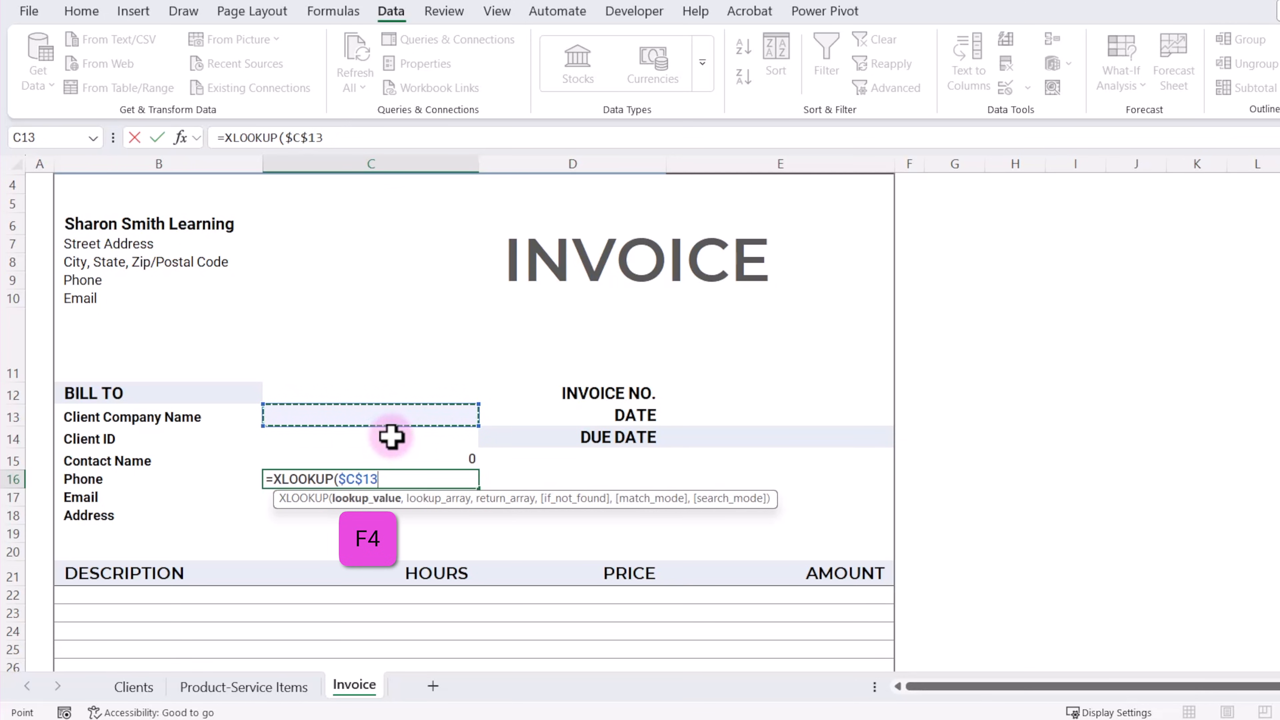
text(,)
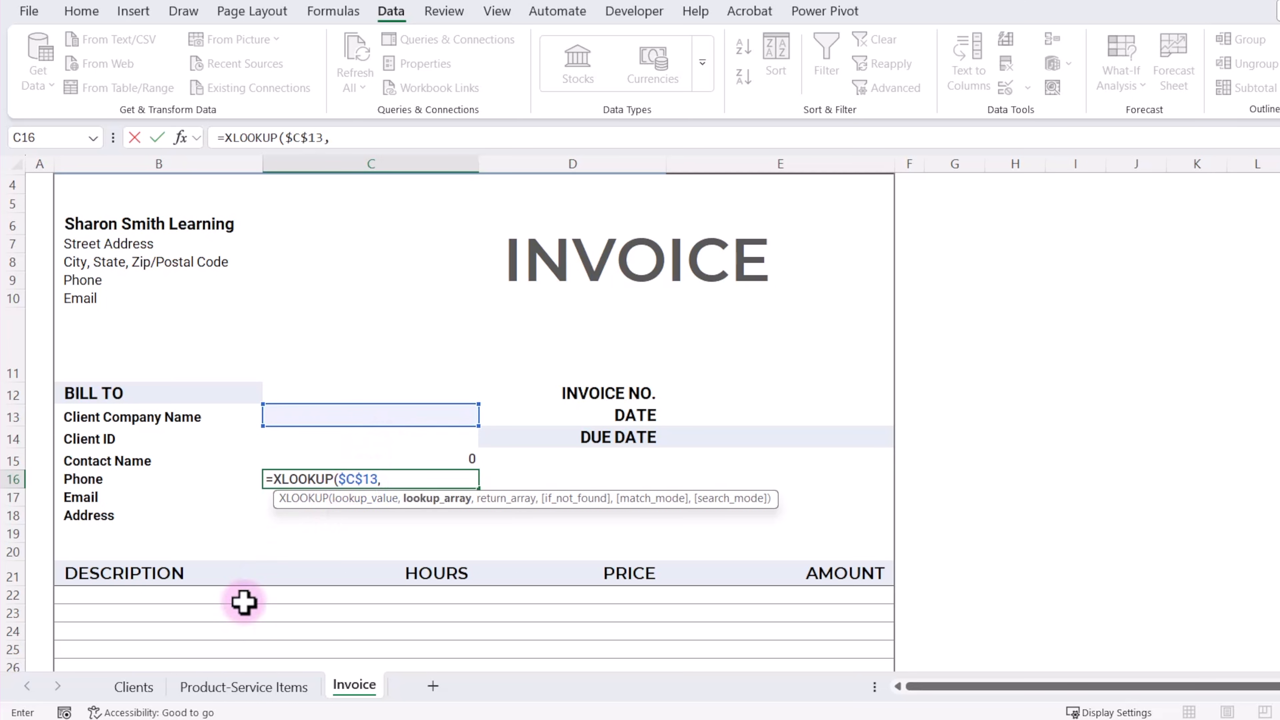
Complete the C16 formula with Clients!B:B as the lookup array and Clients!E:E as the return array.
click(135, 688)
click(207, 167)
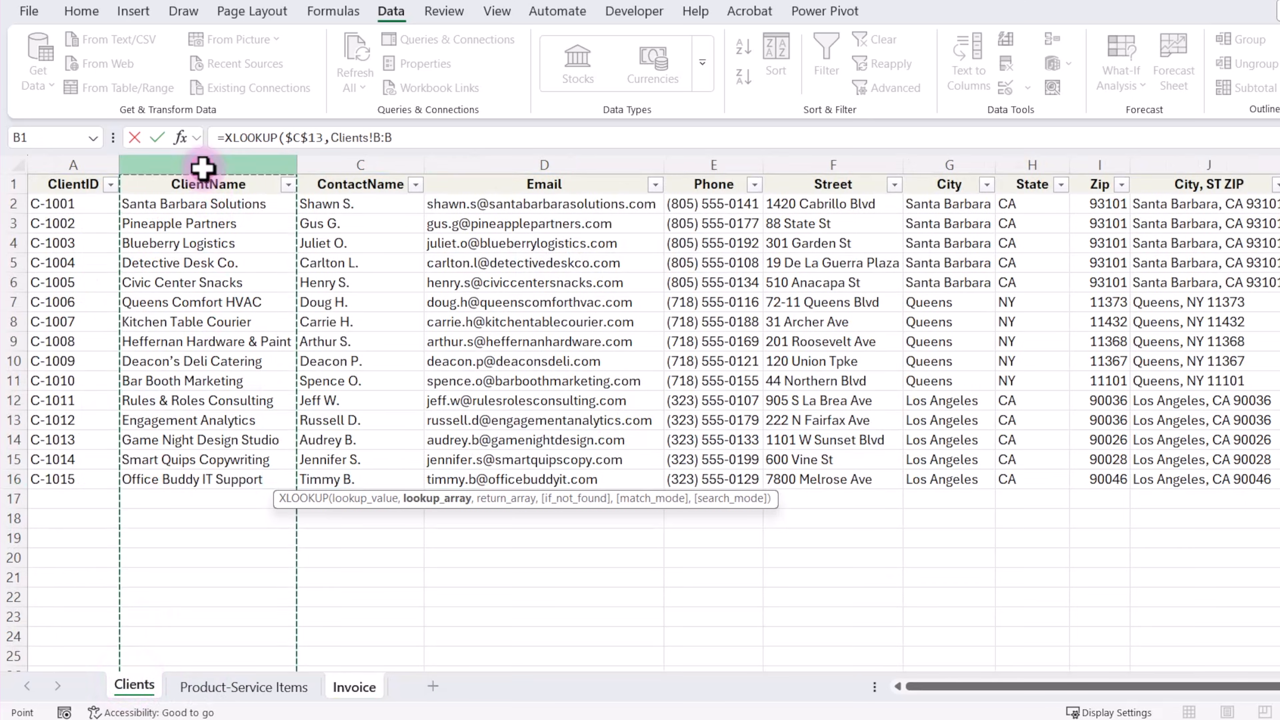
text(,)
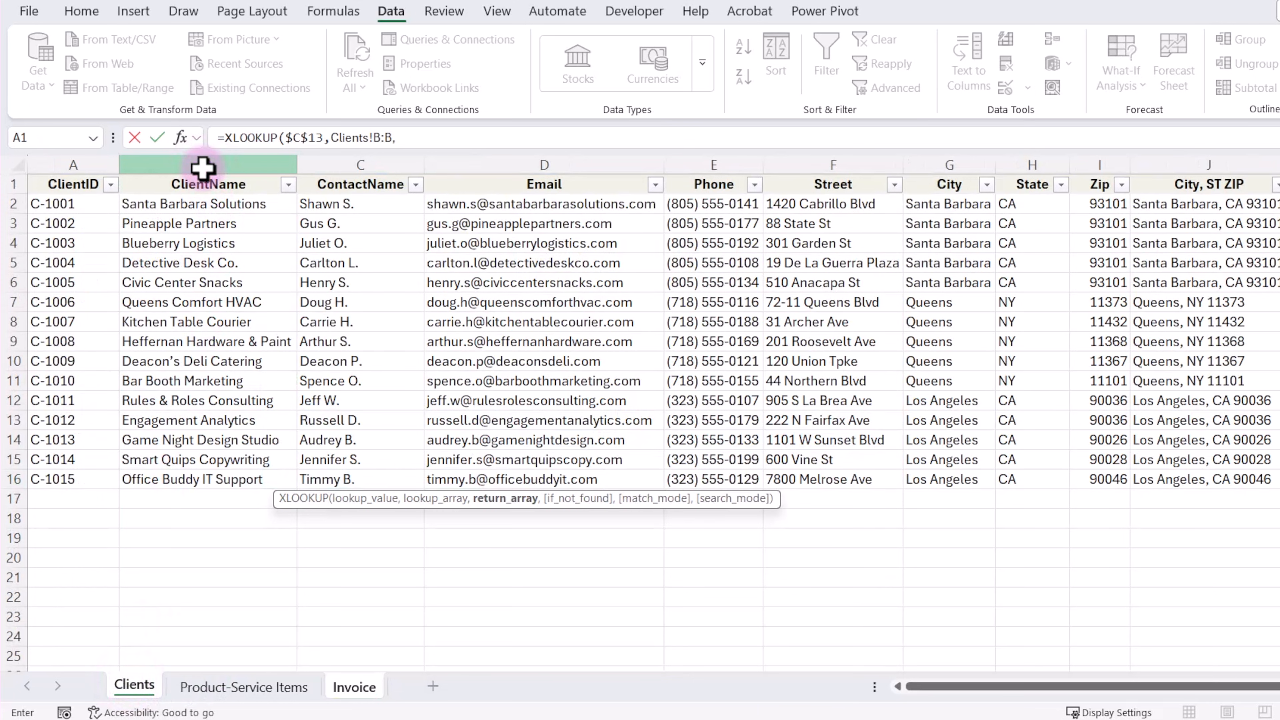
click(704, 166)
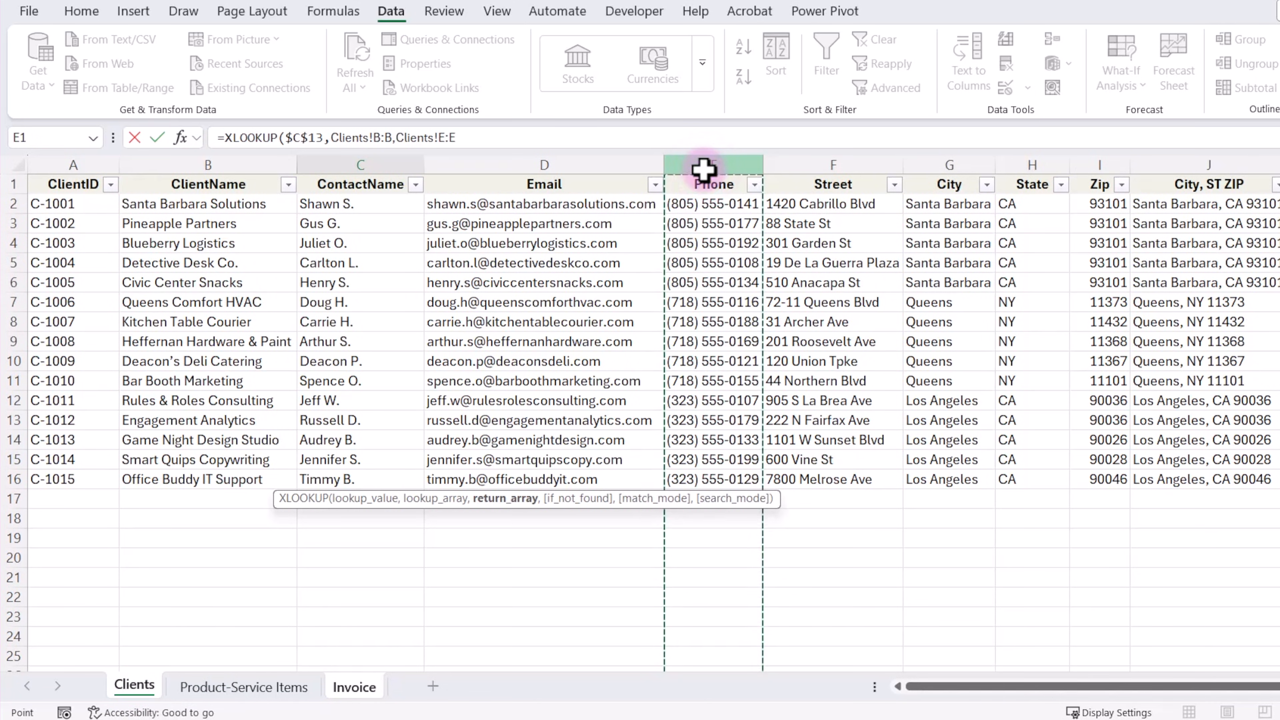
text())
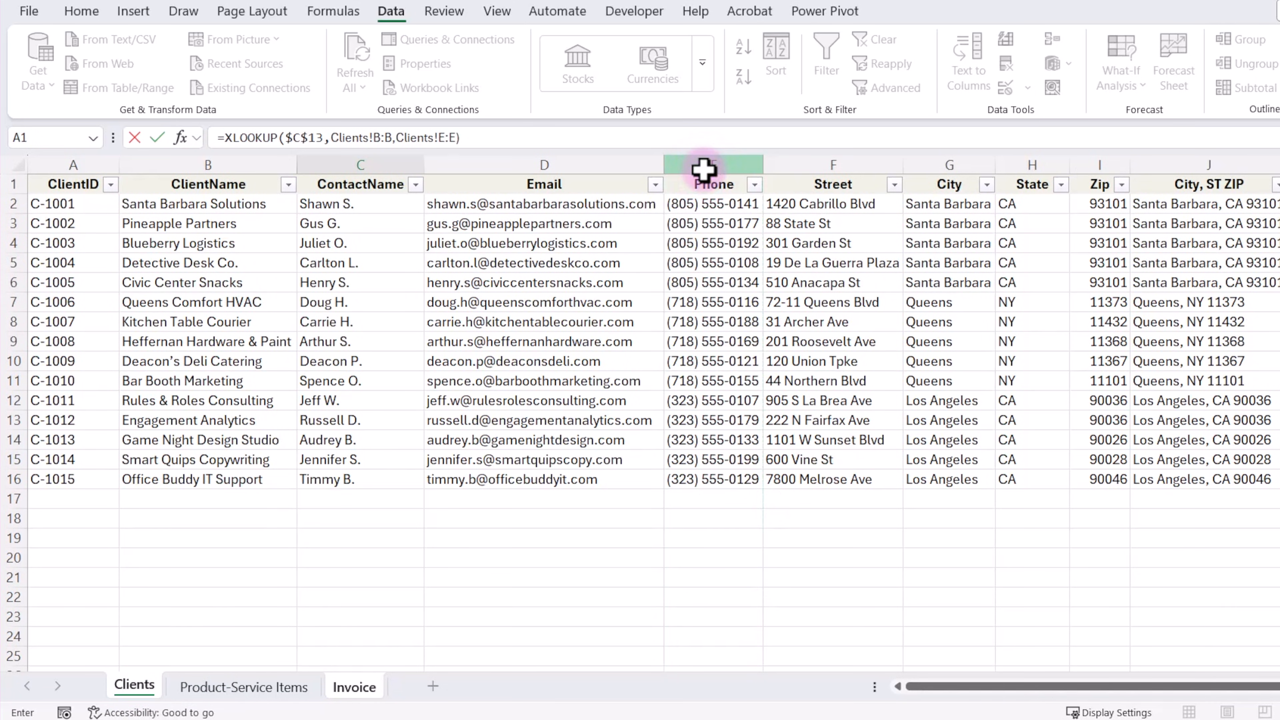
key(Return)
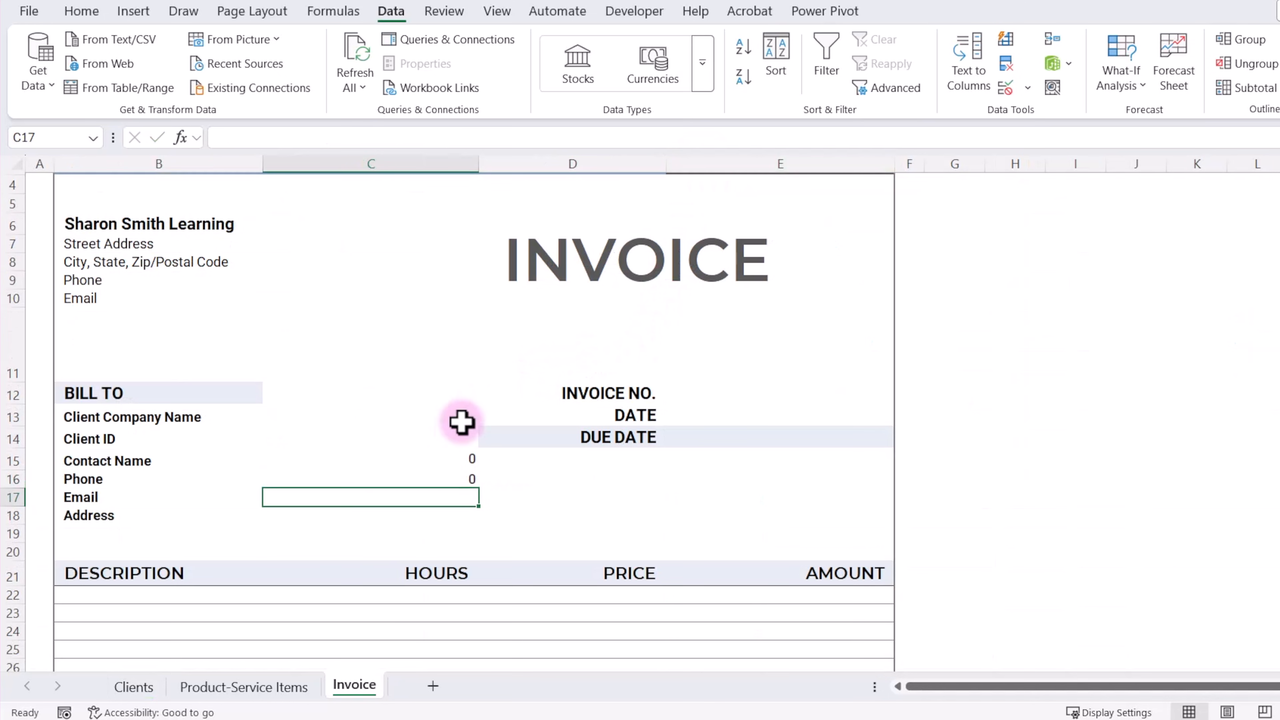
Start an XLOOKUP formula in the Email cell C17 with the absolute reference $C$13 as the lookup value.
text(=xlo)
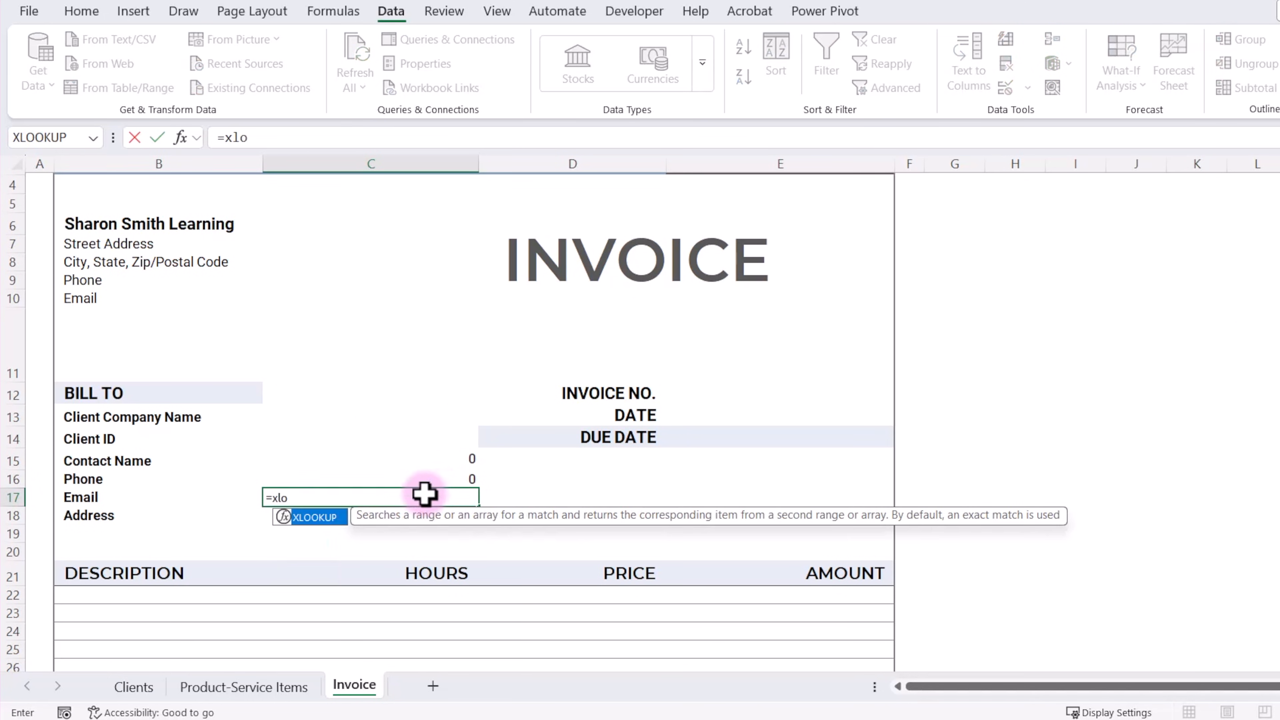
key(Tab)
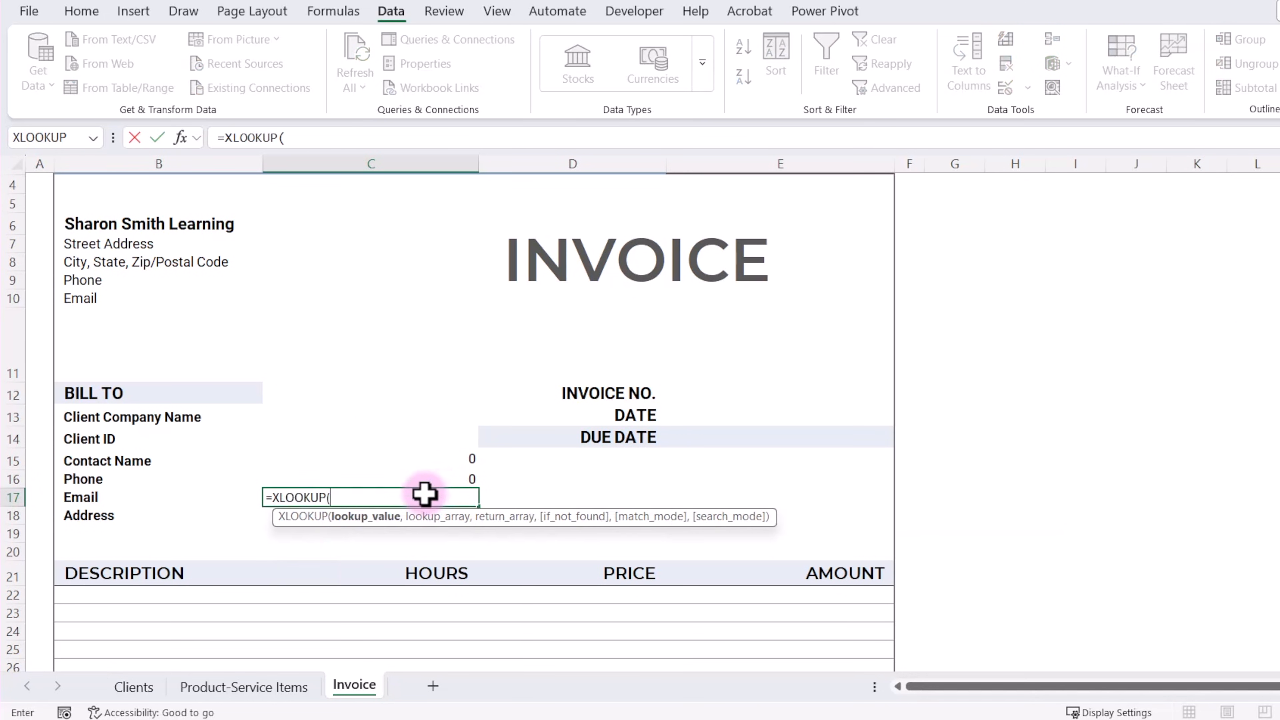
click(357, 423)
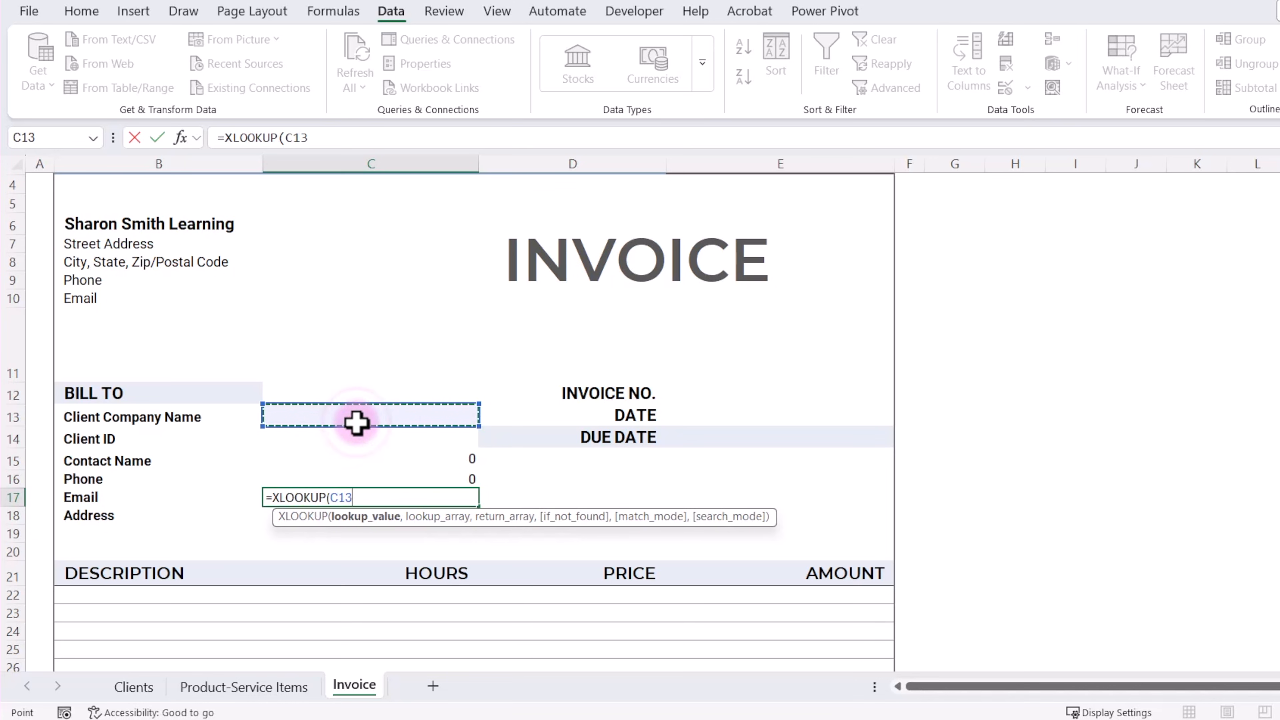
key(F4)
text(,)
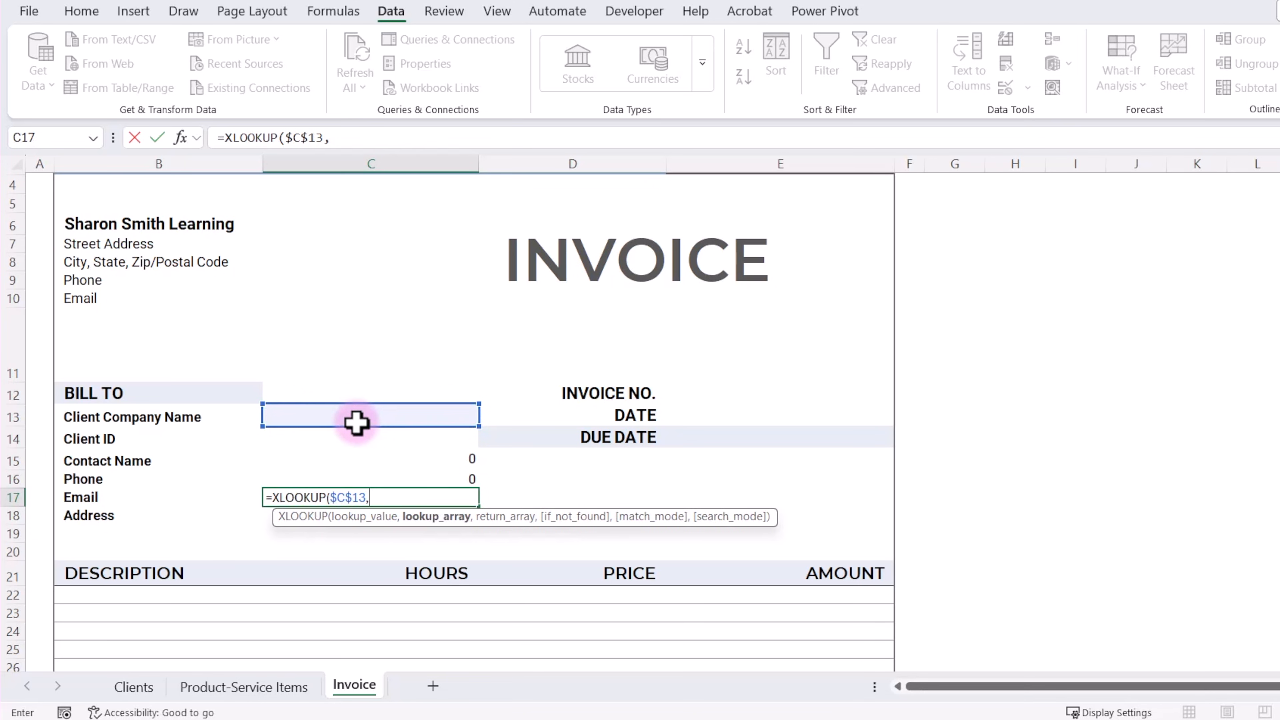
Complete the C17 formula with Clients!B:B as the lookup array and Clients!D:D as the return array.
click(134, 686)
click(214, 165)
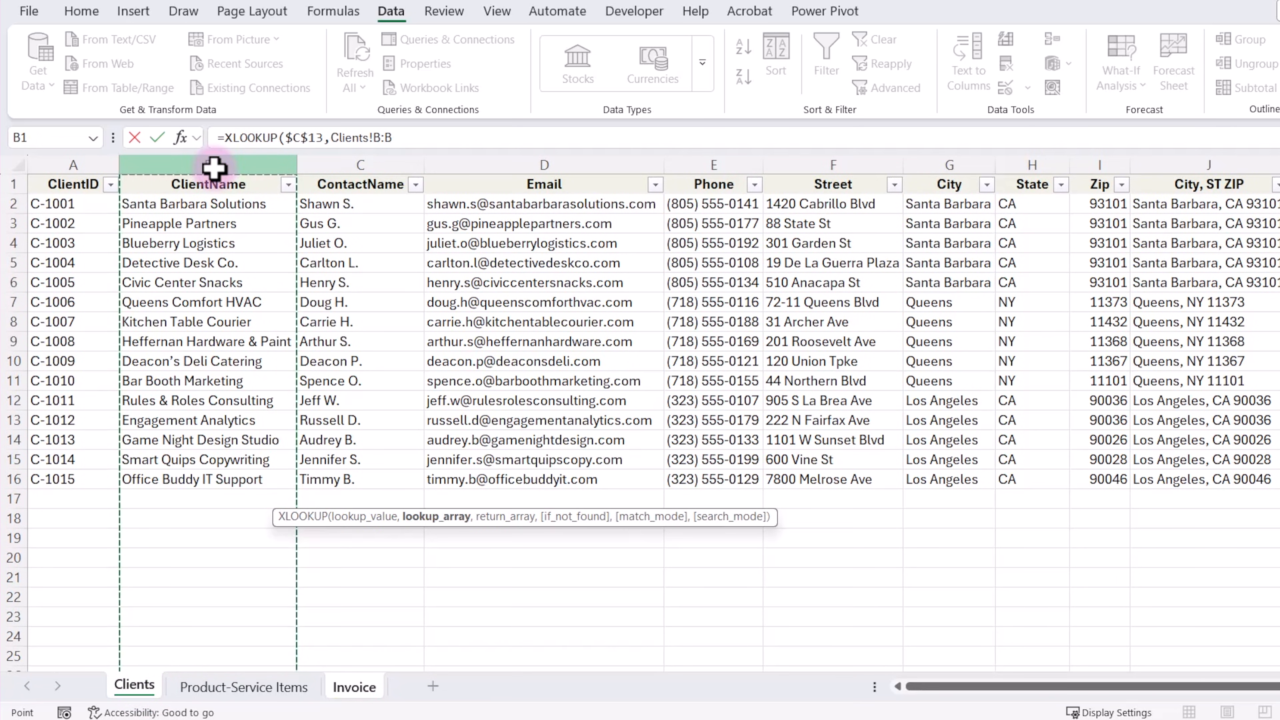
text(,)
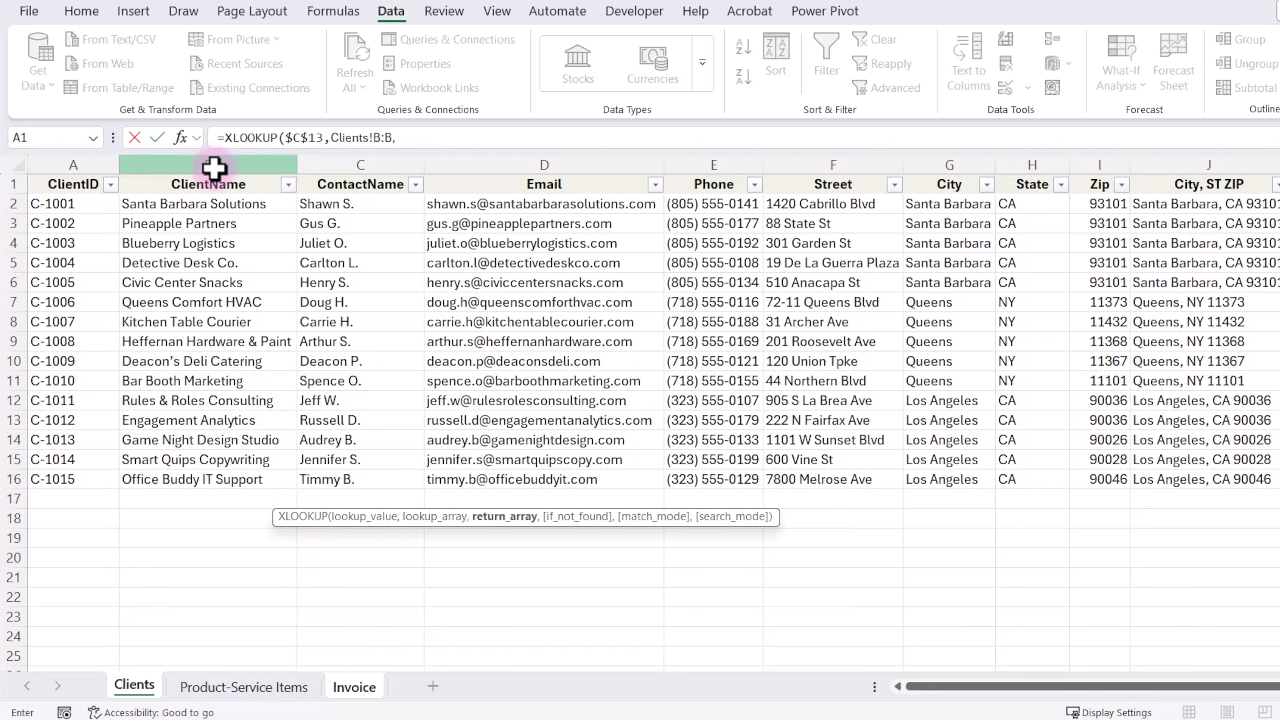
click(540, 161)
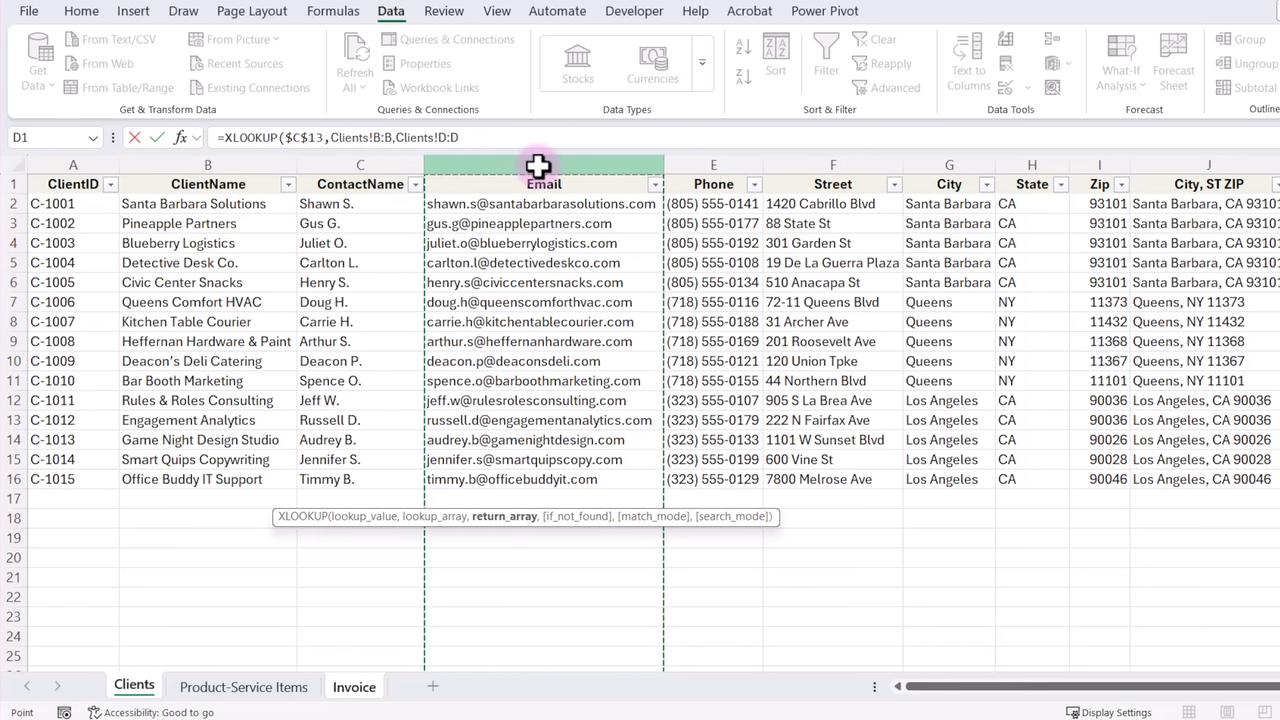
text())
key(Return)
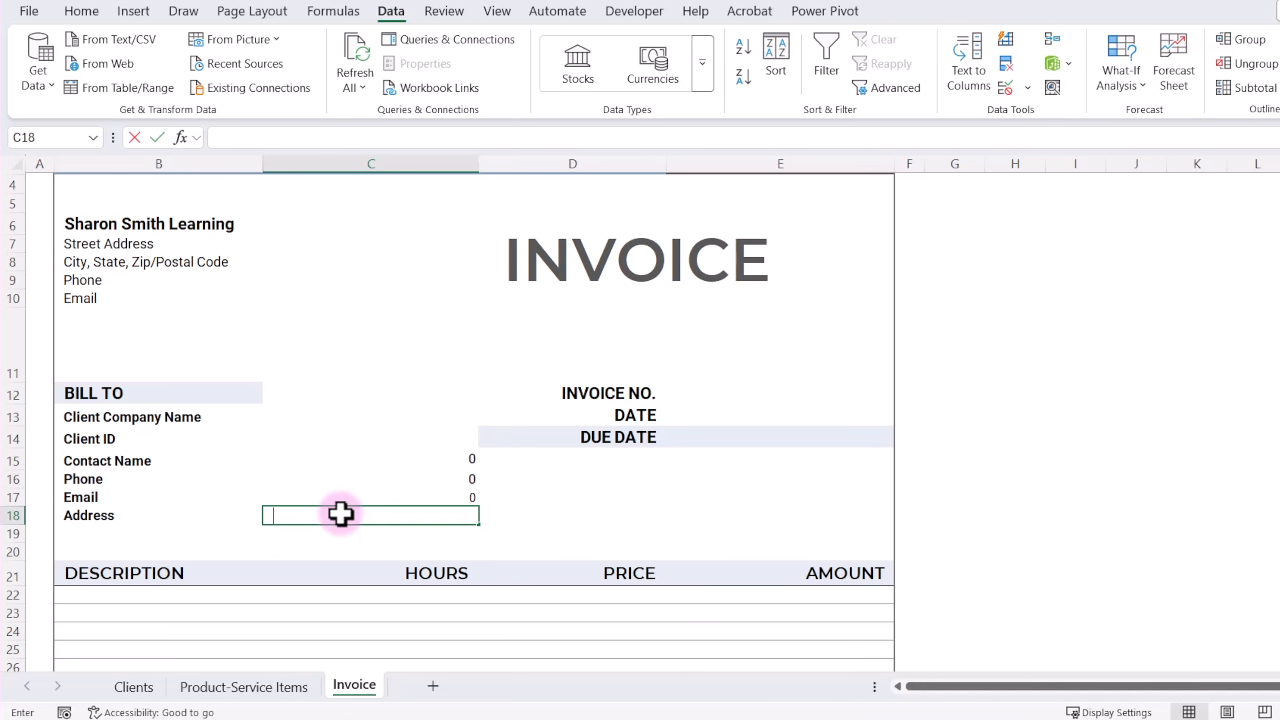
Start an XLOOKUP formula in the Address cell C18 with the absolute reference $C$13 as the lookup value.
text(=)
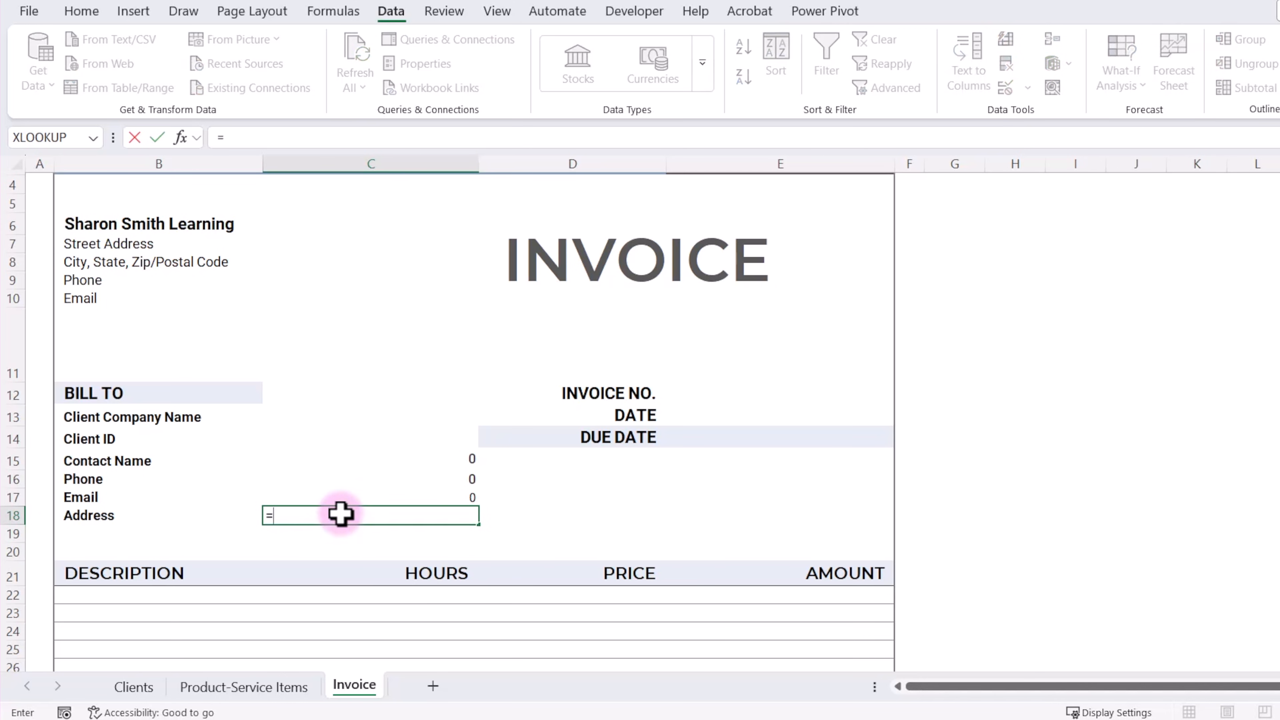
text(xl)
key(Tab)
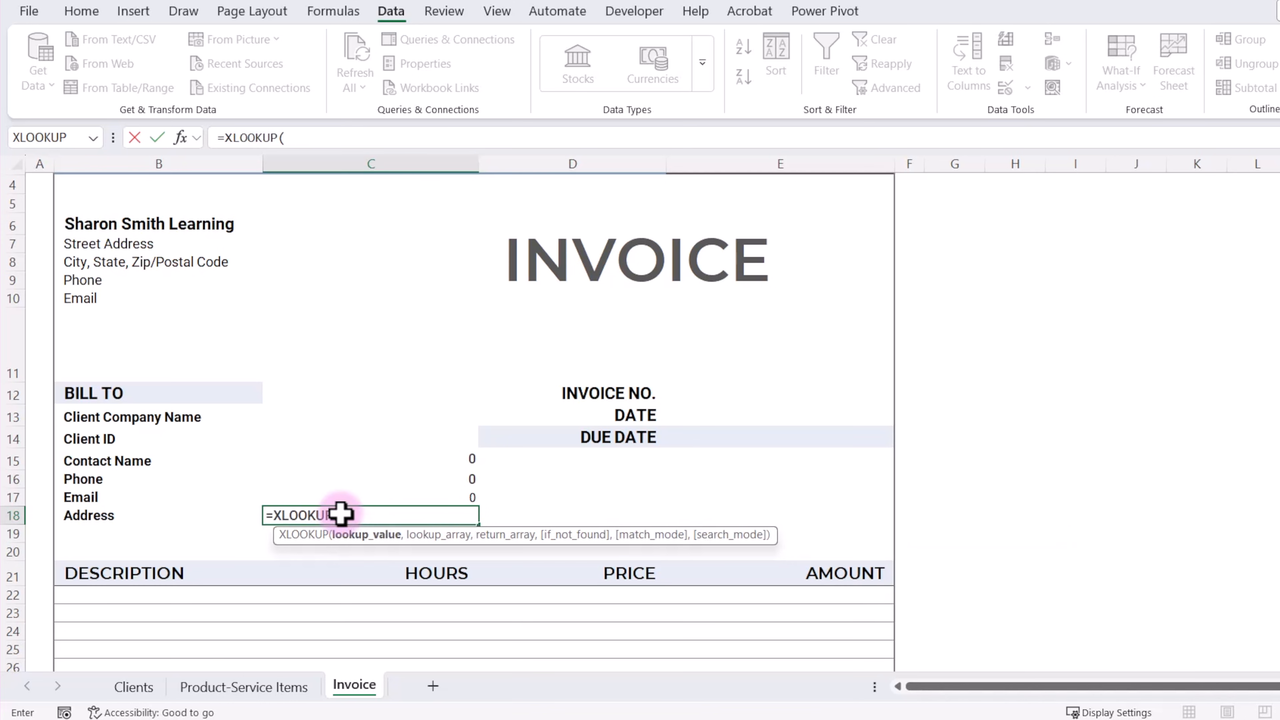
click(326, 422)
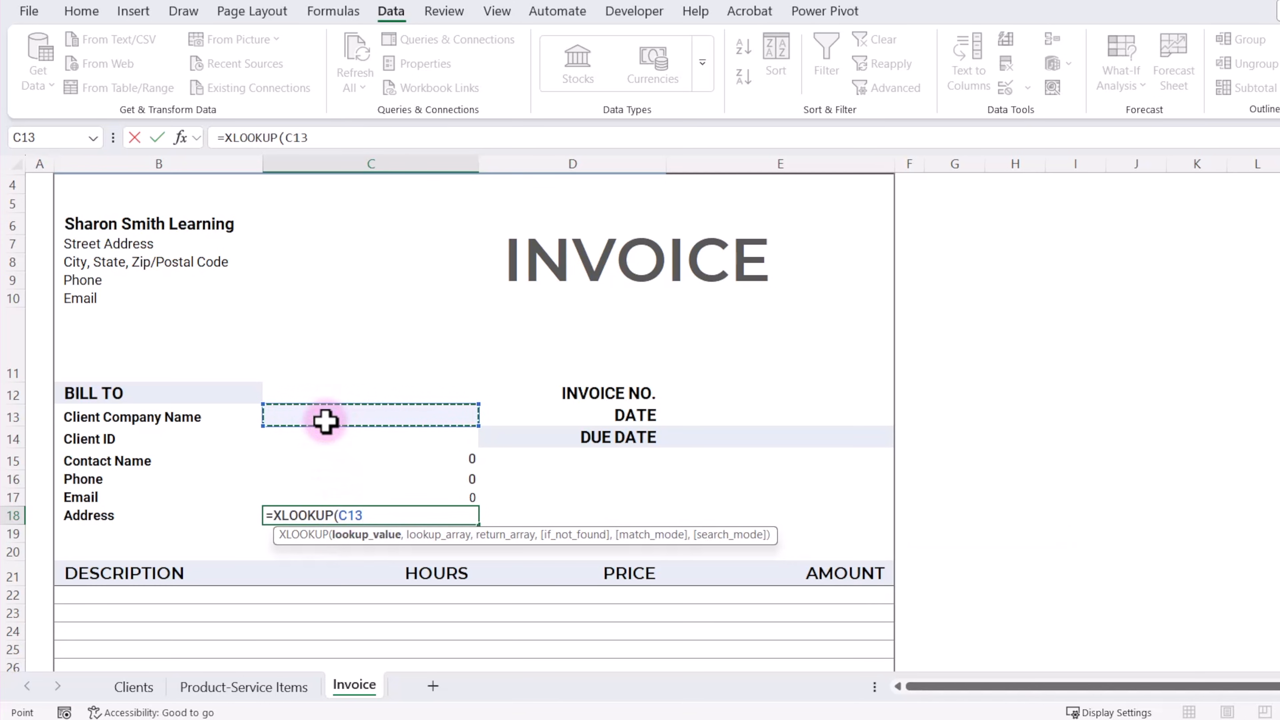
key(F4)
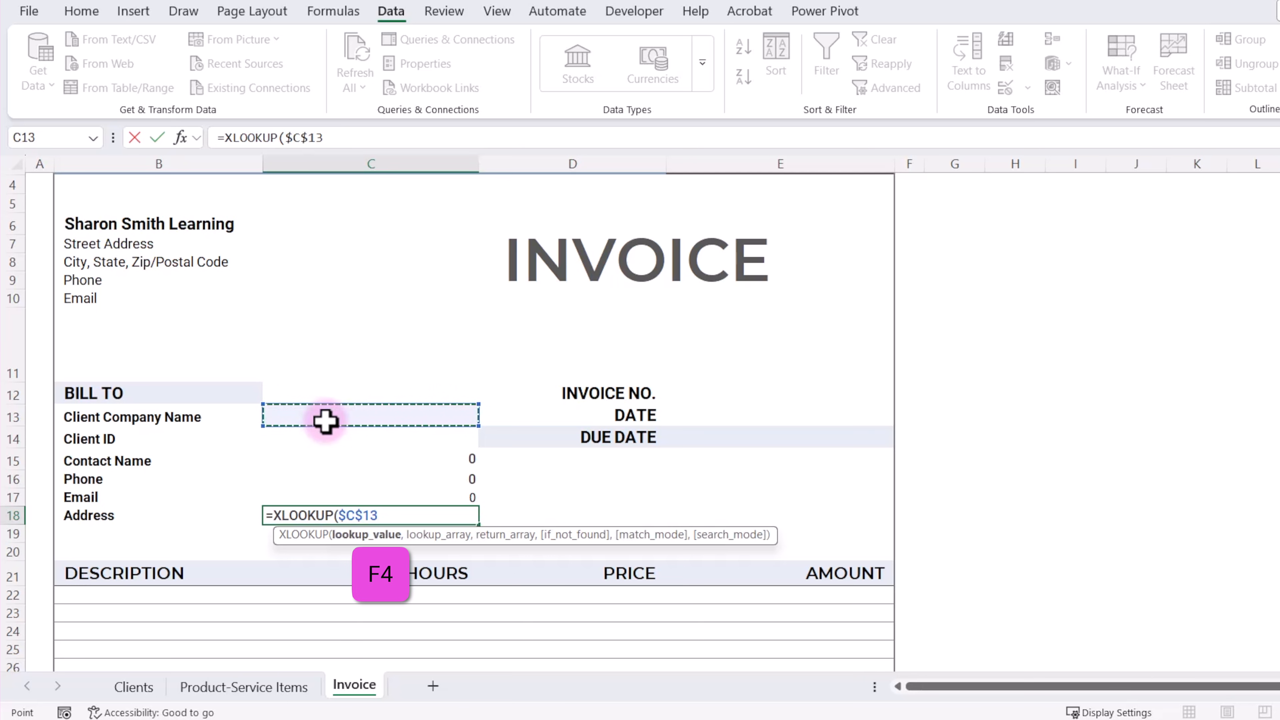
text(,)
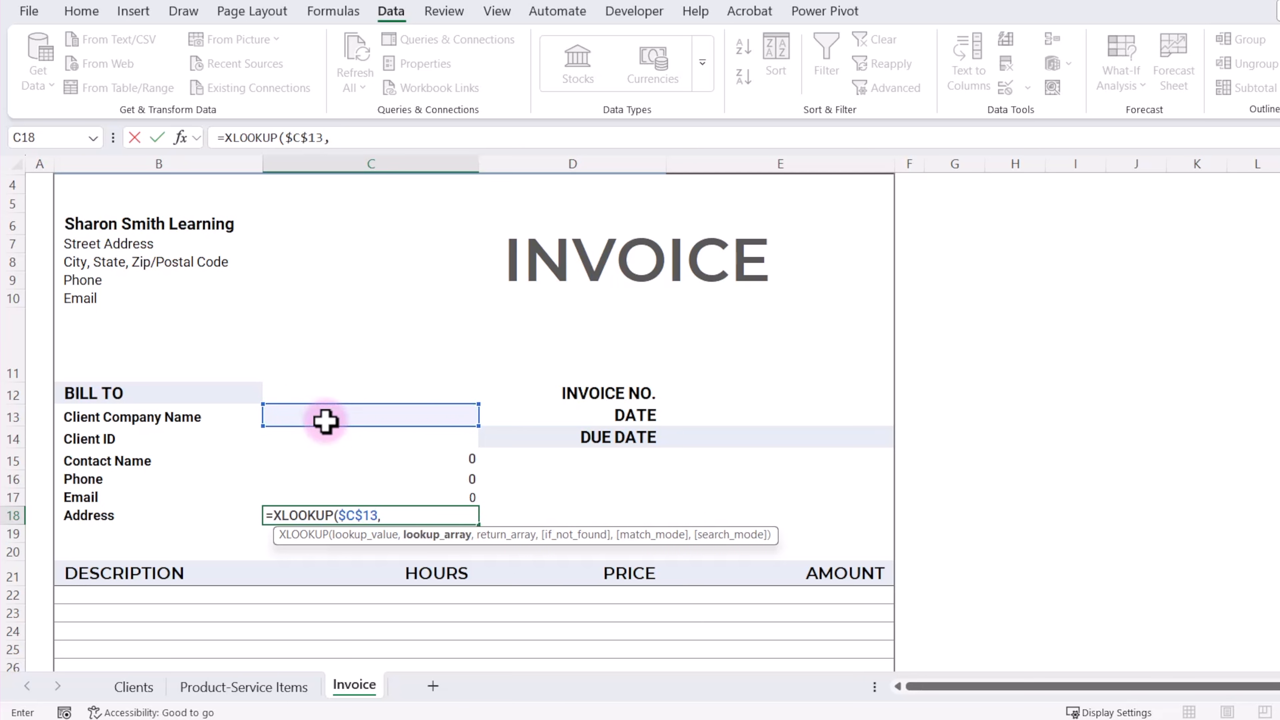
Complete the C18 formula with Clients!B:B as the lookup array and the Street column Clients!F:F as the return array.
click(150, 687)
click(204, 161)
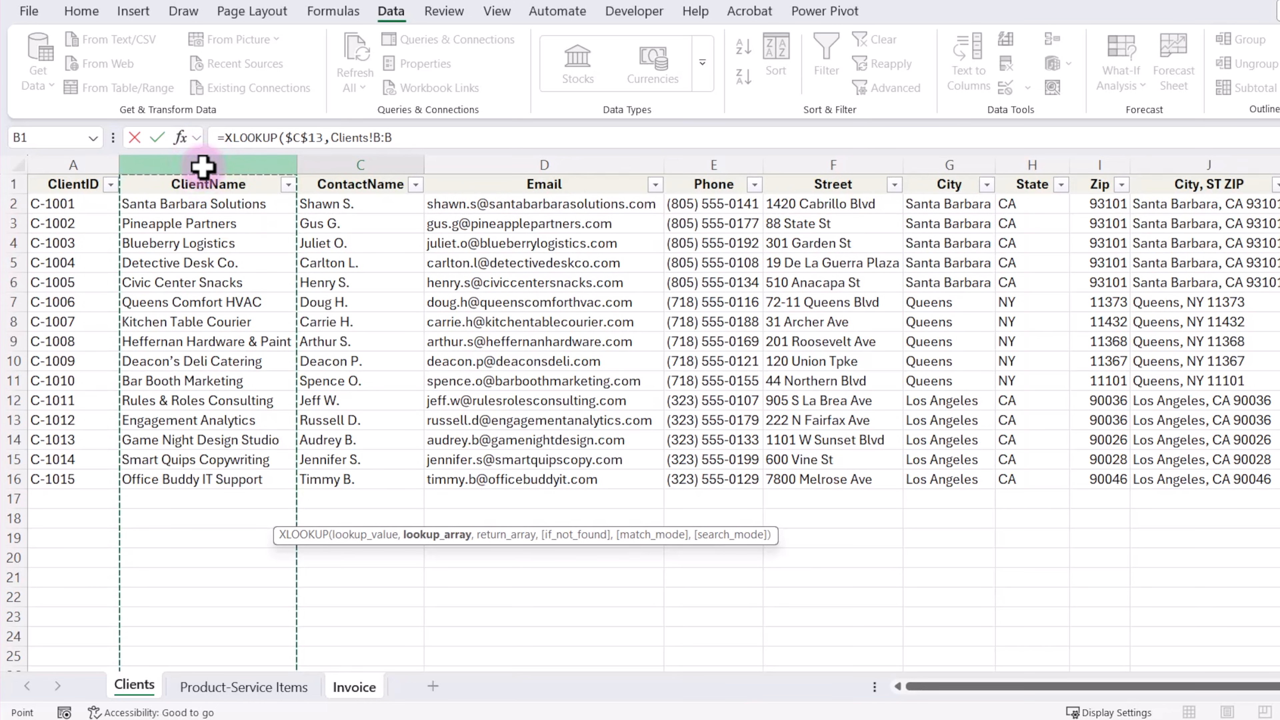
text(,)
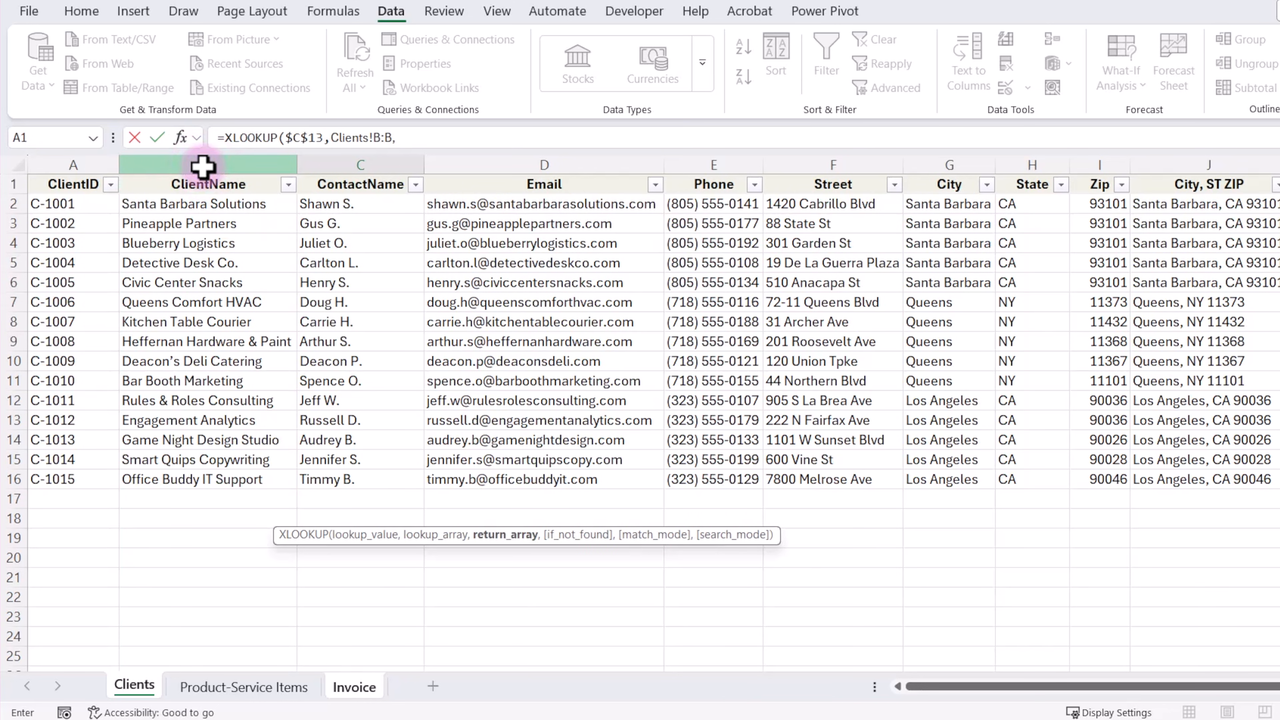
click(826, 162)
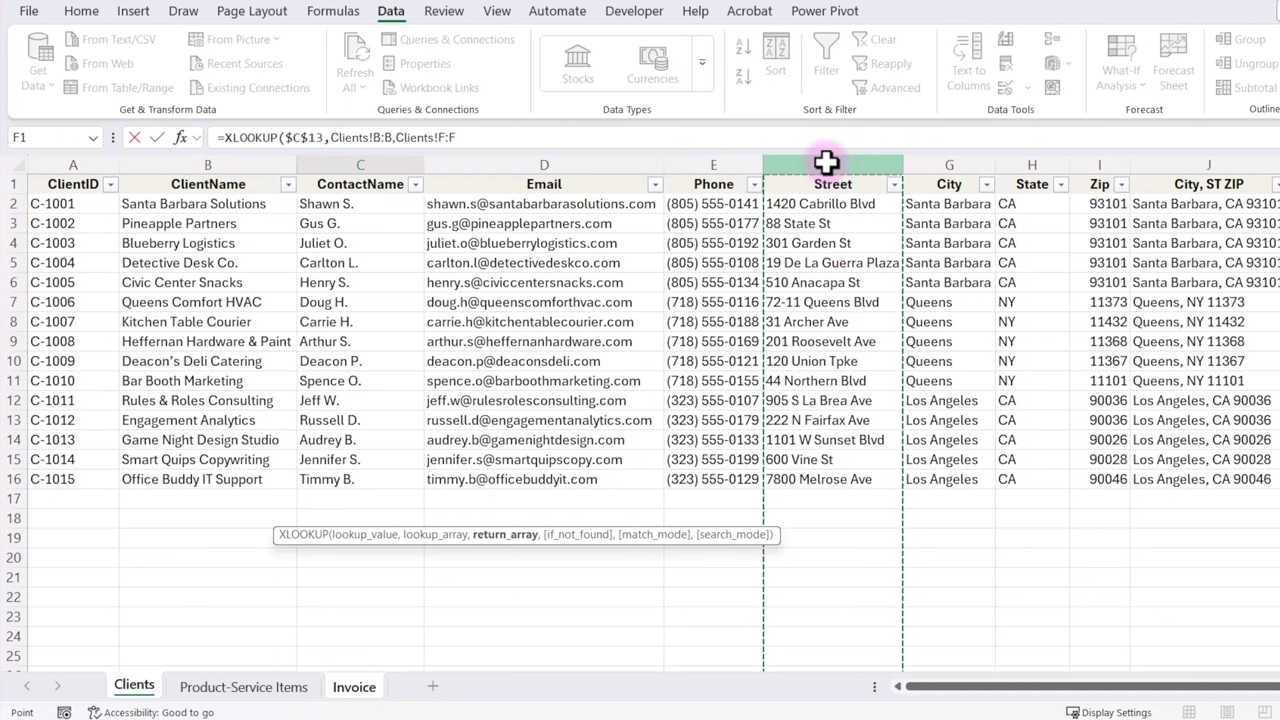
key(Return)
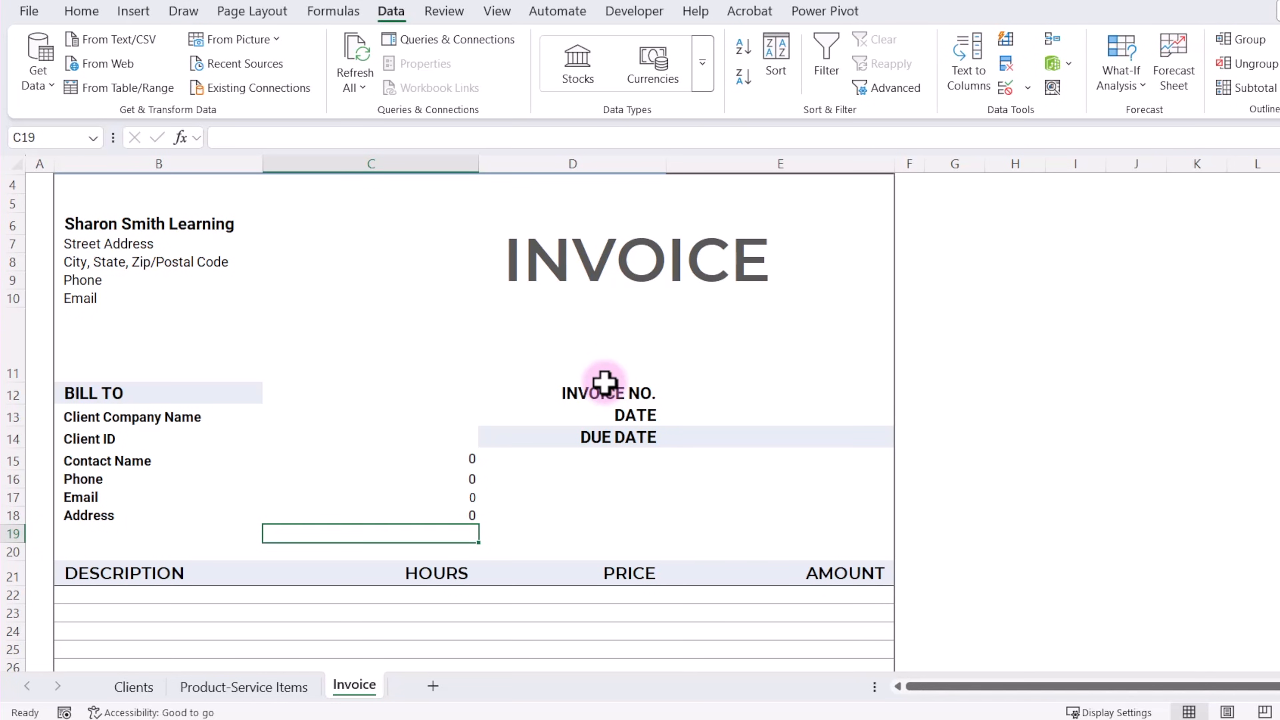
Start an XLOOKUP formula in the second address line C19 with the absolute reference $C$13 as the lookup value.
text(=xl)
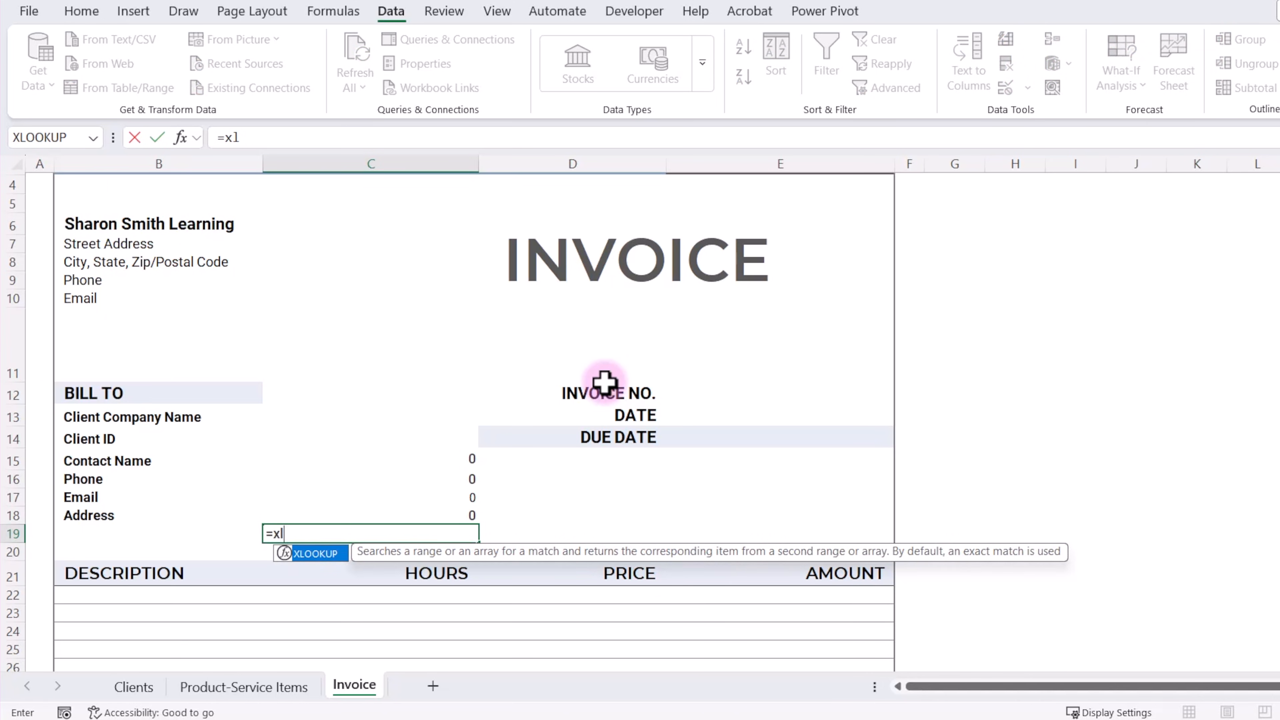
key(Tab)
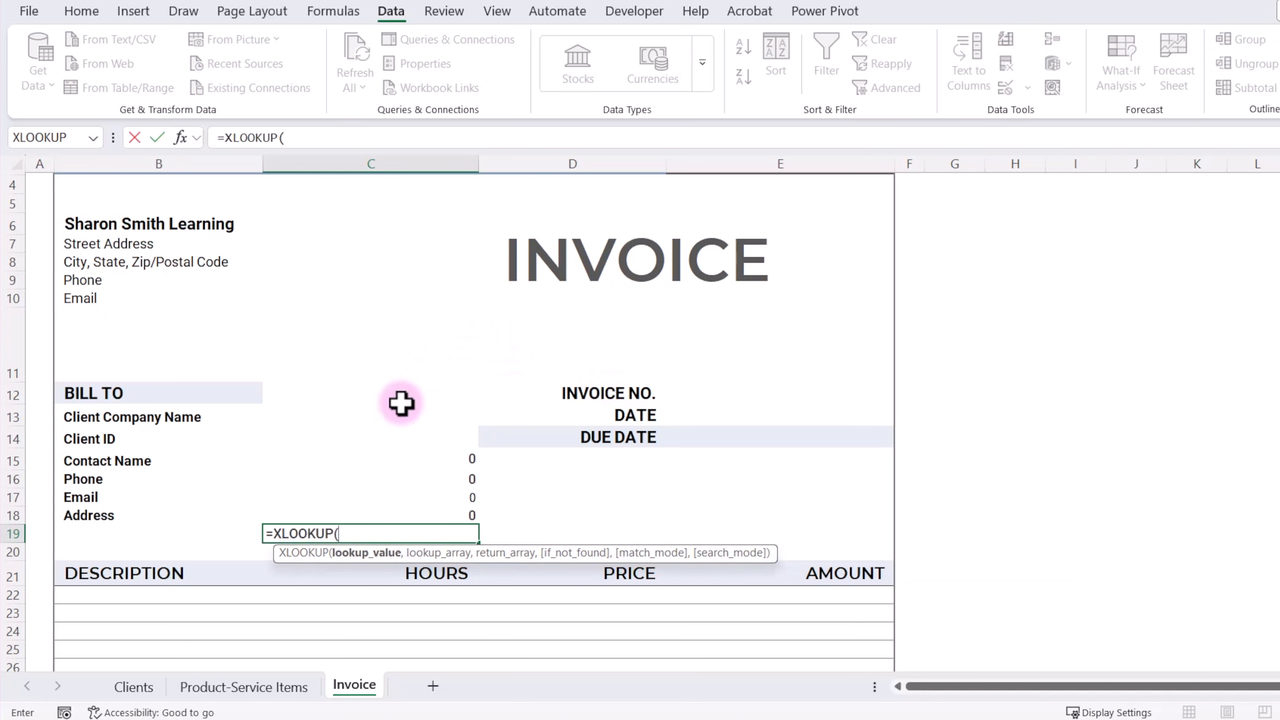
click(357, 421)
key(F4)
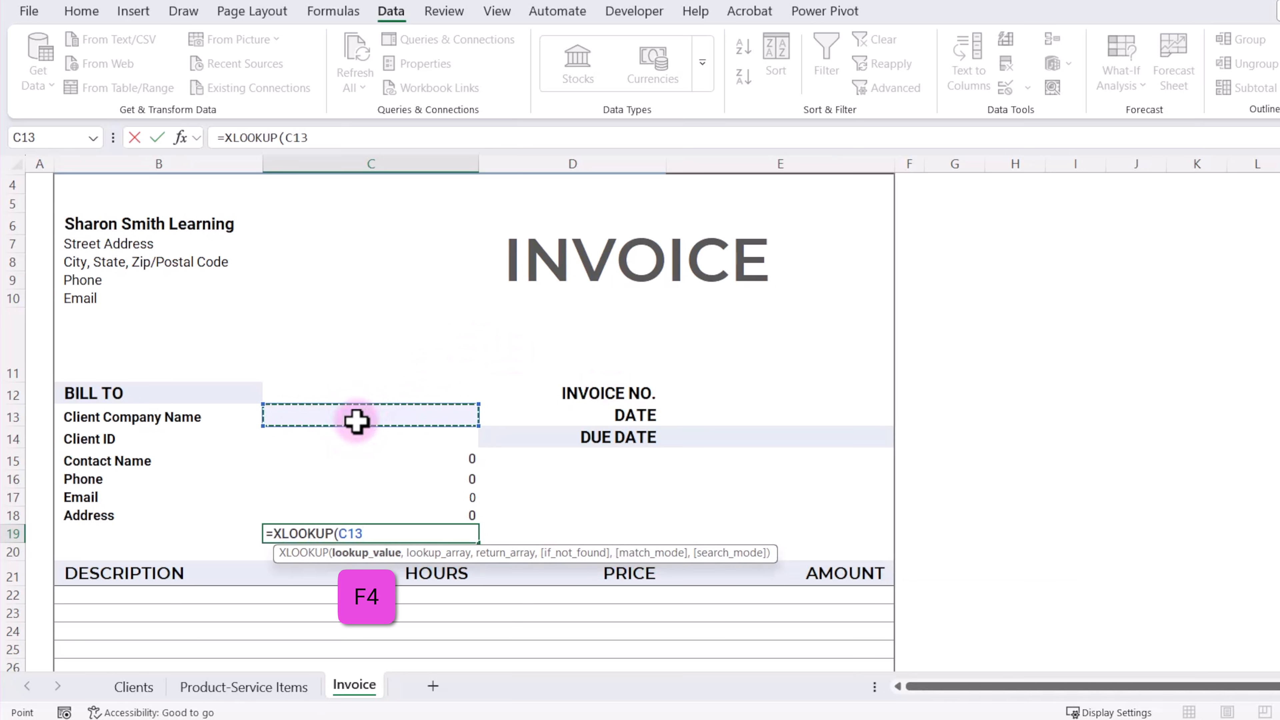
text(,)
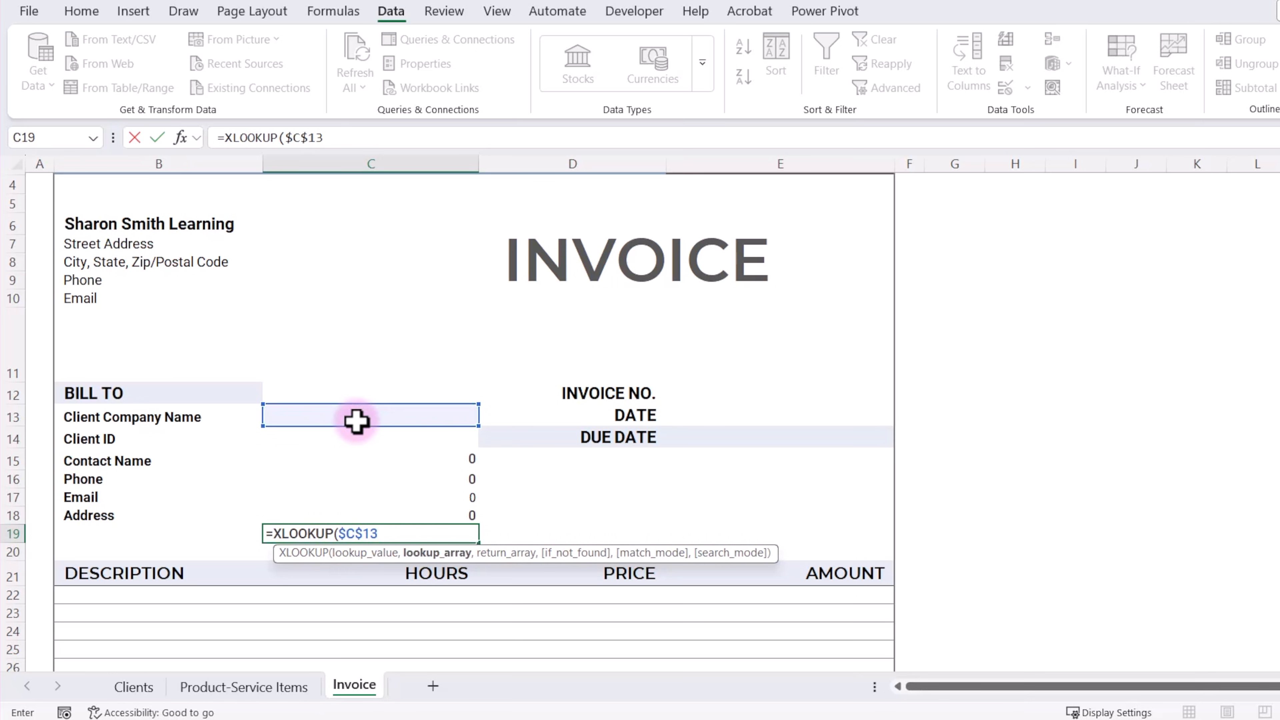
Complete the C19 formula with Clients!B:B as the lookup array and the City, ST ZIP column Clients!J:J as the return array.
click(133, 686)
click(216, 162)
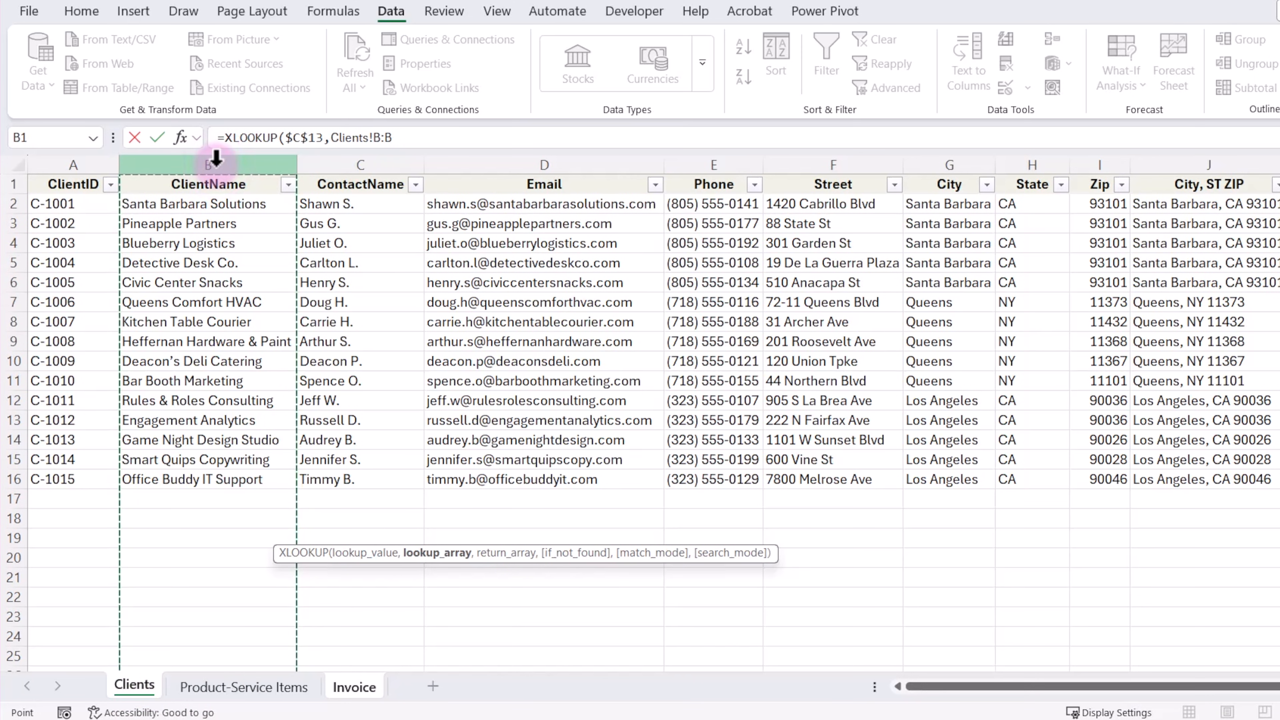
text(,)
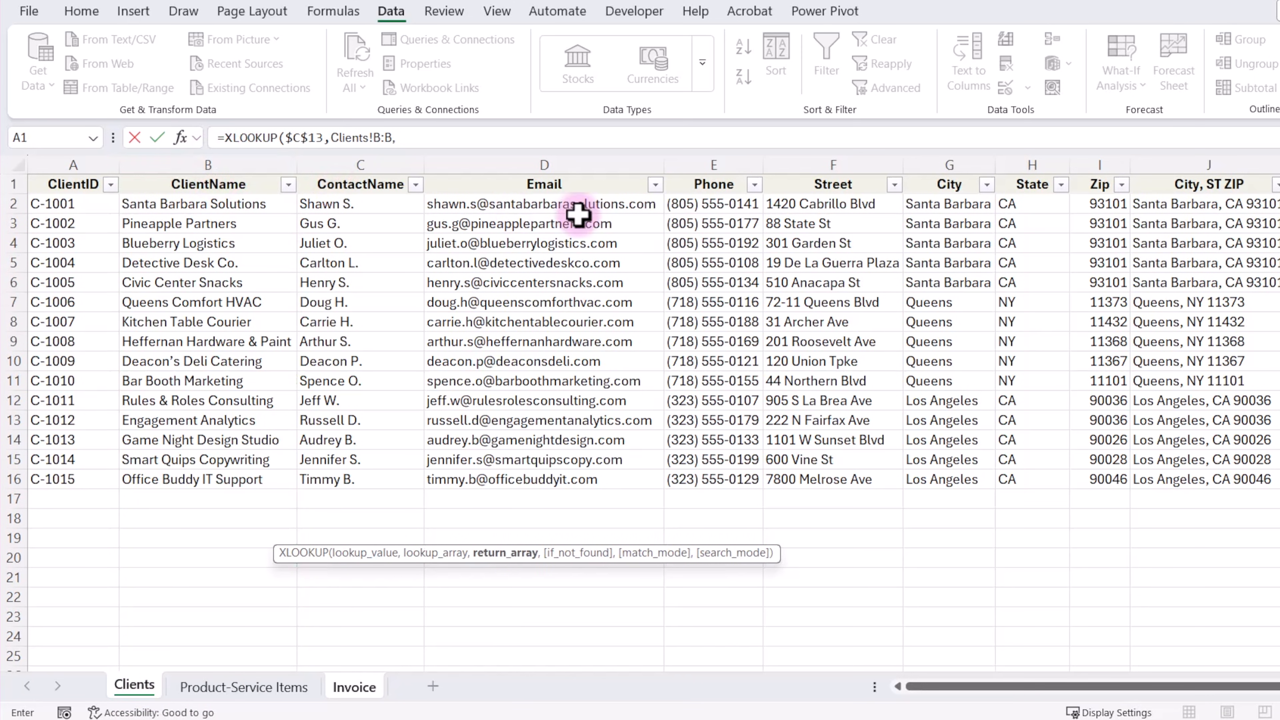
click(1197, 158)
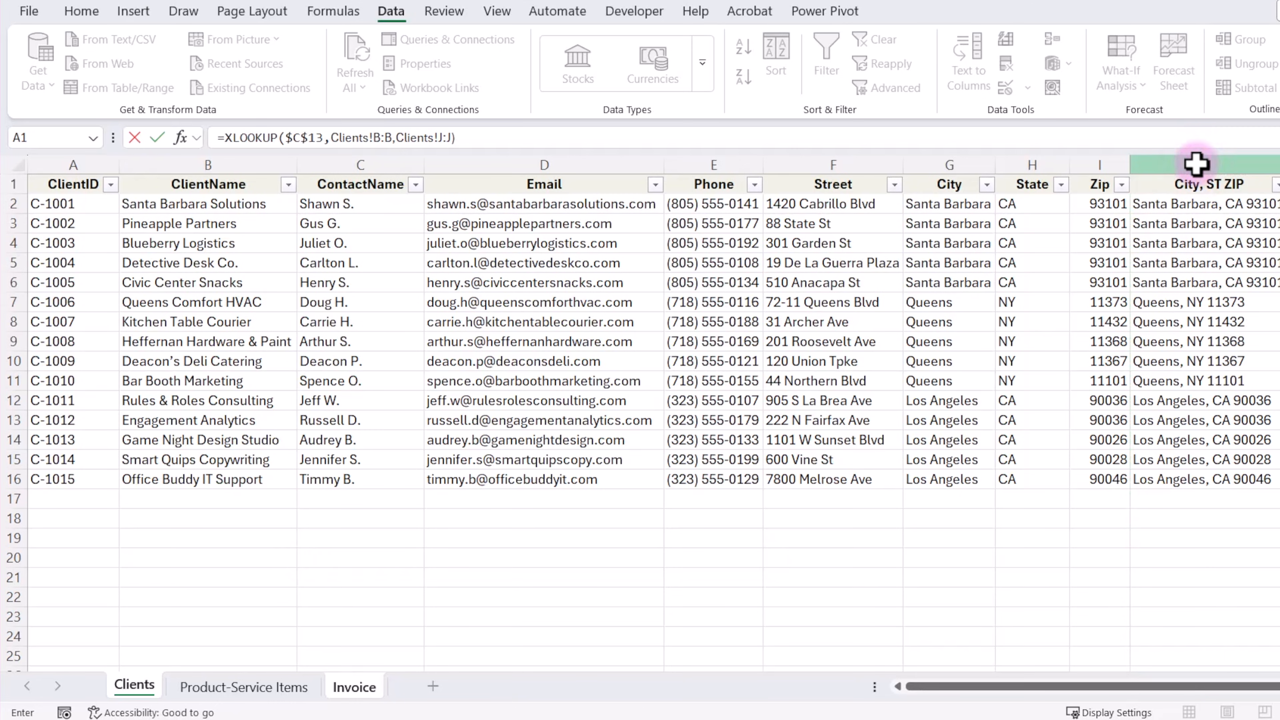
key(Return)
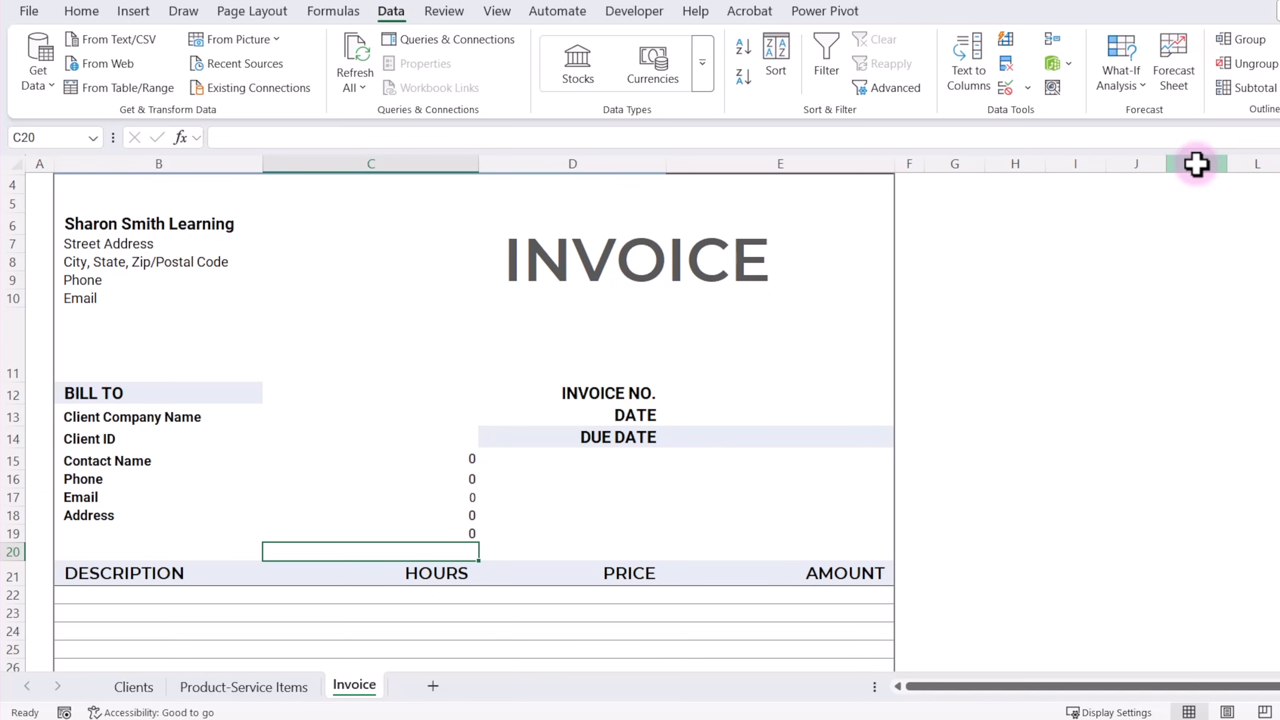
Choose Kitchen Table Courier as the client company name in C13.
click(387, 423)
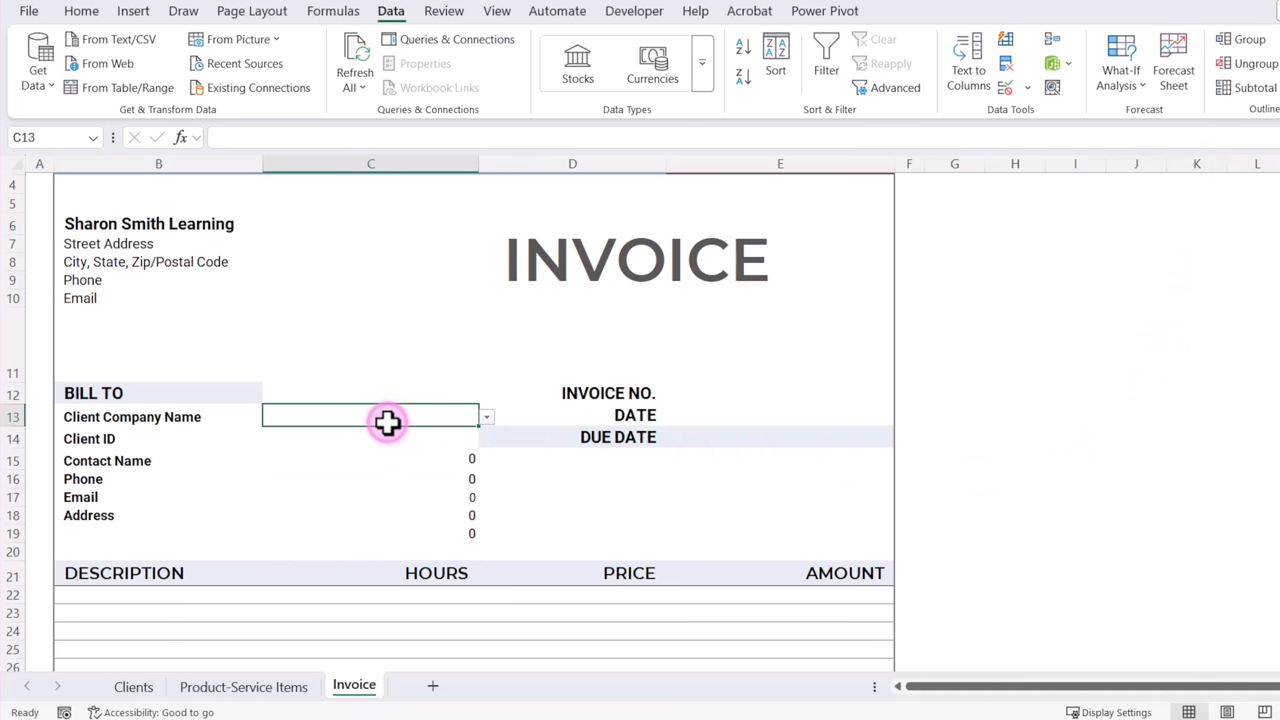
click(487, 418)
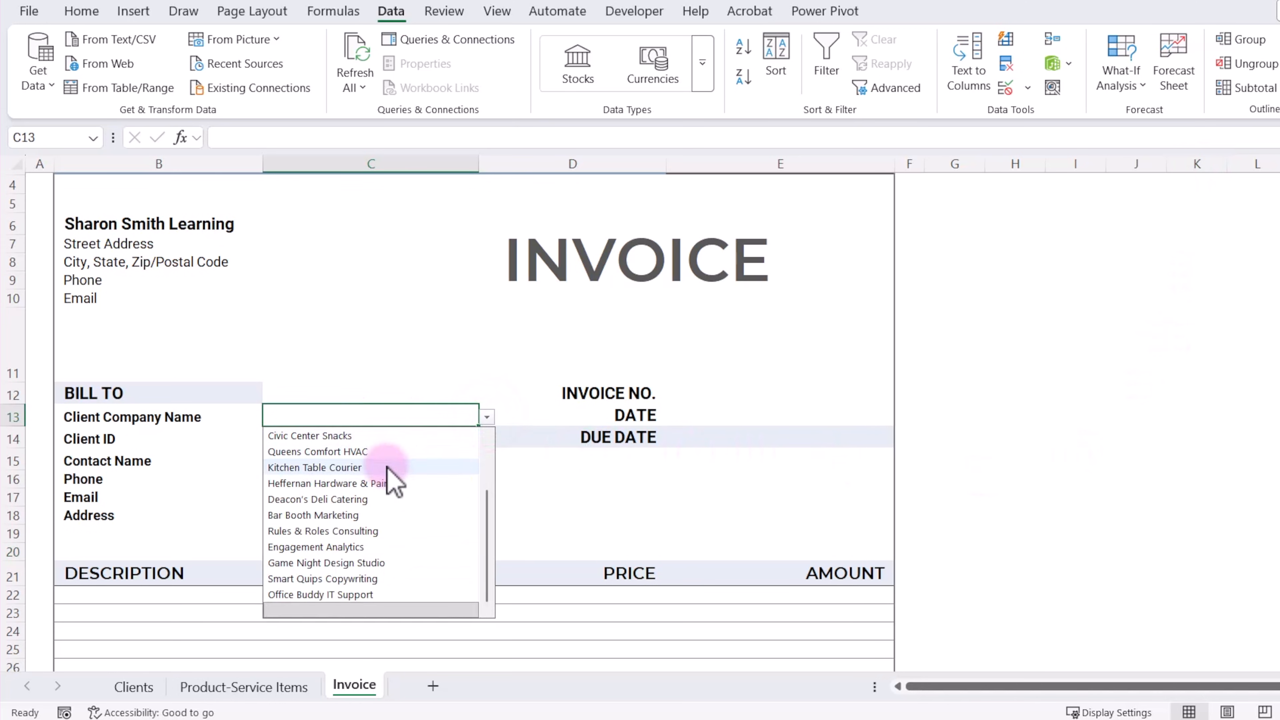
click(353, 468)
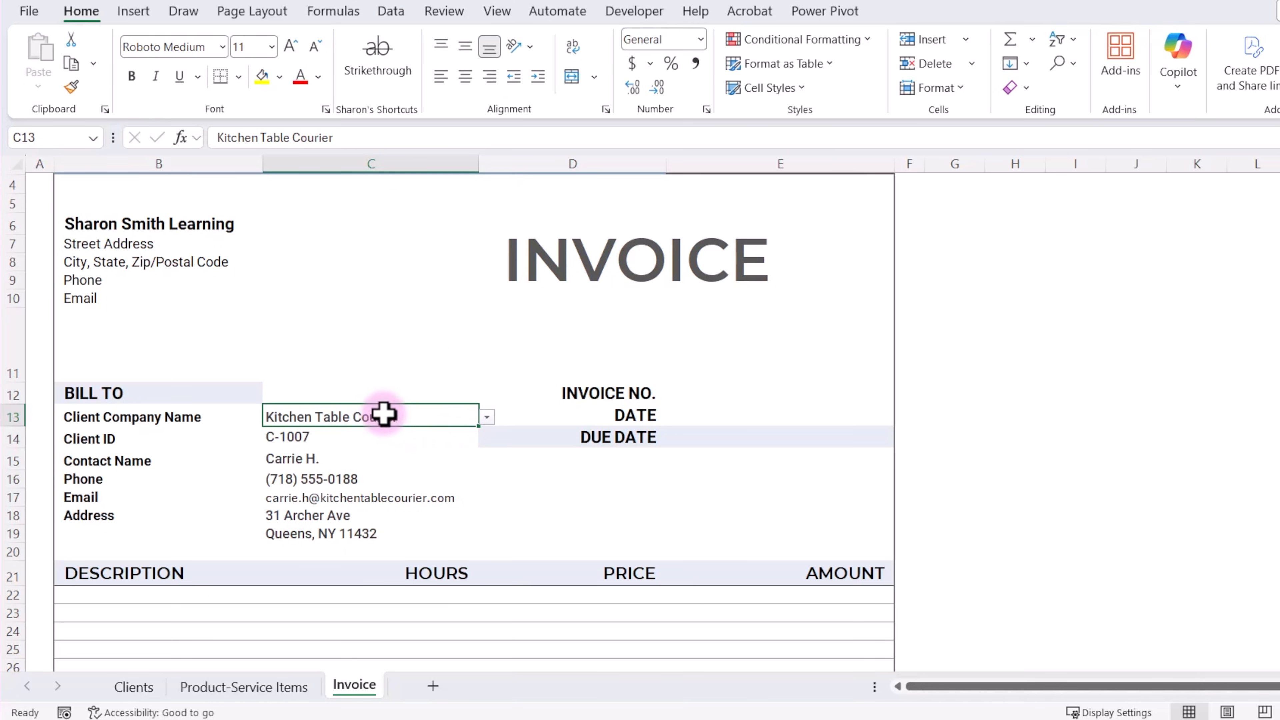
Apply the Roboto Medium font without bold to the client details in C13:C19.
drag(420, 414, 414, 531)
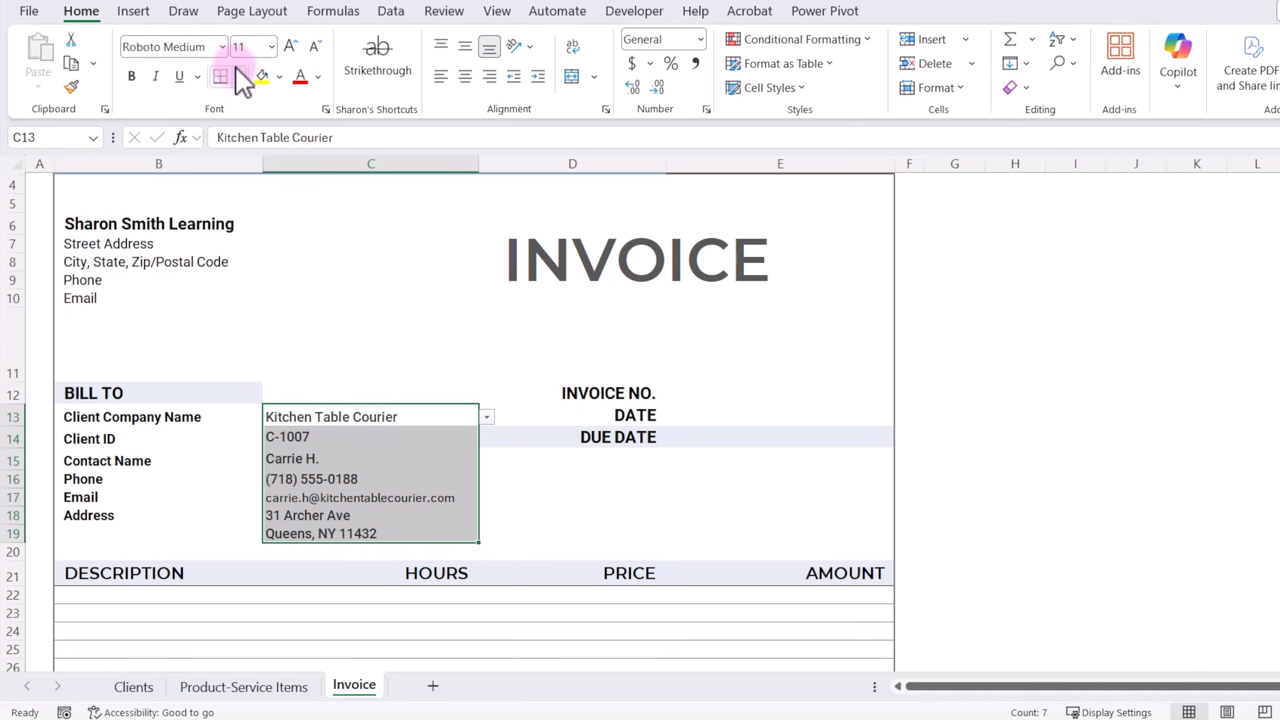
click(221, 46)
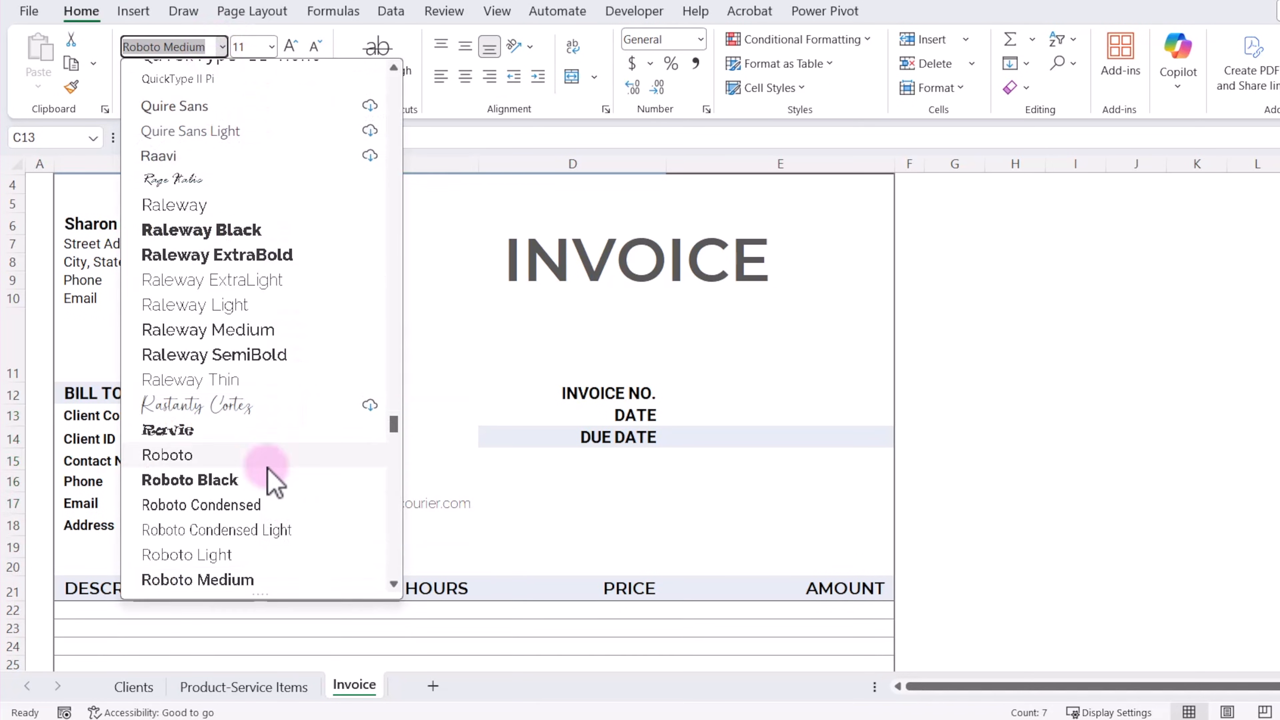
click(247, 583)
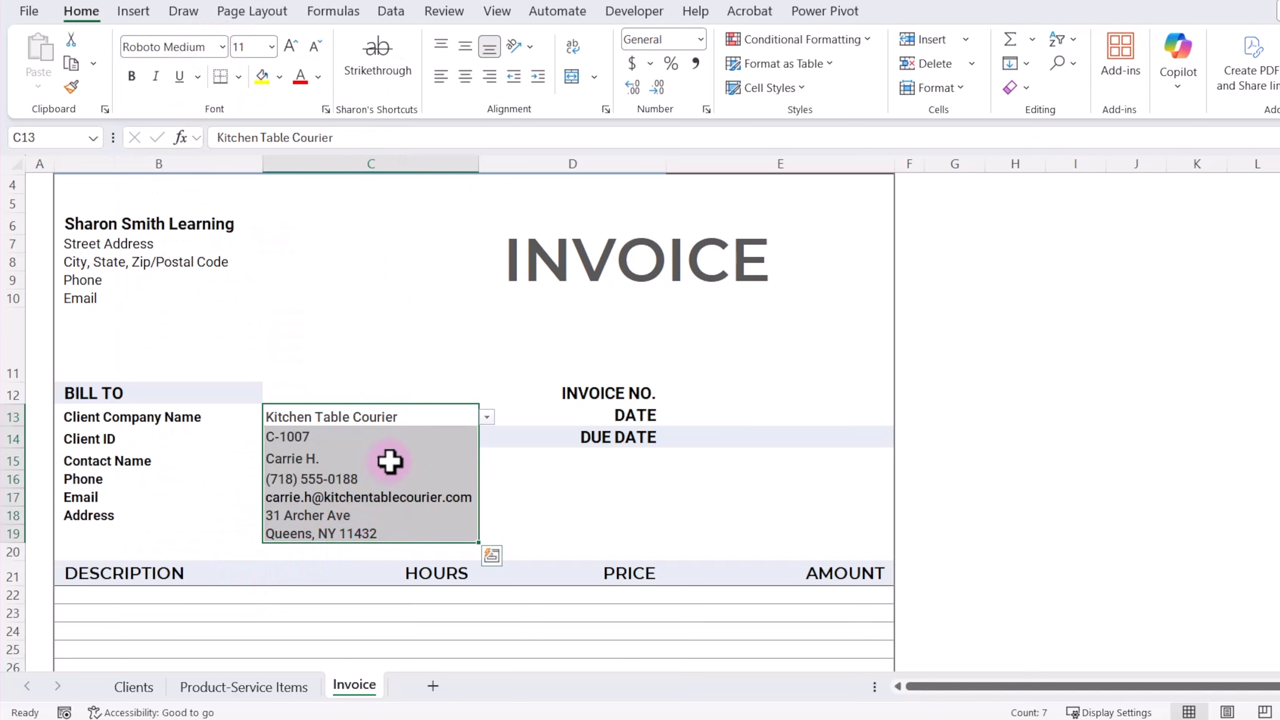
click(131, 75)
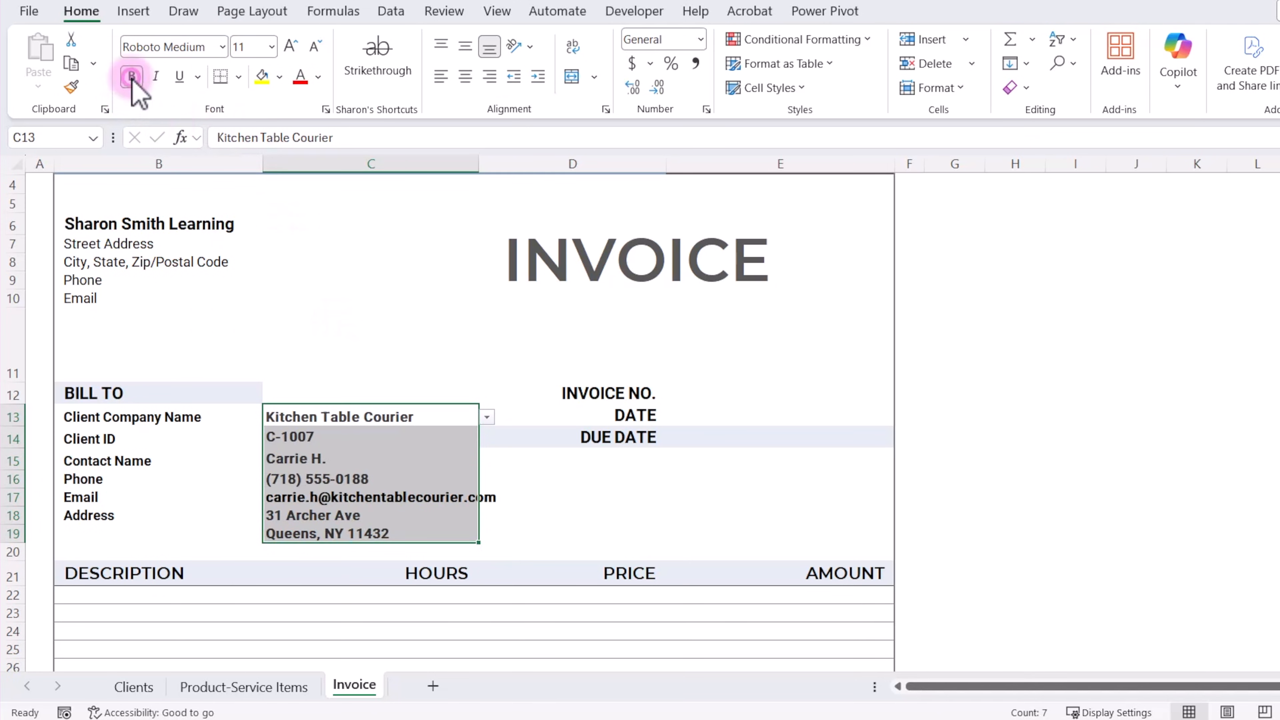
click(131, 76)
Clear the selected client company name from C13.
click(448, 454)
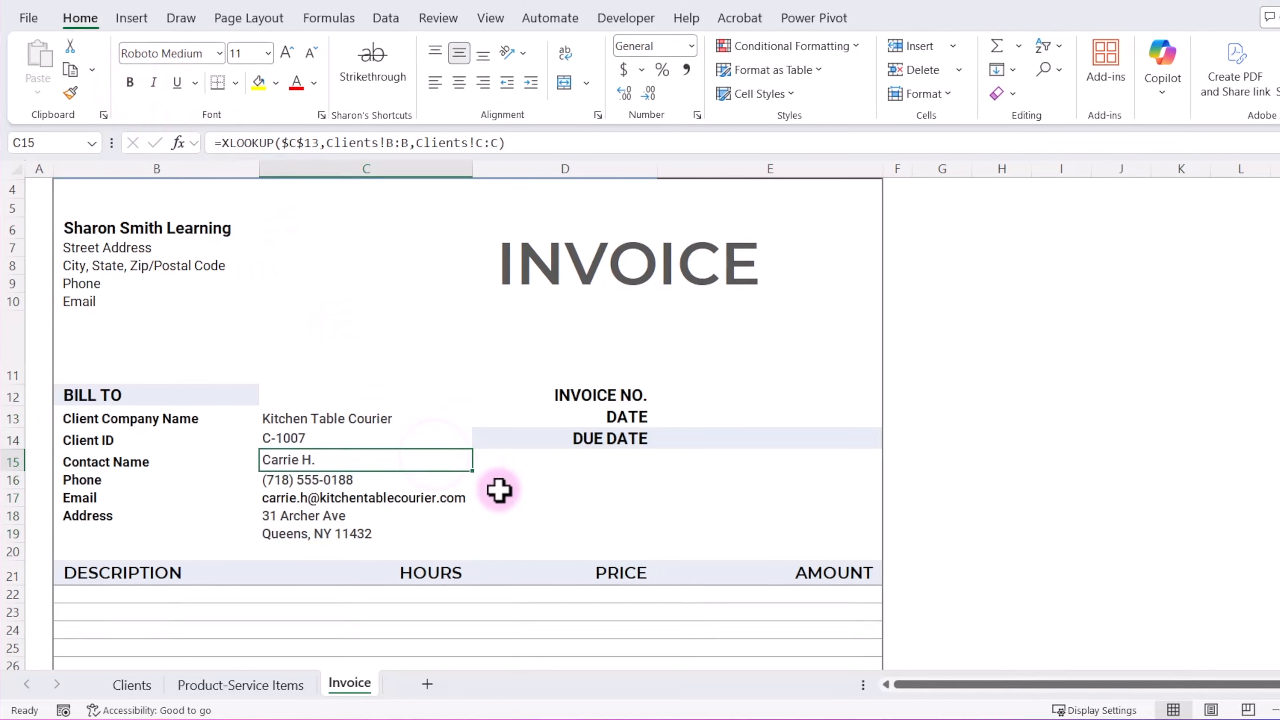
click(446, 426)
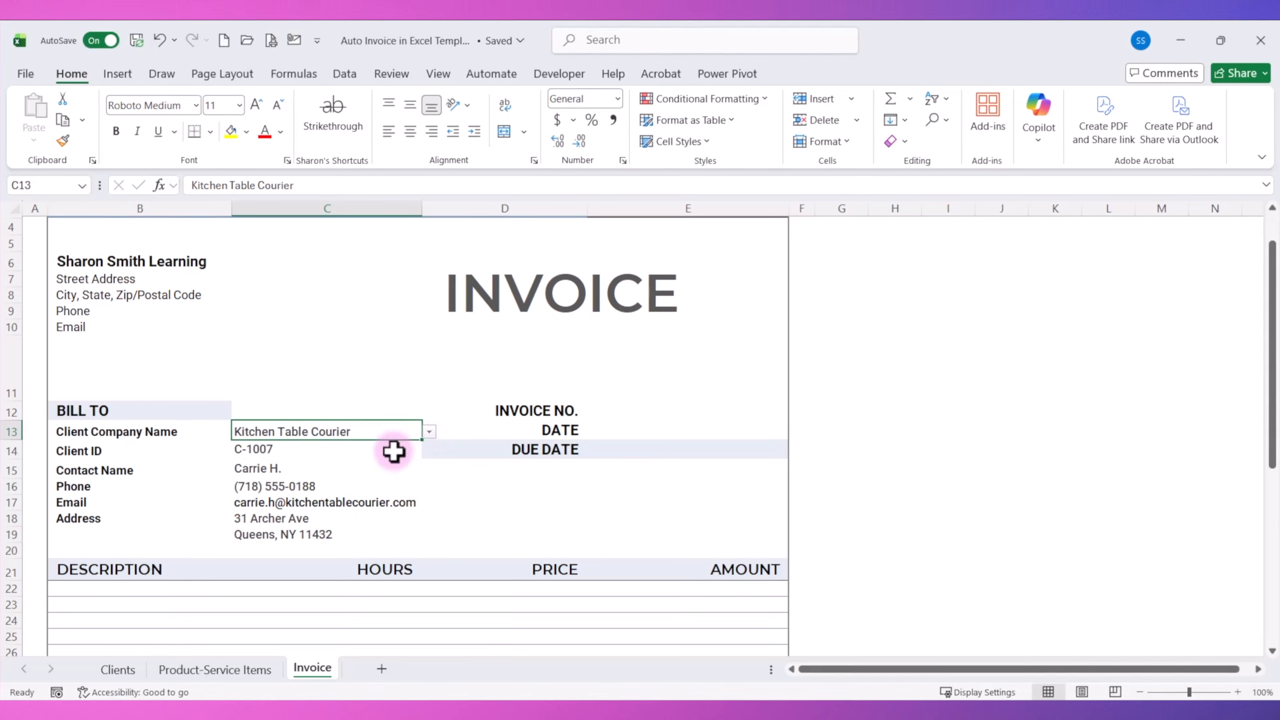
key(Delete)
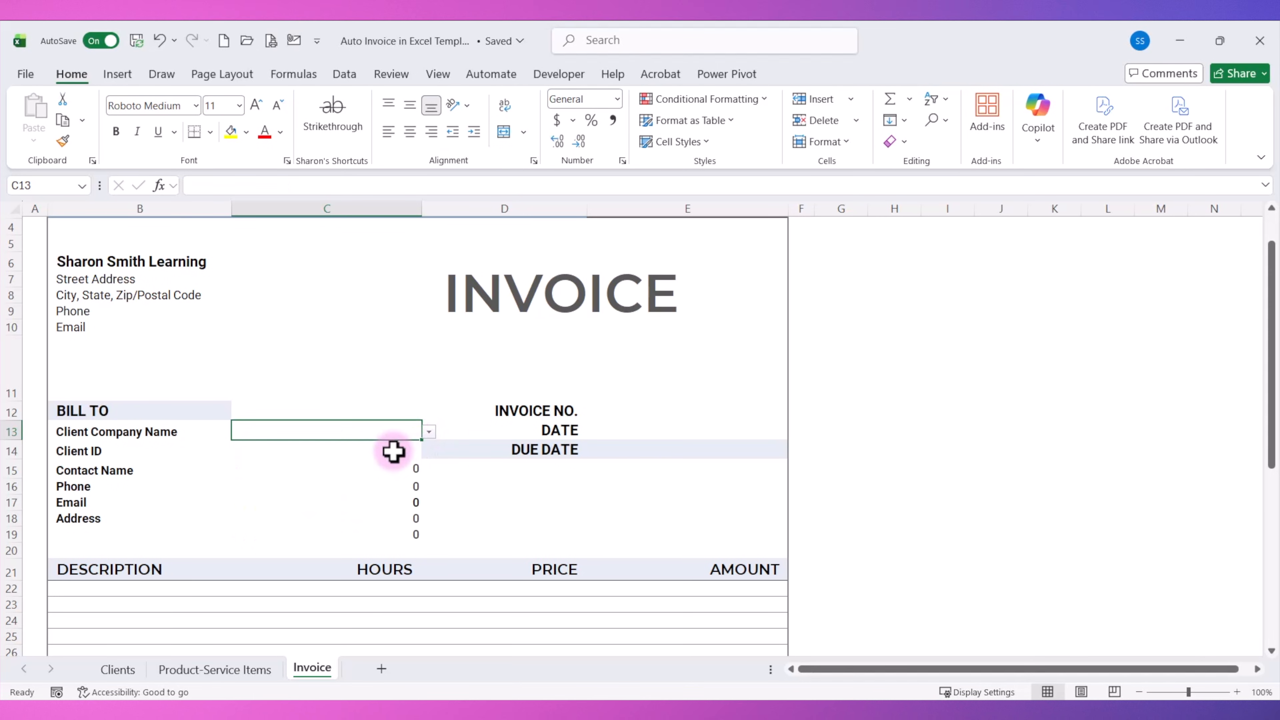
Start an XLOOKUP formula in the Terms cell C36 with the absolute reference $C$13 as the lookup value.
scroll(388, 454, down, 4)
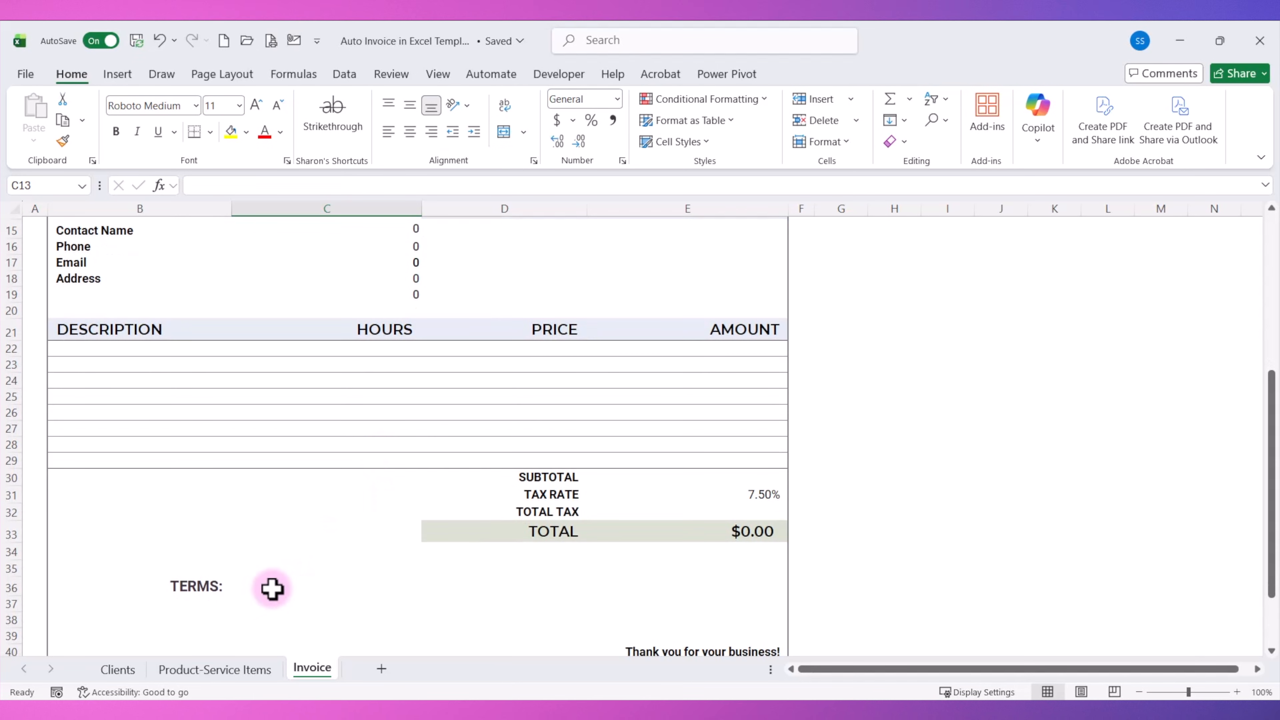
click(274, 588)
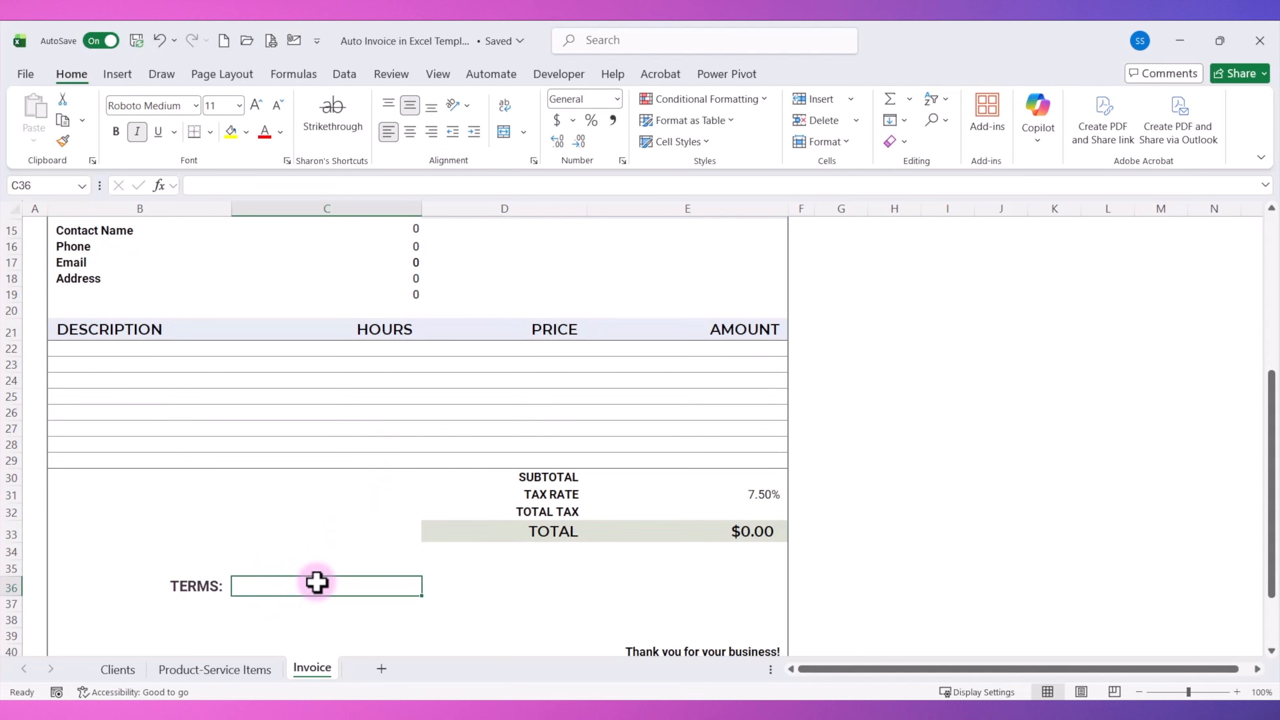
text(=)
text(x)
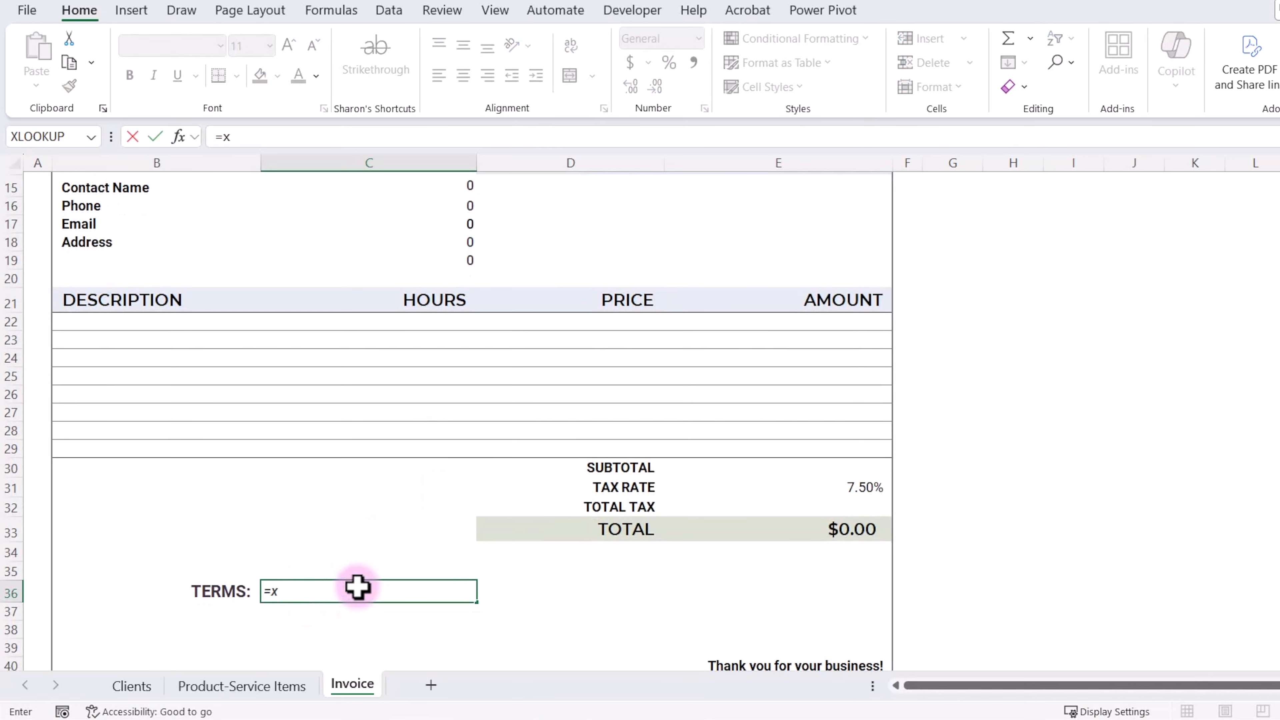
text(lo)
key(Tab)
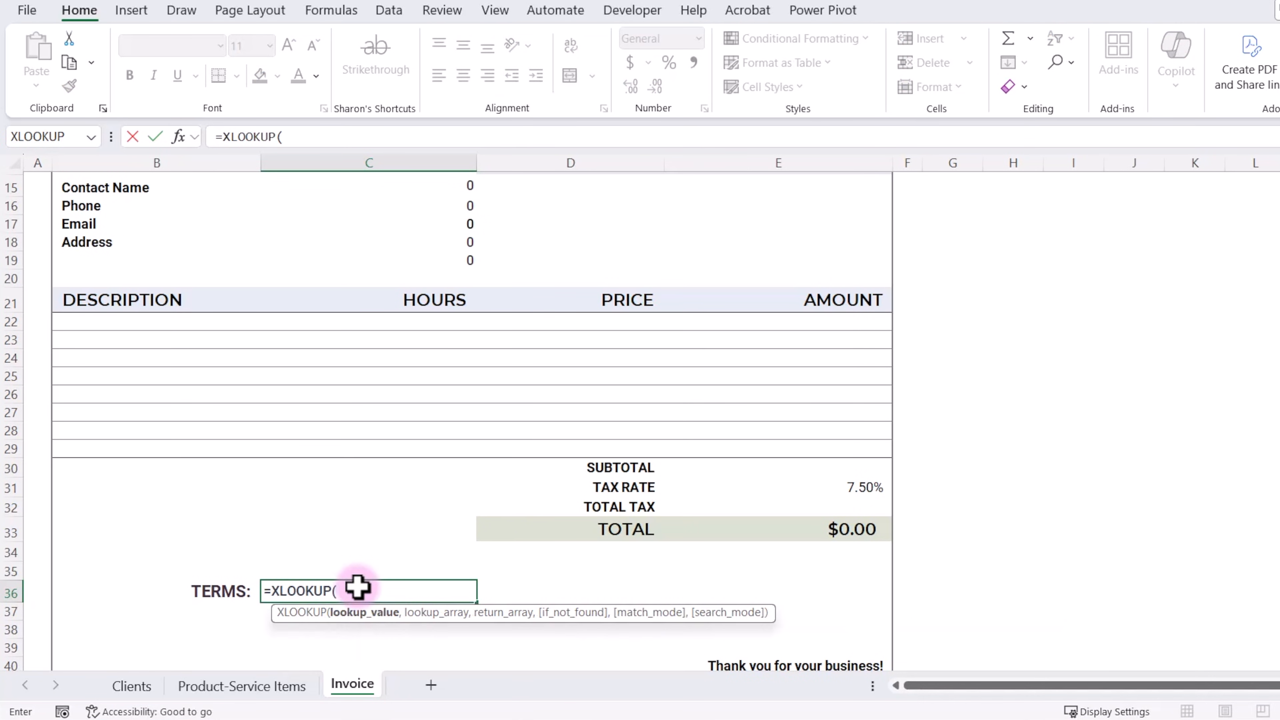
scroll(357, 587, up, 2)
click(334, 251)
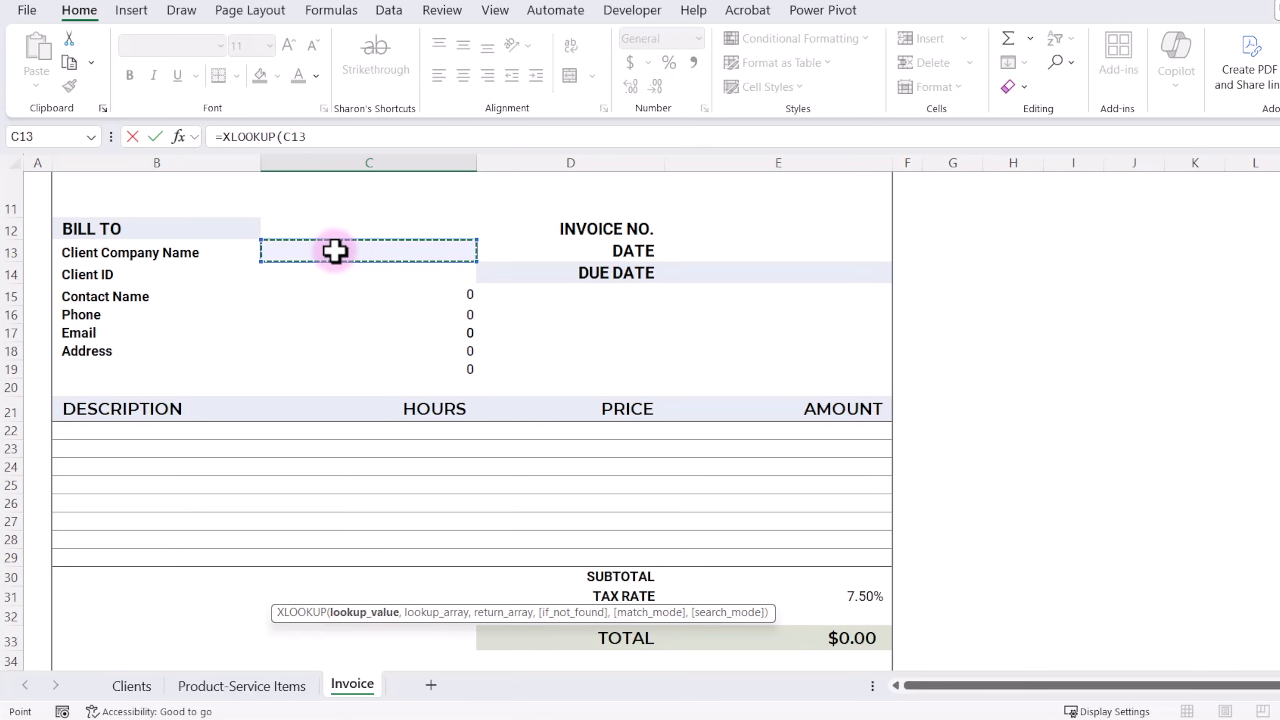
scroll(363, 457, down, 2)
key(F4)
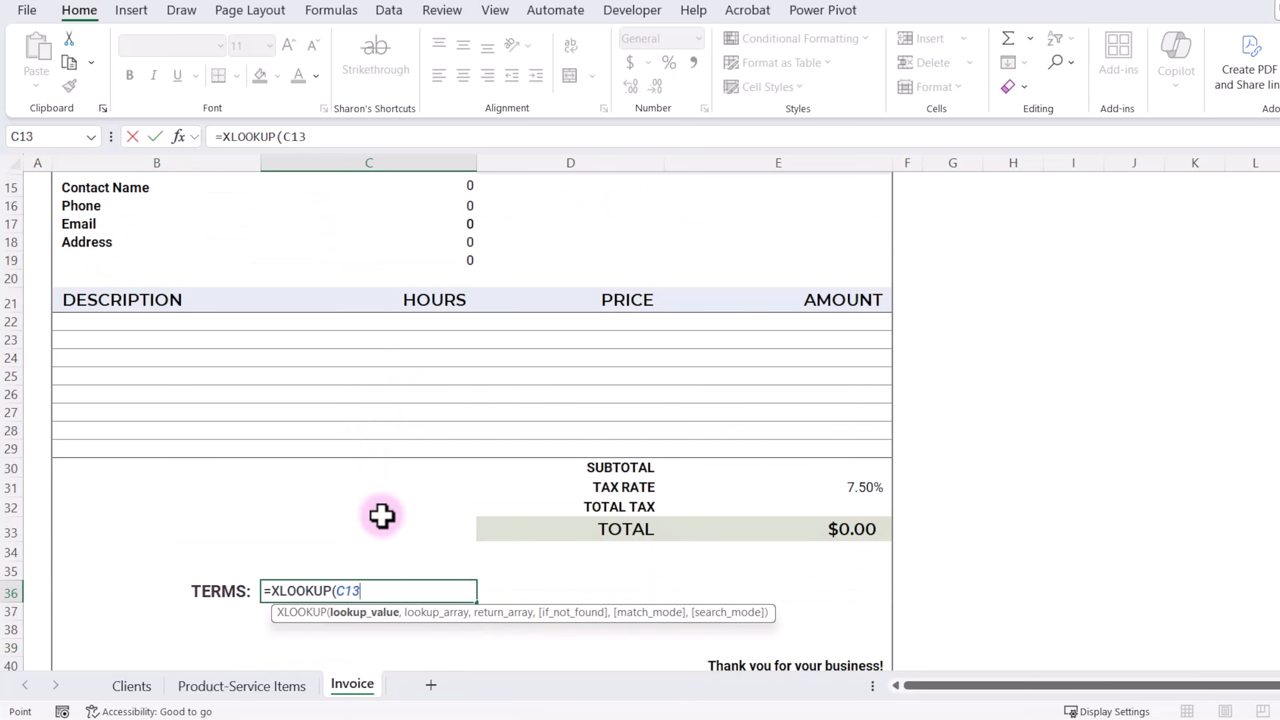
text(,)
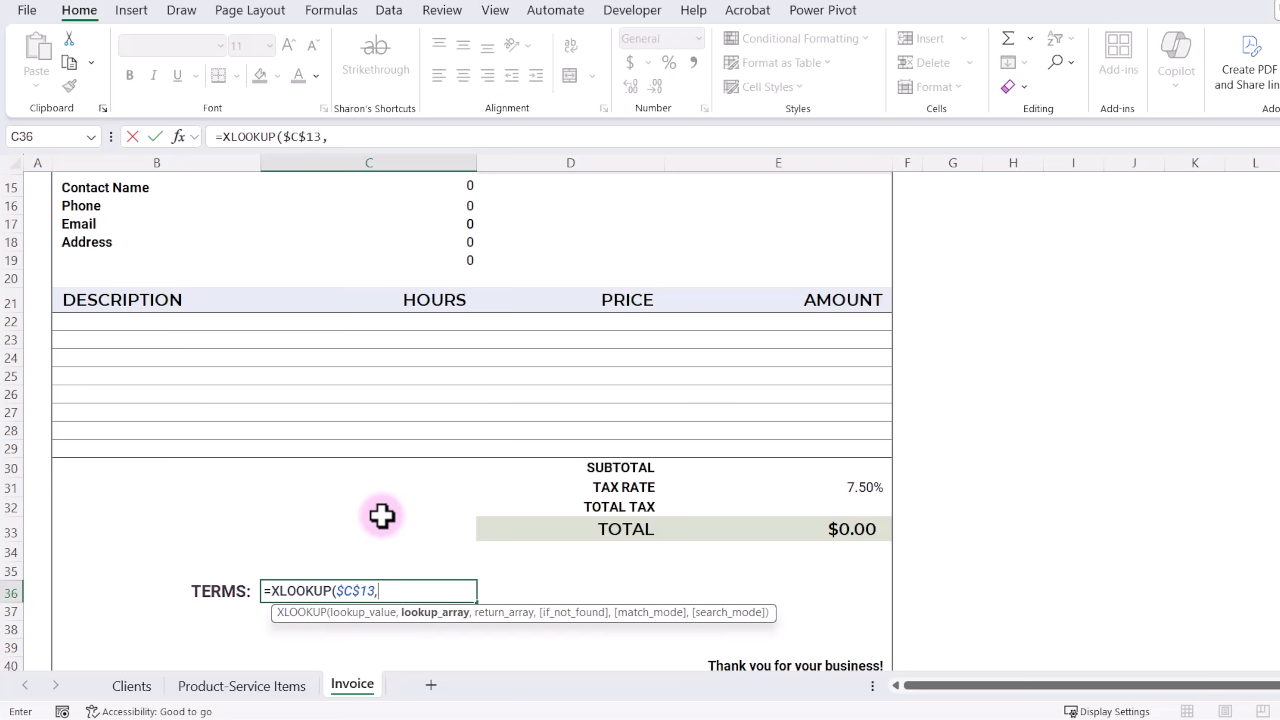
Complete the C36 formula with Clients!B:B as the lookup array and the PaymentTerms column Clients!K:K as the return array.
click(131, 686)
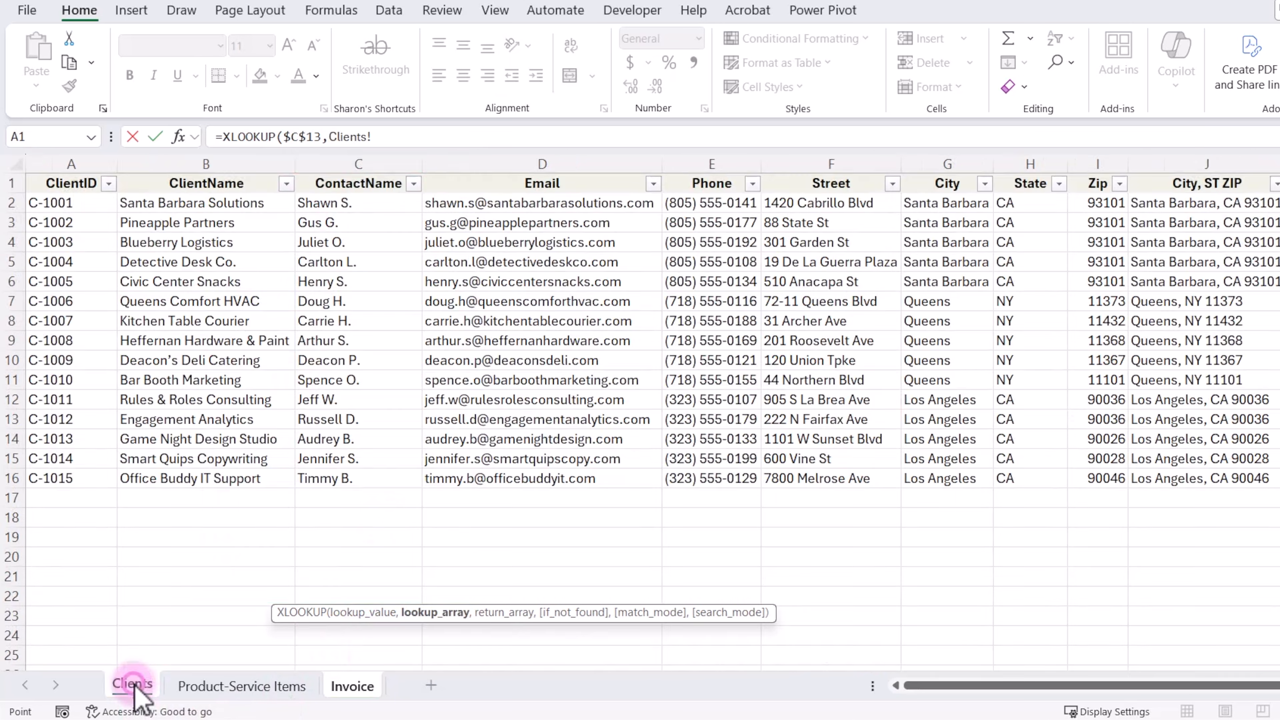
click(204, 166)
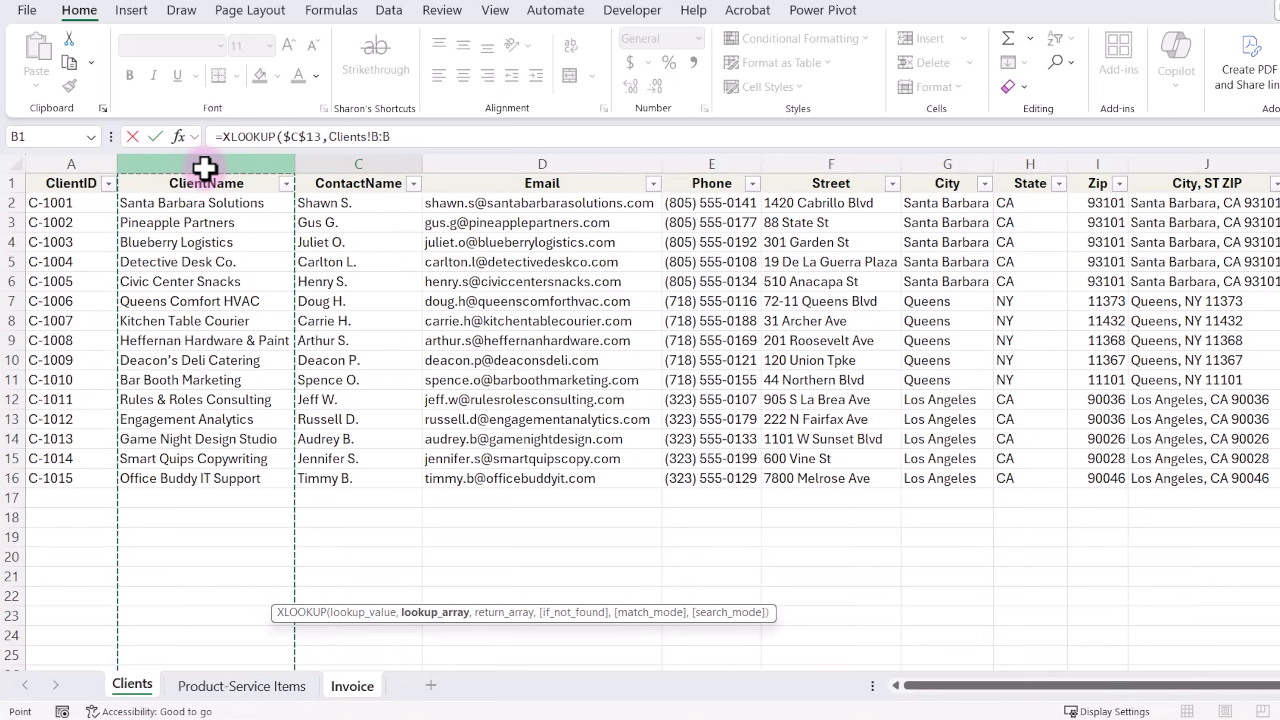
text(,)
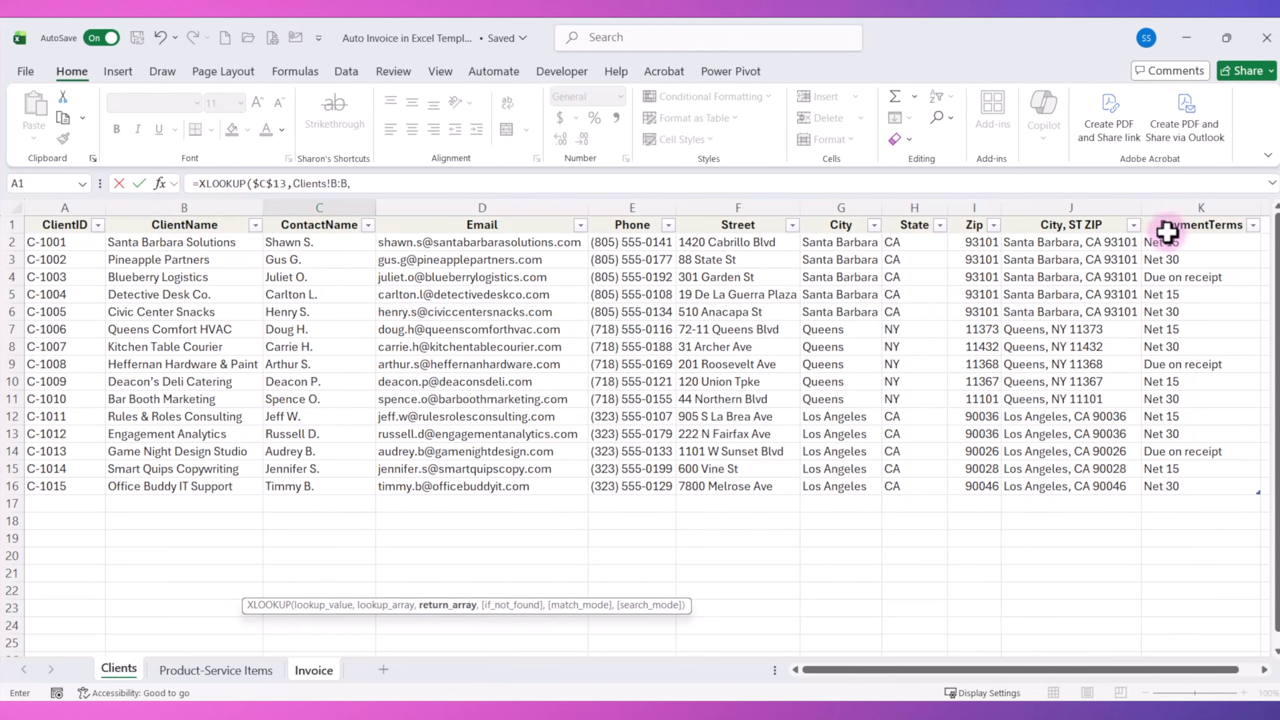
click(1174, 207)
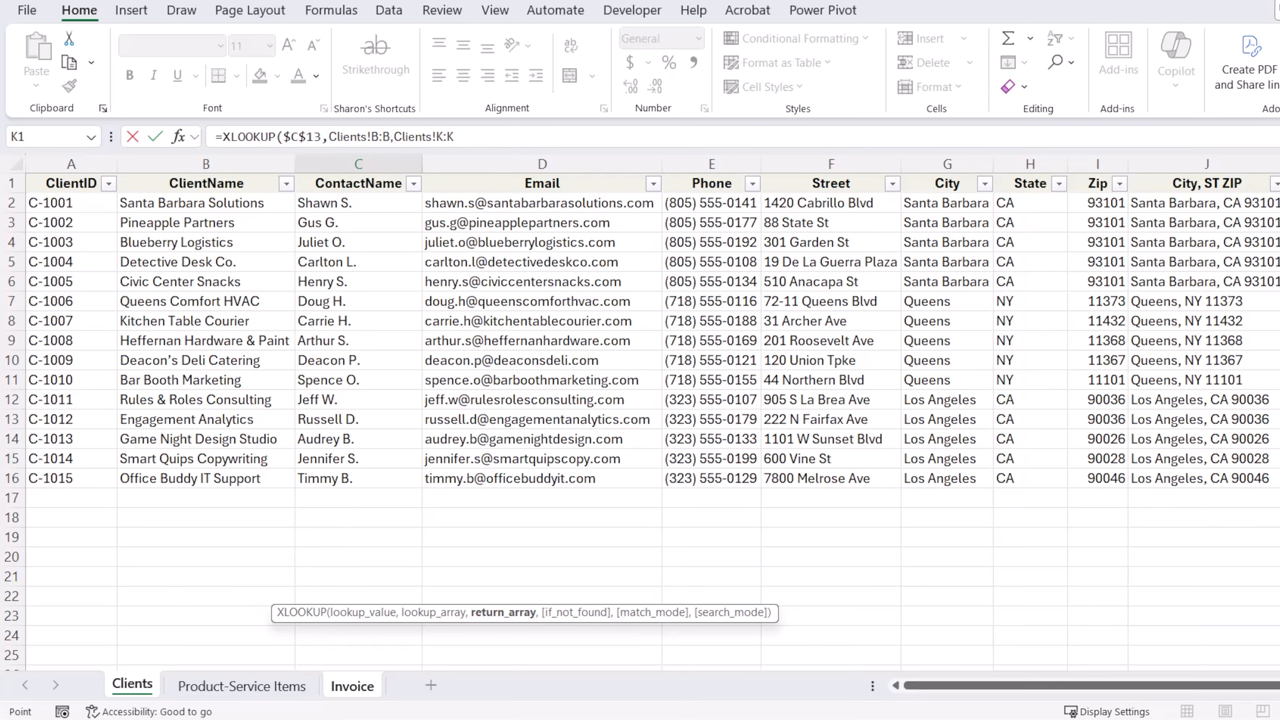
text())
key(Return)
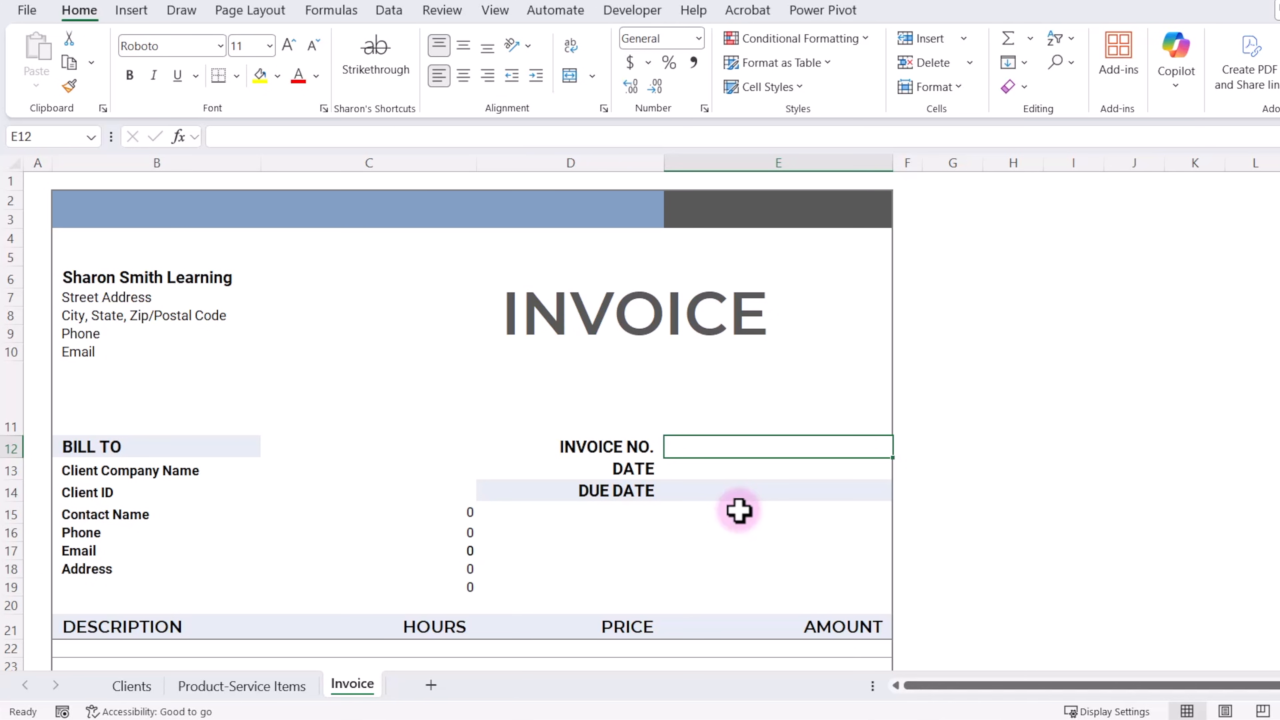
Enter the formula =TODAY() in the invoice Date cell E13.
click(698, 469)
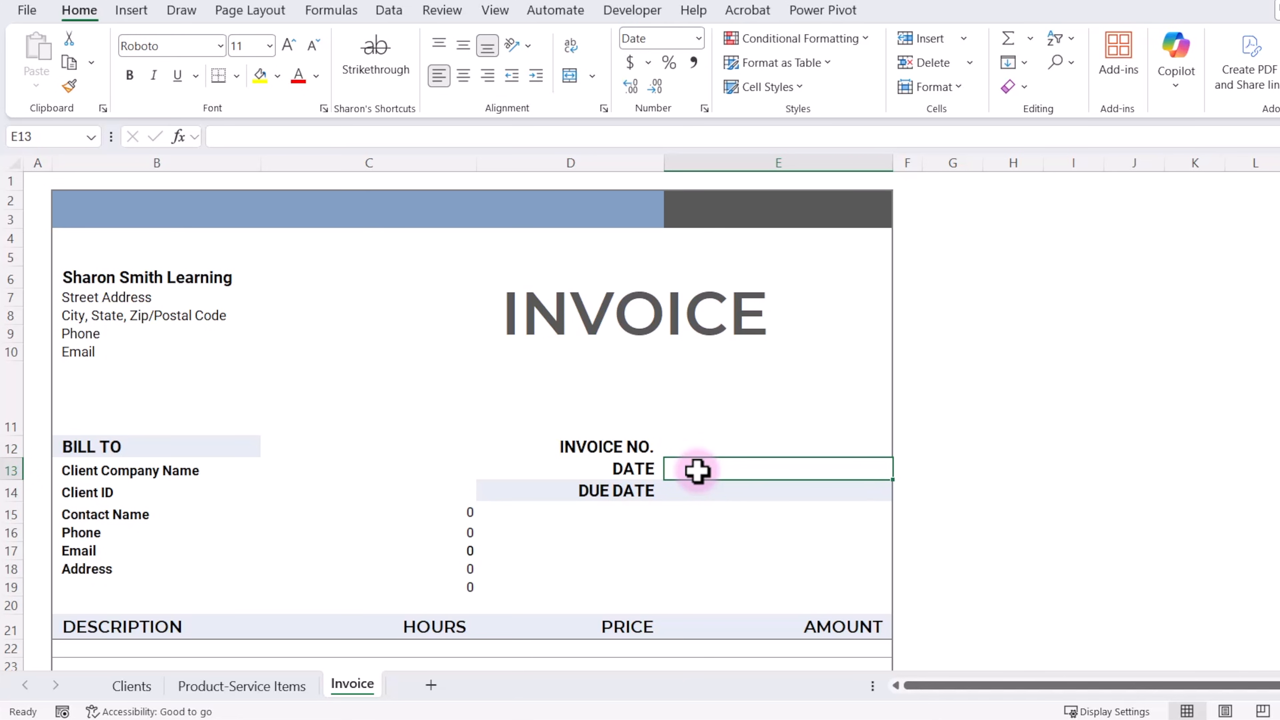
text(=)
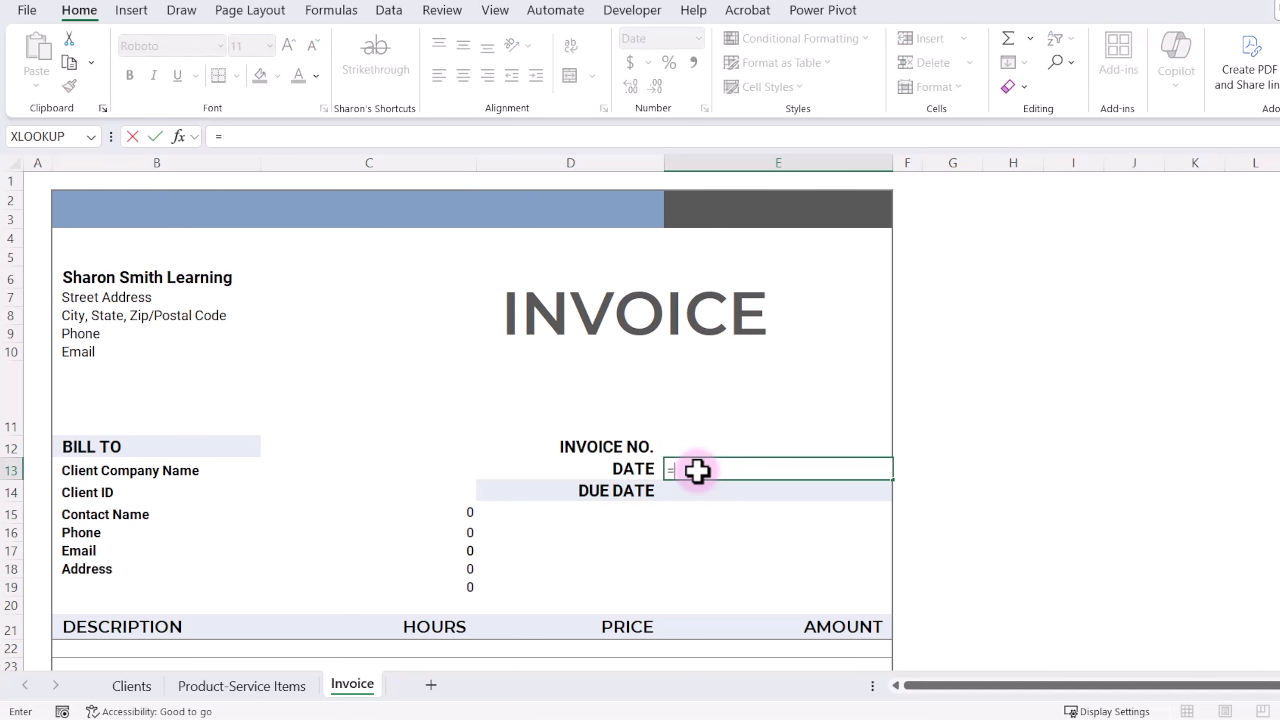
text(today)
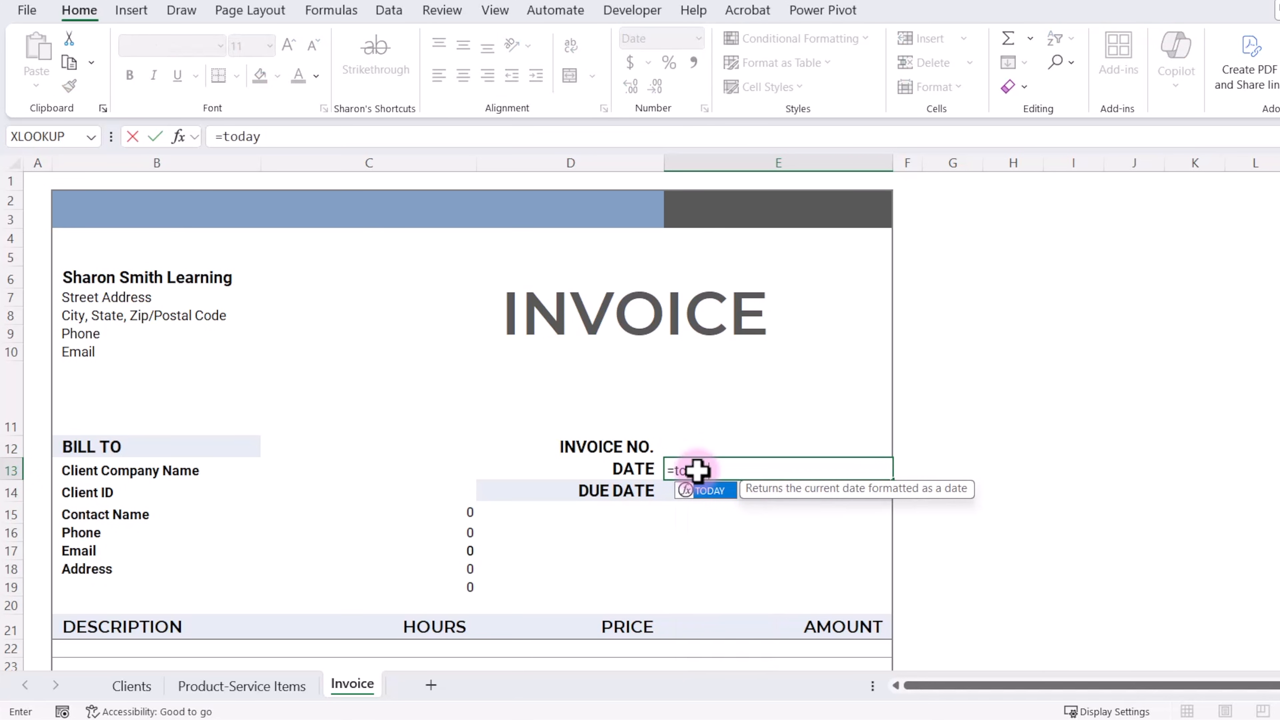
text(())
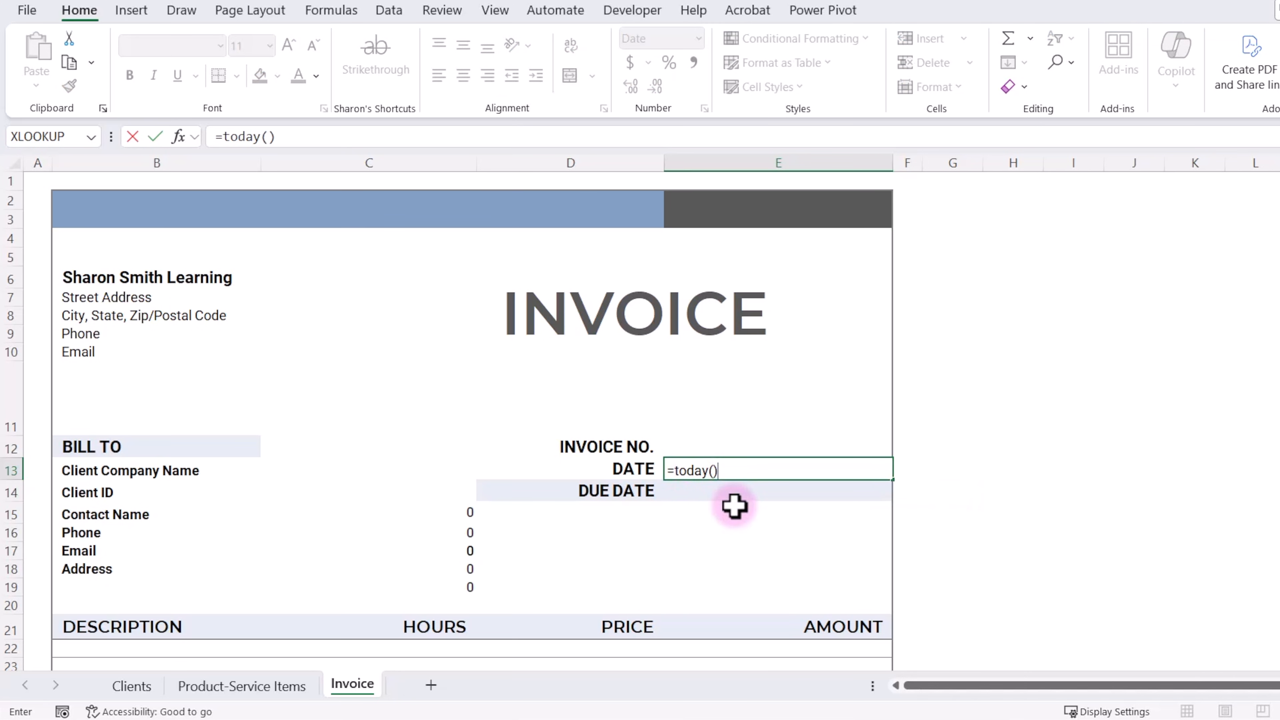
key(Return)
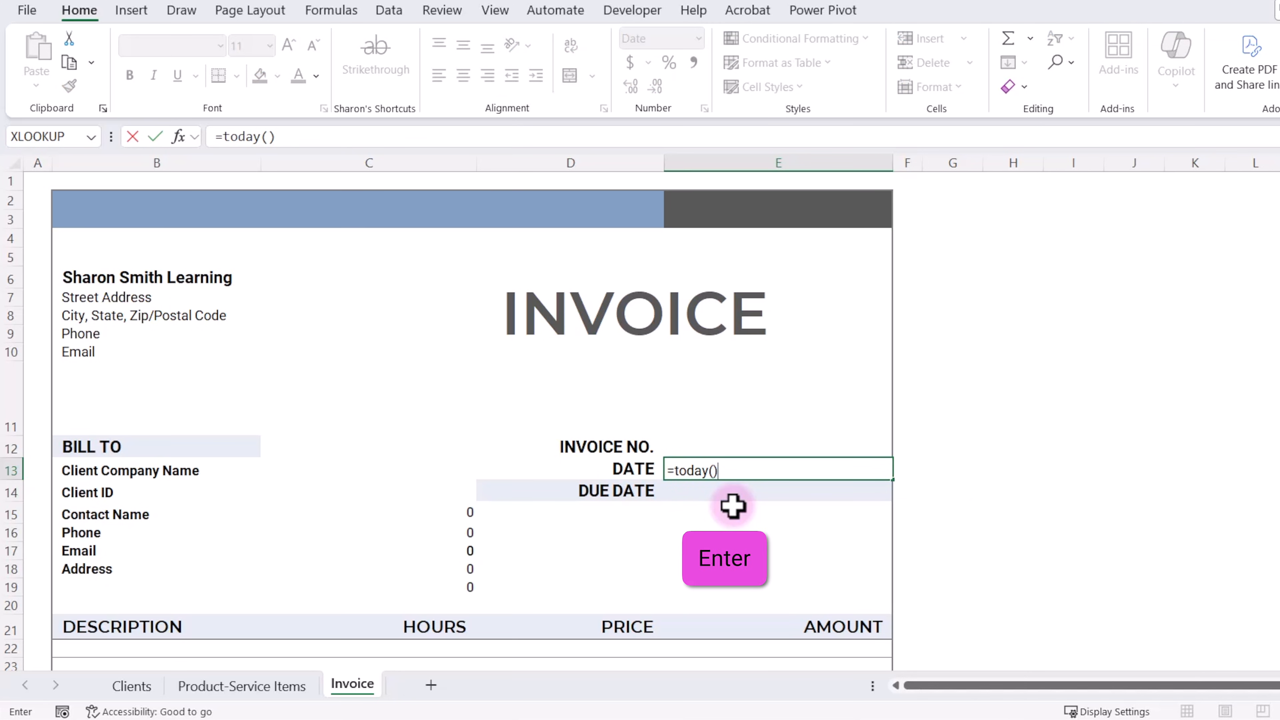
click(755, 466)
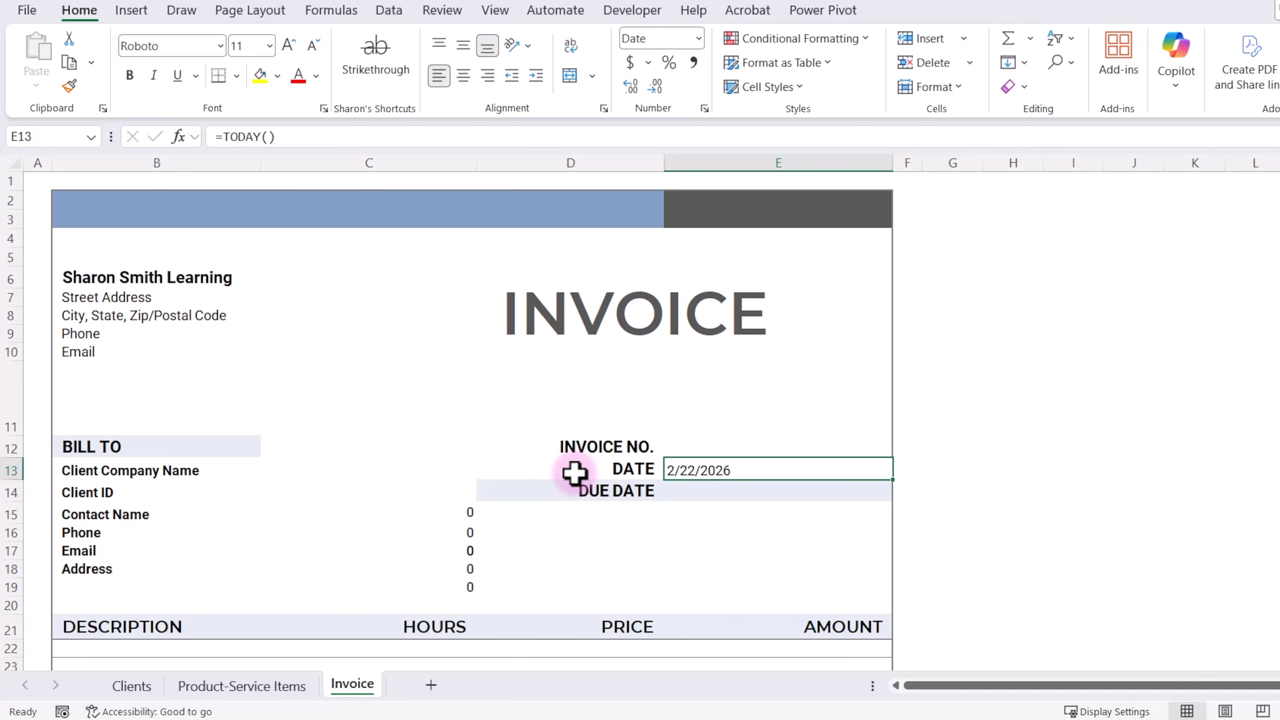
Start the Invoice No. formula in E12 by joining the text "INV - " with the Client ID cell C14.
click(703, 442)
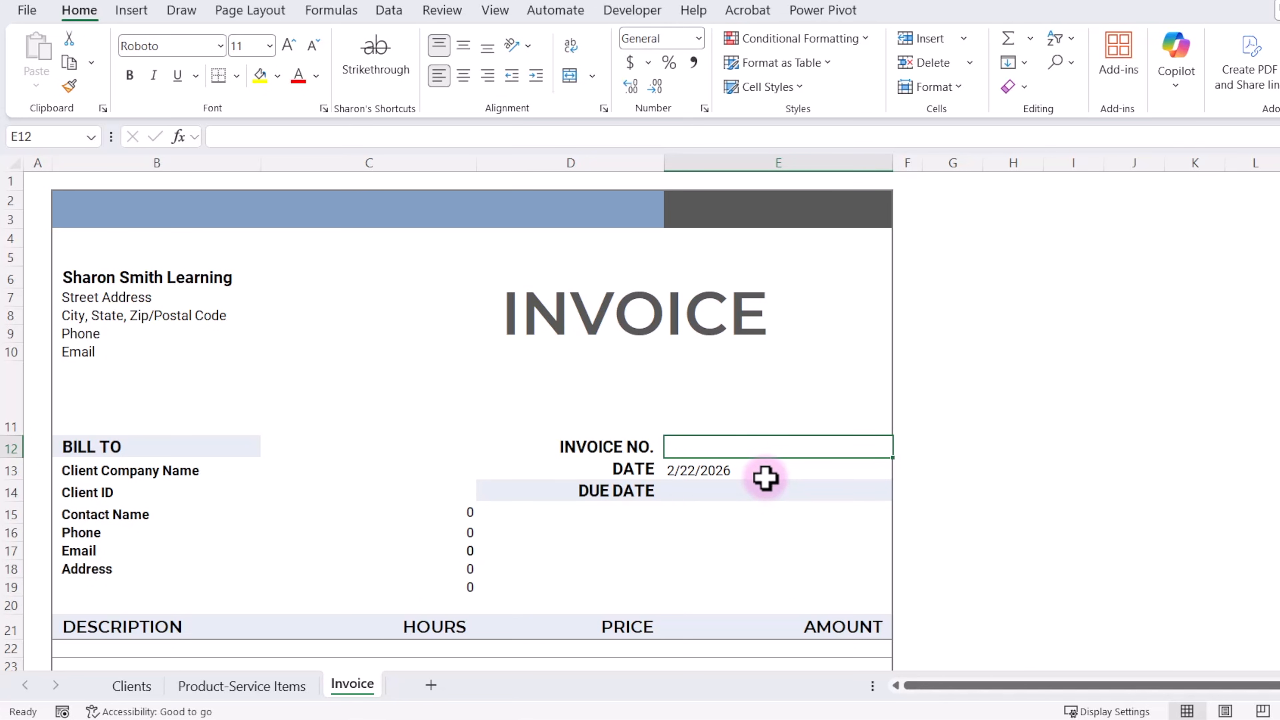
text(=)
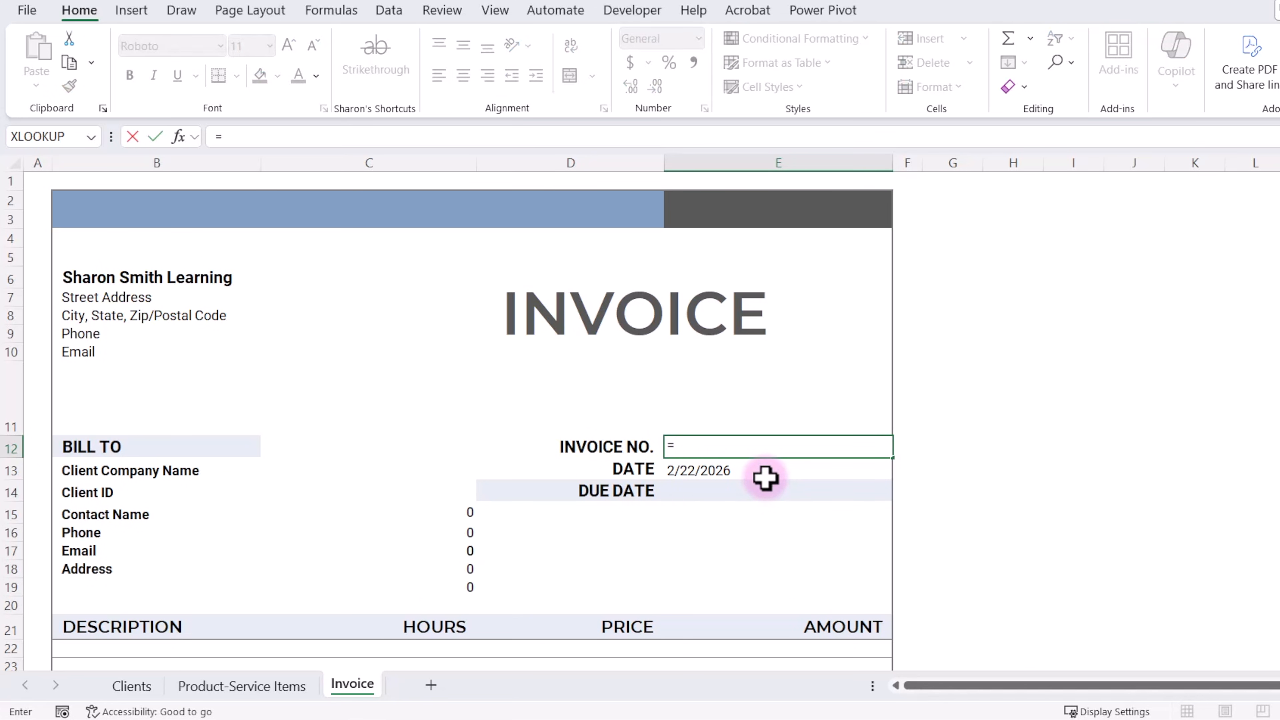
text("INV)
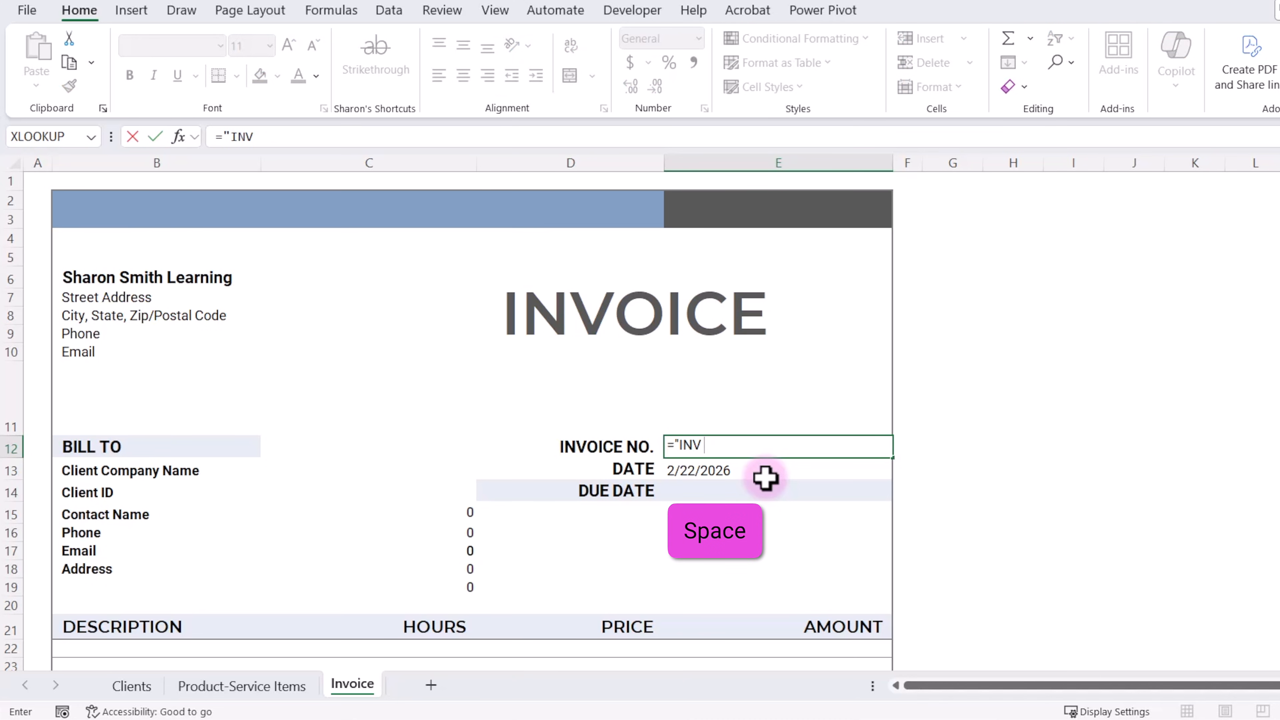
text( - ")
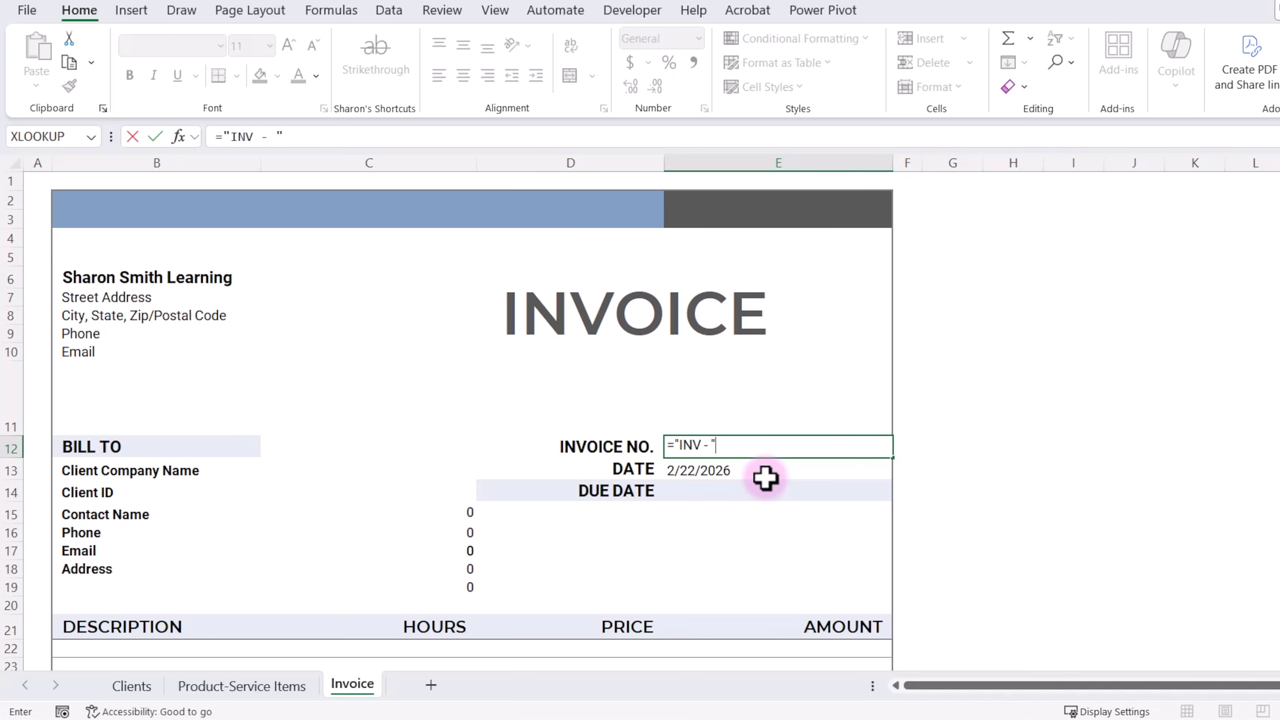
text(&)
click(324, 496)
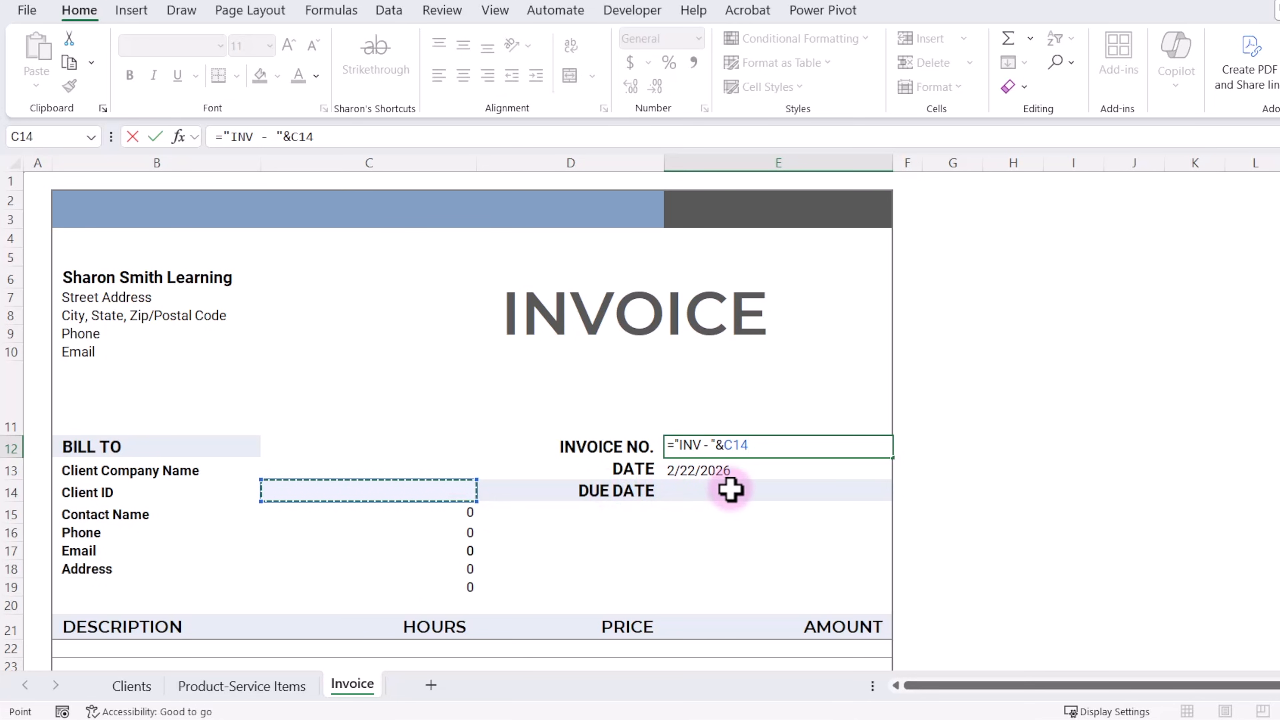
Append the separator text " - " after the C14 reference in the Invoice No. formula in E12.
text(&)
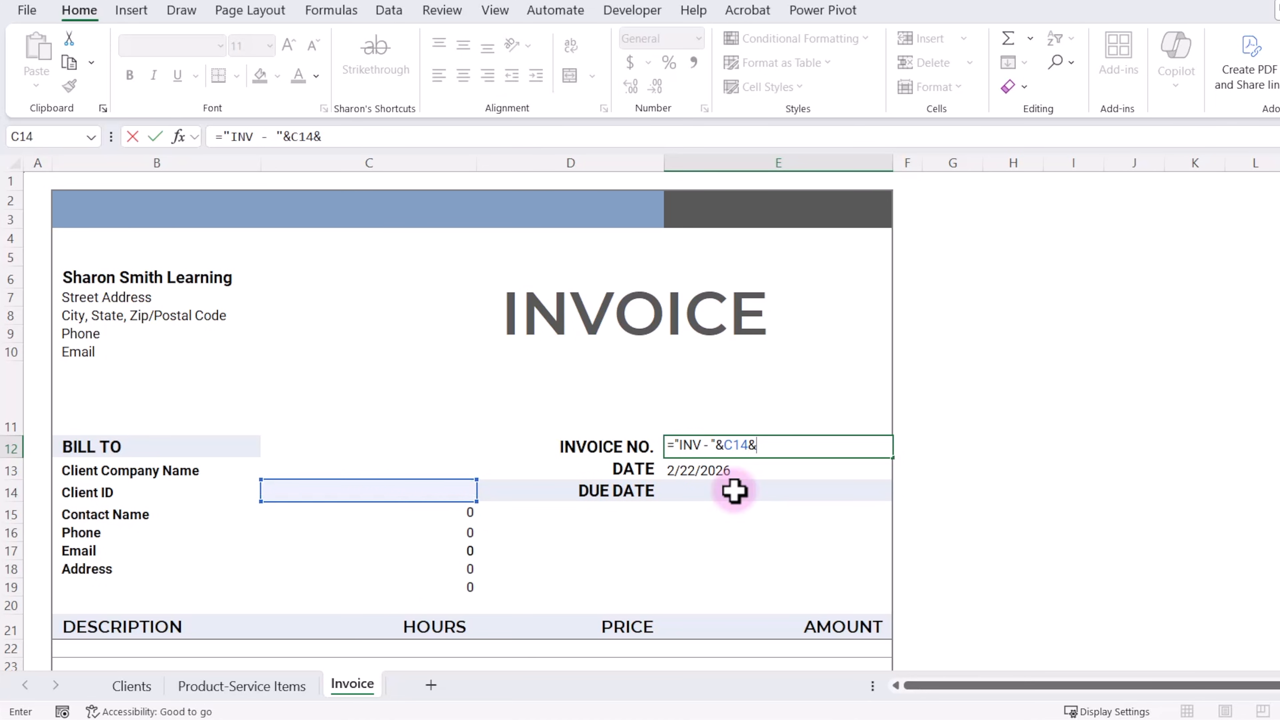
text(")
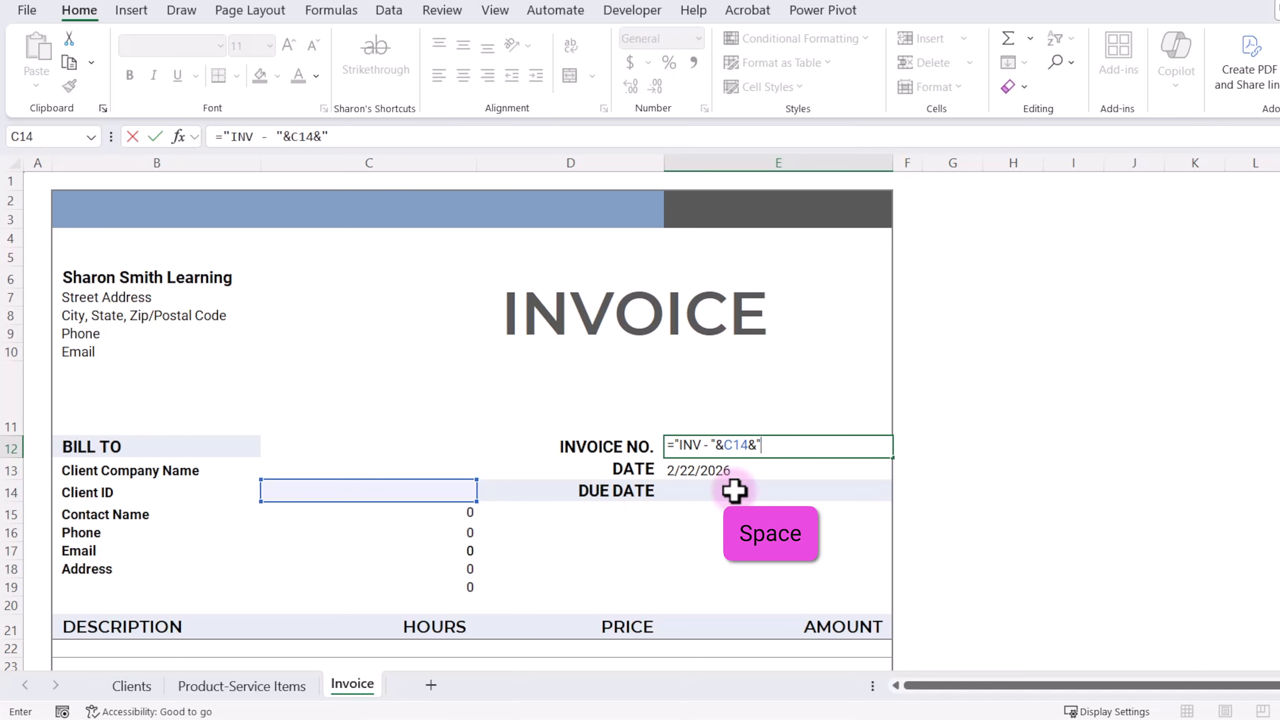
text( - )
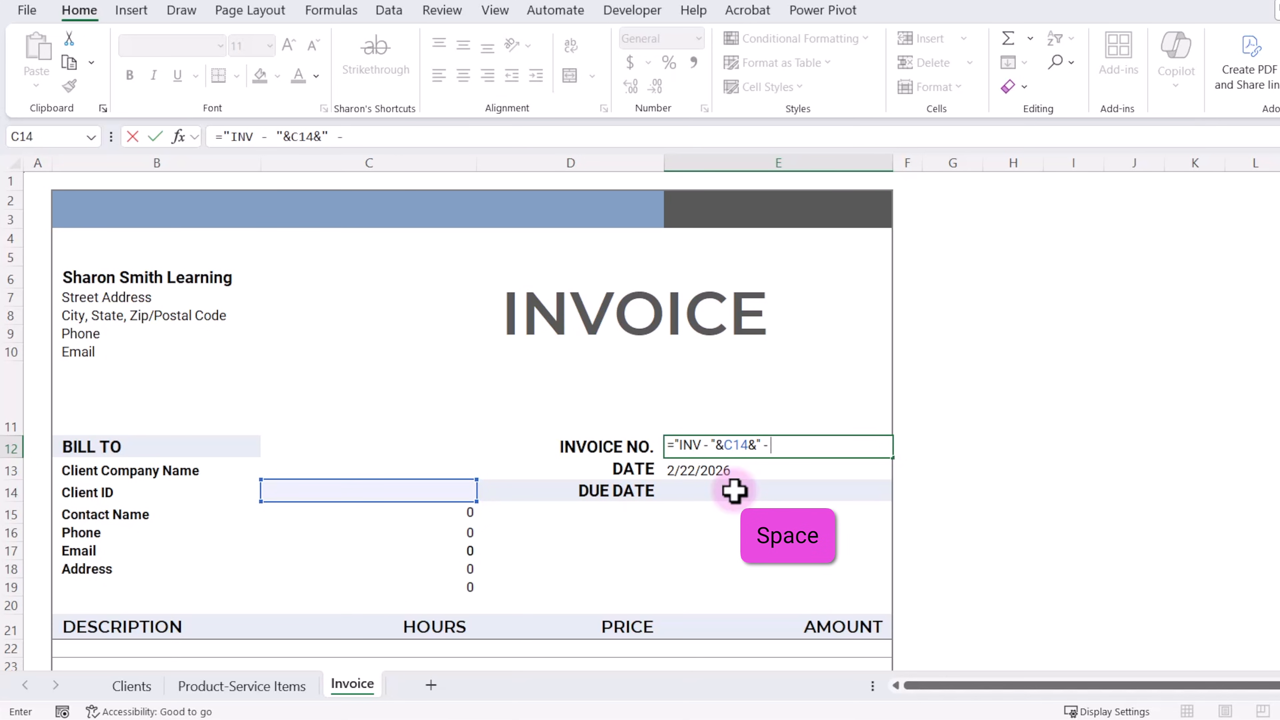
text(")
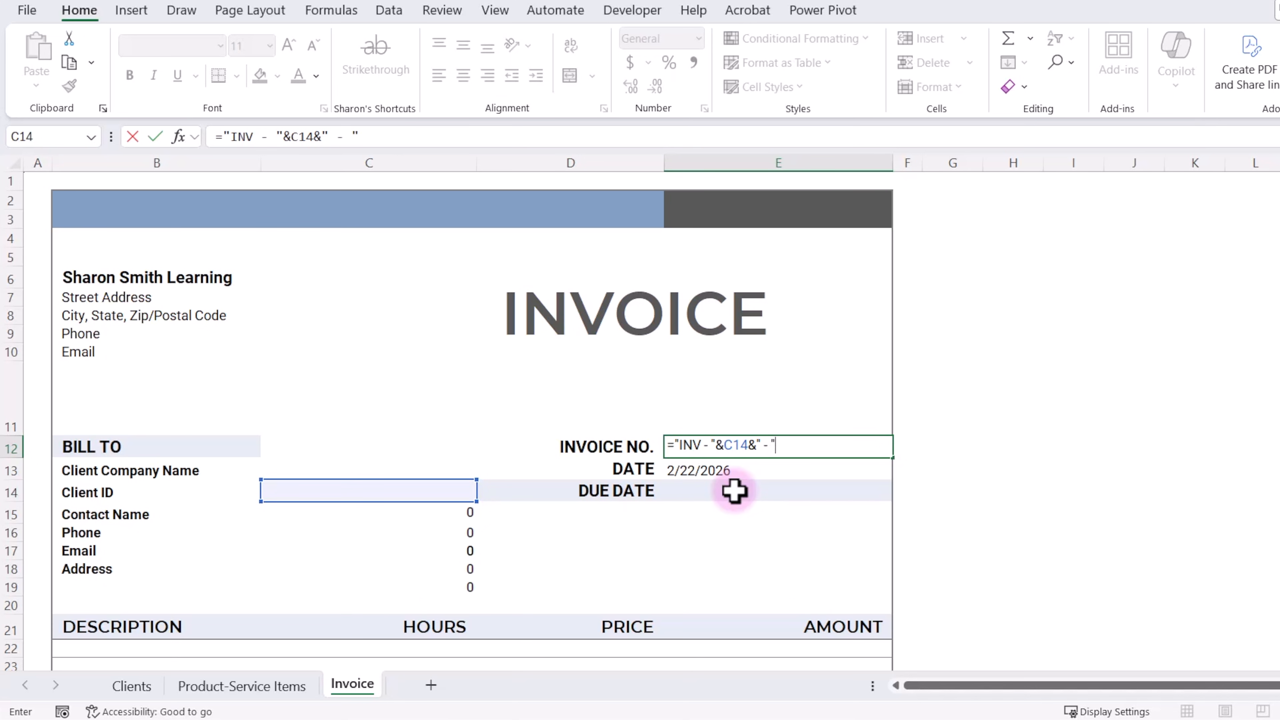
Complete the Invoice No. formula by joining TEXT(TODAY(),"mmddyy") after the second separator.
text(&)
key(BackSpace)
text(TEXT)
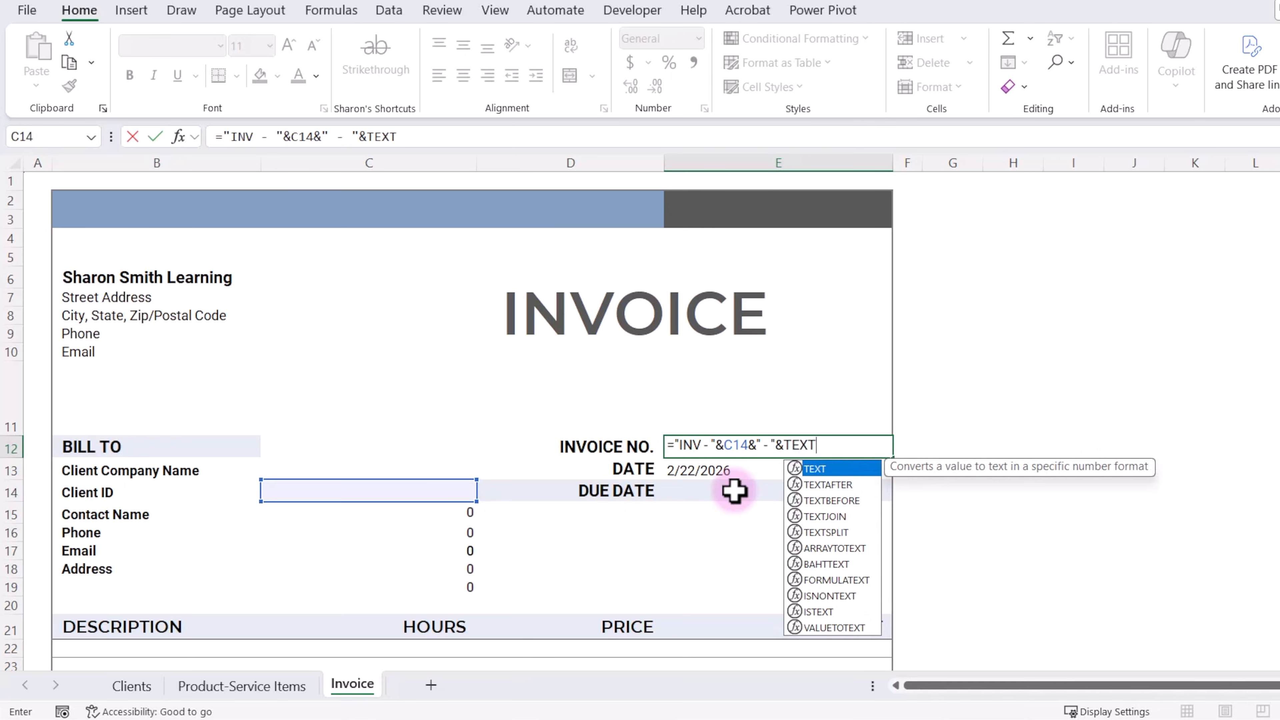
text(()
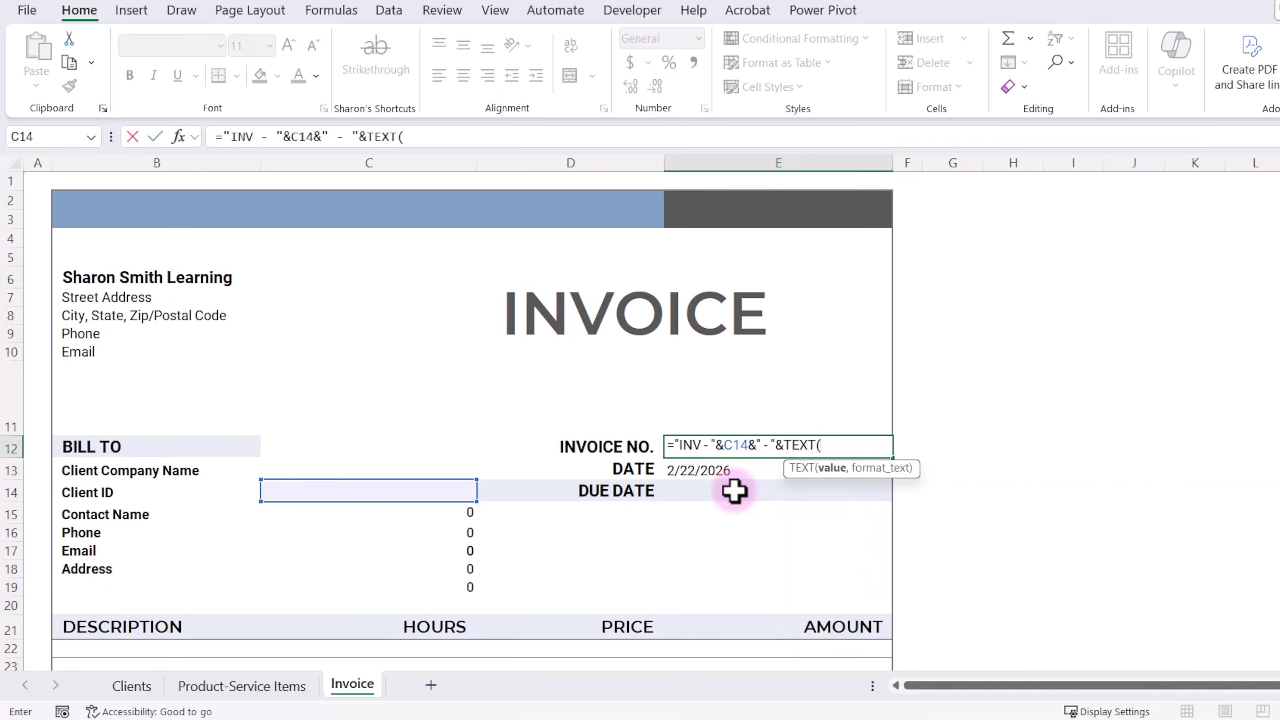
text(T)
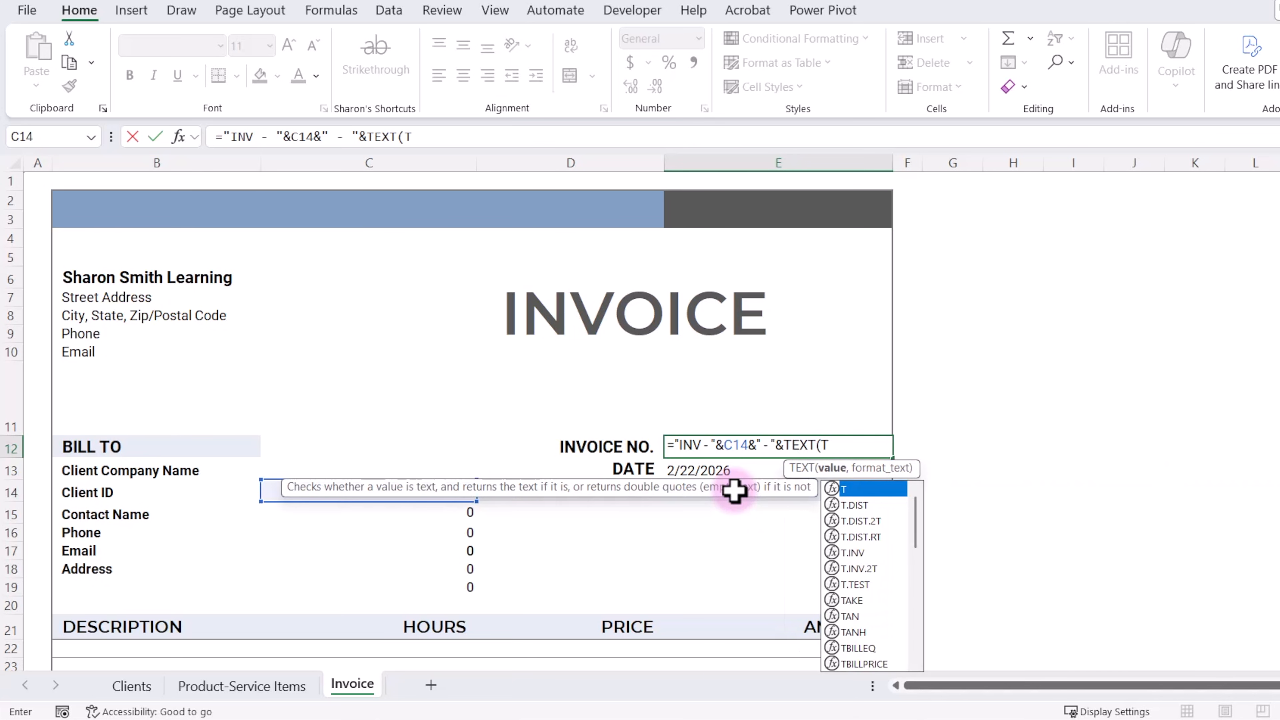
text(ODA)
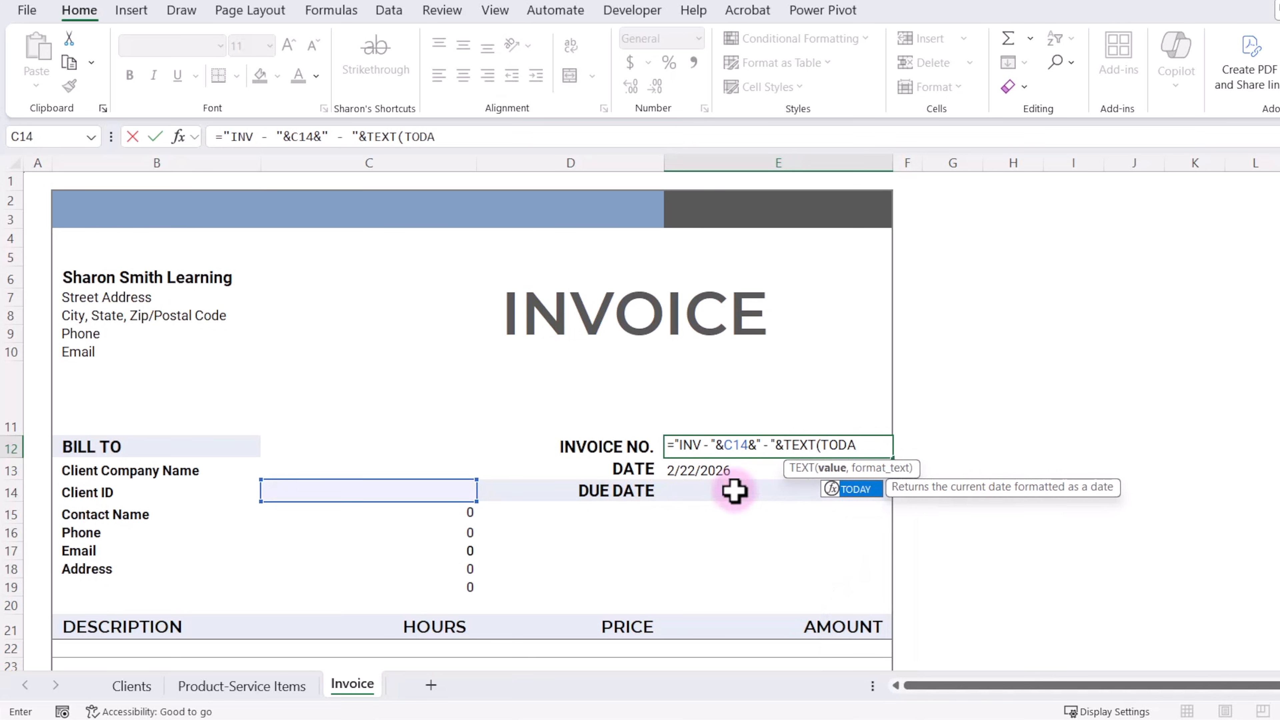
text(Y()
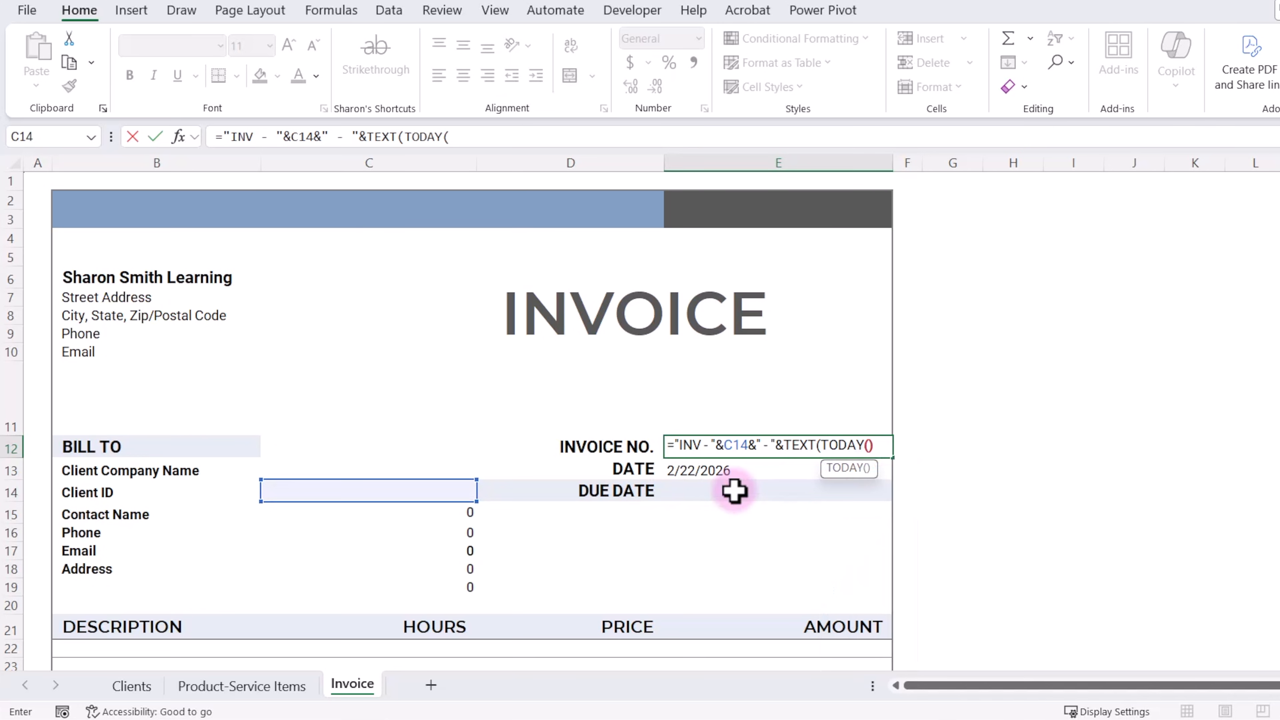
text(),)
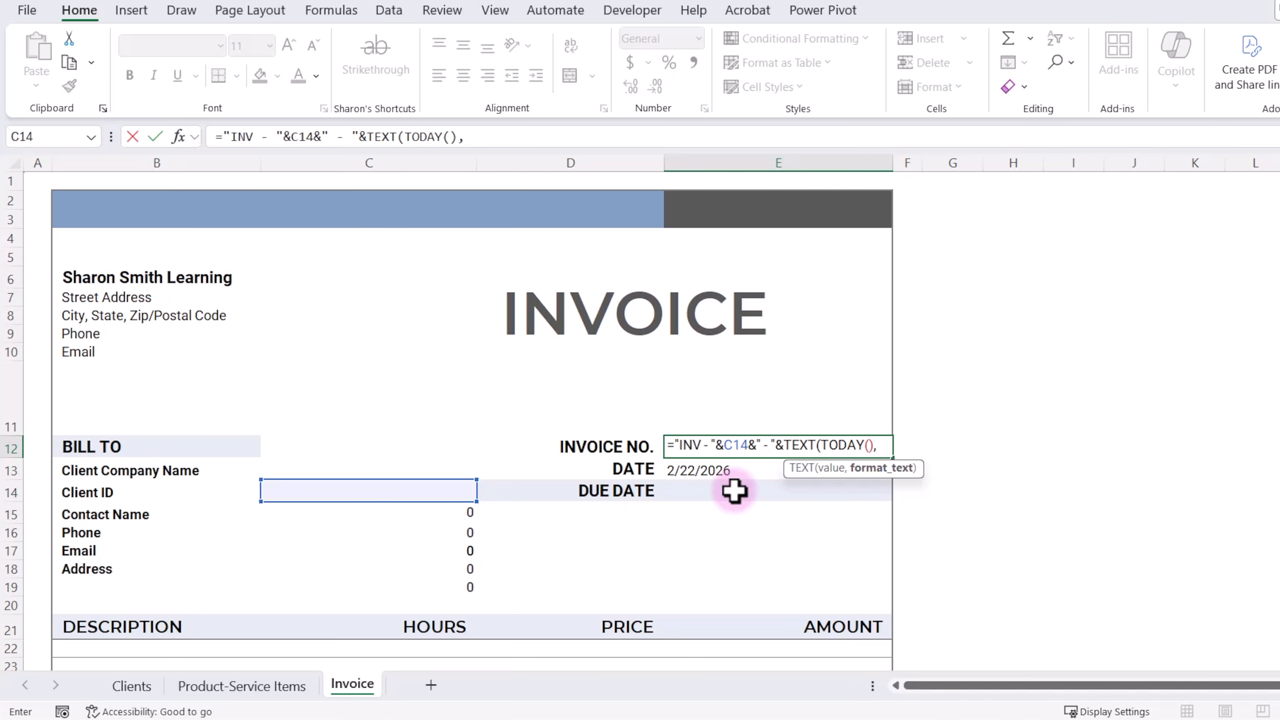
text("mmddyy"))
key(Return)
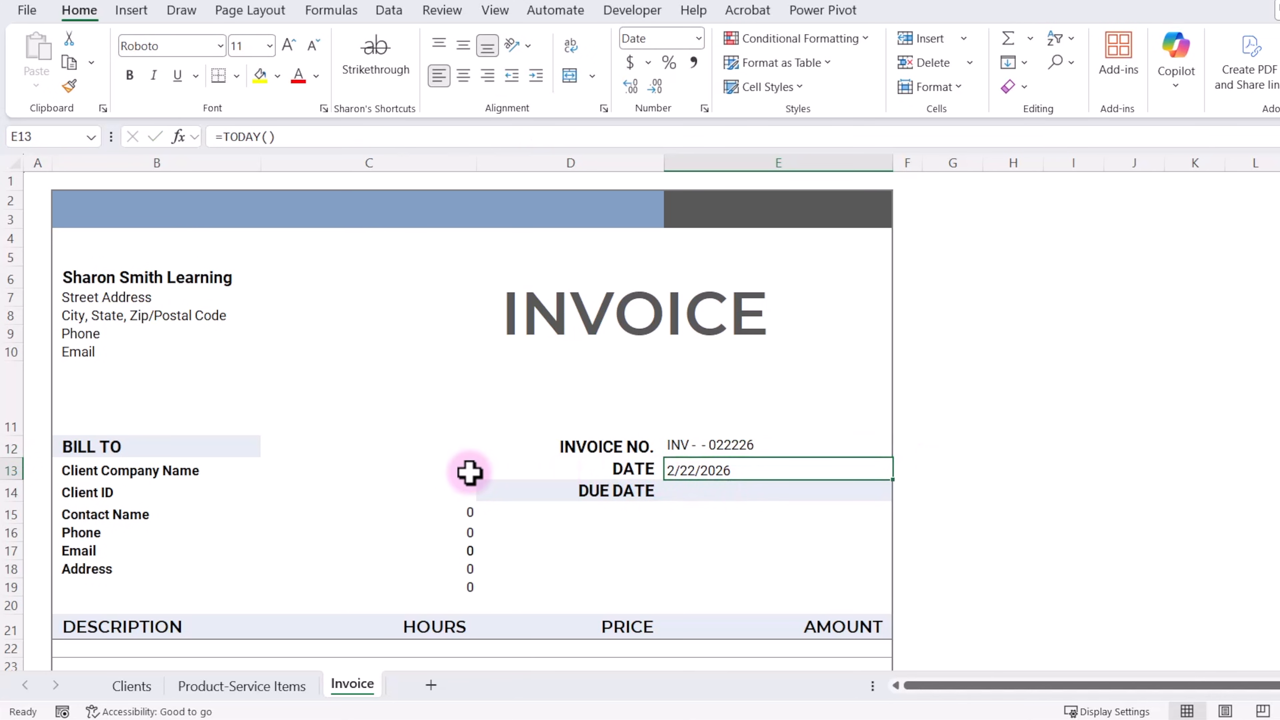
Choose Queens Comfort HVAC as the Client Company Name in cell C13.
click(423, 468)
click(485, 471)
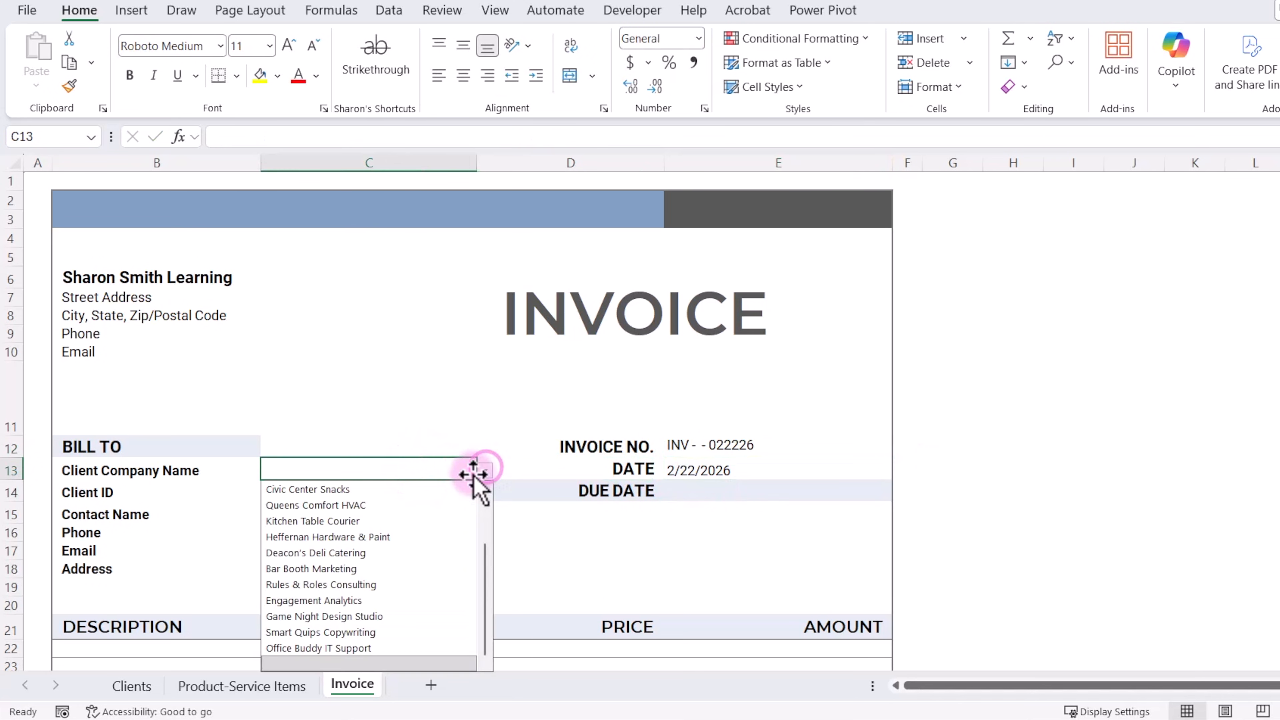
click(407, 503)
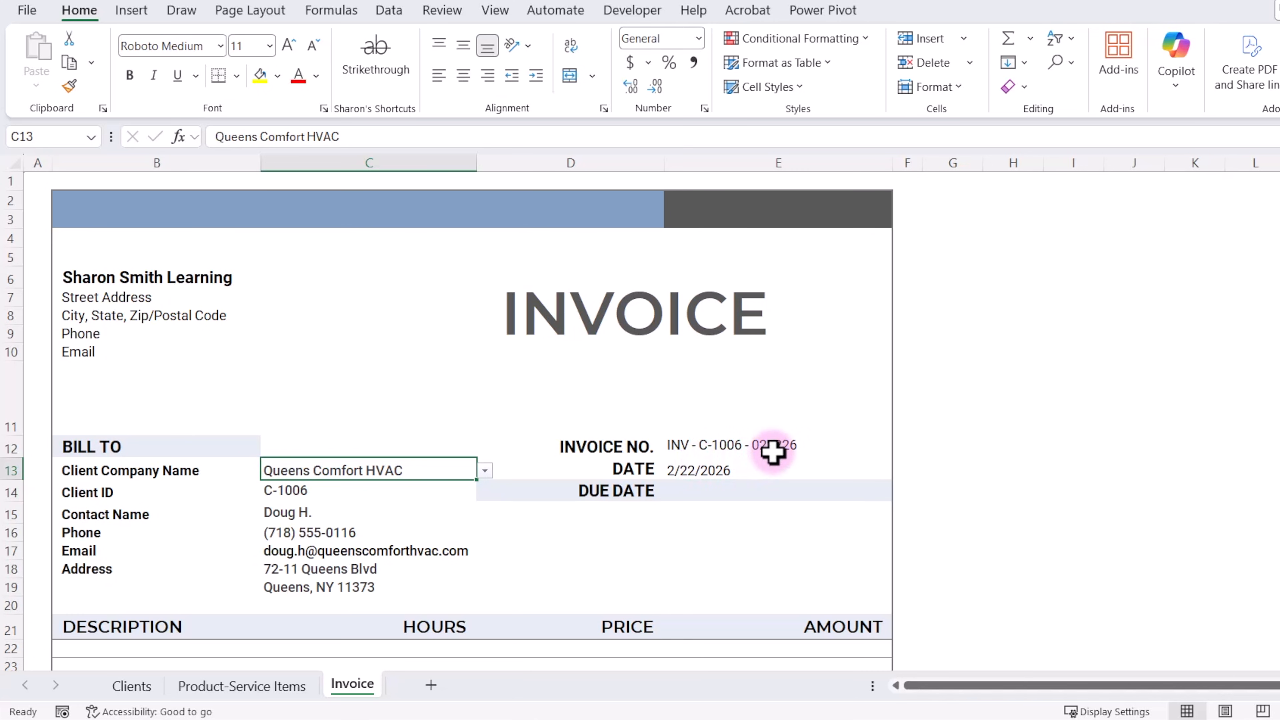
Review the PaymentTerms column on the Clients sheet and start an IF formula in the invoice's Due Date cell E14 testing C36="Net 15".
click(743, 493)
scroll(713, 465, down, 4)
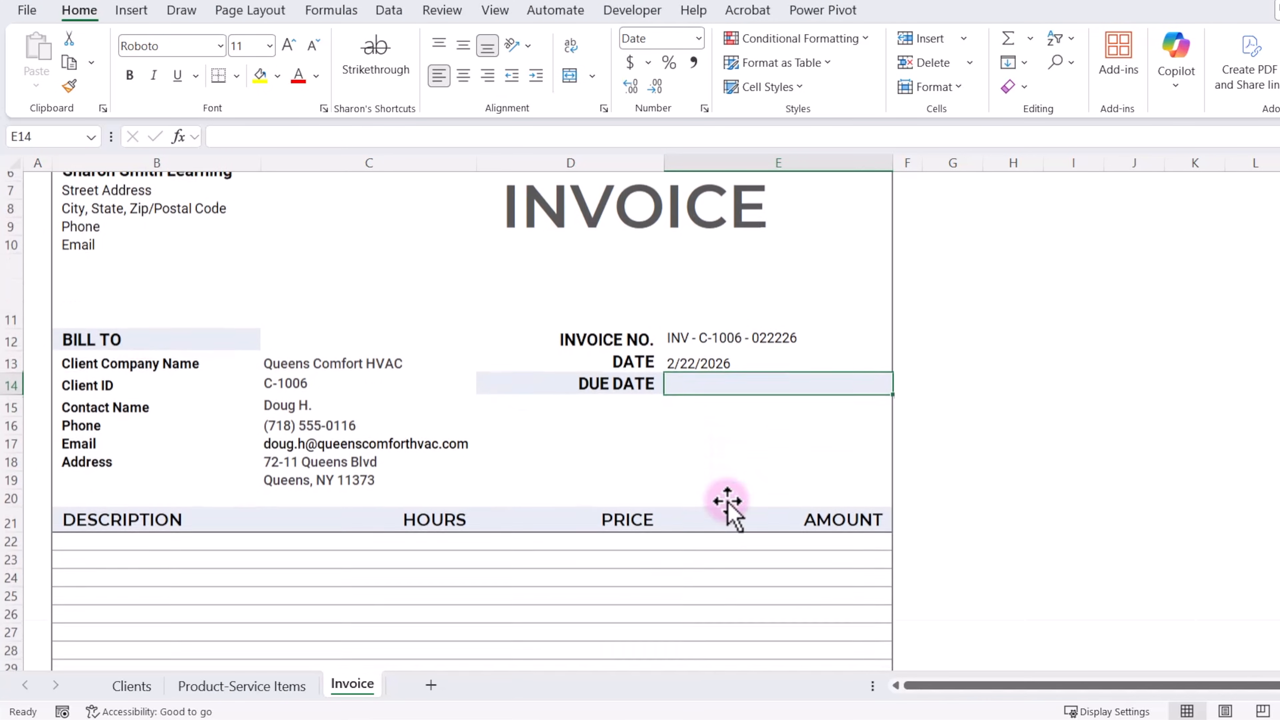
scroll(713, 463, down, 1)
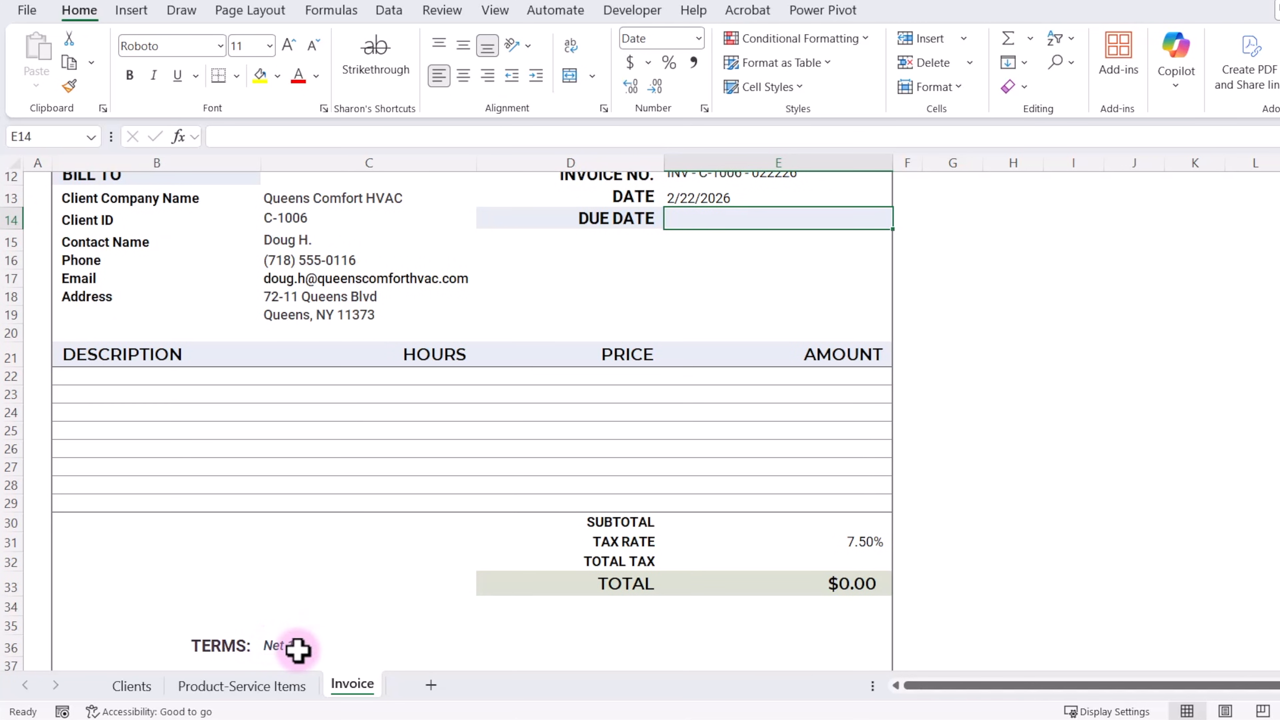
click(131, 686)
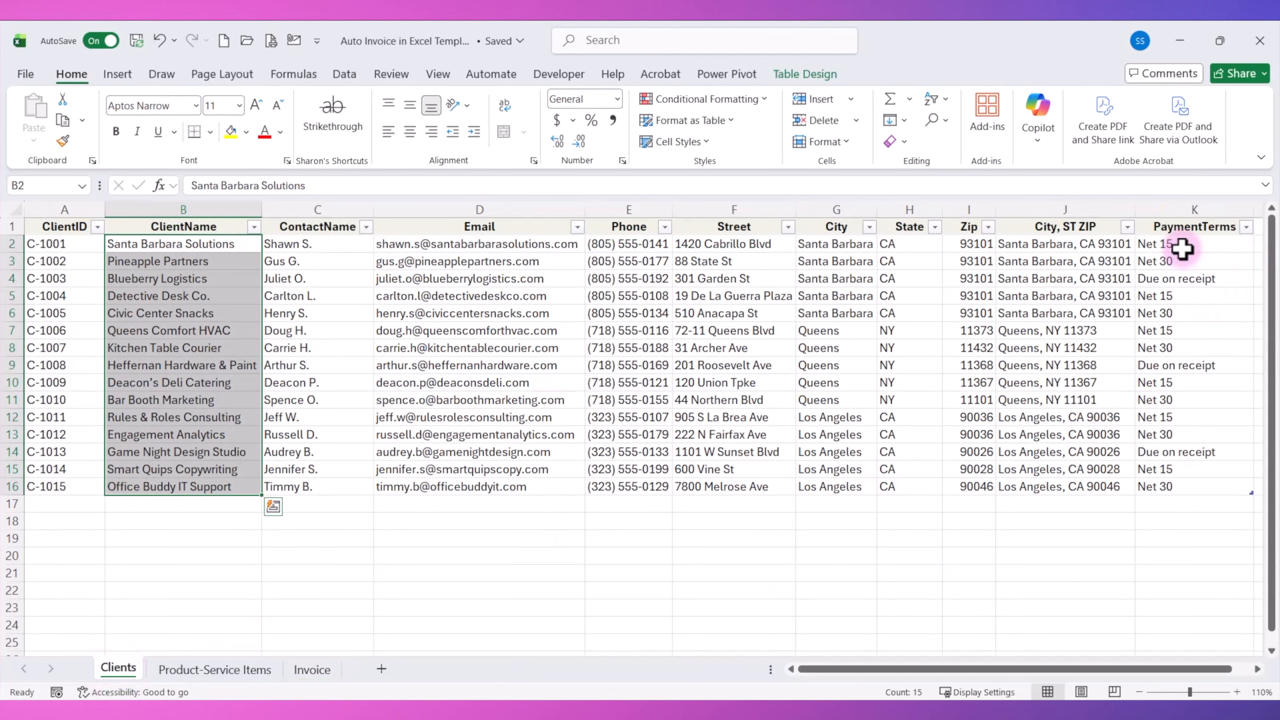
click(1235, 239)
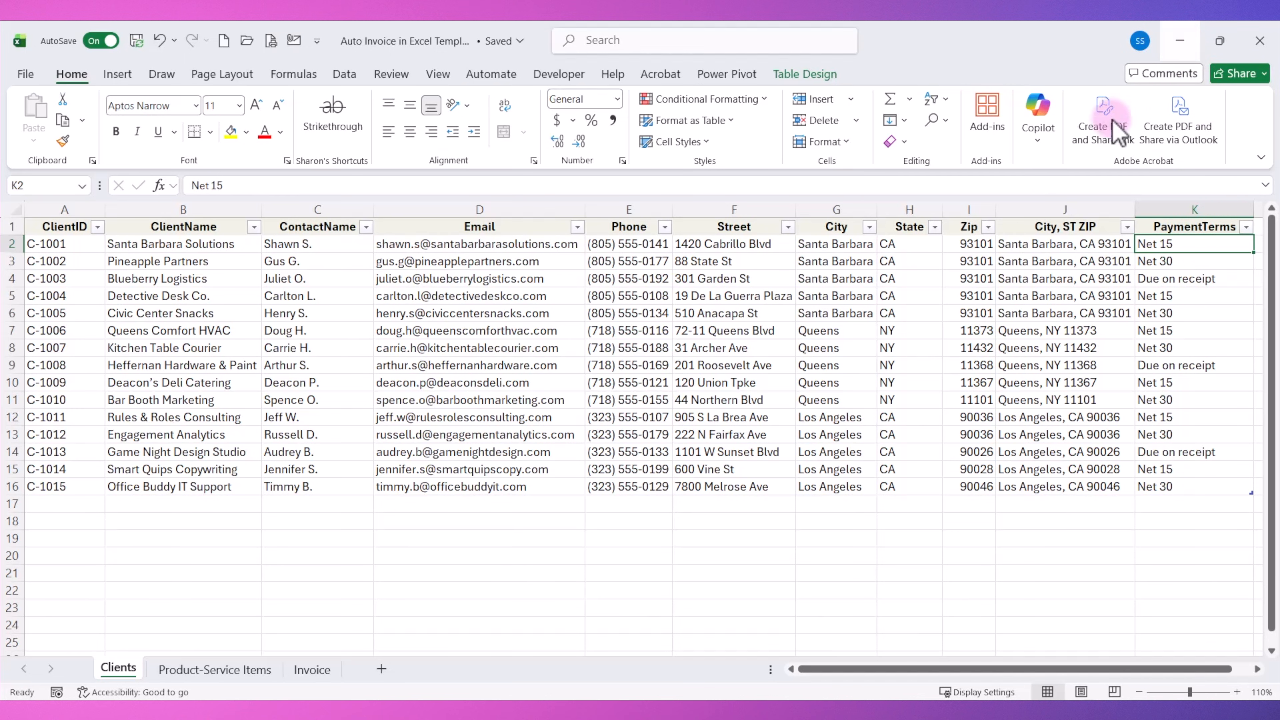
click(313, 669)
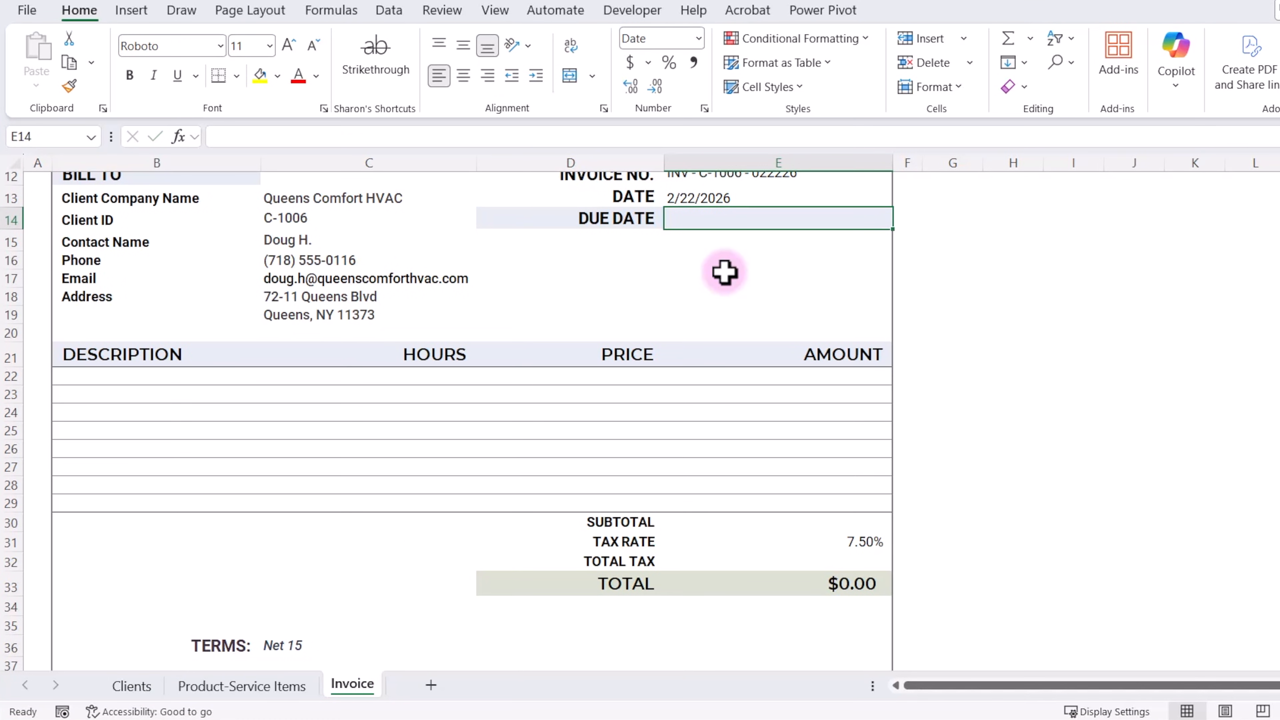
text(=IF)
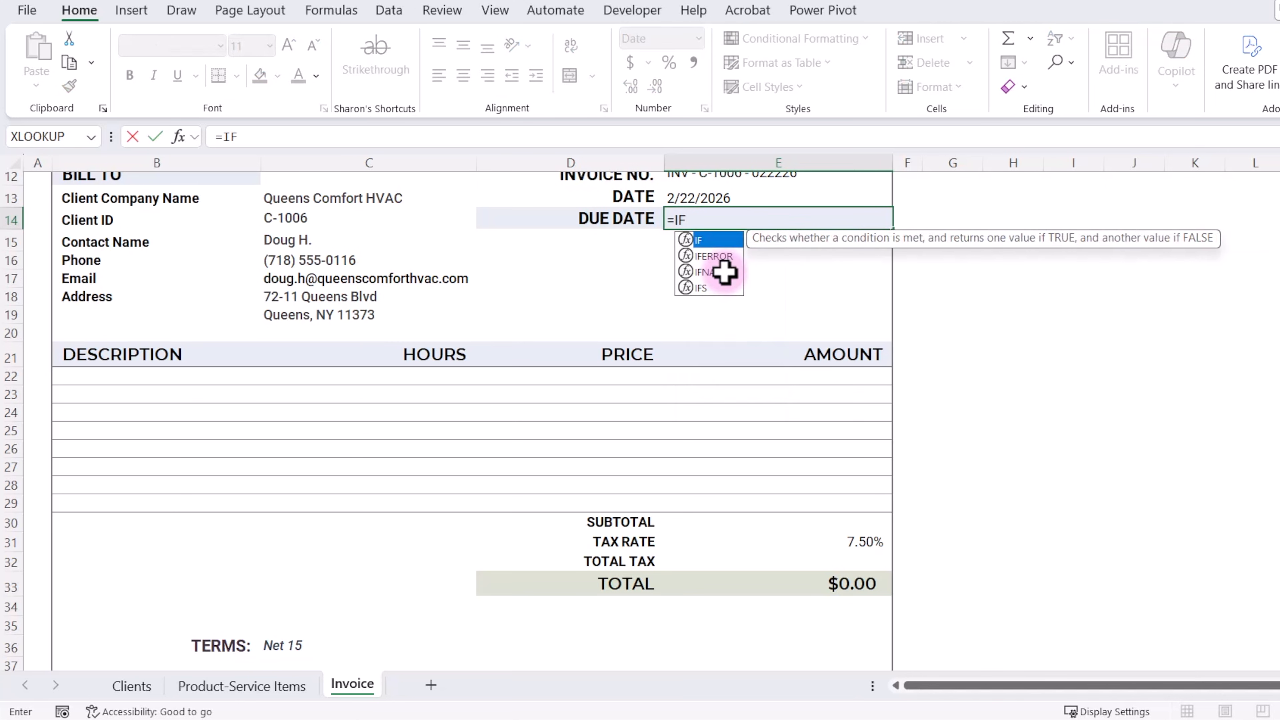
text(()
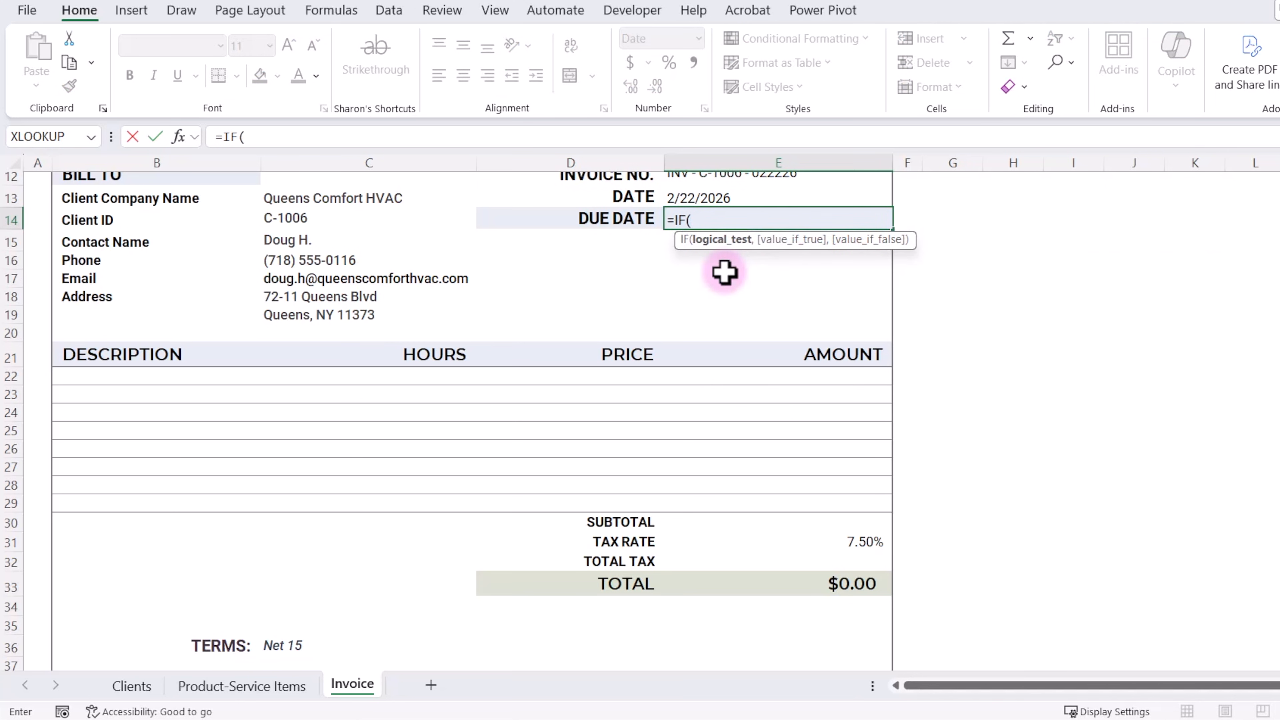
click(291, 645)
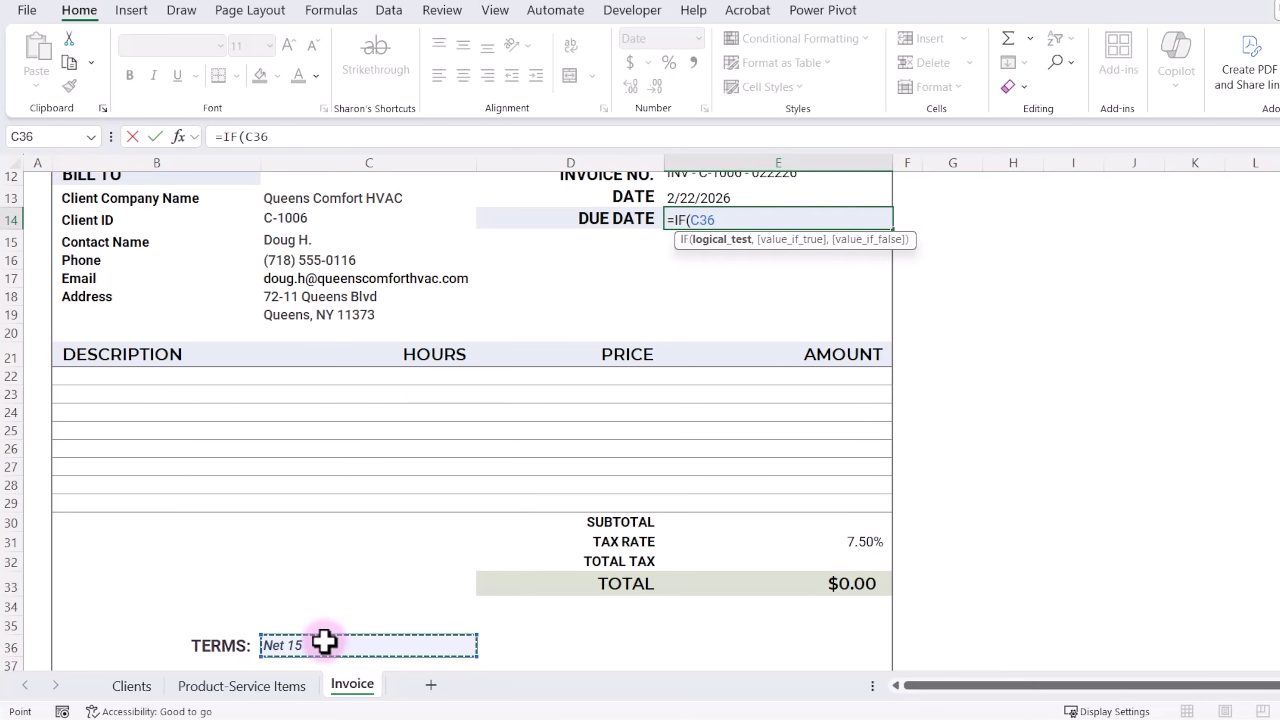
text(=)
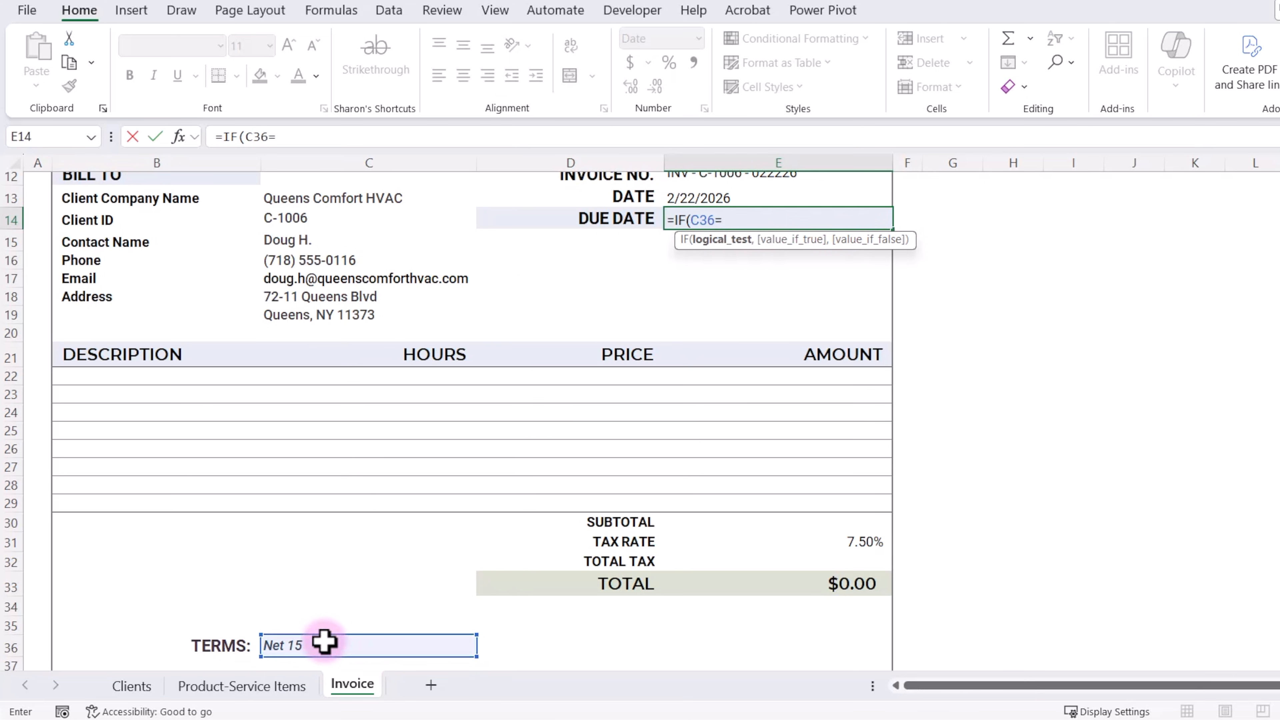
text("Net 15",)
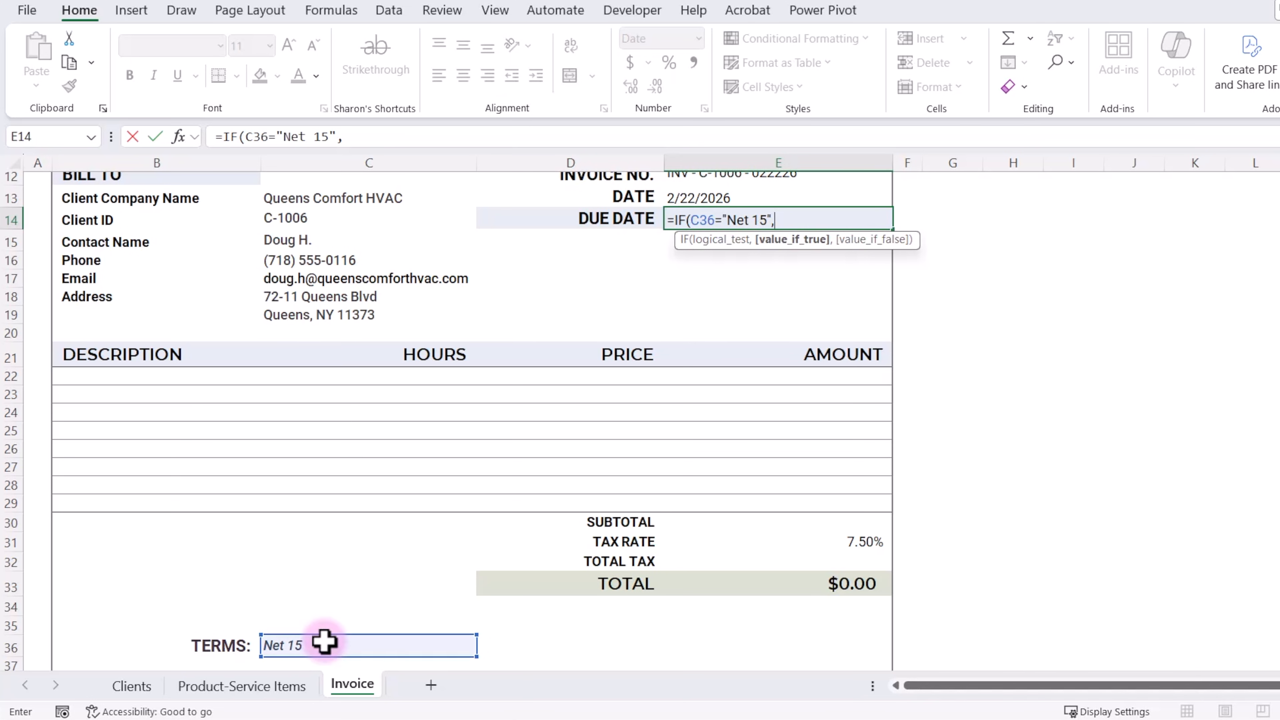
Set (E13+15) as the value if true for the "Net 15" test in the Due Date formula.
text(()
click(716, 196)
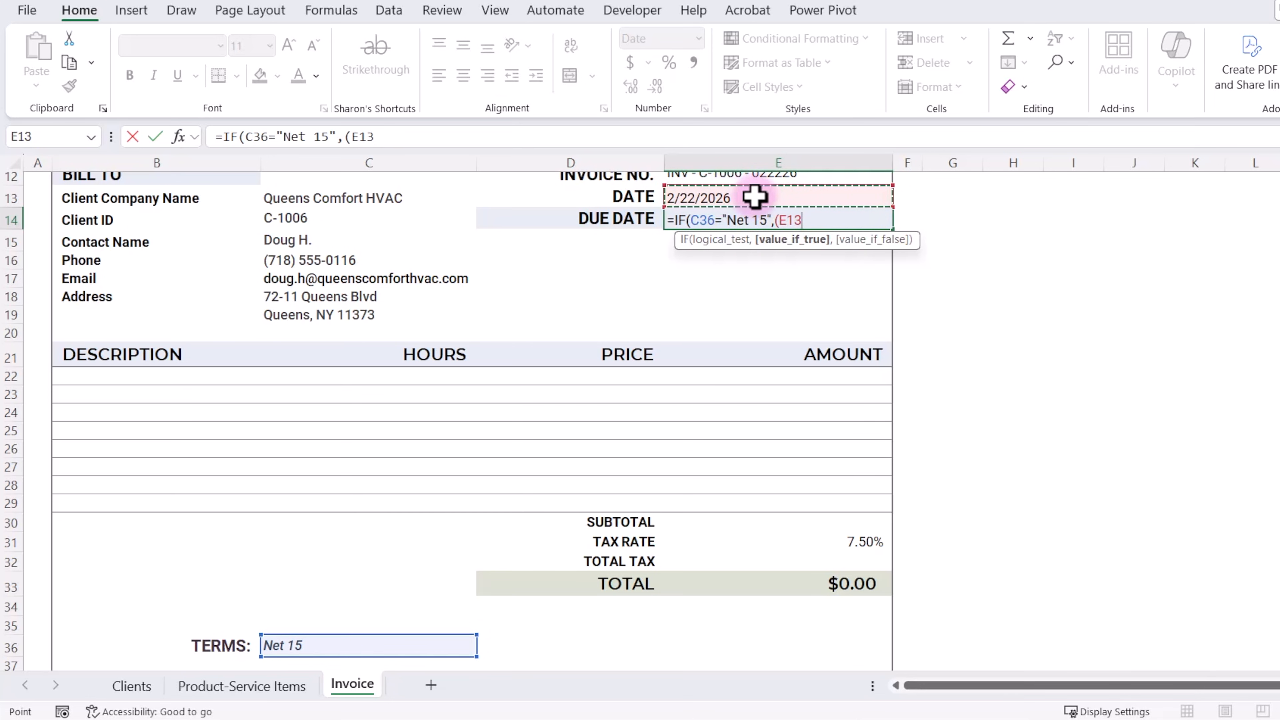
text(+15)
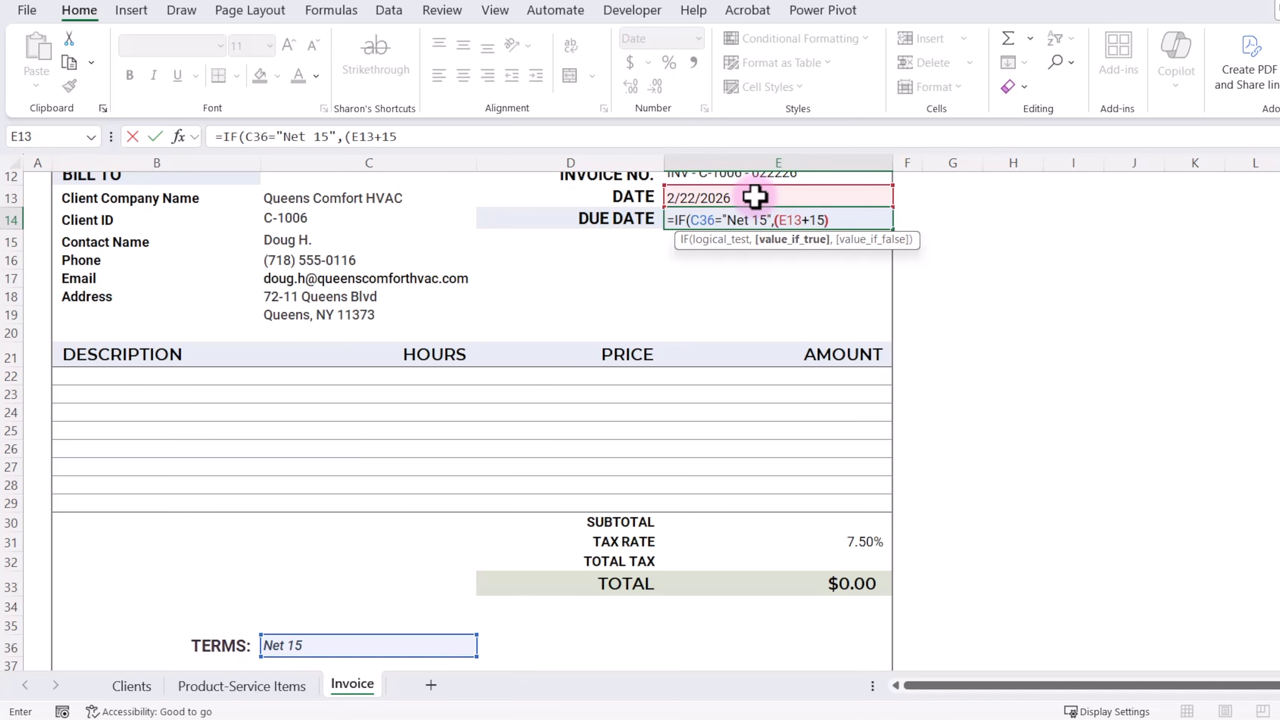
text(),)
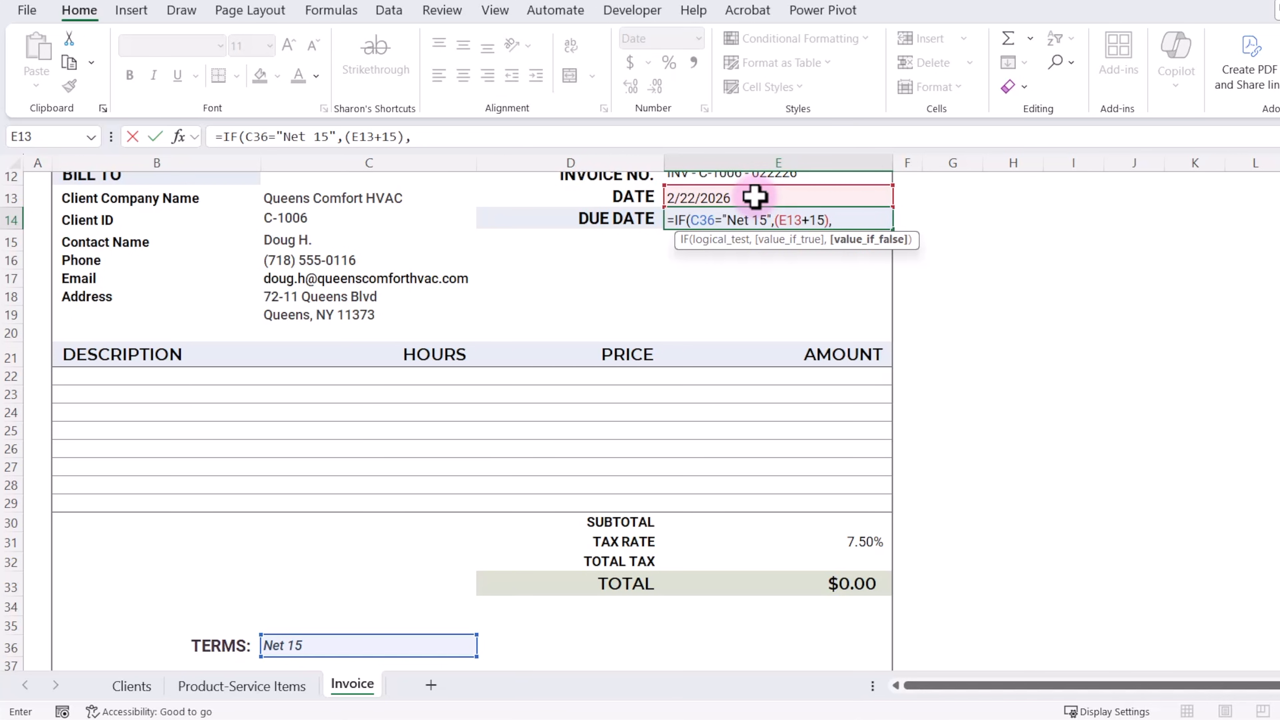
Nest a second IF in the Due Date formula that returns E13+30 when the Terms cell C36 equals "Net 30".
text(IF()
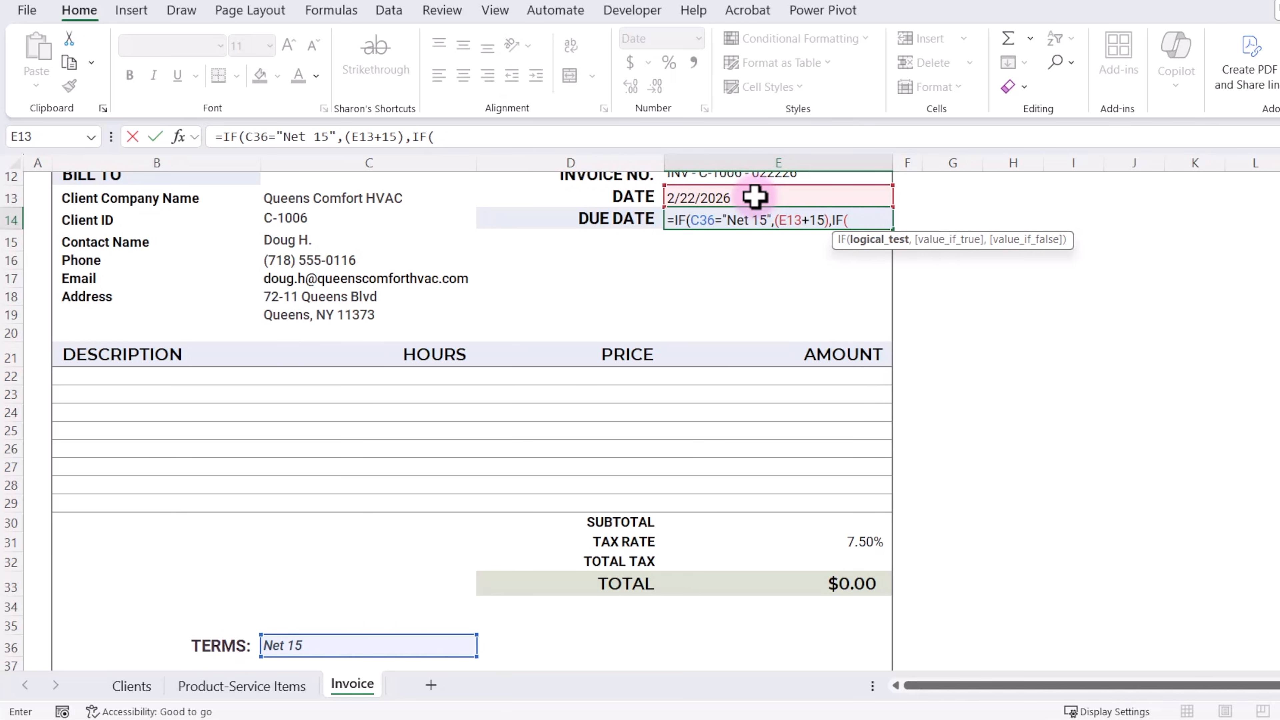
click(336, 646)
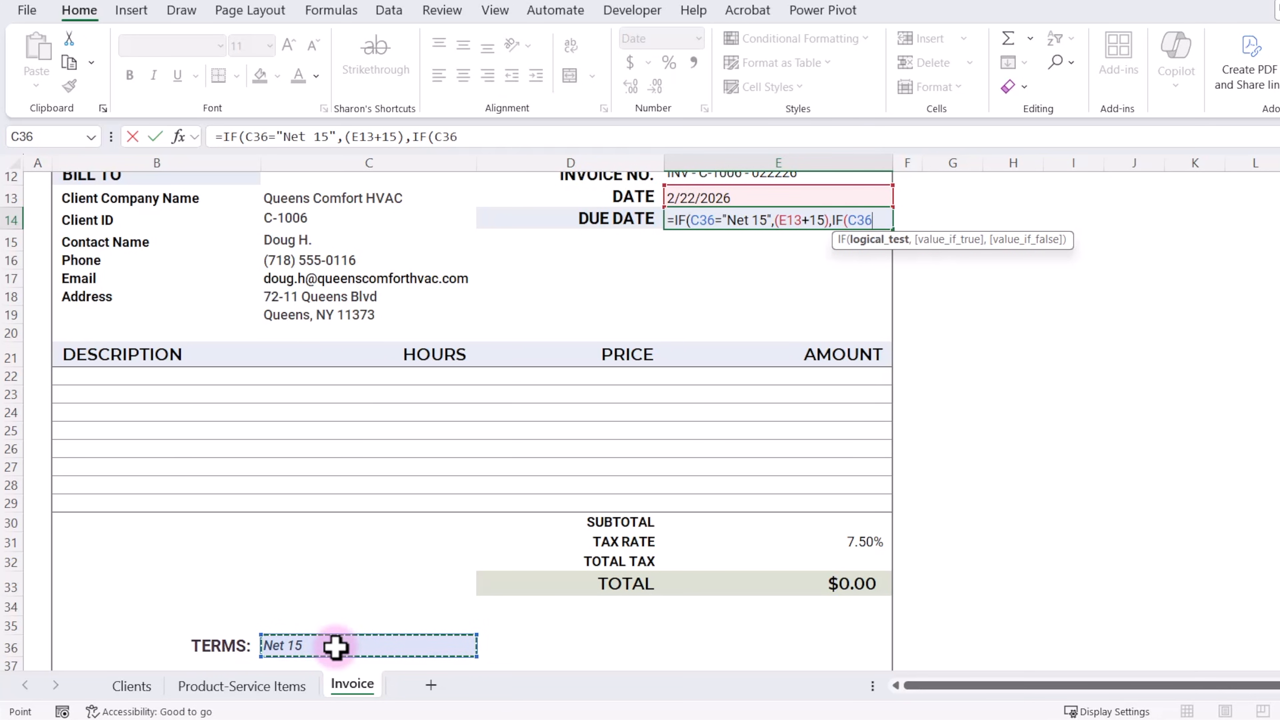
text(=")
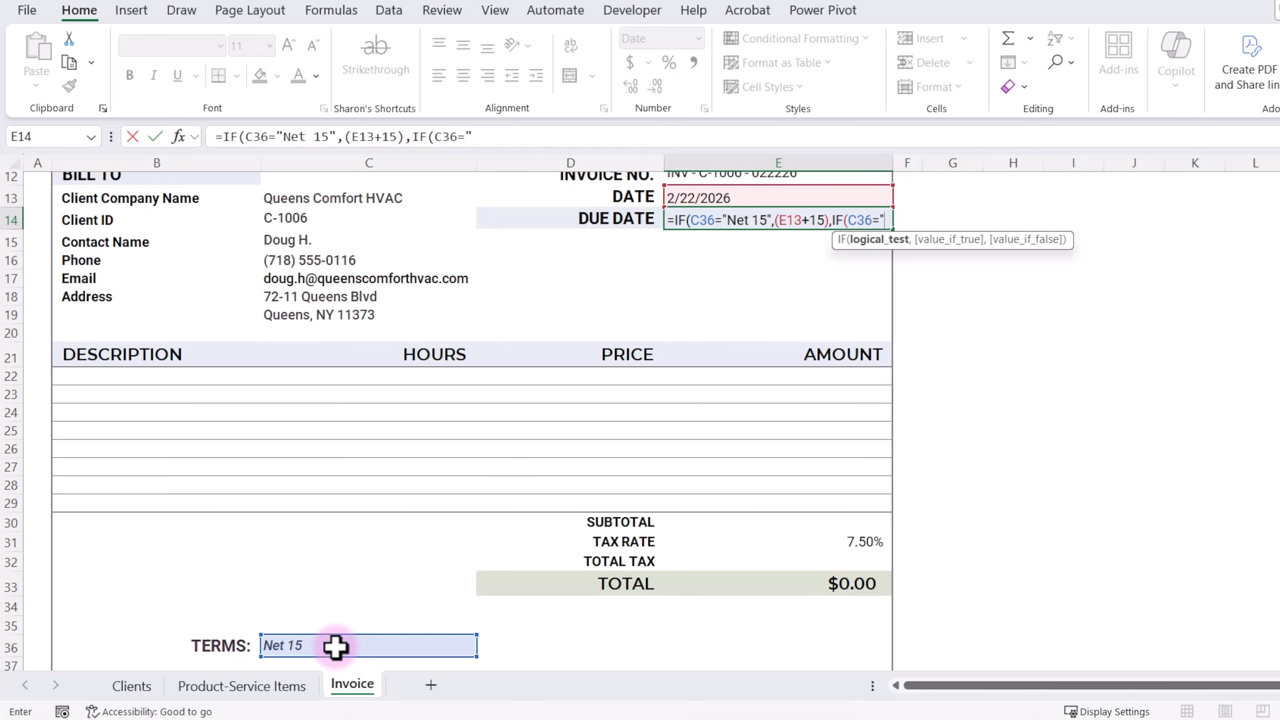
text(Net 30")
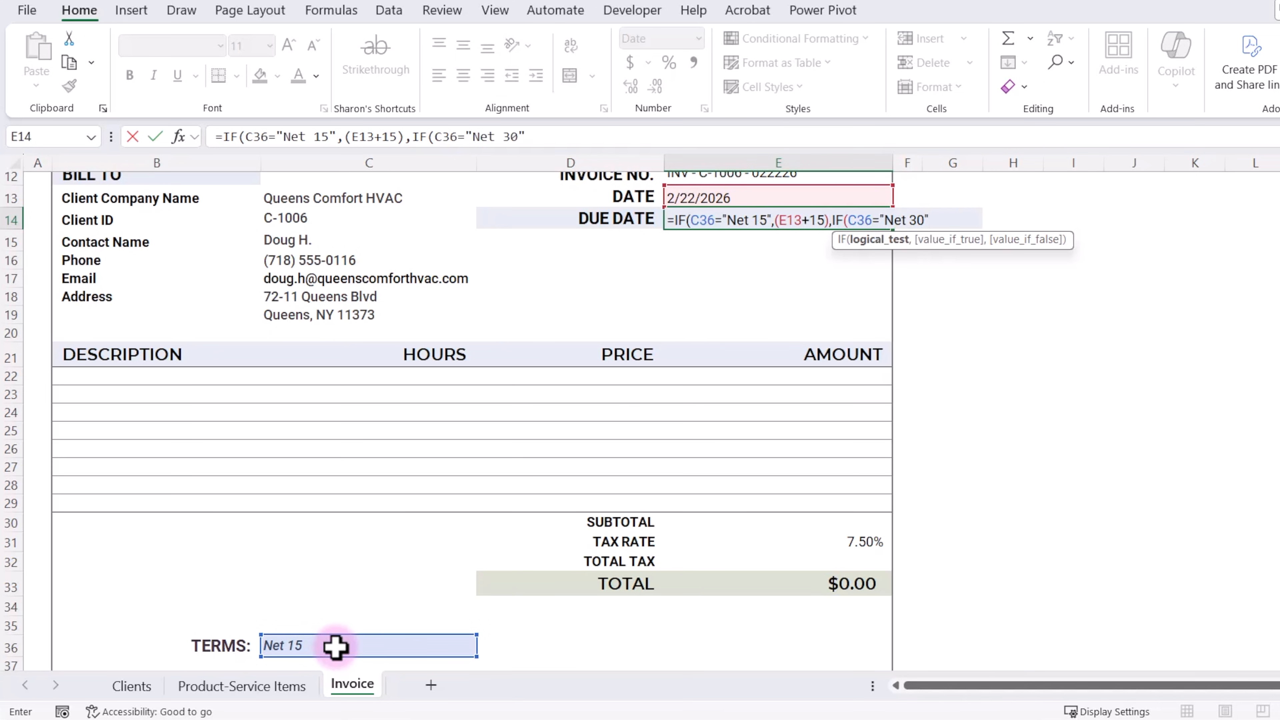
text(,()
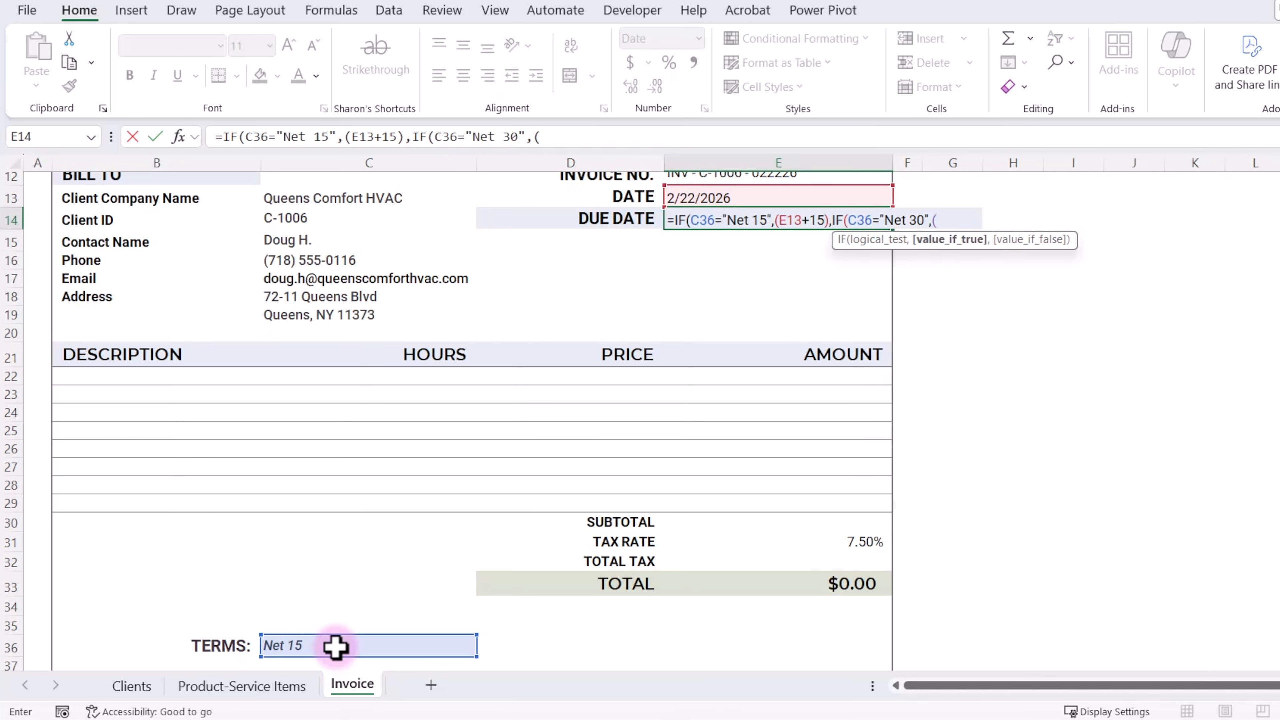
click(716, 196)
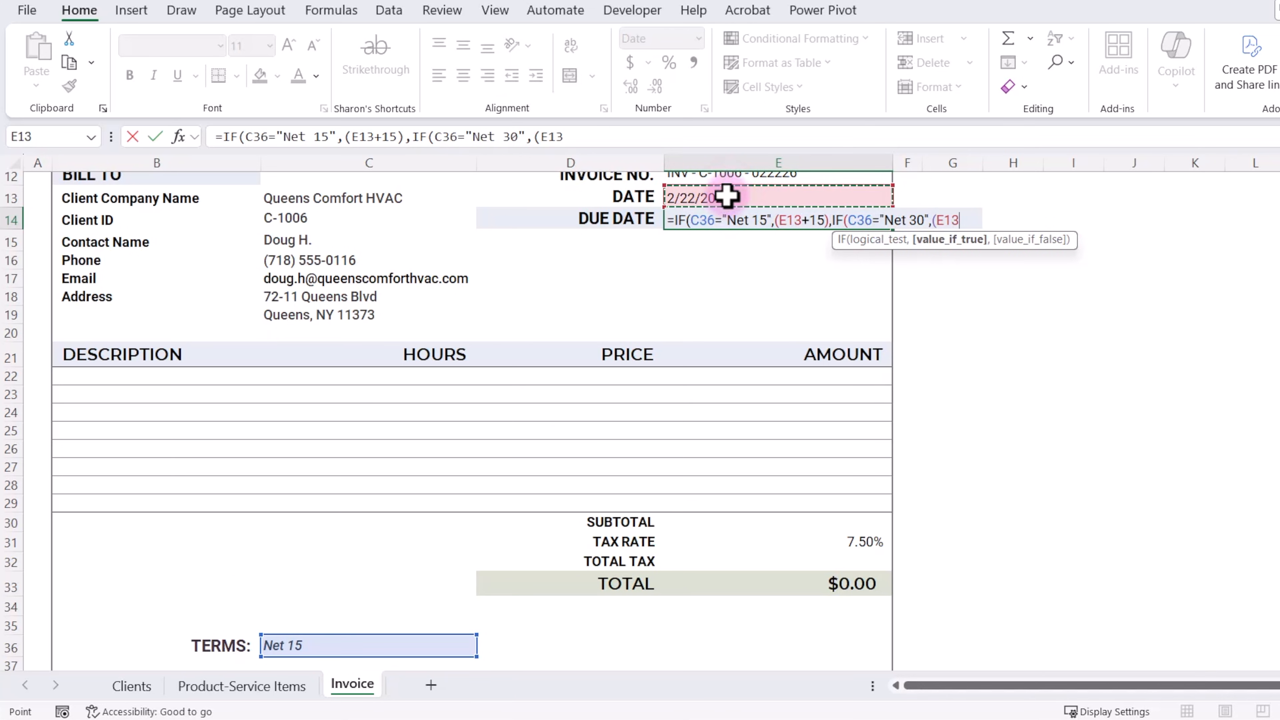
text(+30)
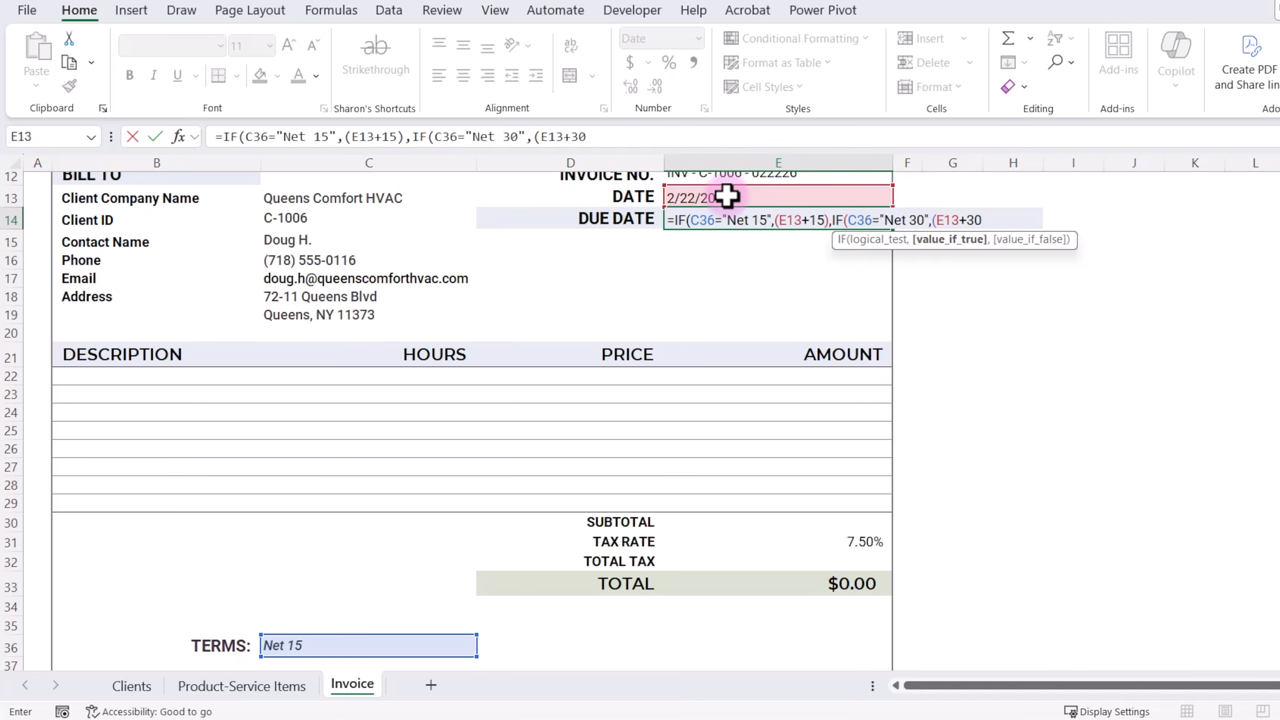
Nest a third IF in the Due Date formula returning "Due on receipt" when C36="Due on receipt", and complete the formula.
text(),IF()
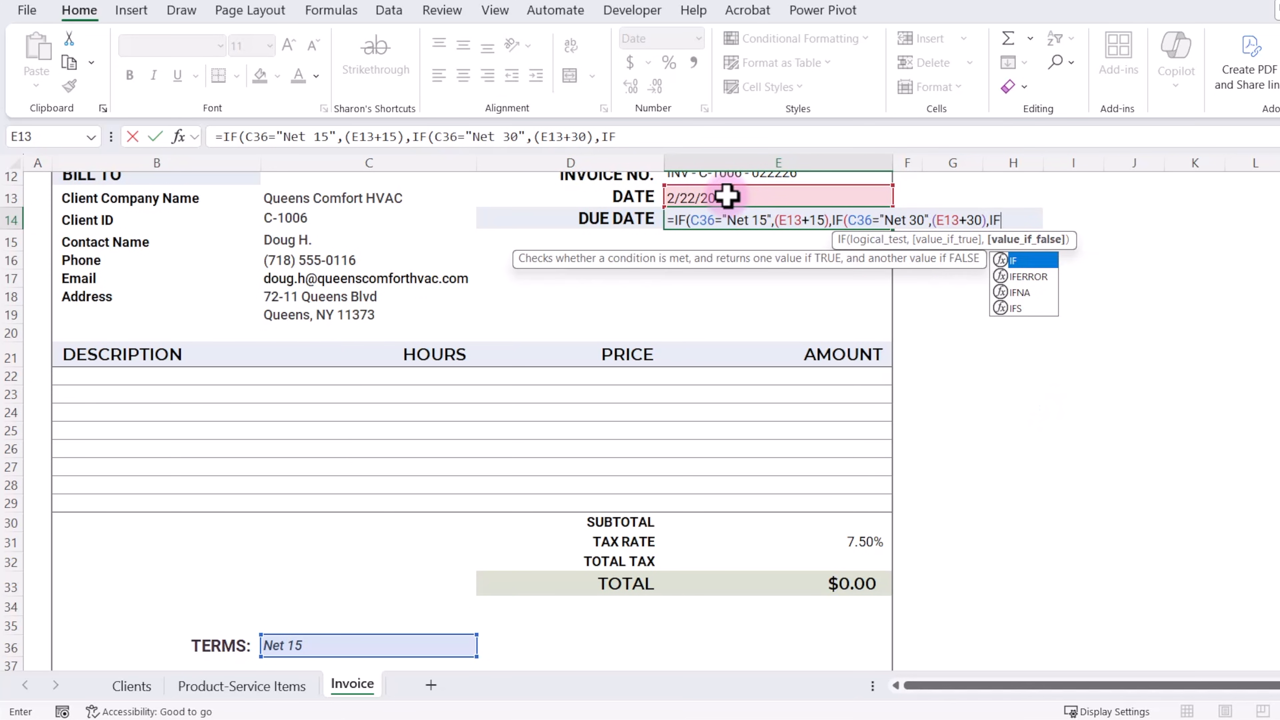
click(309, 648)
text(=)
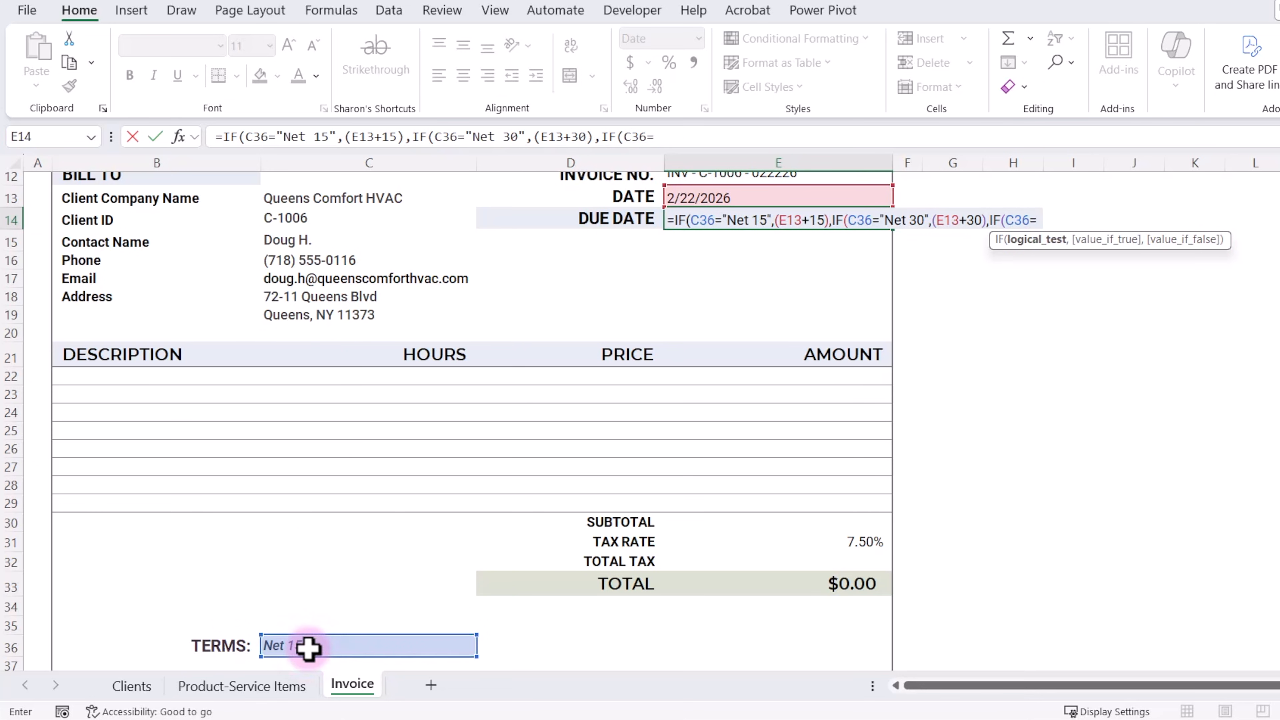
text("Due on)
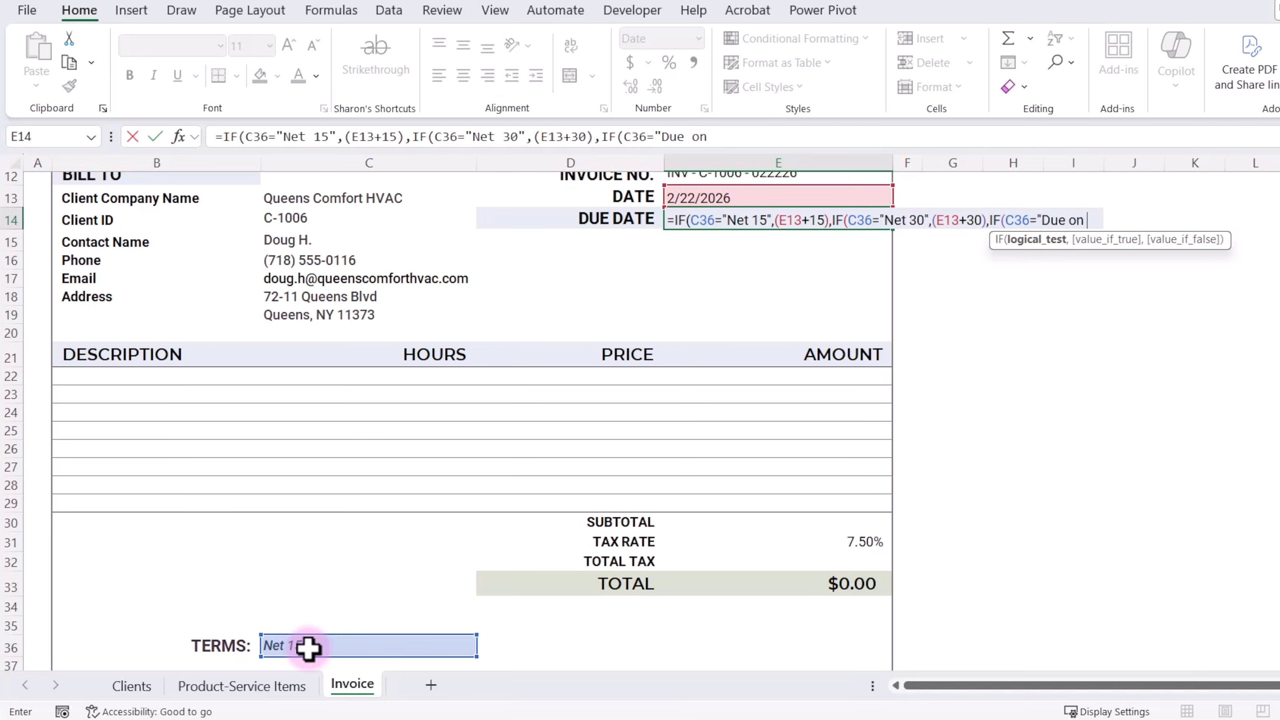
text( receipt)
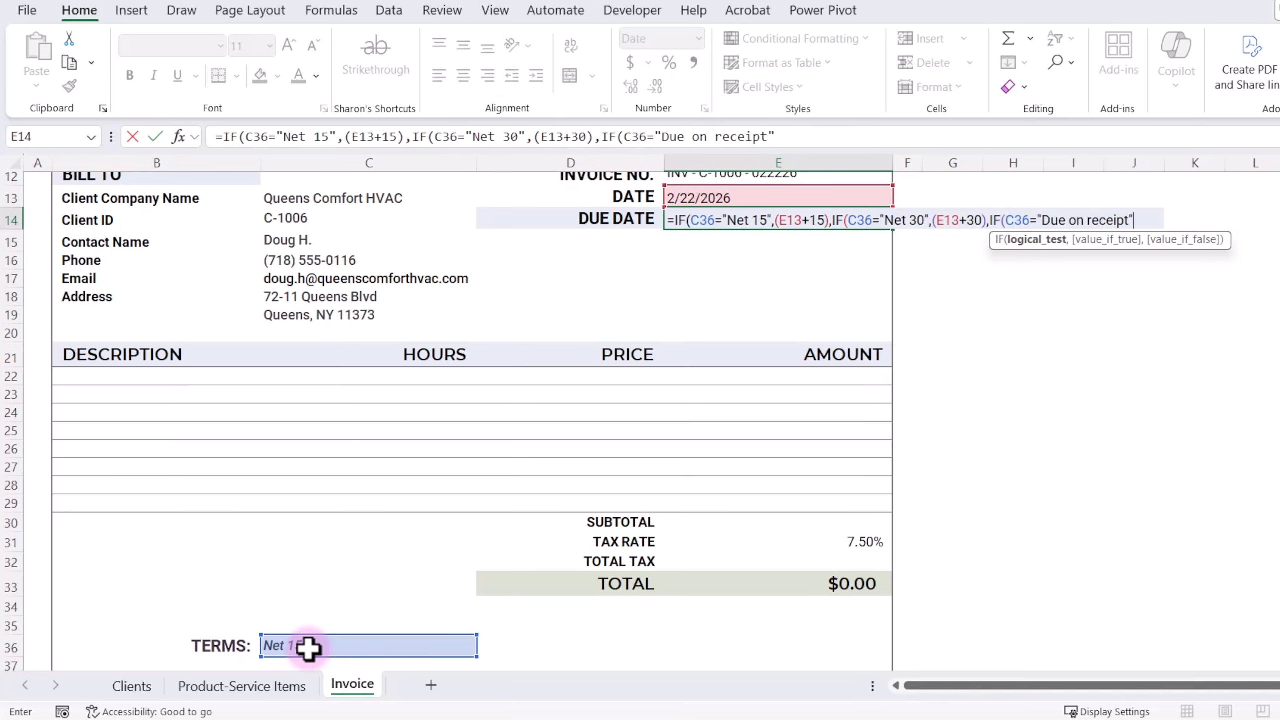
text(,)
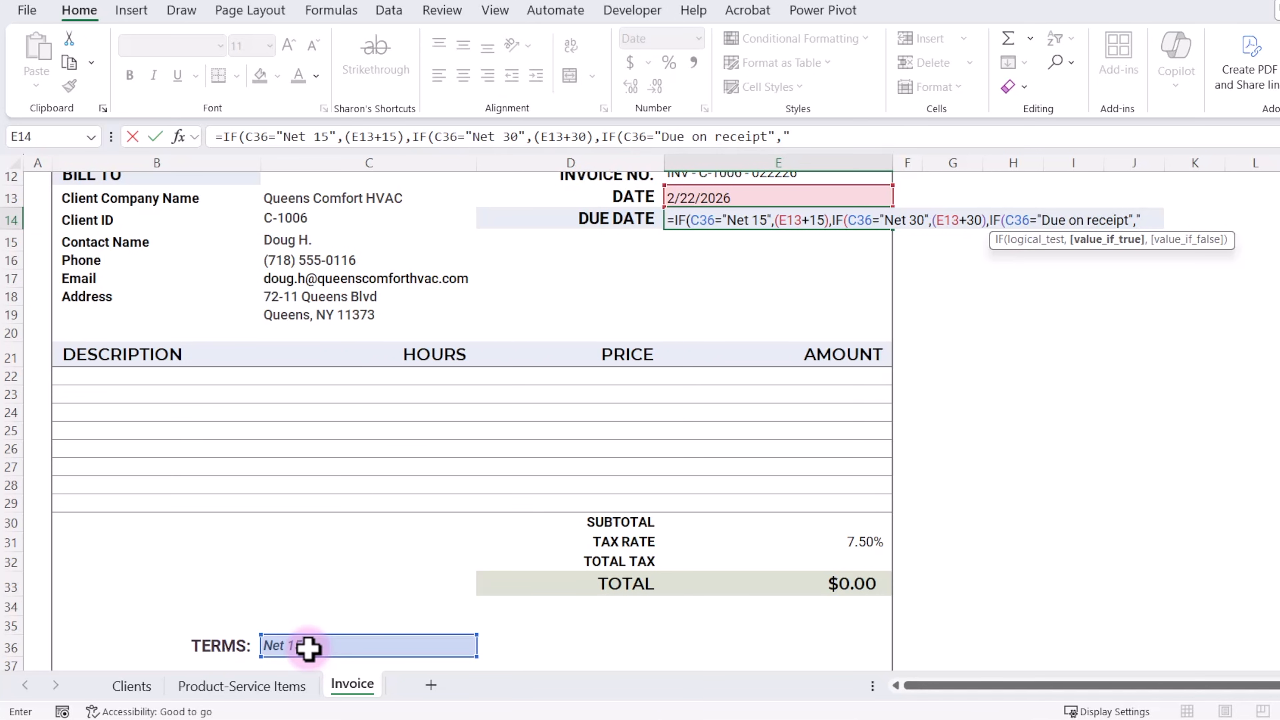
text("Due on receipt)
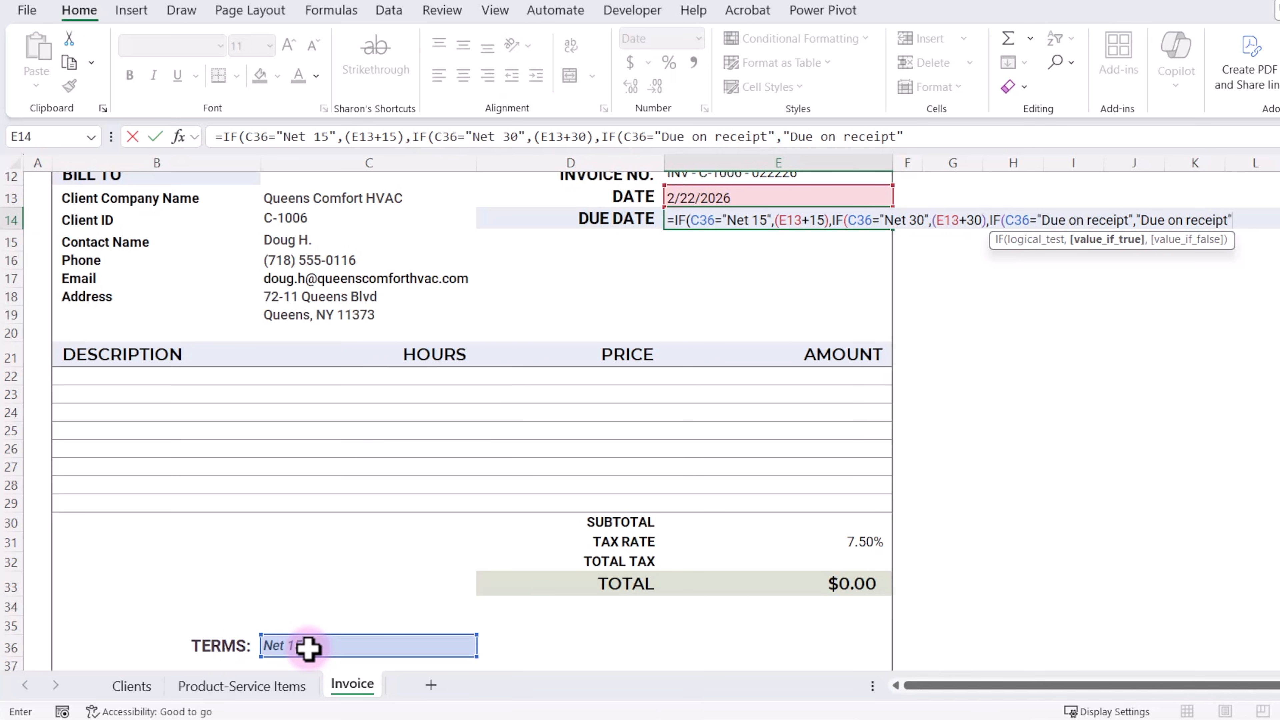
text(","Due on receipt"))
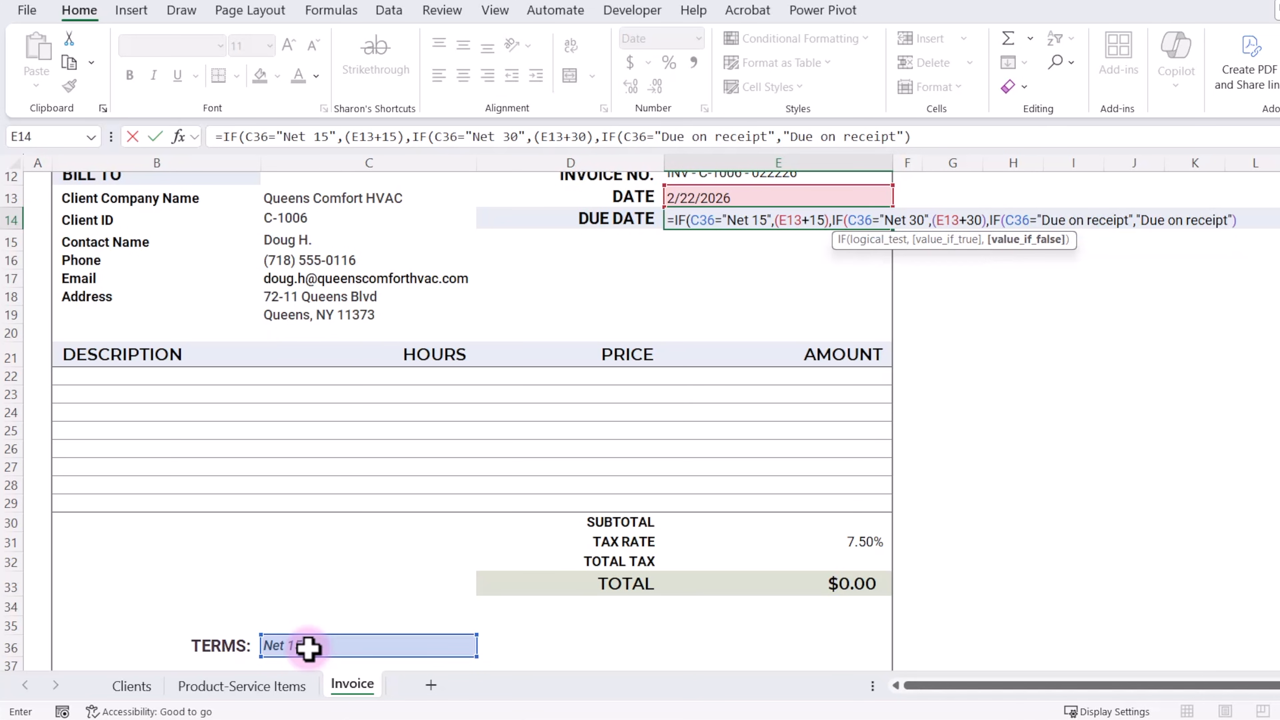
text()))
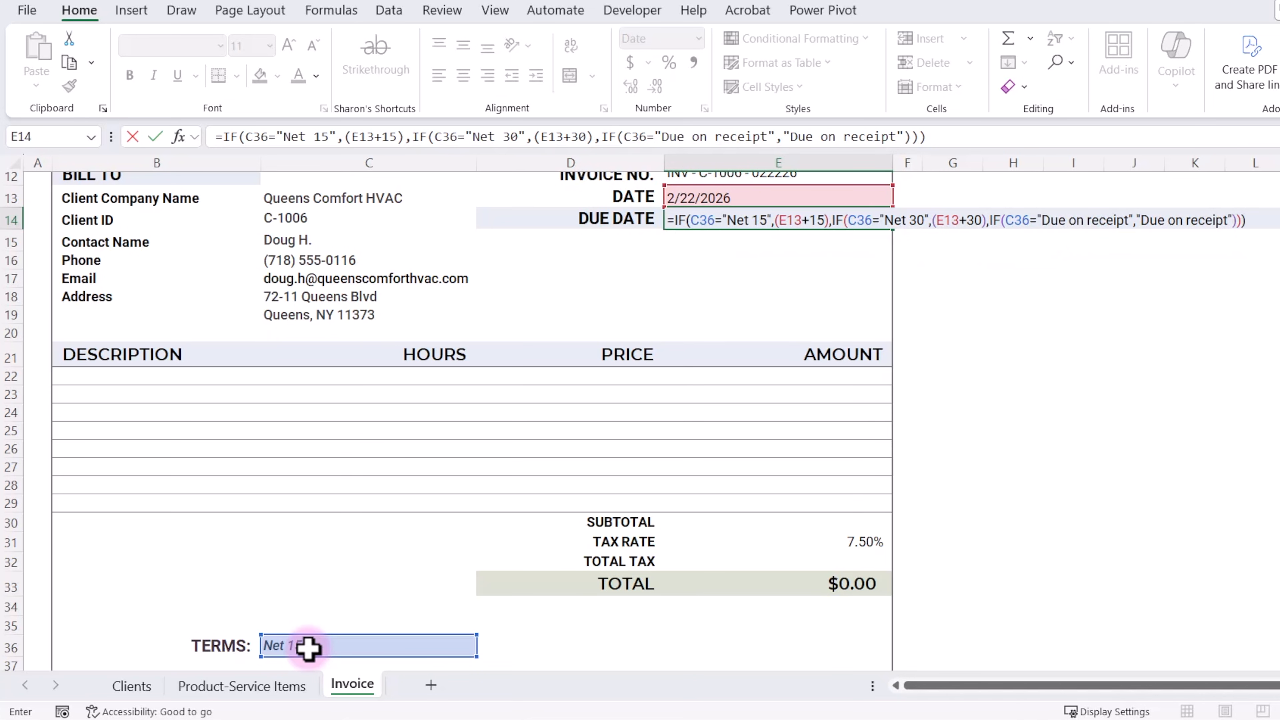
key(Return)
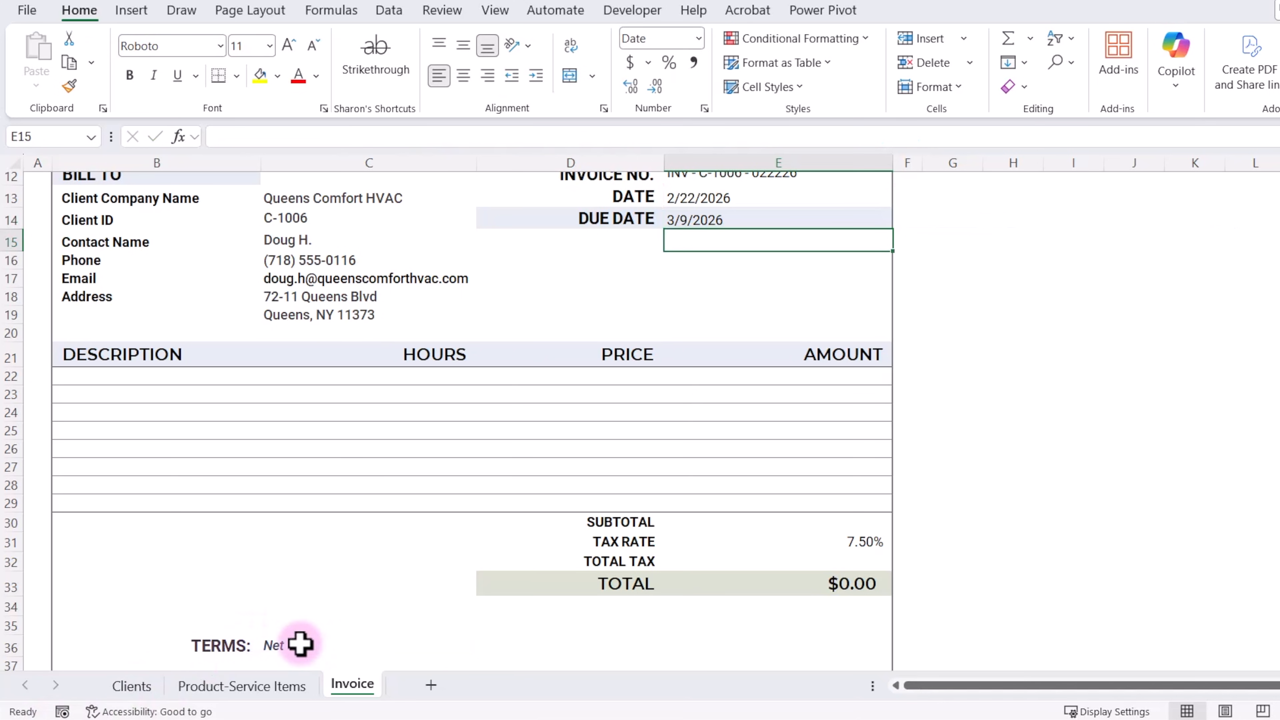
Test the Due Date formula by setting the Client Company Name in C13 to Pineapple Partners, followed by Blueberry Logistics.
scroll(311, 643, up, 1)
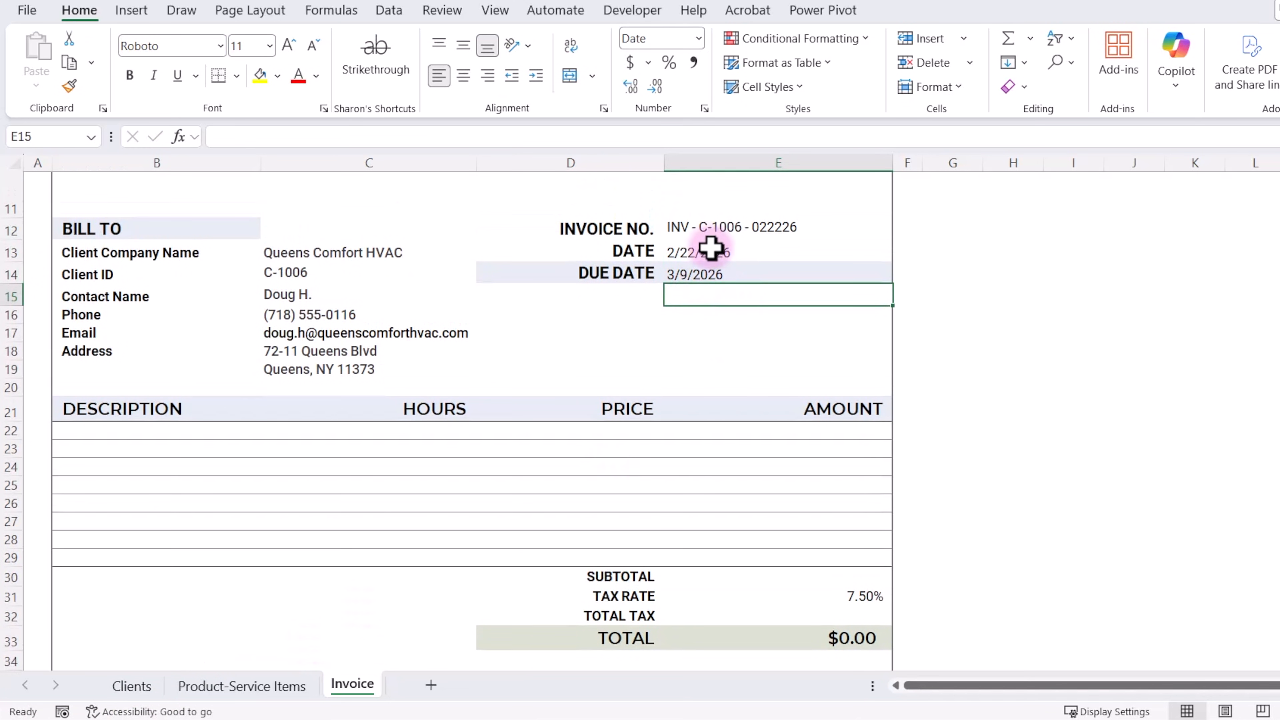
click(405, 255)
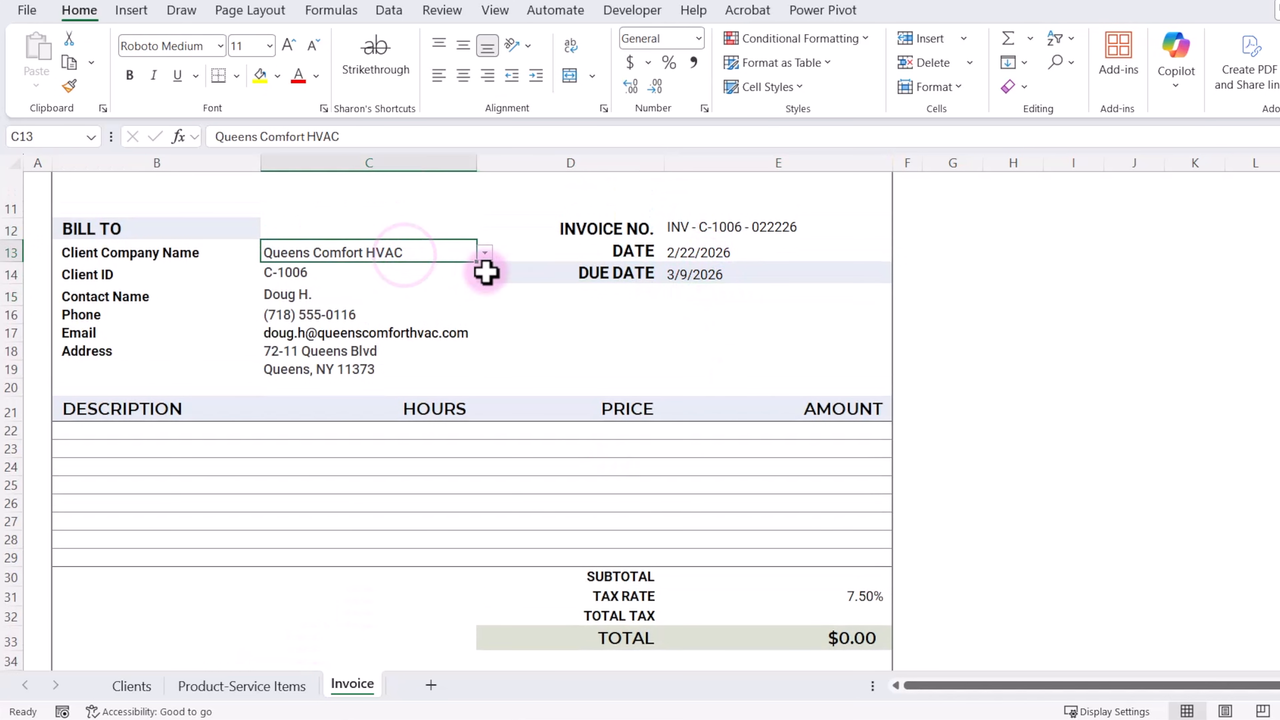
click(485, 252)
scroll(421, 313, up, 1)
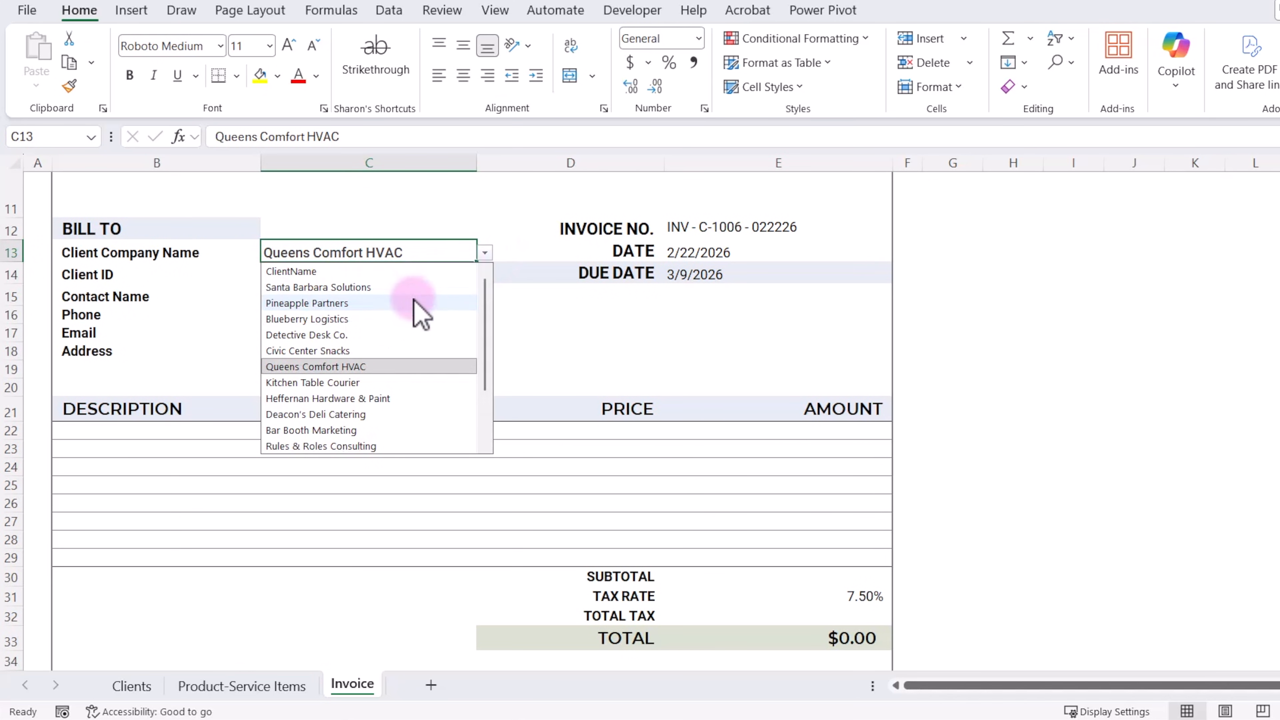
click(356, 304)
scroll(371, 480, down, 1)
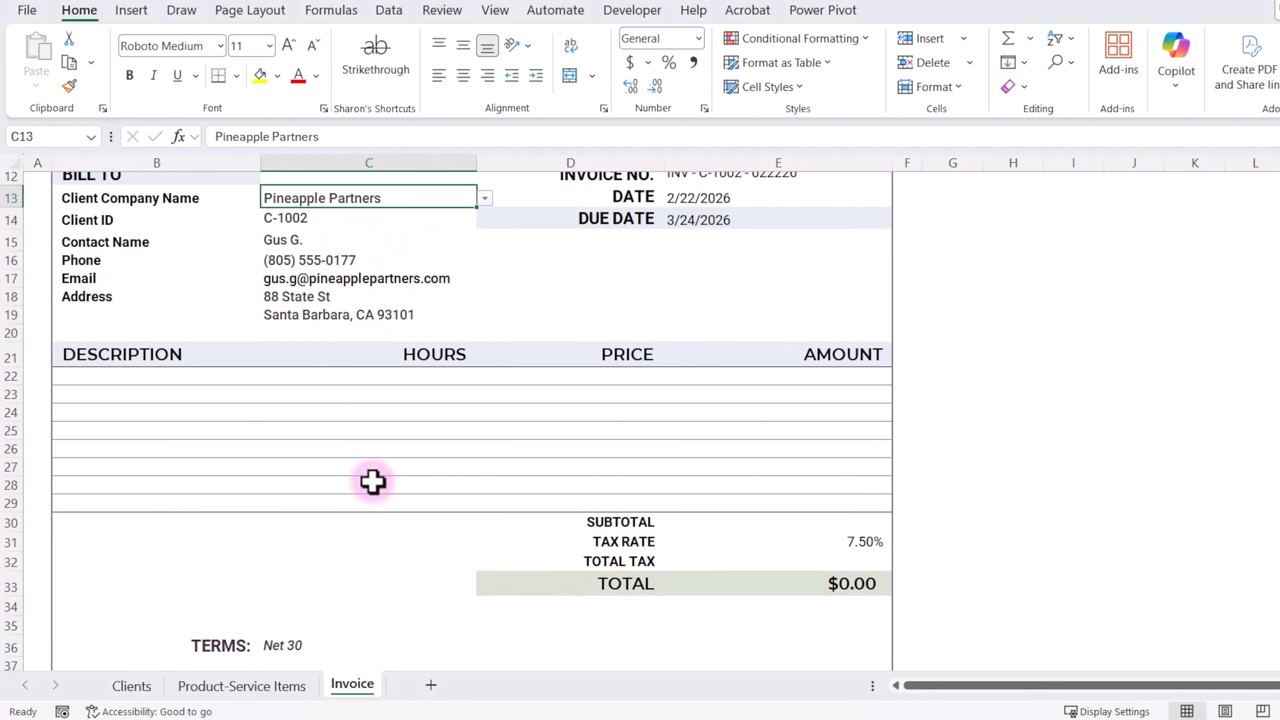
click(486, 199)
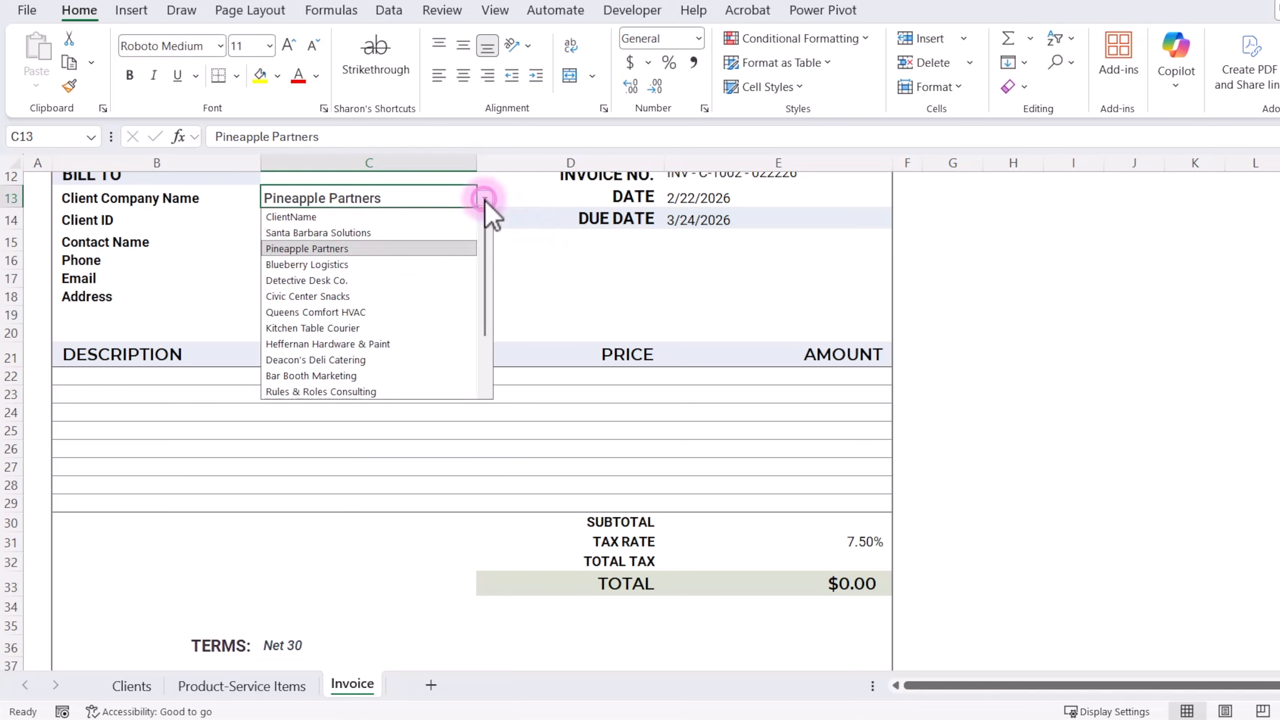
click(385, 268)
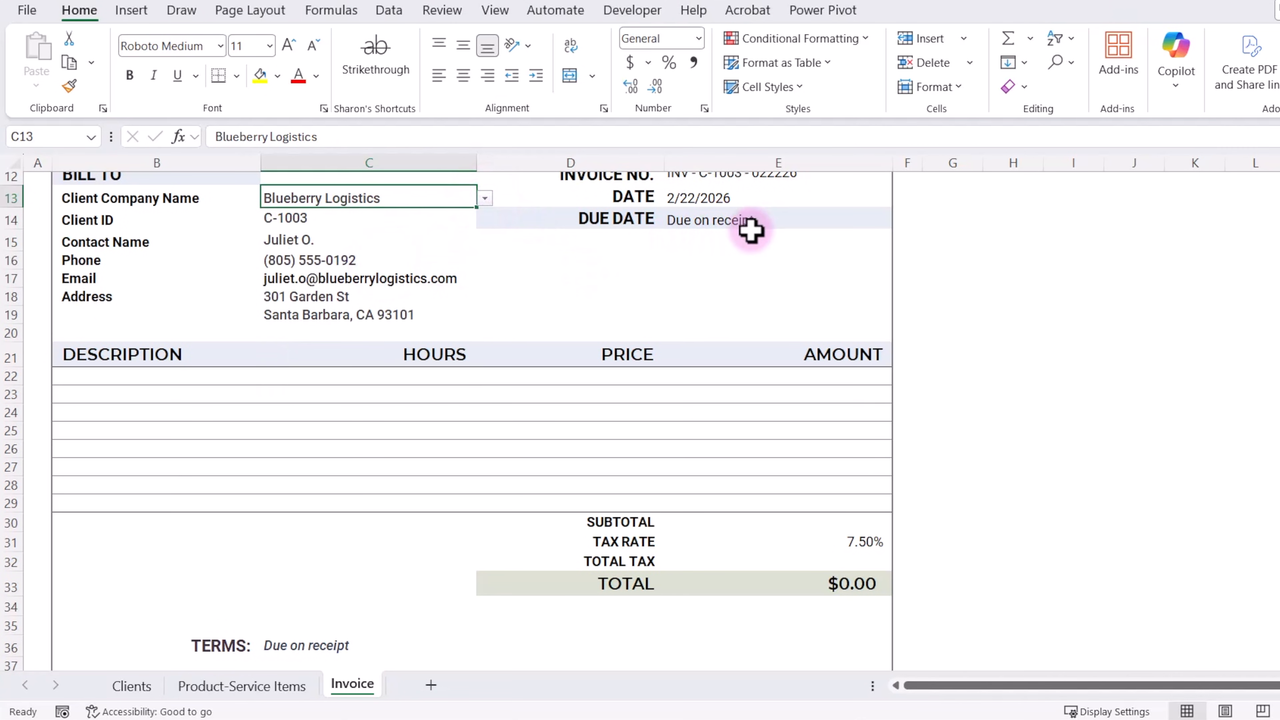
Add a List data validation to the invoice's Description cell B22, sourced from column B of the Product-Service Items sheet.
click(157, 376)
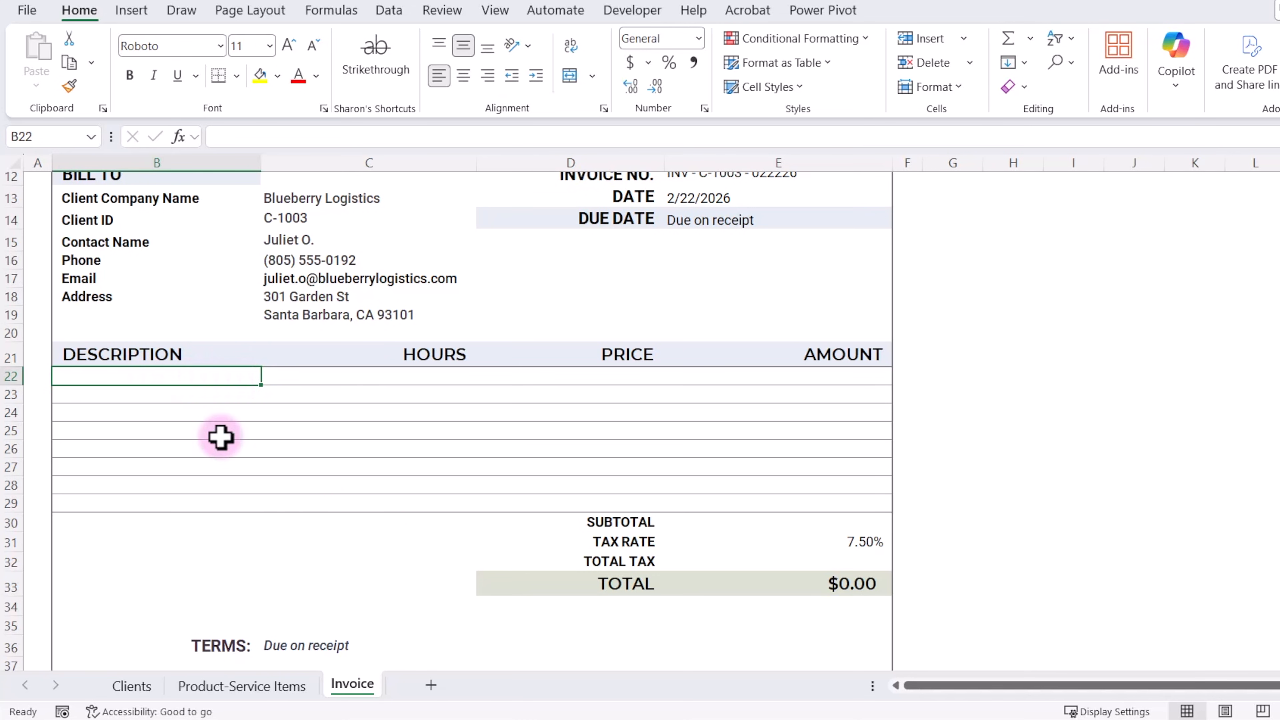
click(235, 691)
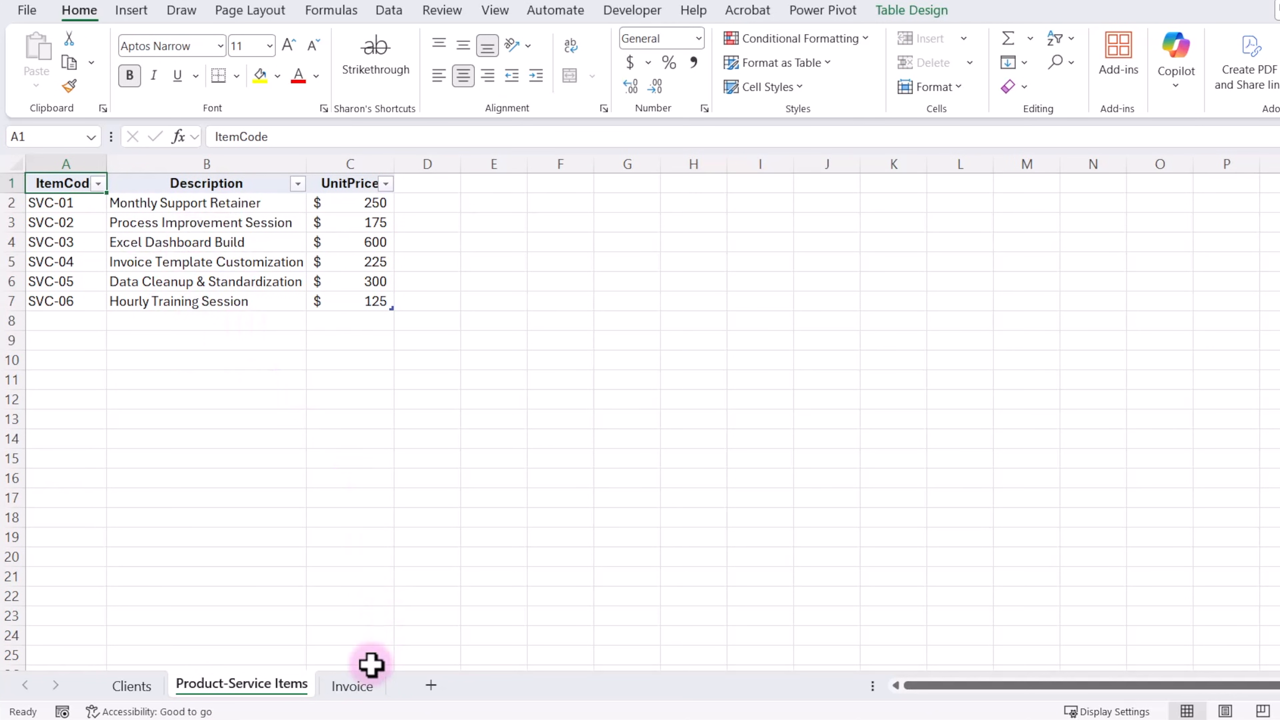
click(355, 690)
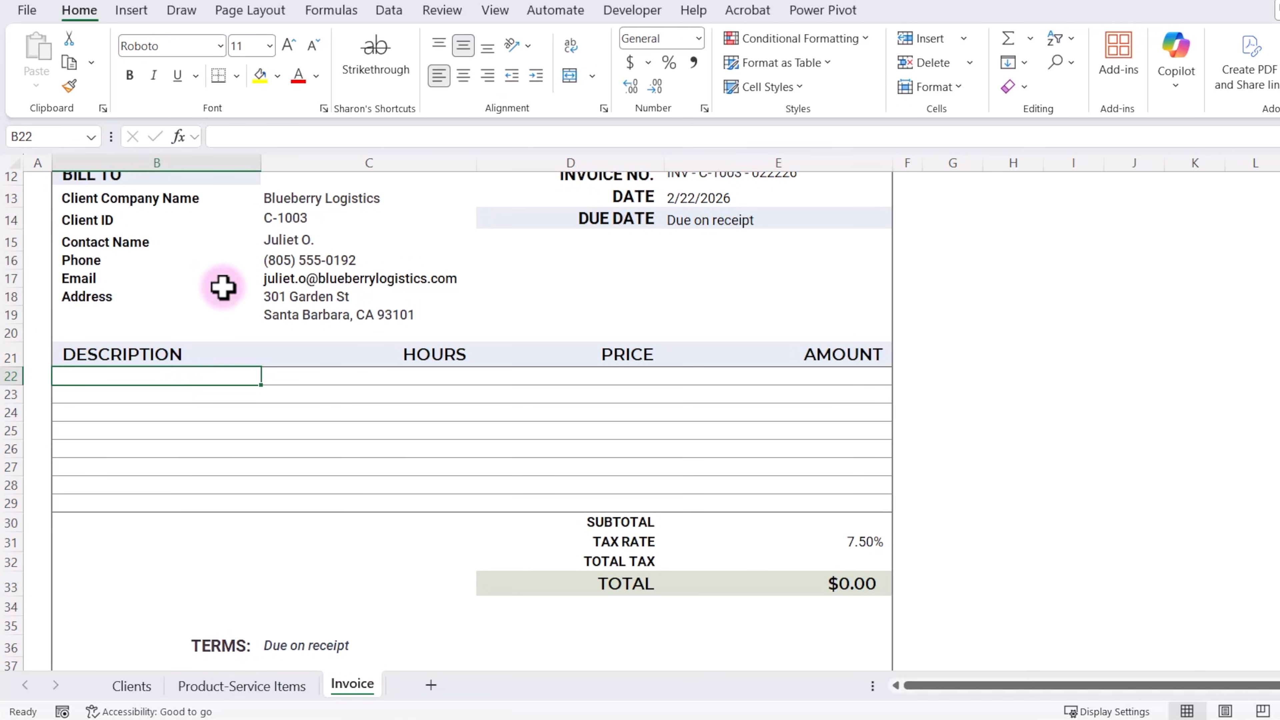
click(395, 15)
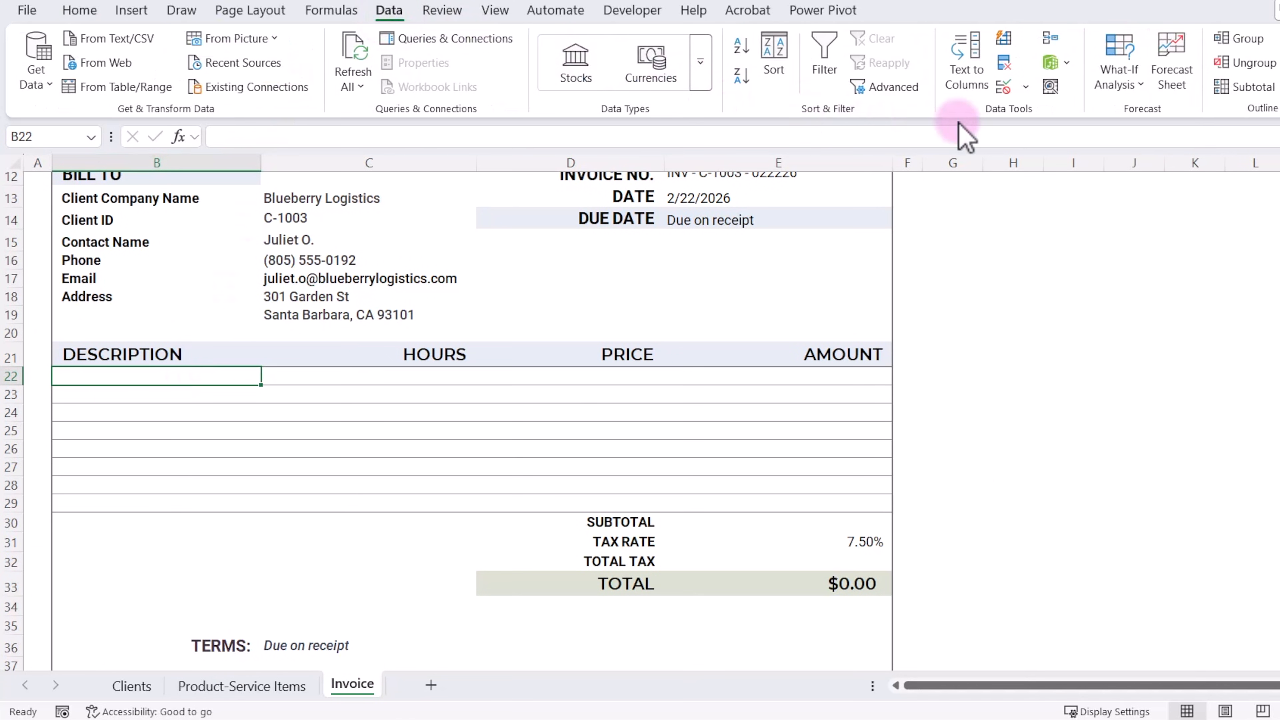
click(1026, 87)
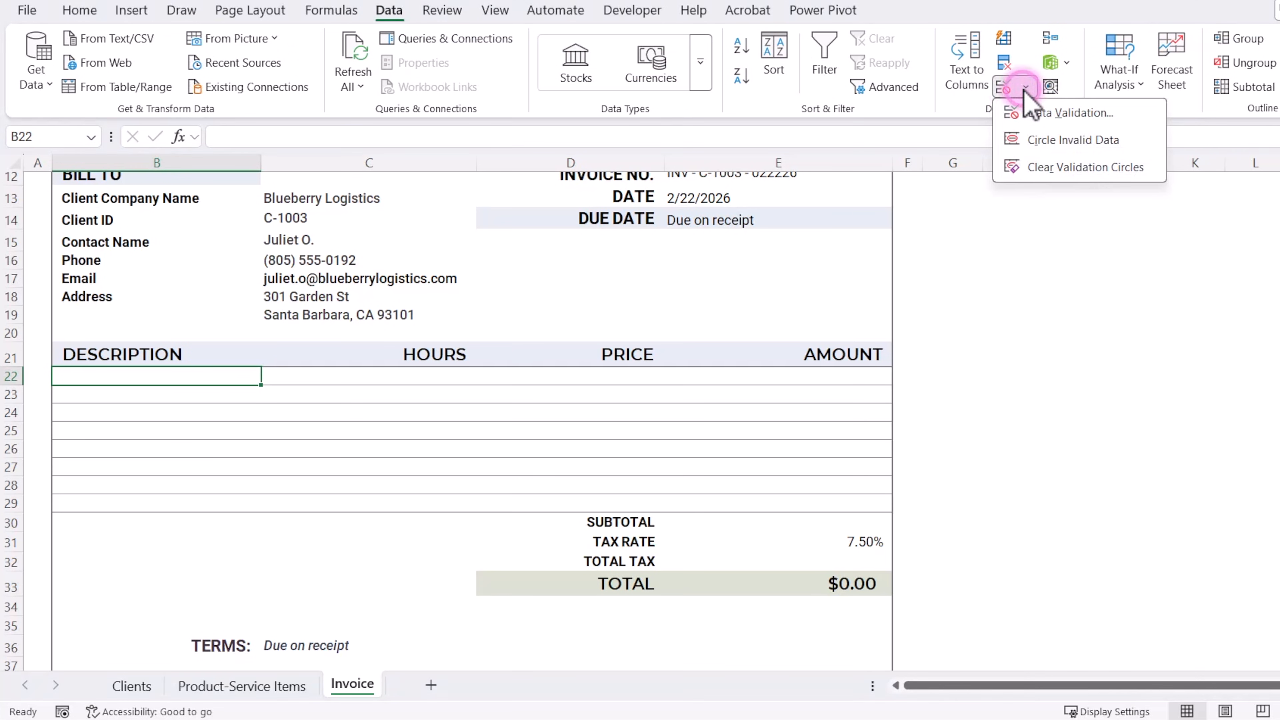
click(1053, 112)
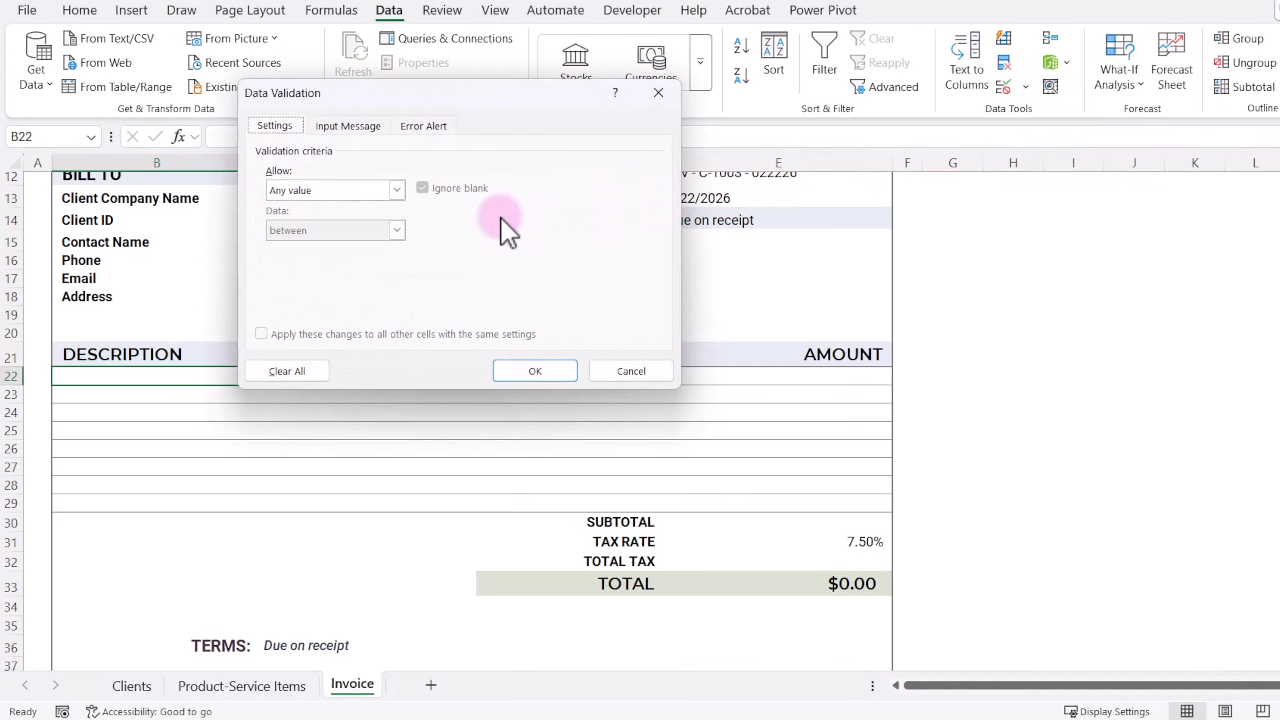
click(397, 190)
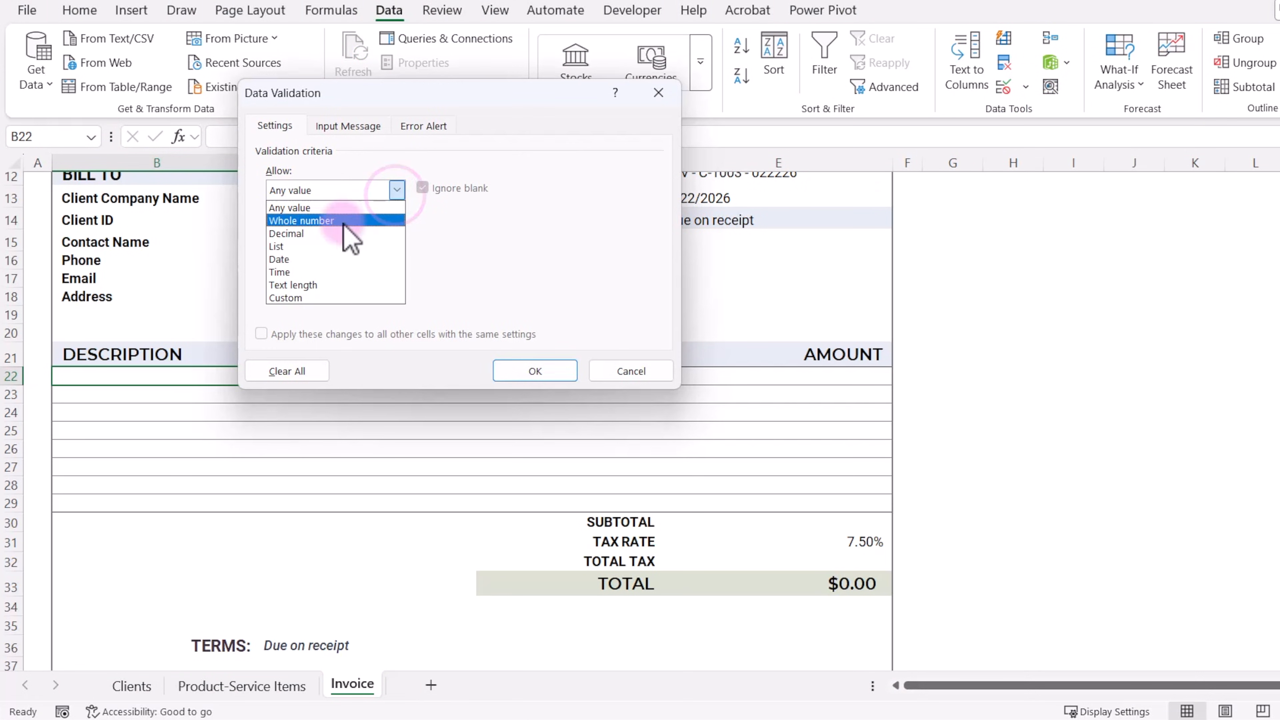
click(315, 247)
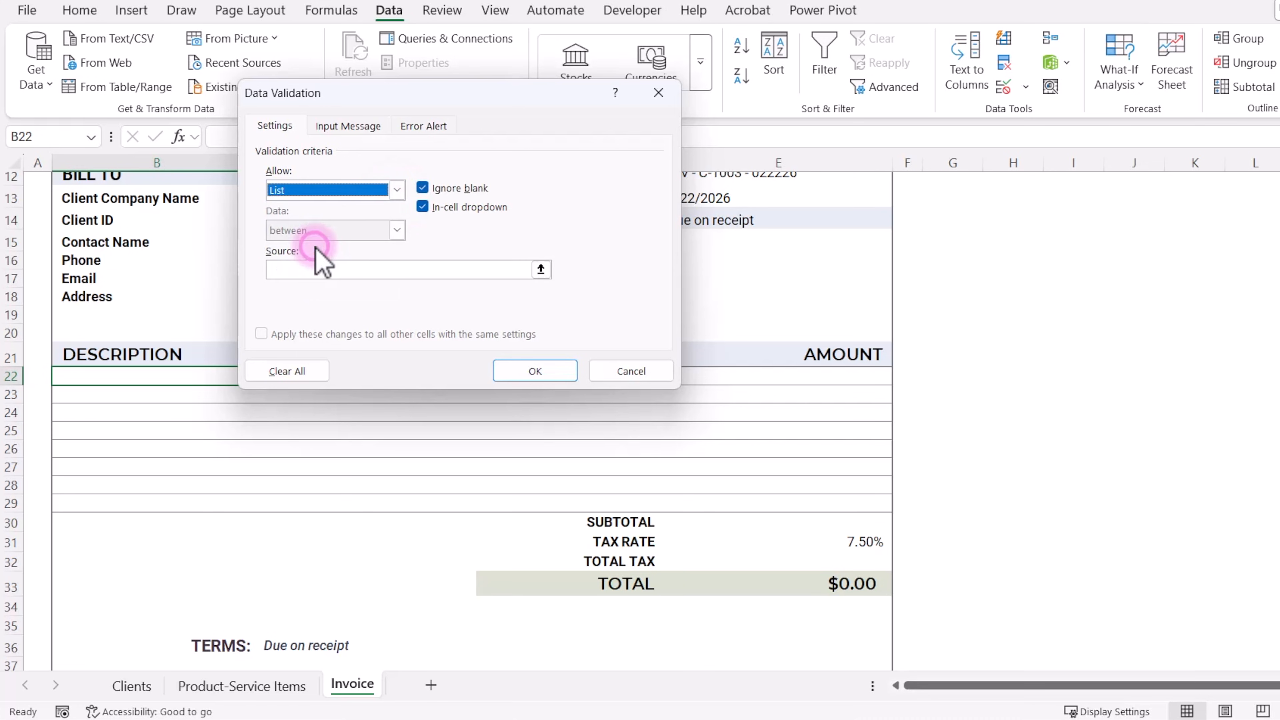
click(297, 271)
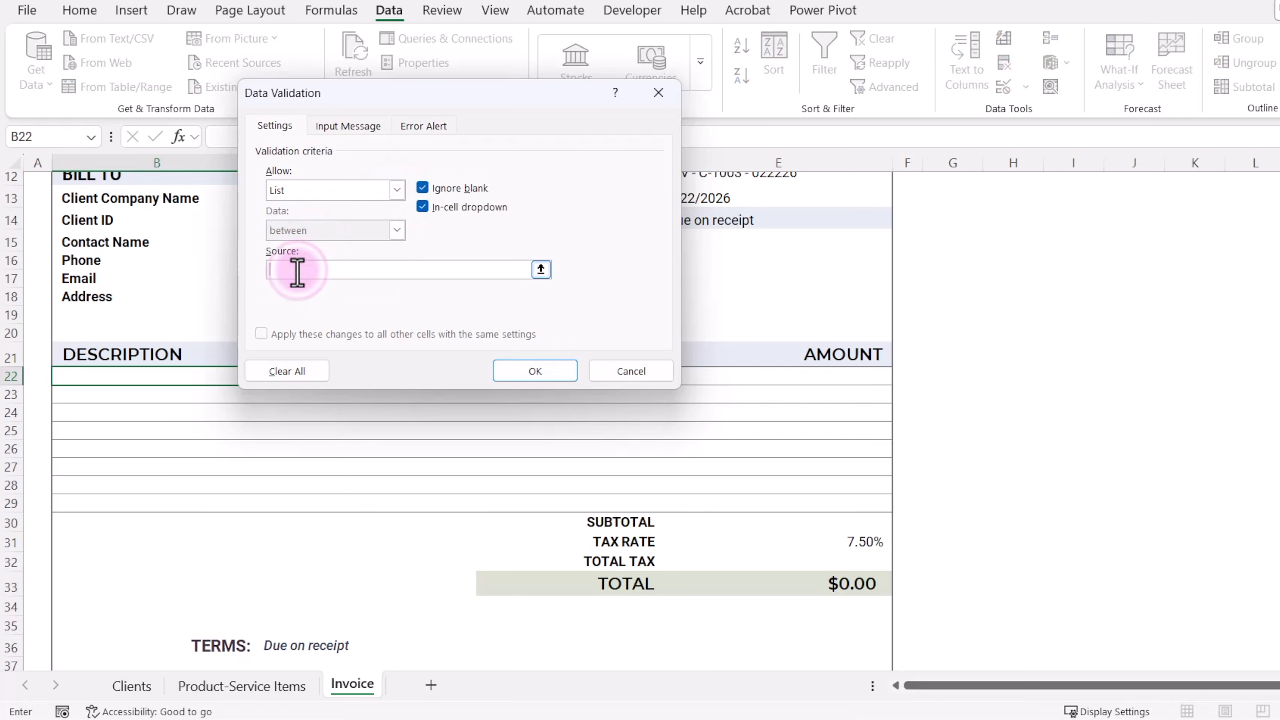
click(244, 692)
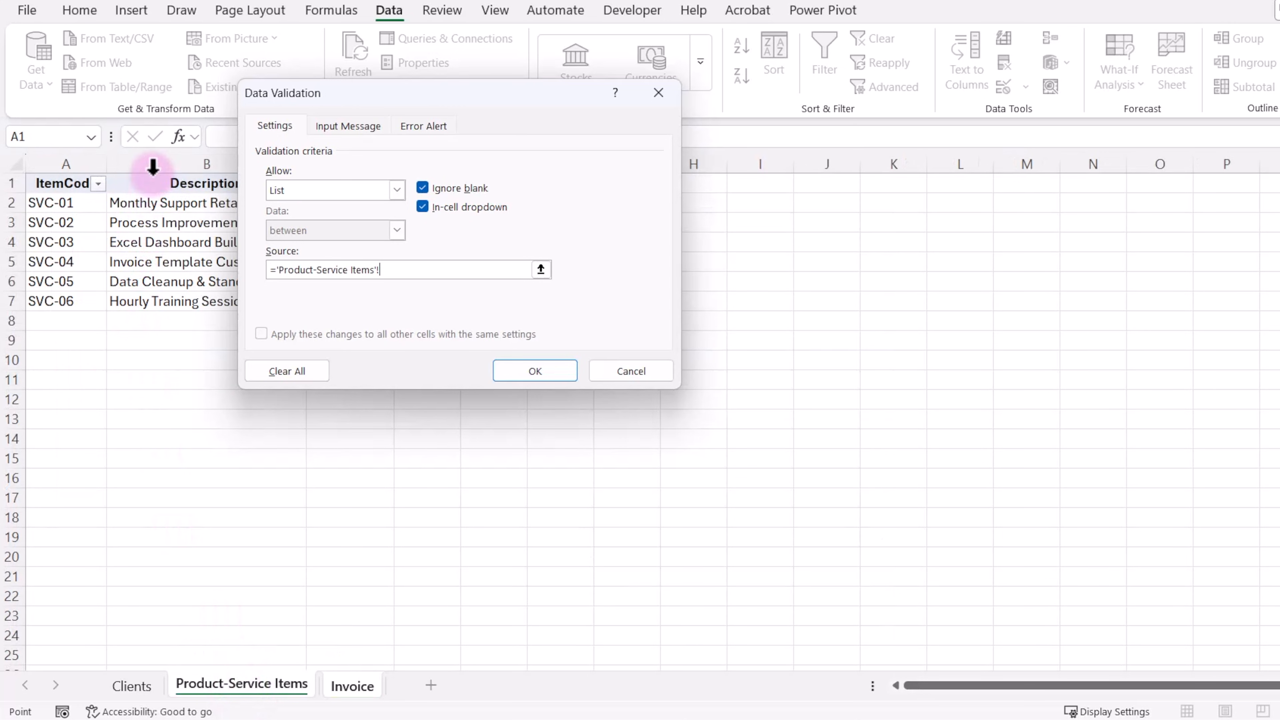
click(152, 163)
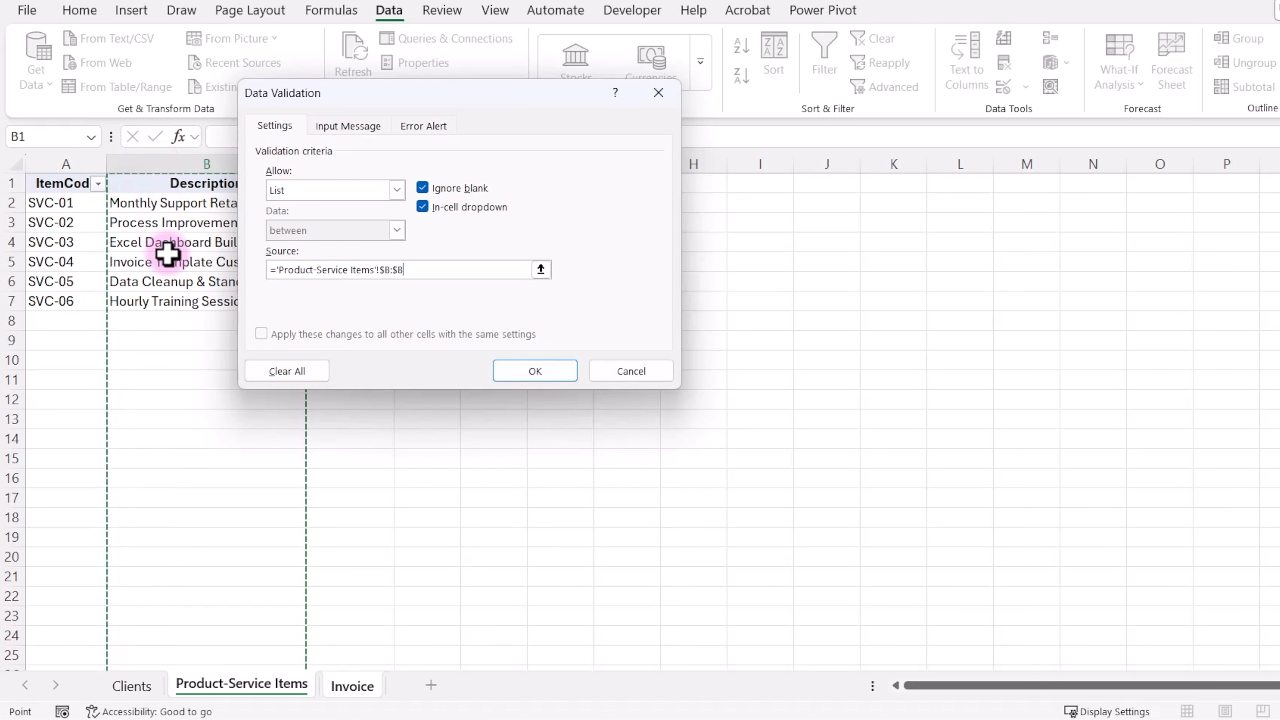
click(535, 371)
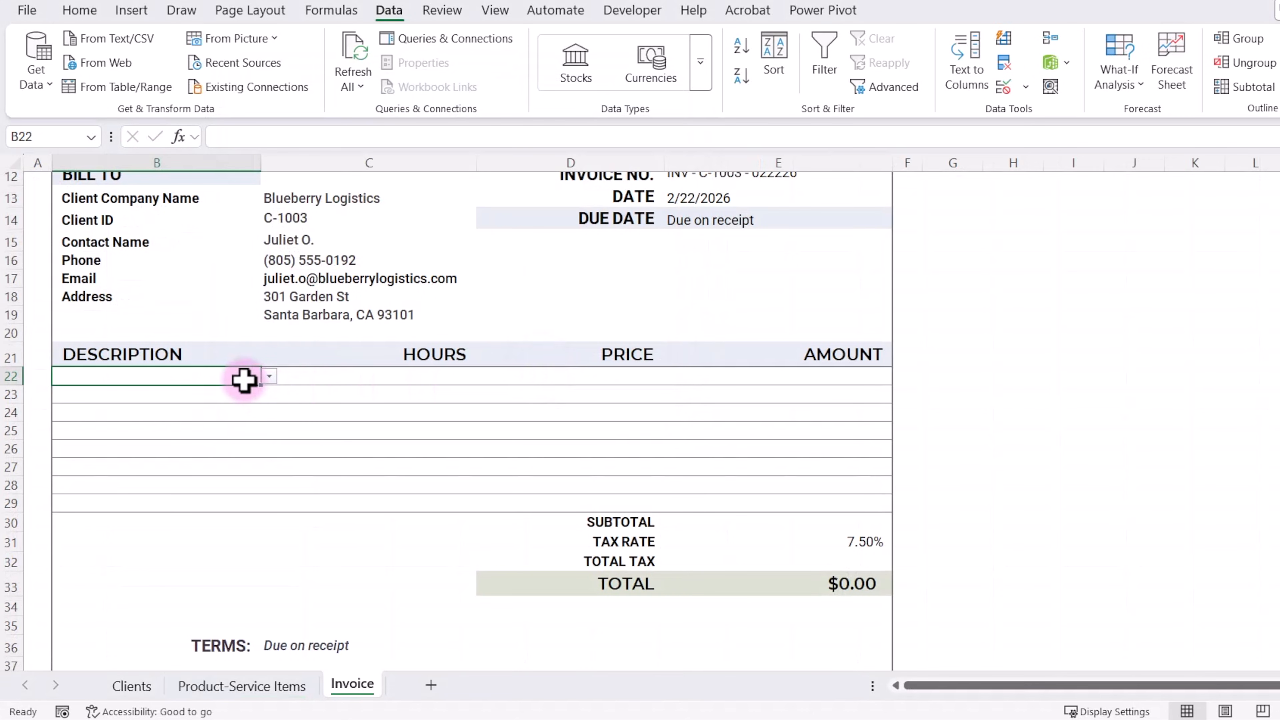
Copy the B22 dropdown to Description cells B23:B29 and check the item lists in B22 and B24.
key(ctrl+c)
drag(242, 390, 237, 503)
key(Return)
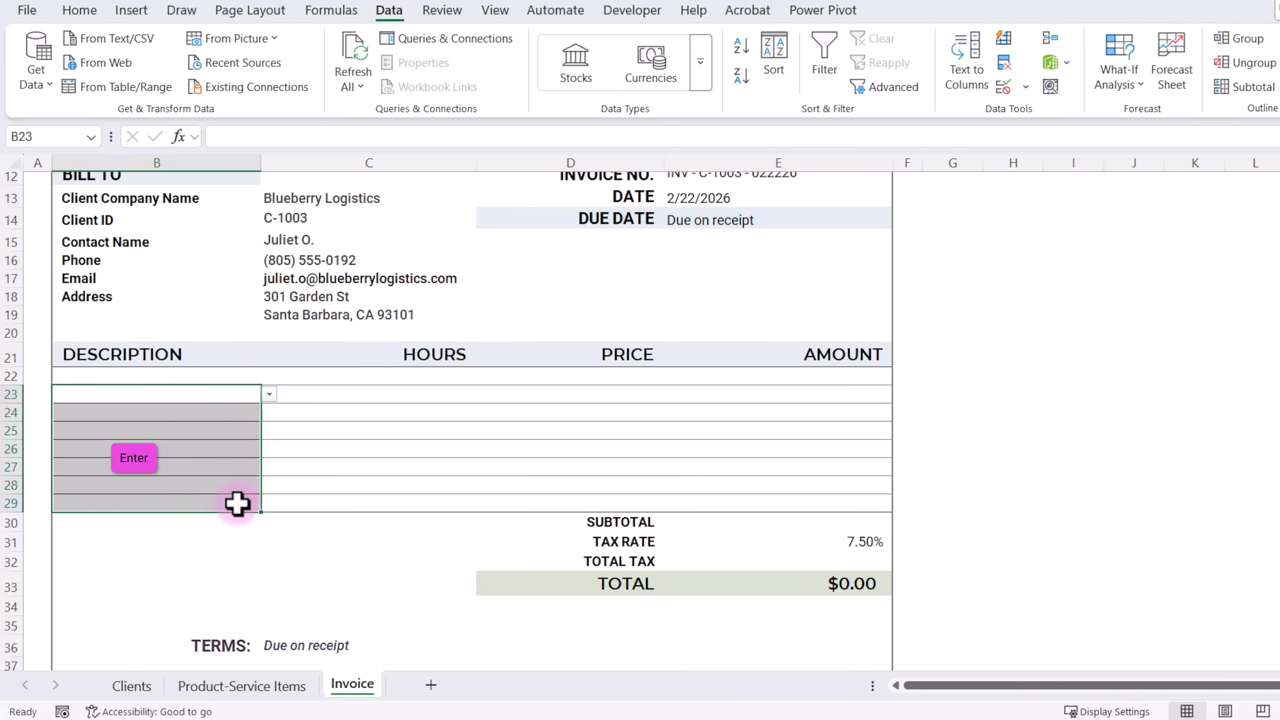
click(257, 376)
click(270, 376)
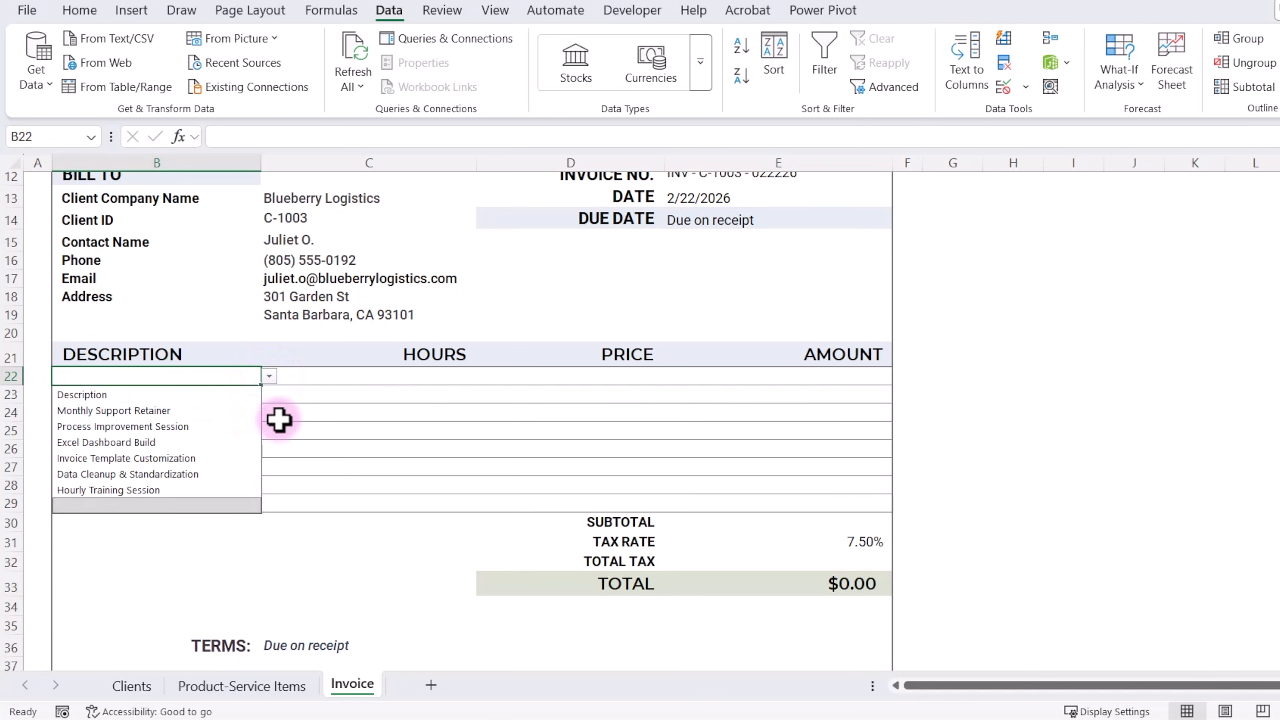
click(267, 412)
click(255, 413)
click(270, 411)
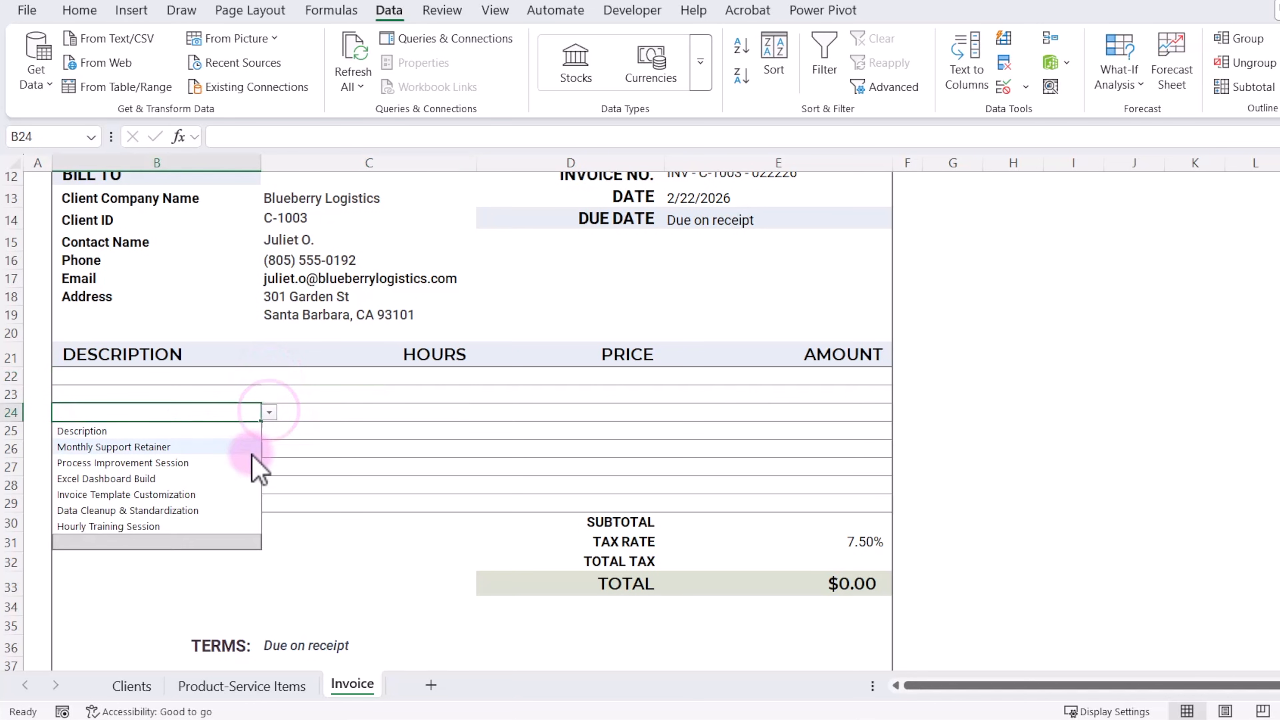
click(393, 431)
Enter an XLOOKUP in Price cell D22 that finds B22 in Product-Service Items column B and returns column C.
click(618, 378)
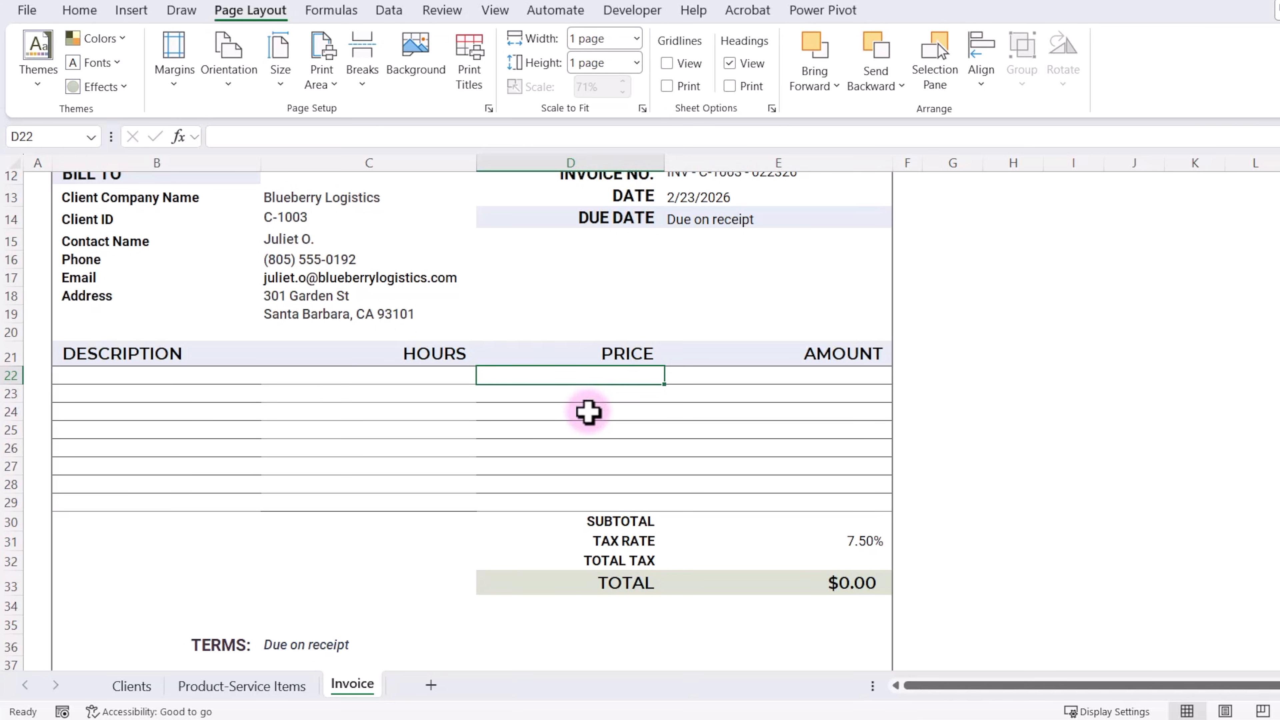
text(=)
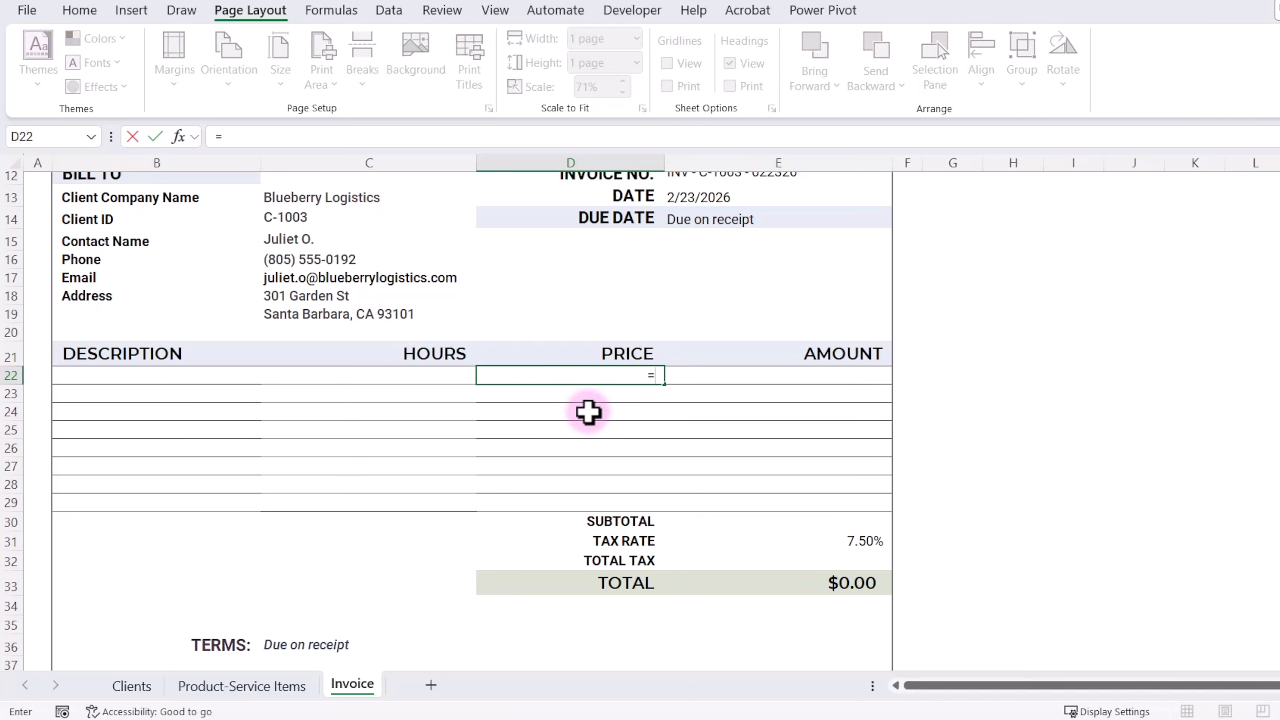
text(xloo)
key(Tab)
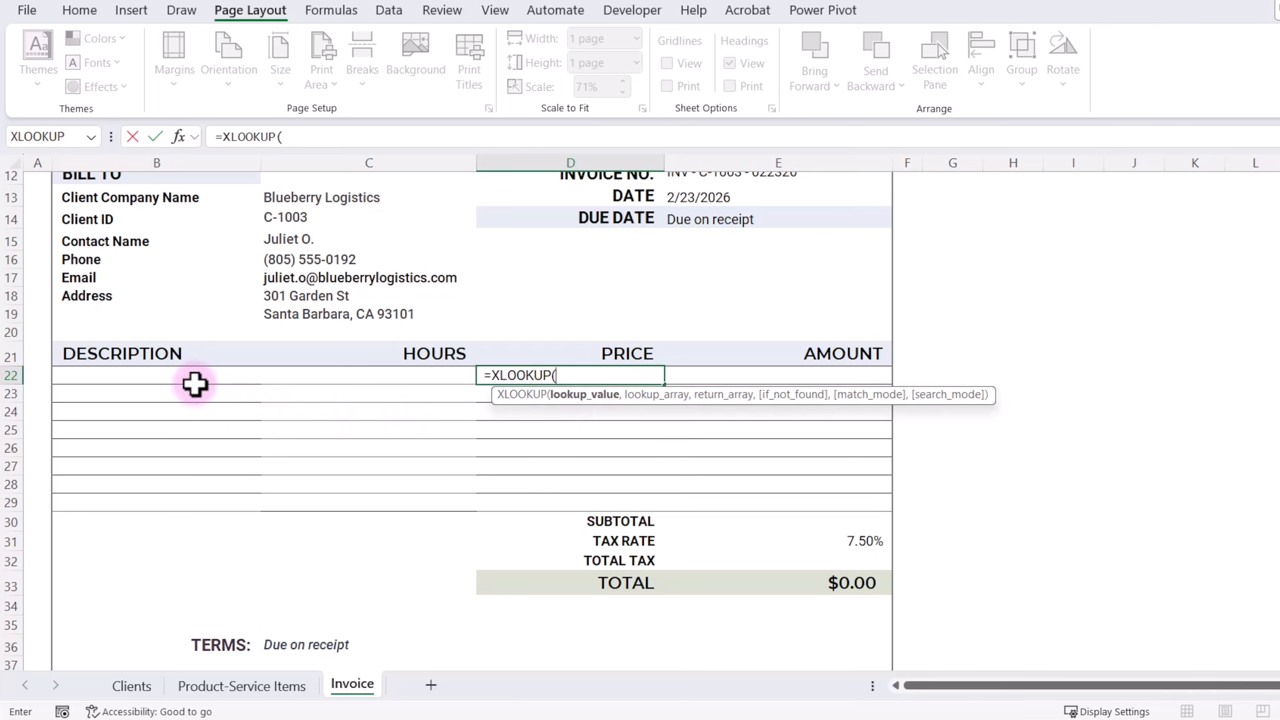
click(168, 375)
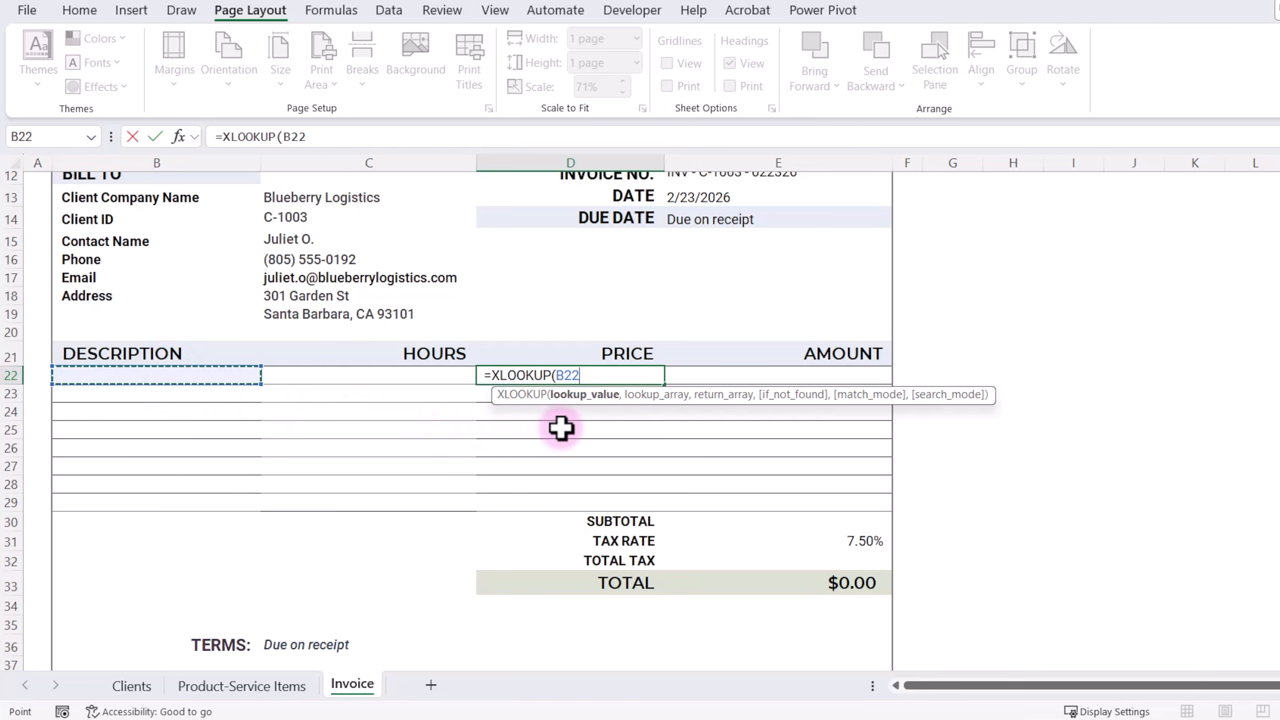
text(,)
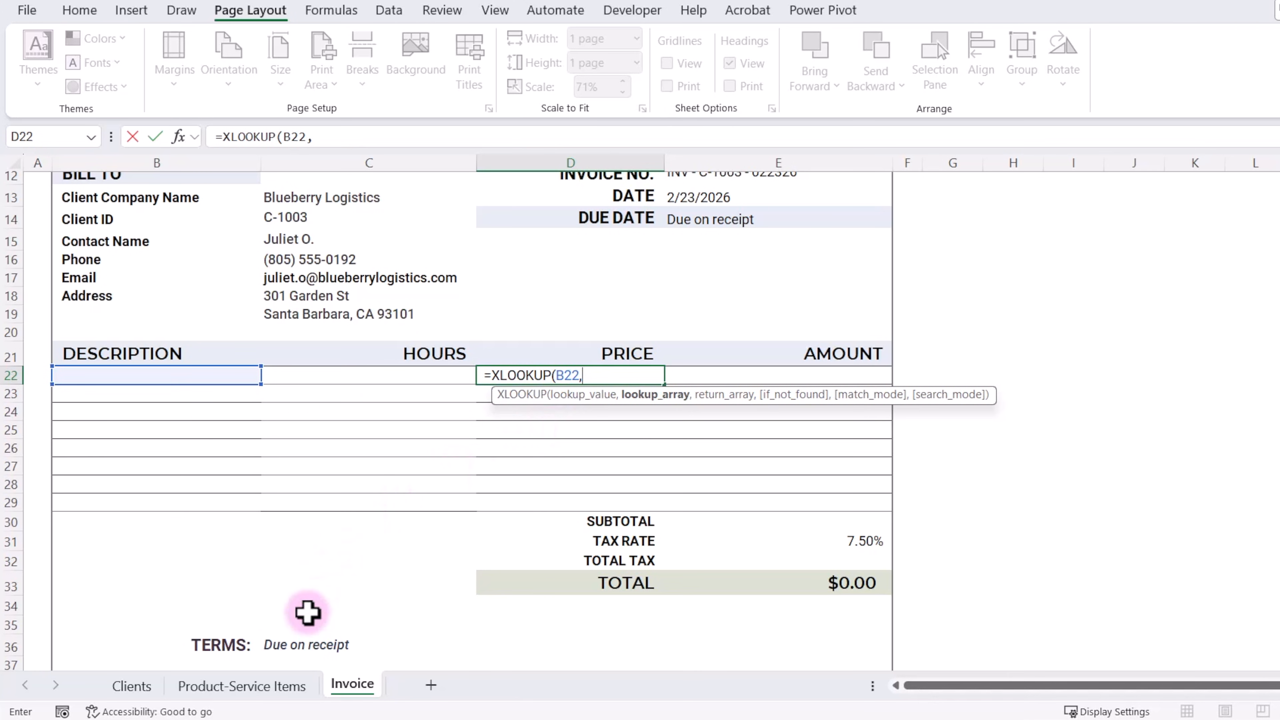
click(264, 689)
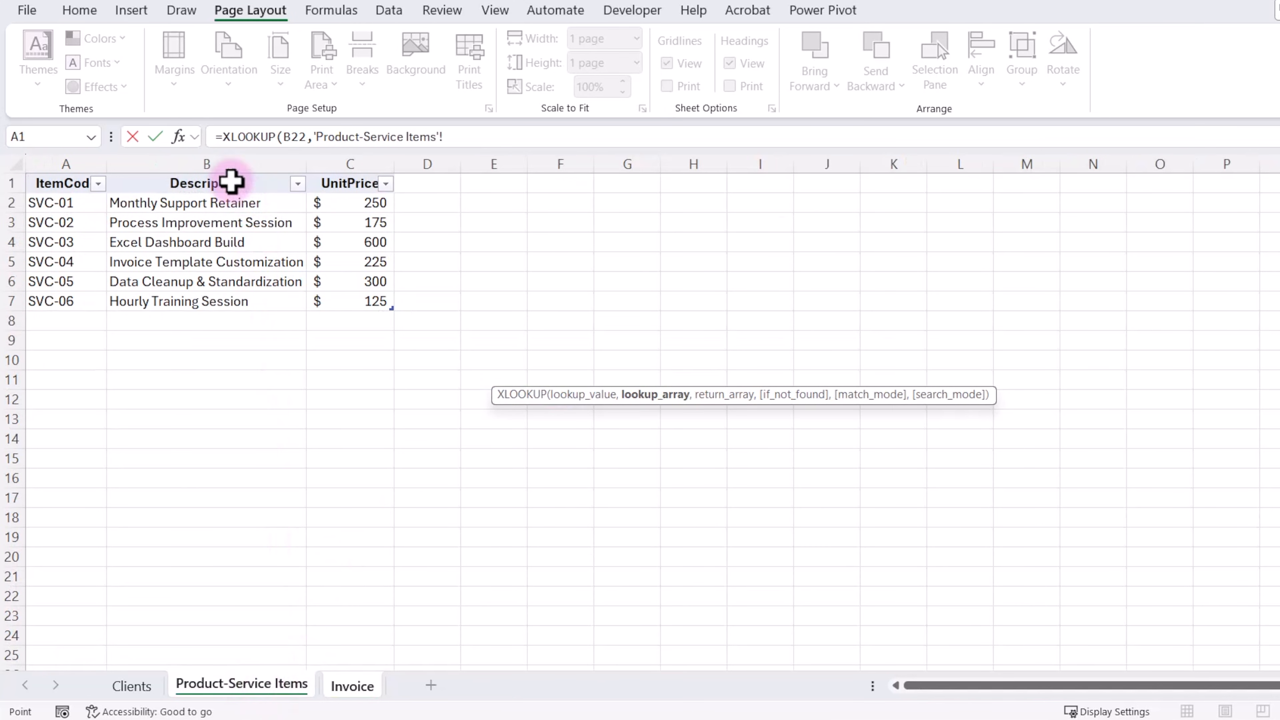
click(223, 164)
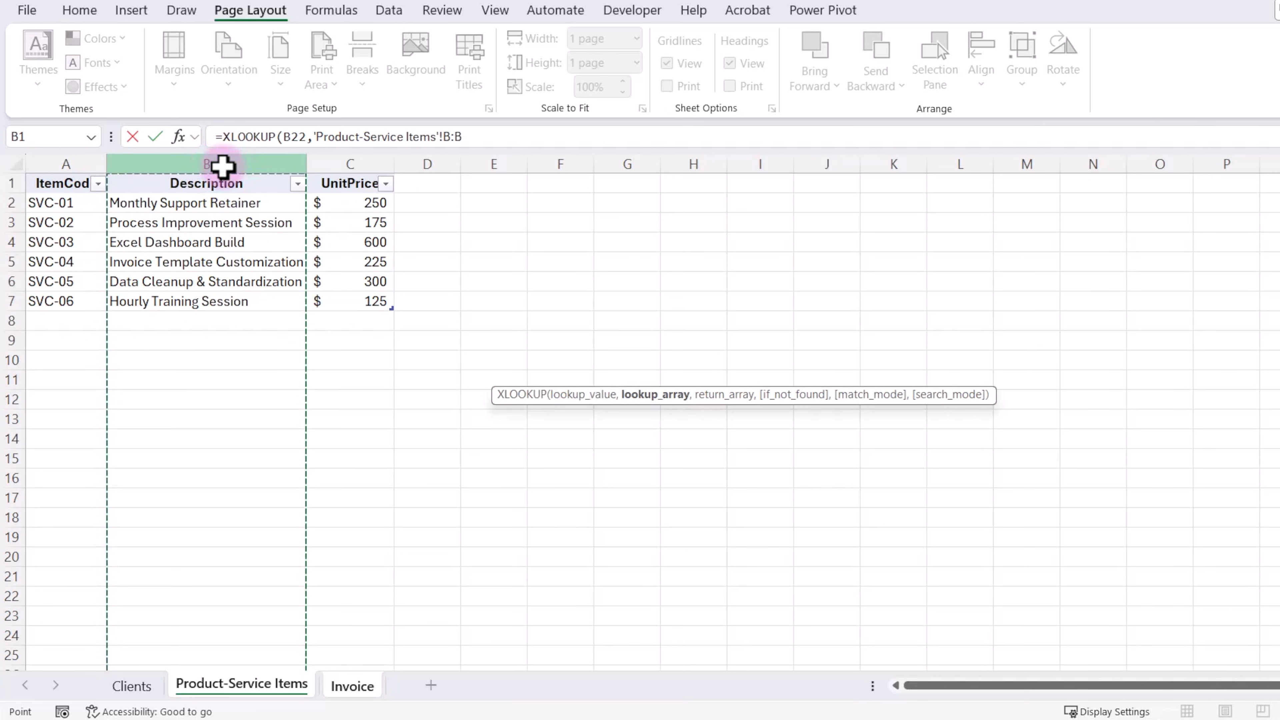
text(,)
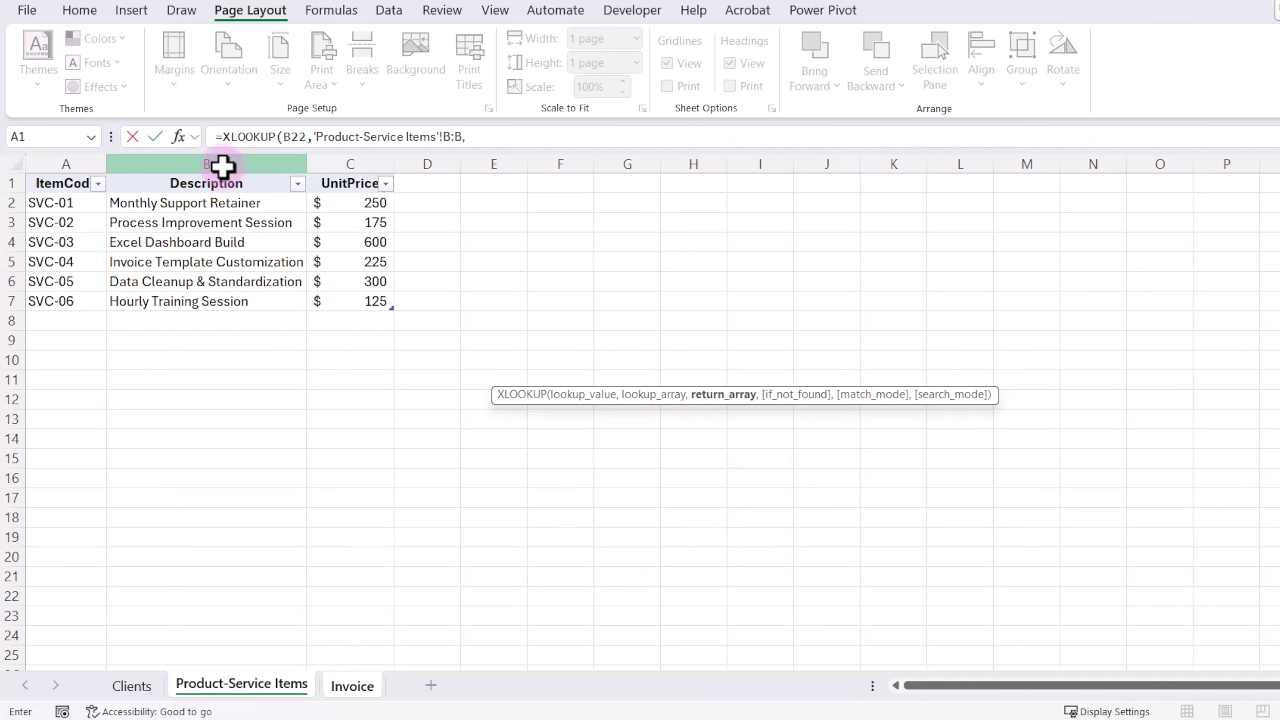
click(351, 164)
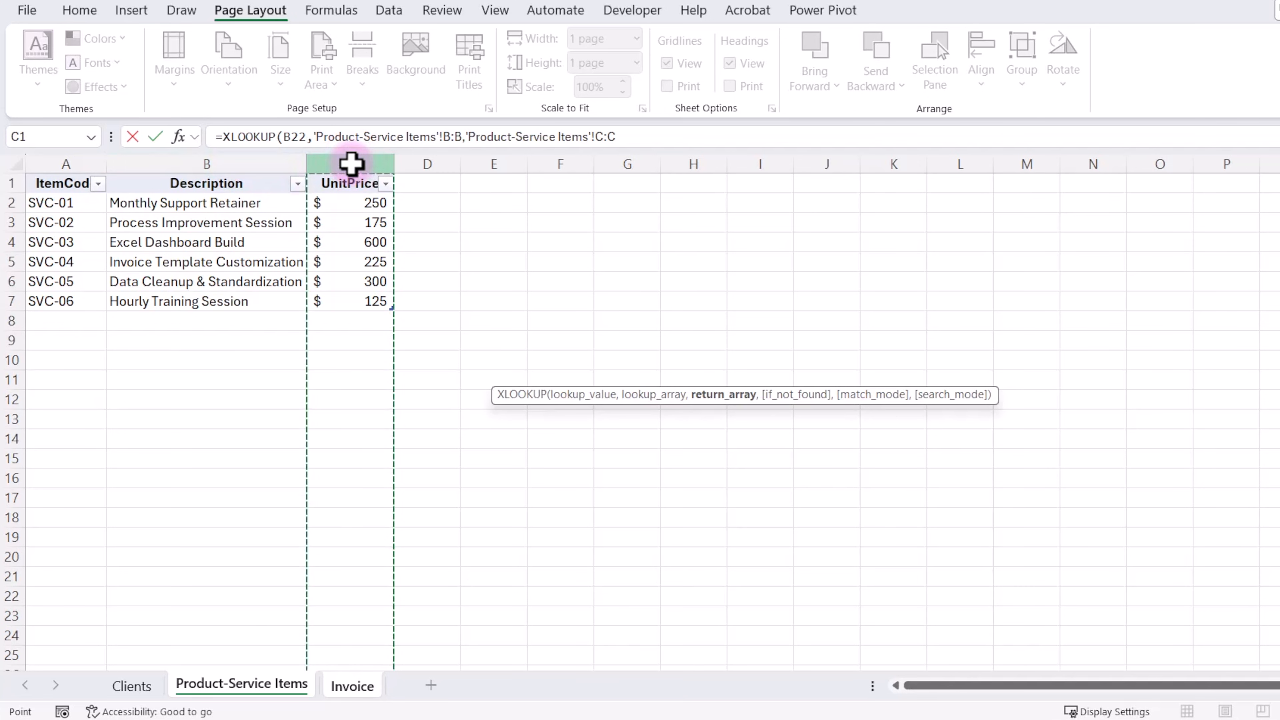
key(Return)
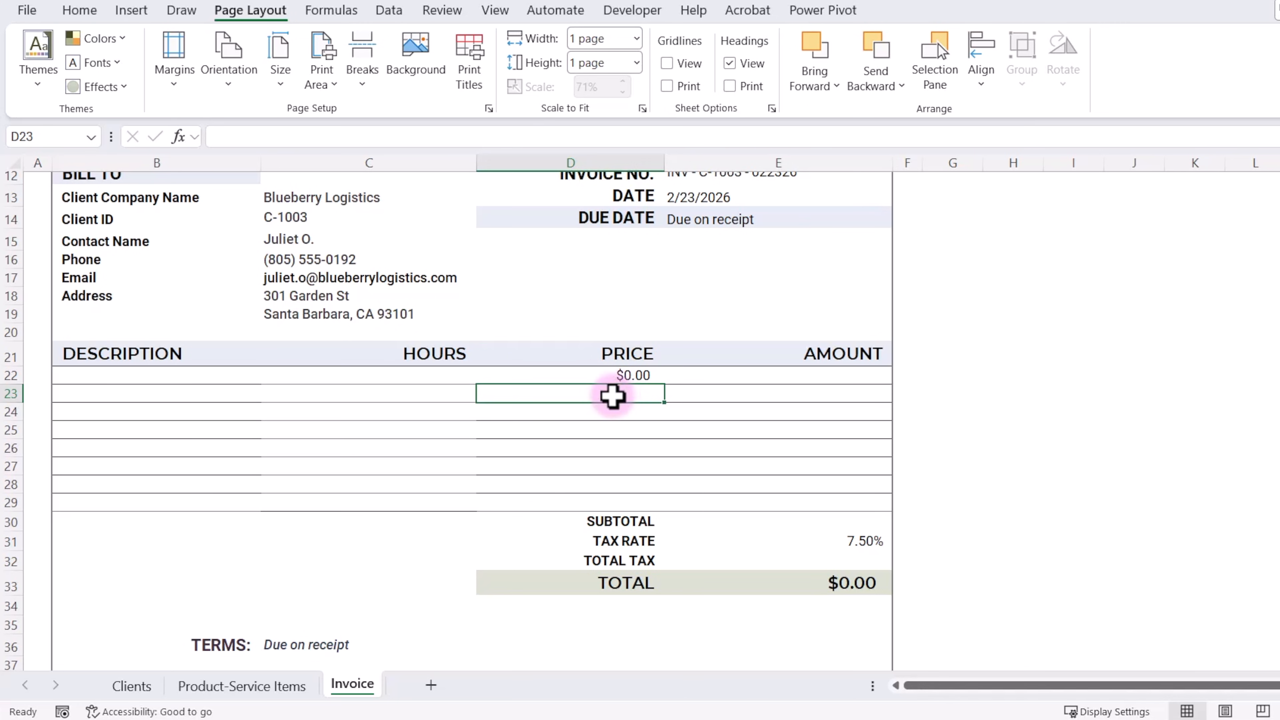
Wrap the D22 XLOOKUP in an IF that returns "" when B22="" and otherwise runs the lookup.
click(594, 375)
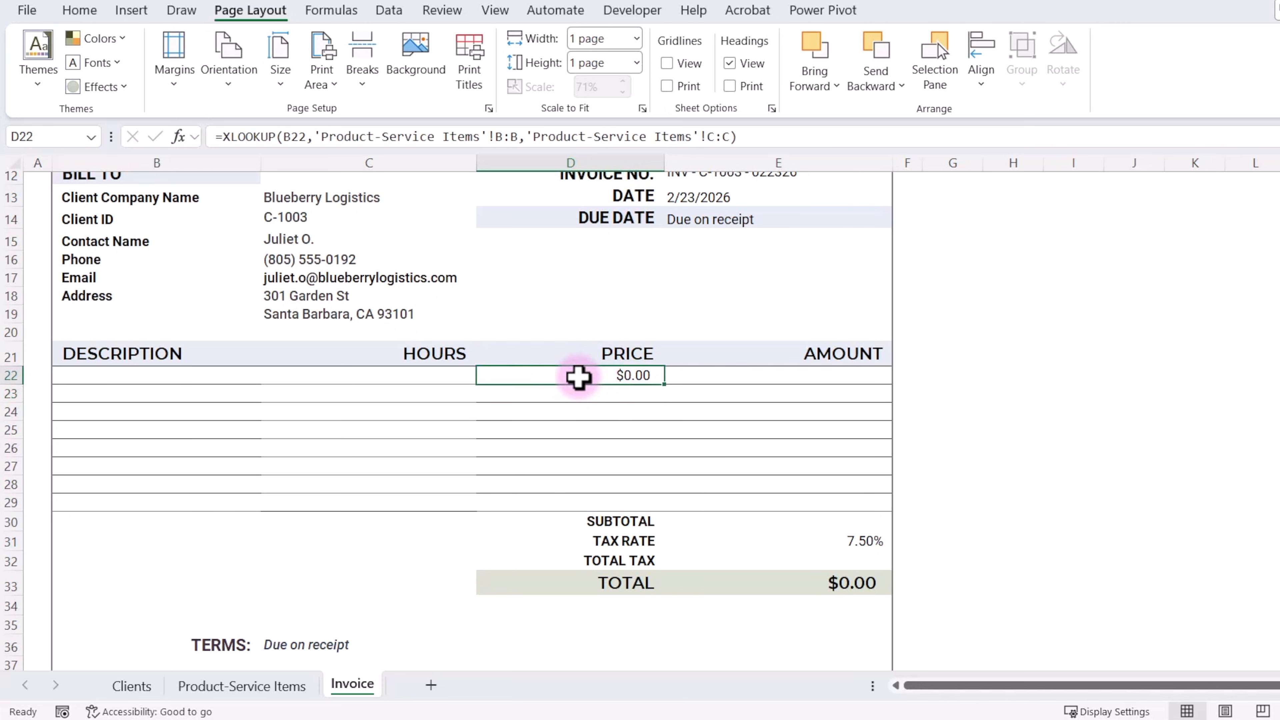
click(220, 137)
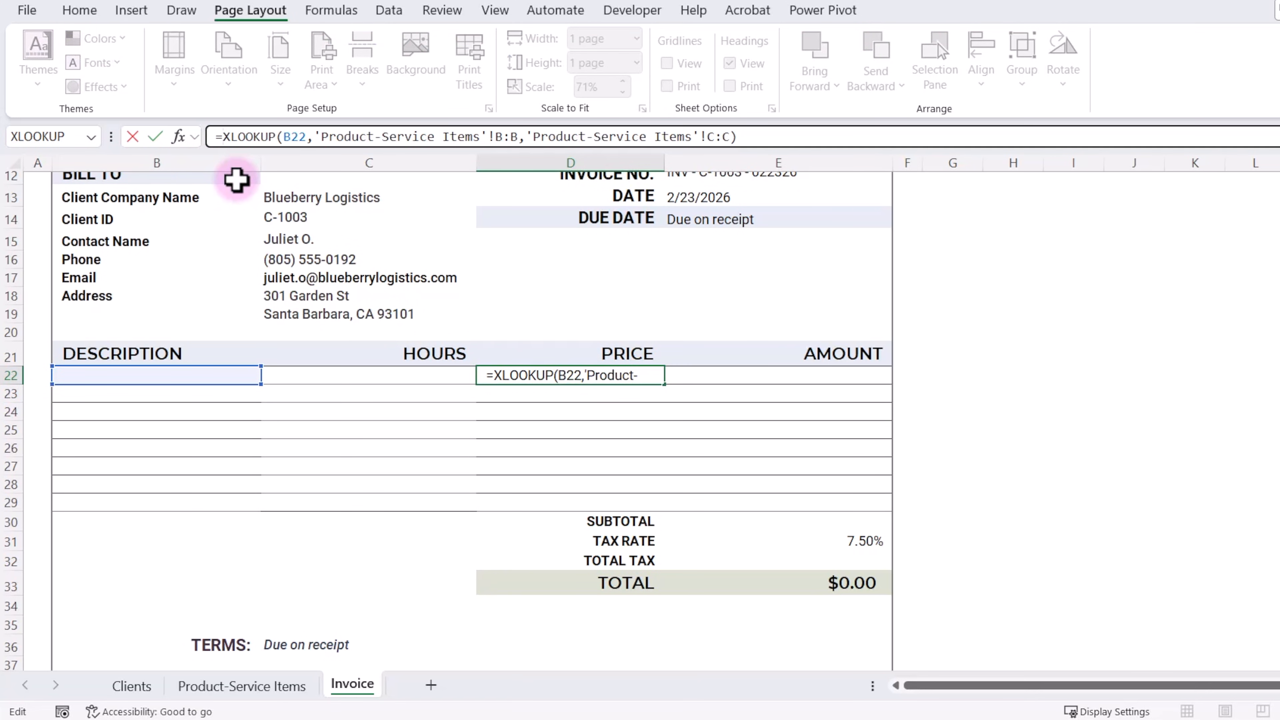
text(IF()
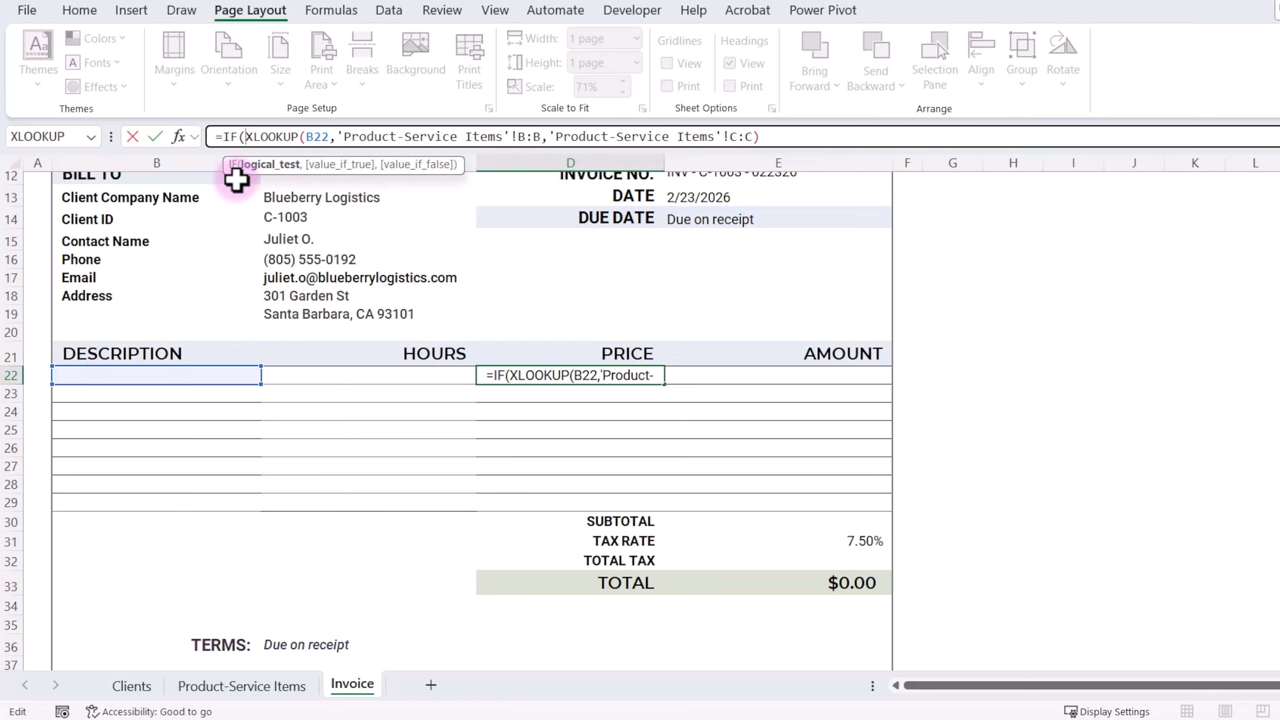
click(156, 374)
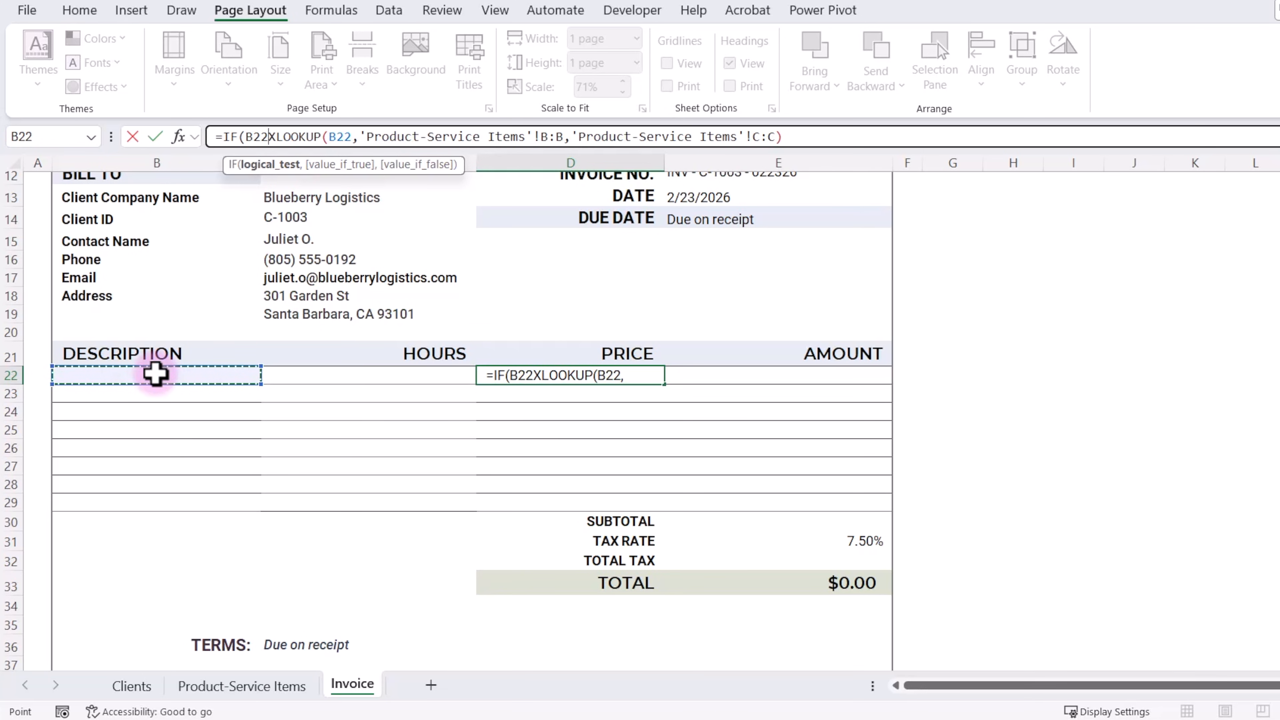
text(=)
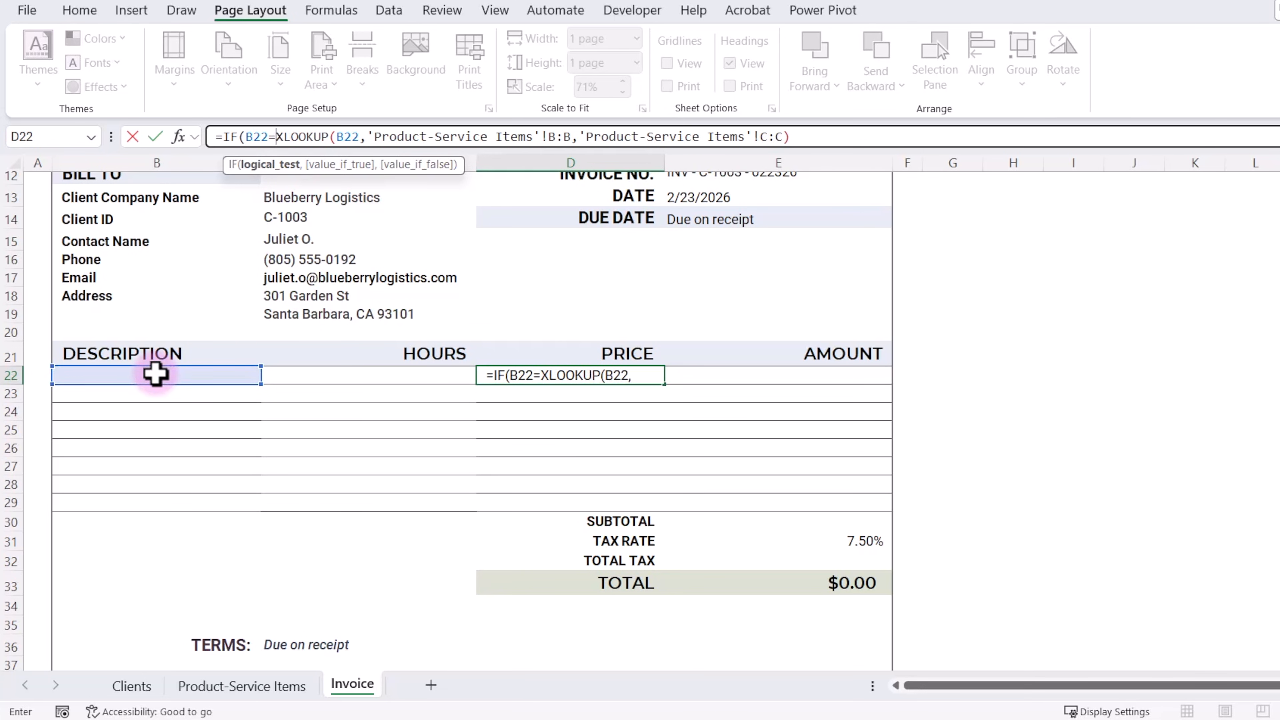
text("")
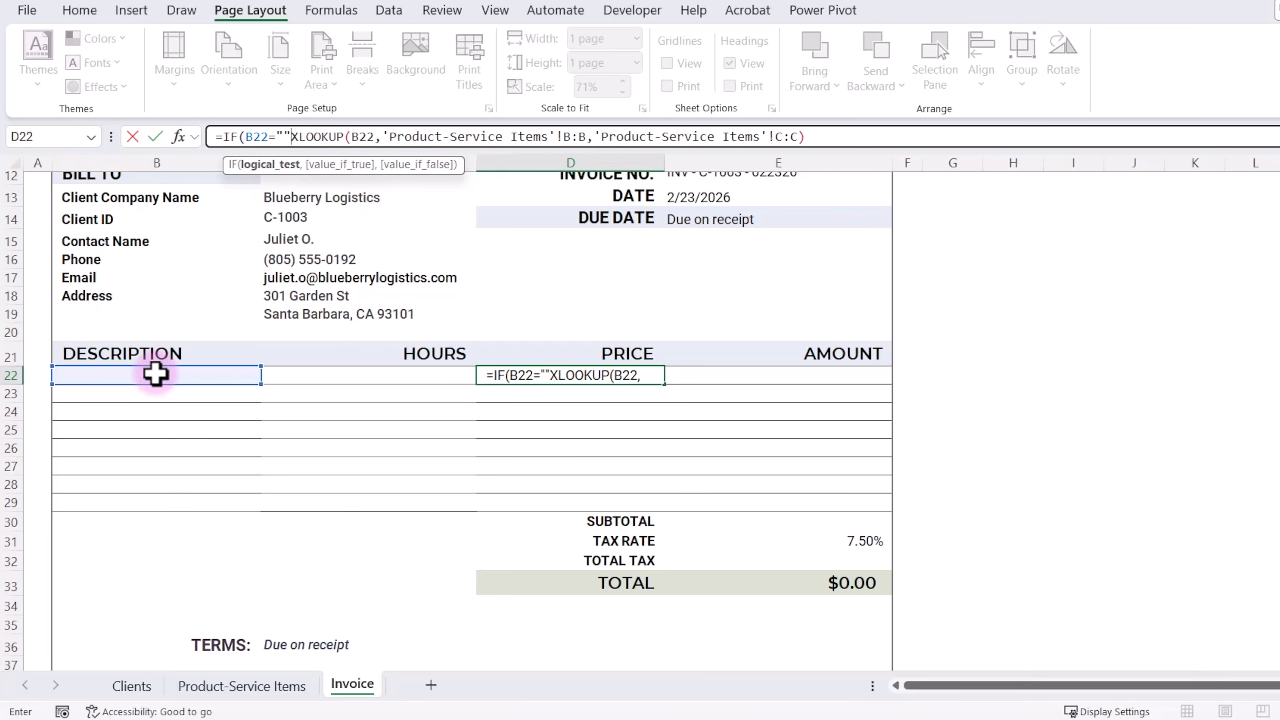
text(,)
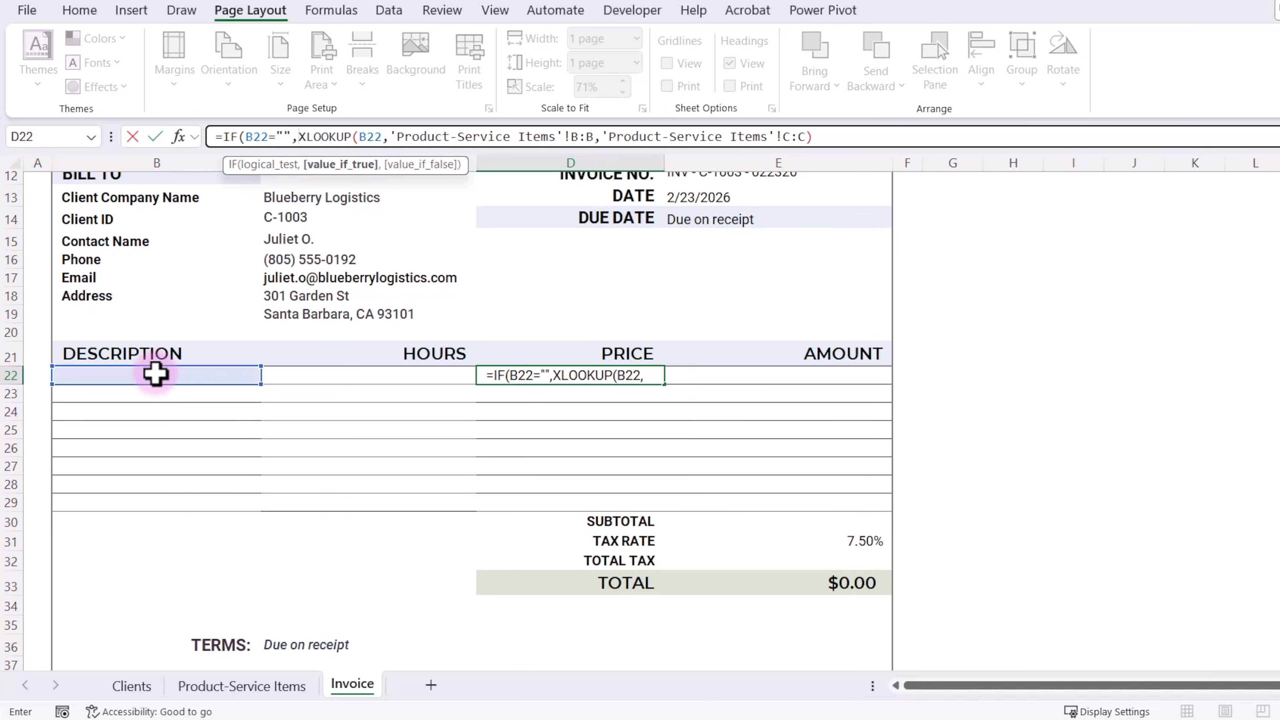
text(")
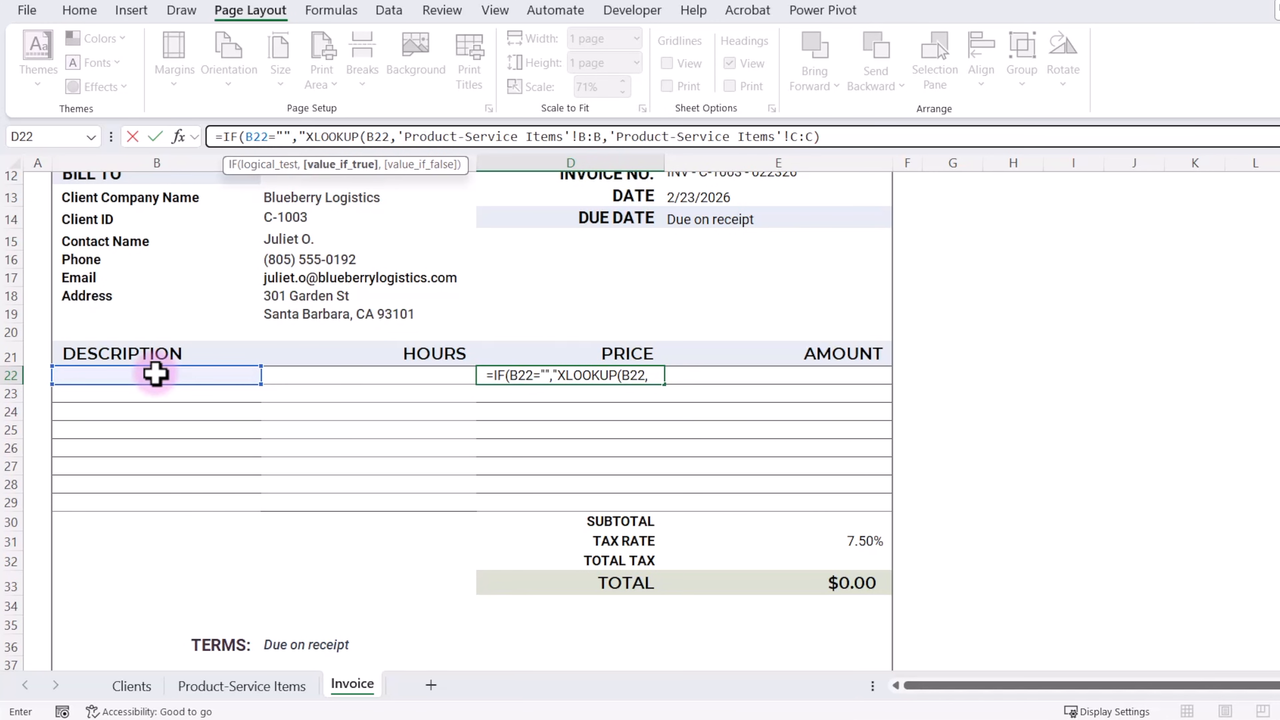
text(")
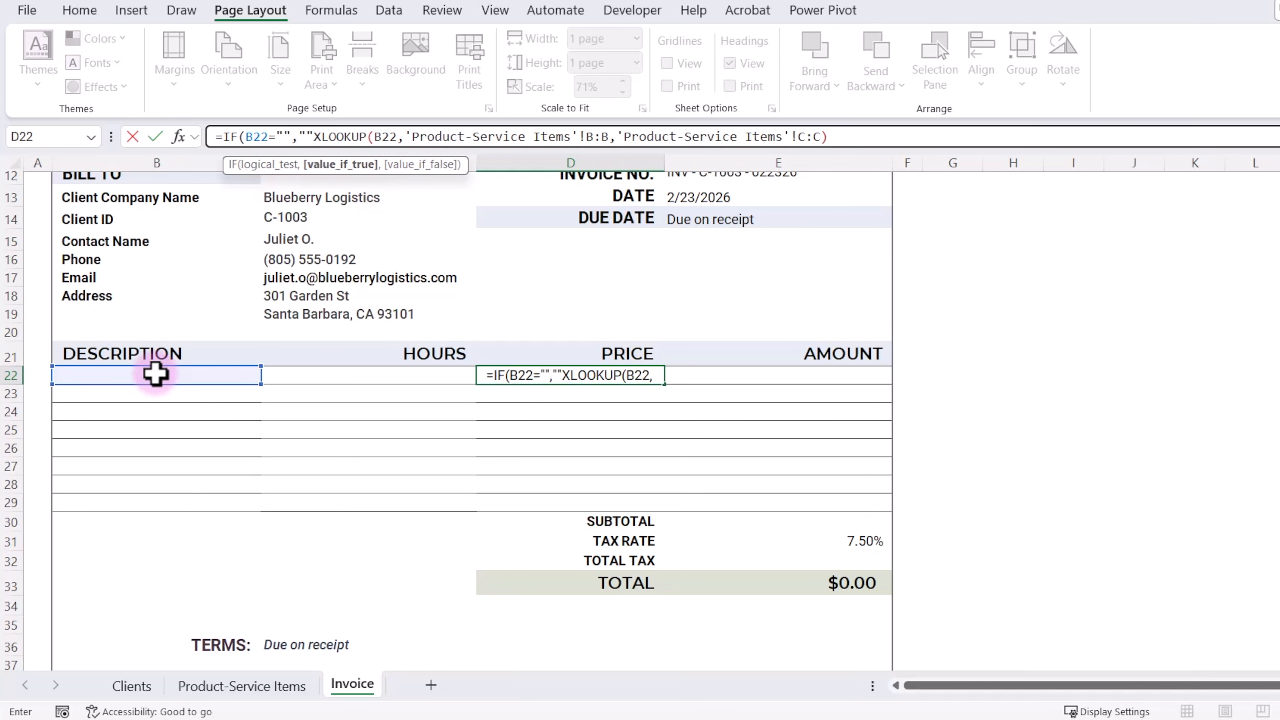
text(,)
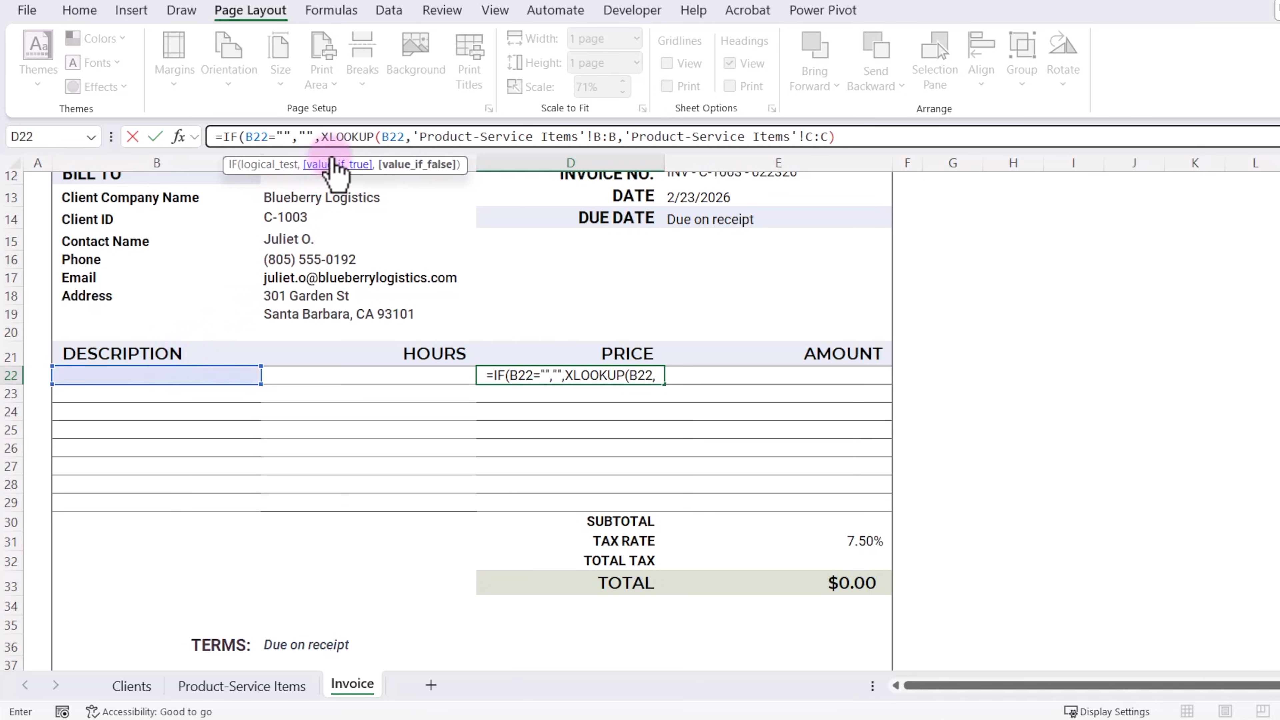
click(859, 138)
text())
key(Return)
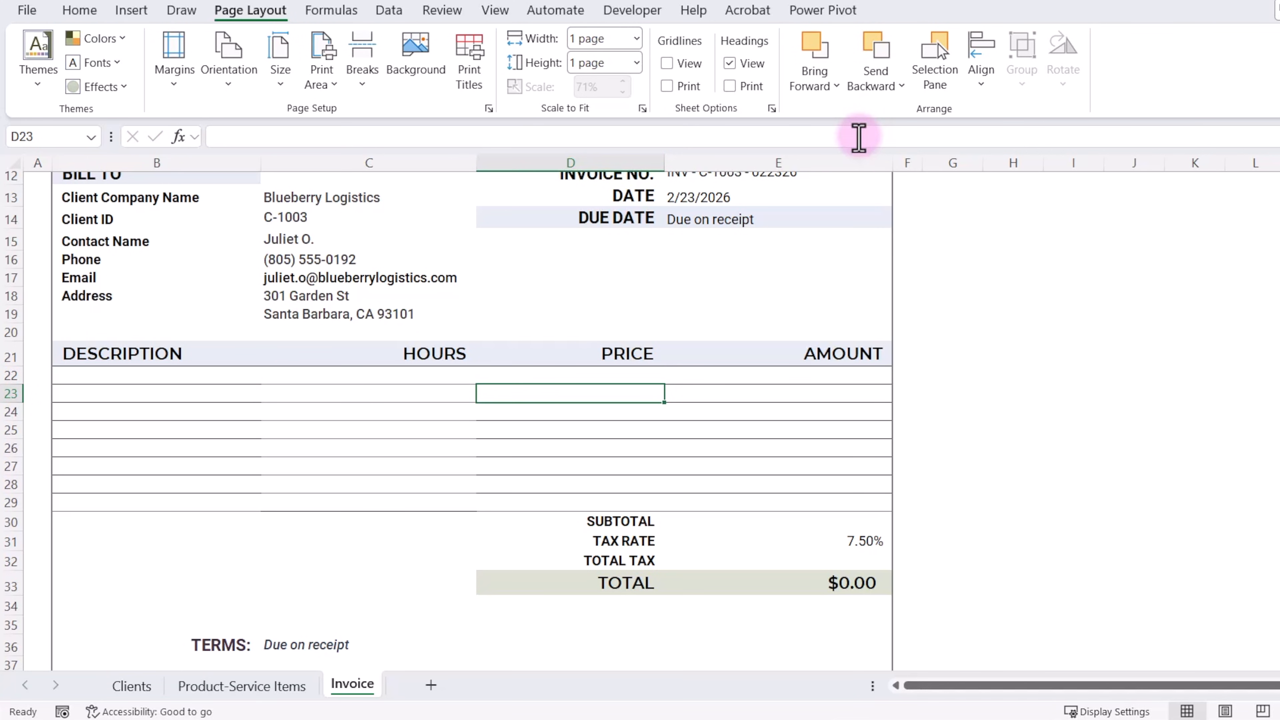
Copy the Price formula from D22 down to D23:D29.
click(660, 377)
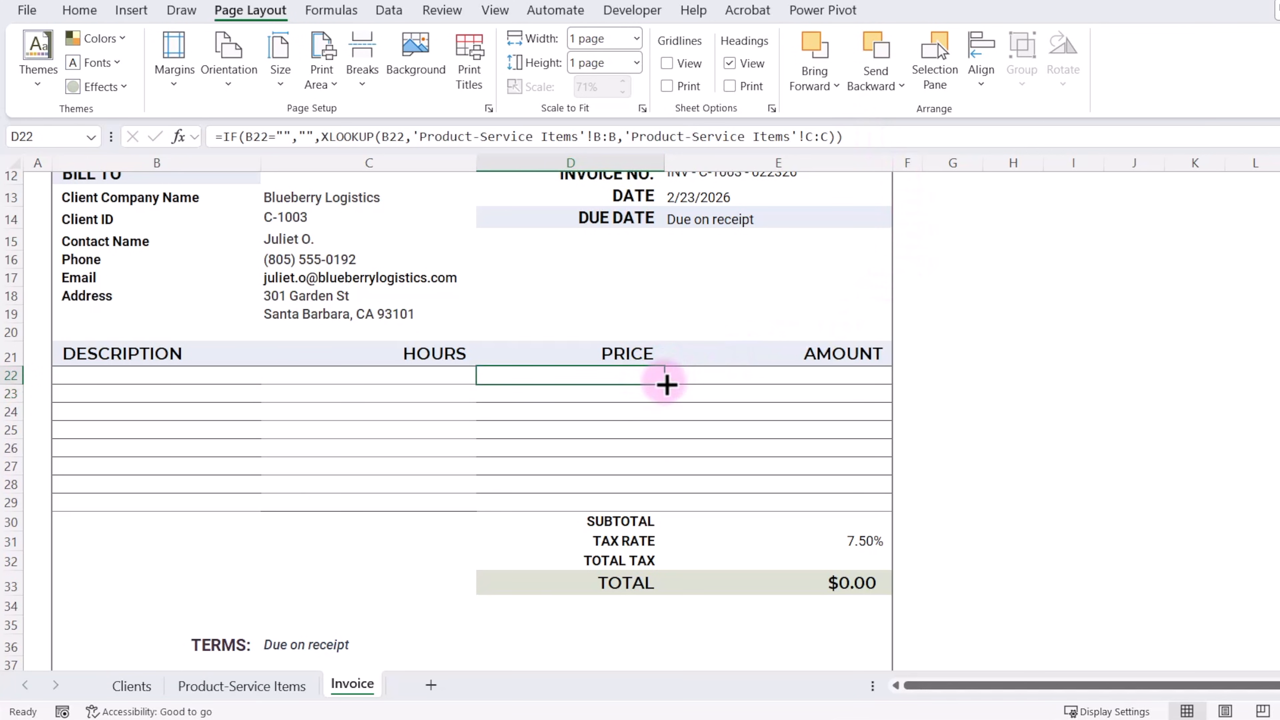
drag(666, 385, 662, 512)
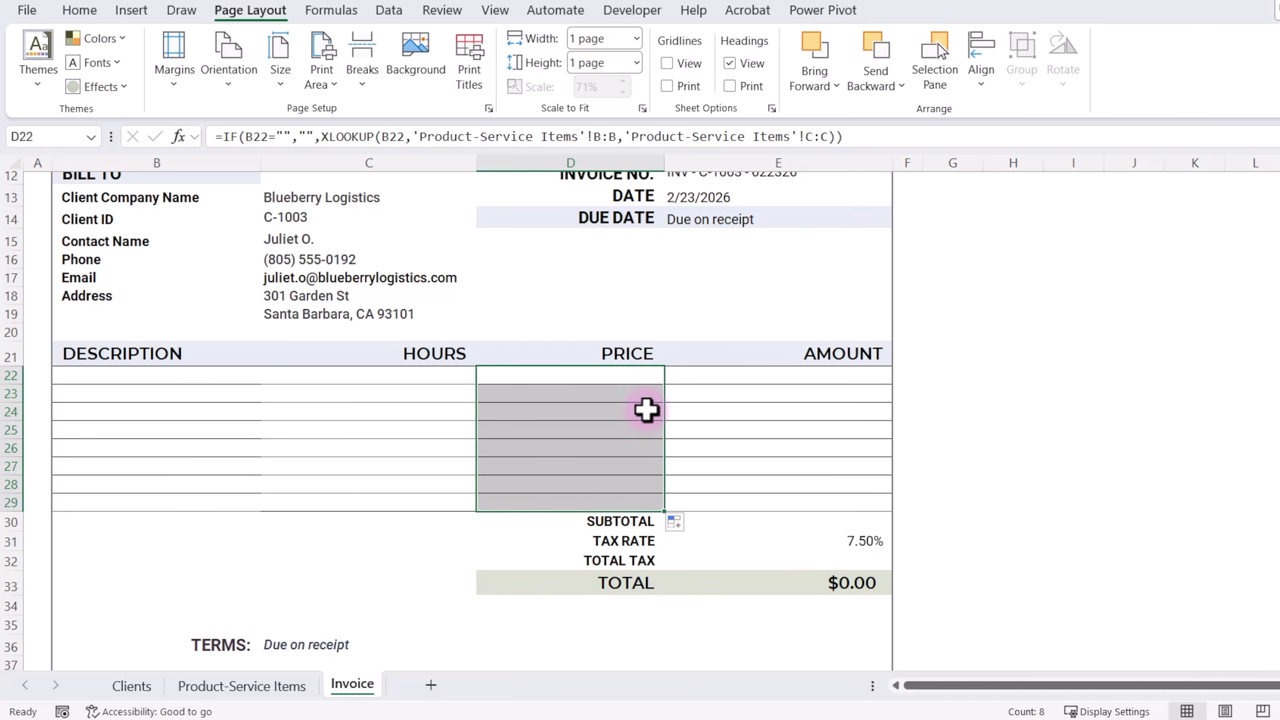
click(639, 374)
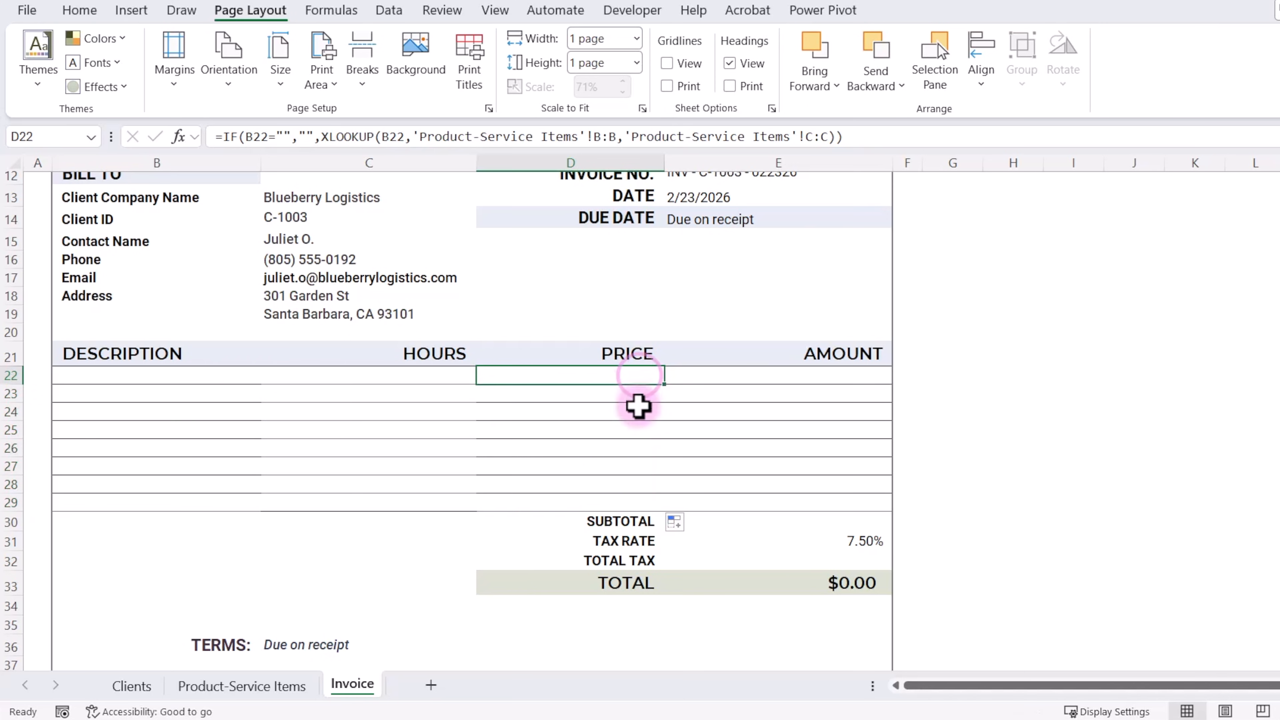
Change the column heading in C21 to HOURS/UNITS.
click(452, 356)
double_click(465, 355)
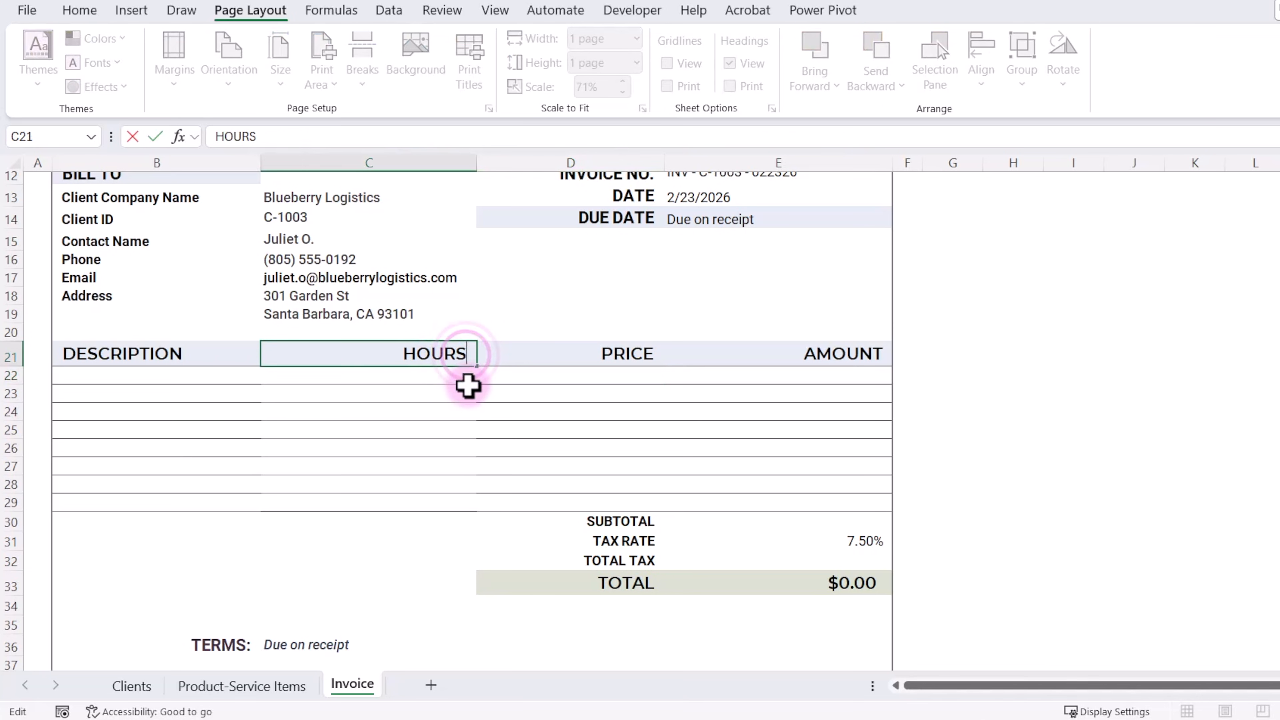
text(/UNITS)
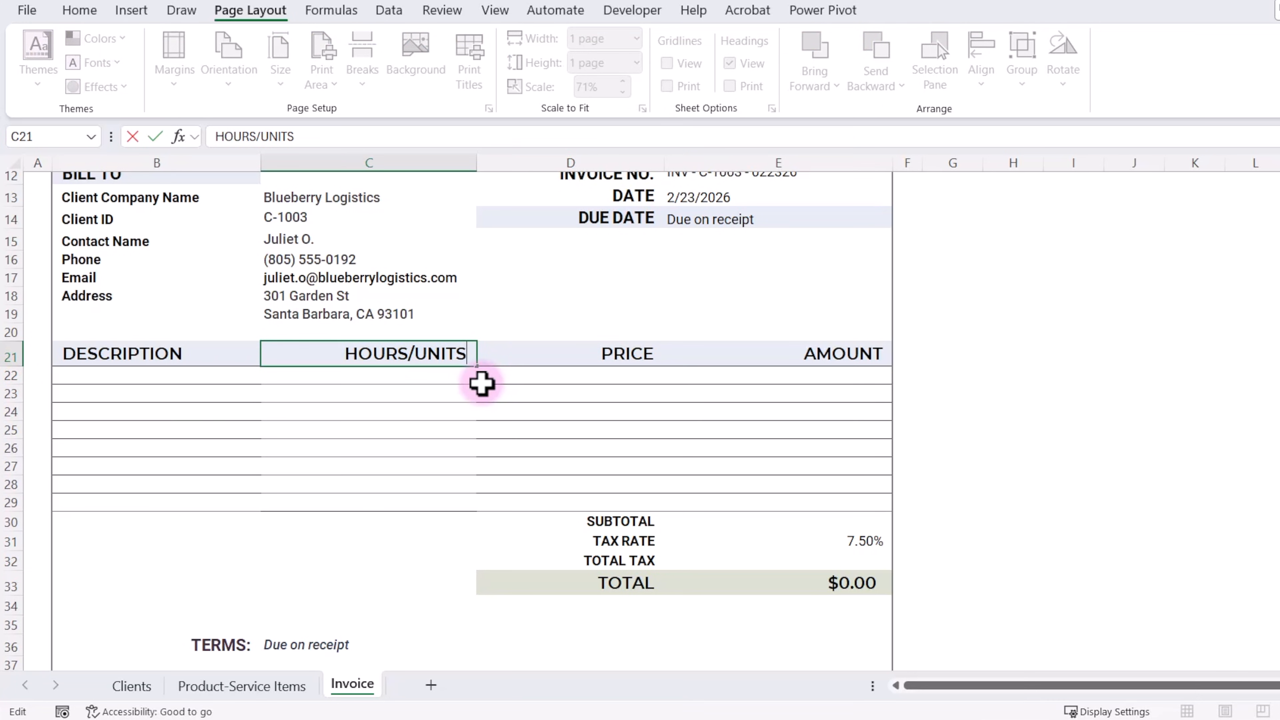
key(Return)
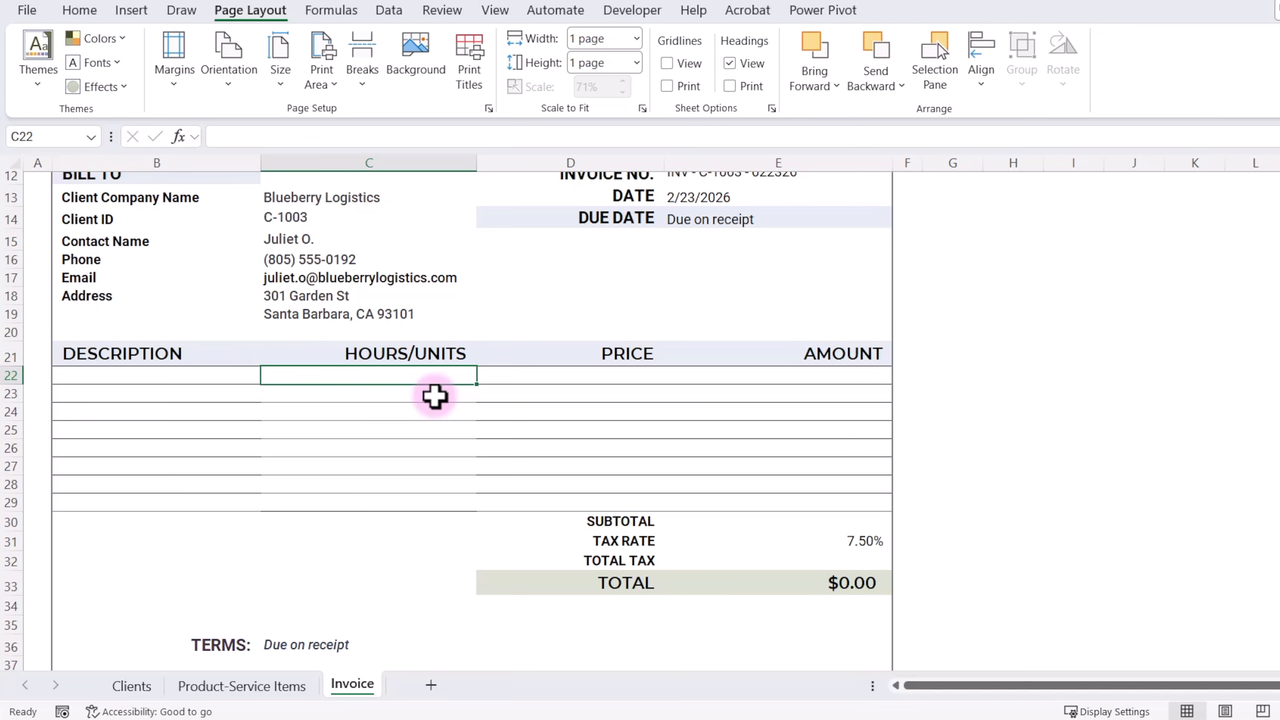
Test the price lookup by choosing Process Improvement Session as the Description in B22.
click(211, 378)
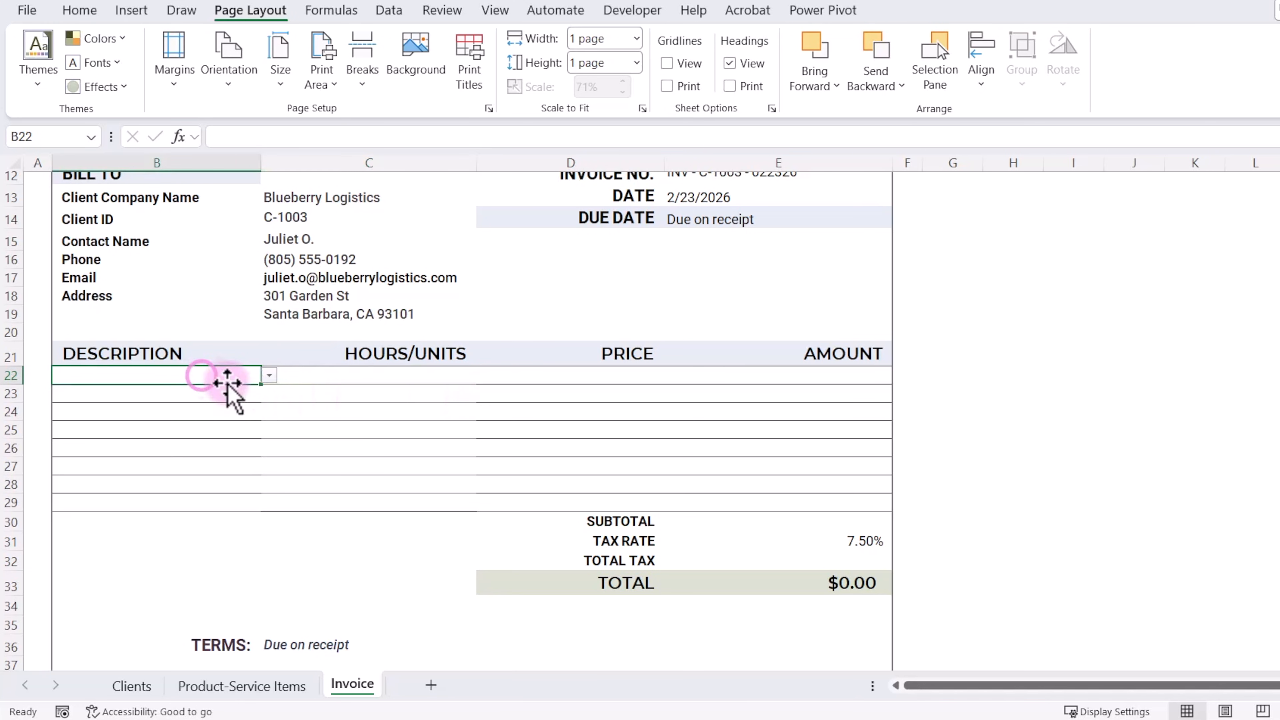
click(268, 375)
click(206, 426)
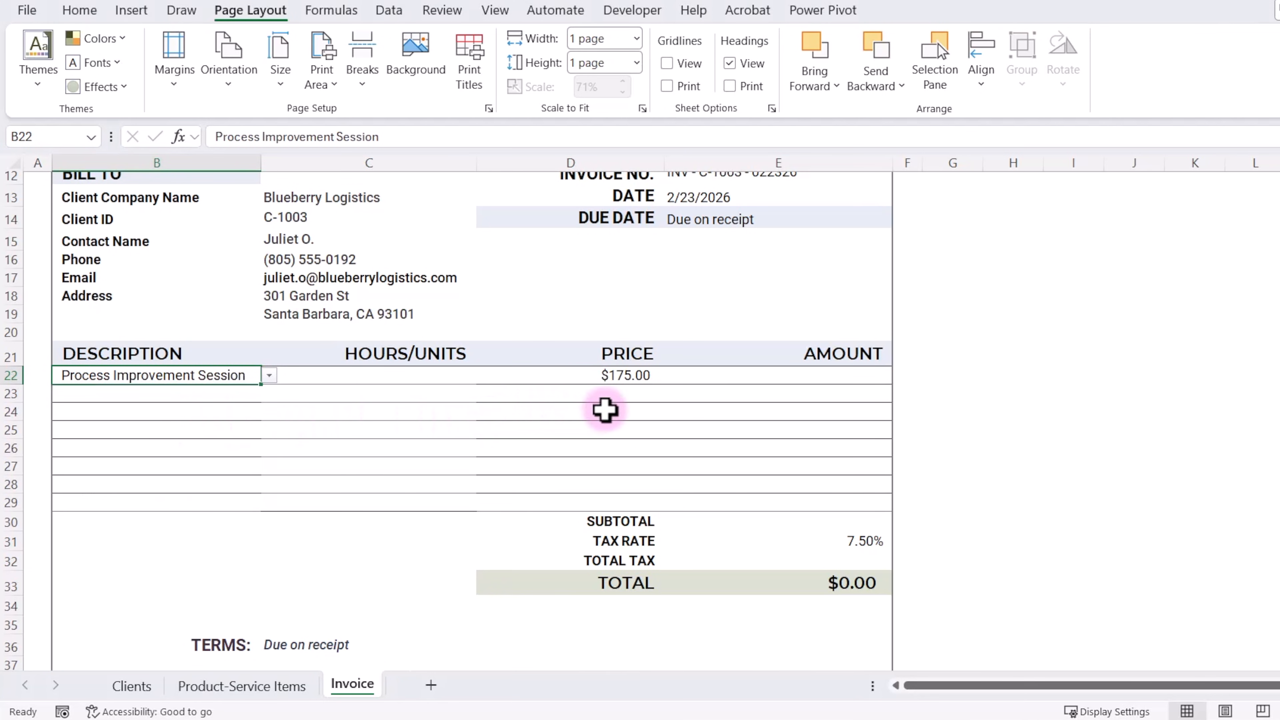
Enter =IF(OR(C22="",D22=""),"",N(C22)*N(D22)) in Amount cell E22 and copy it down to E23:E29.
click(828, 378)
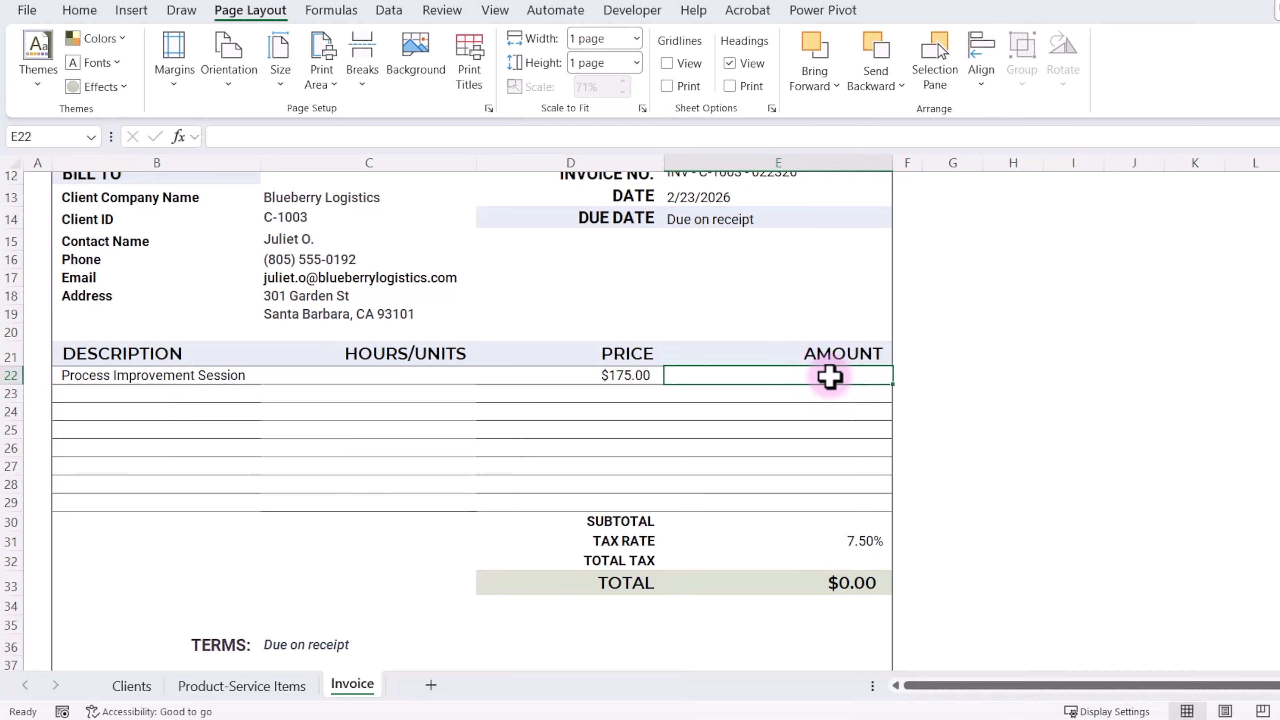
click(407, 136)
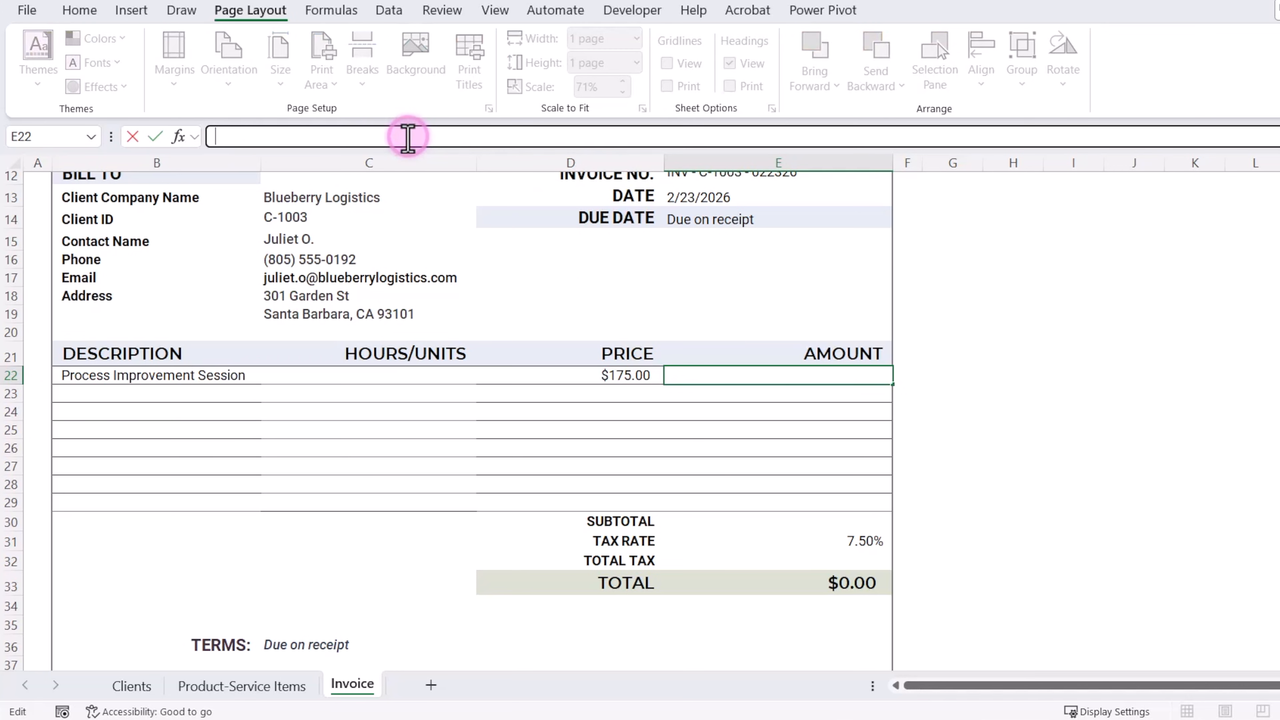
text(=IF(OR(C22="",D22=""),"",N(C22)*N(D22)))
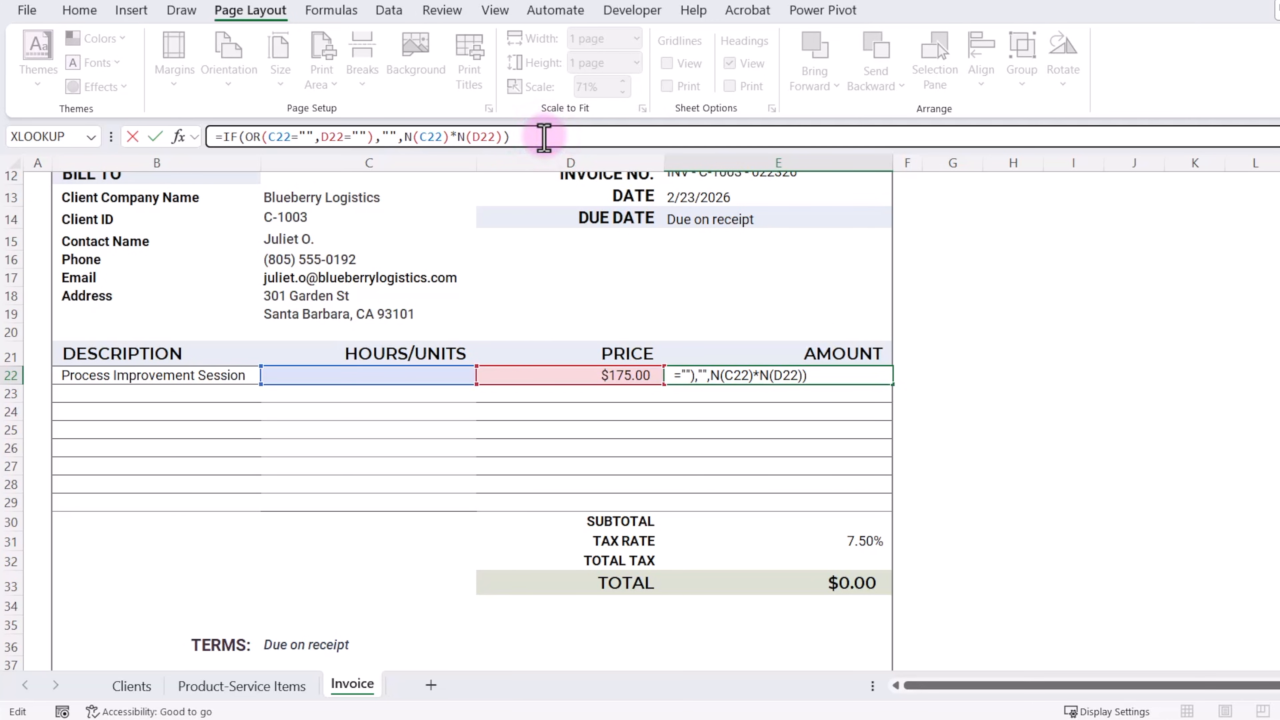
key(Return)
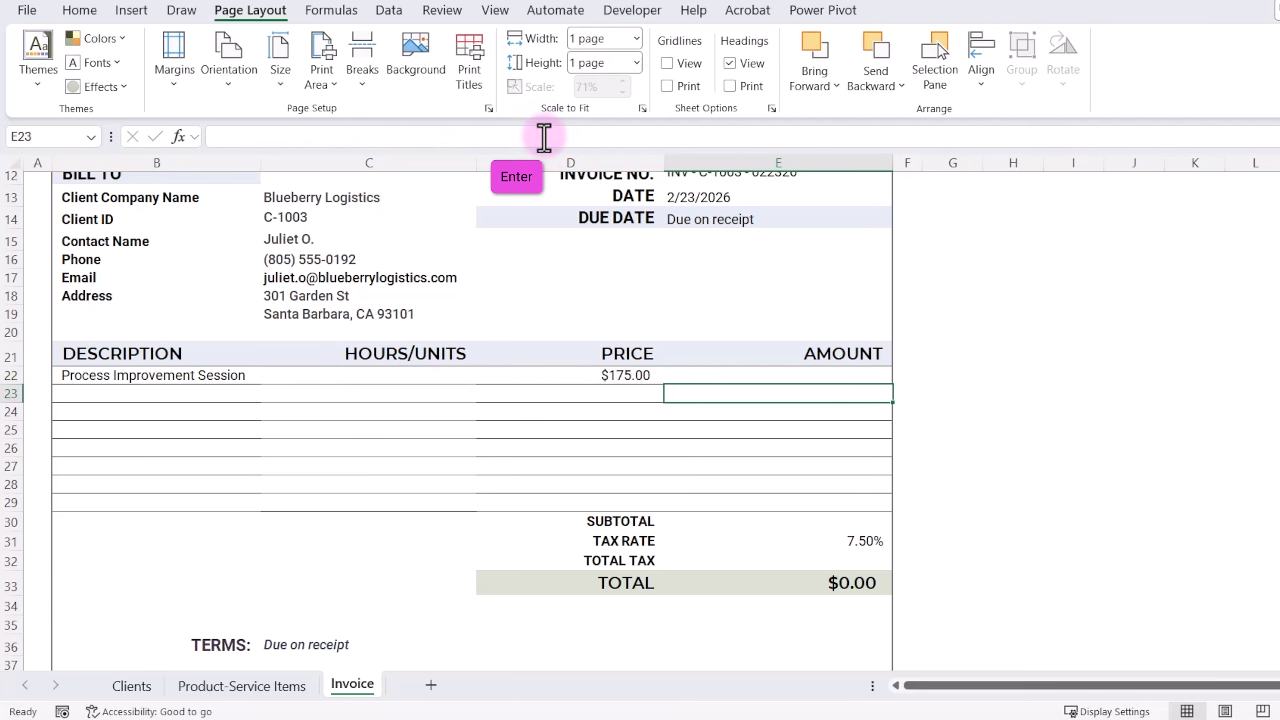
click(827, 375)
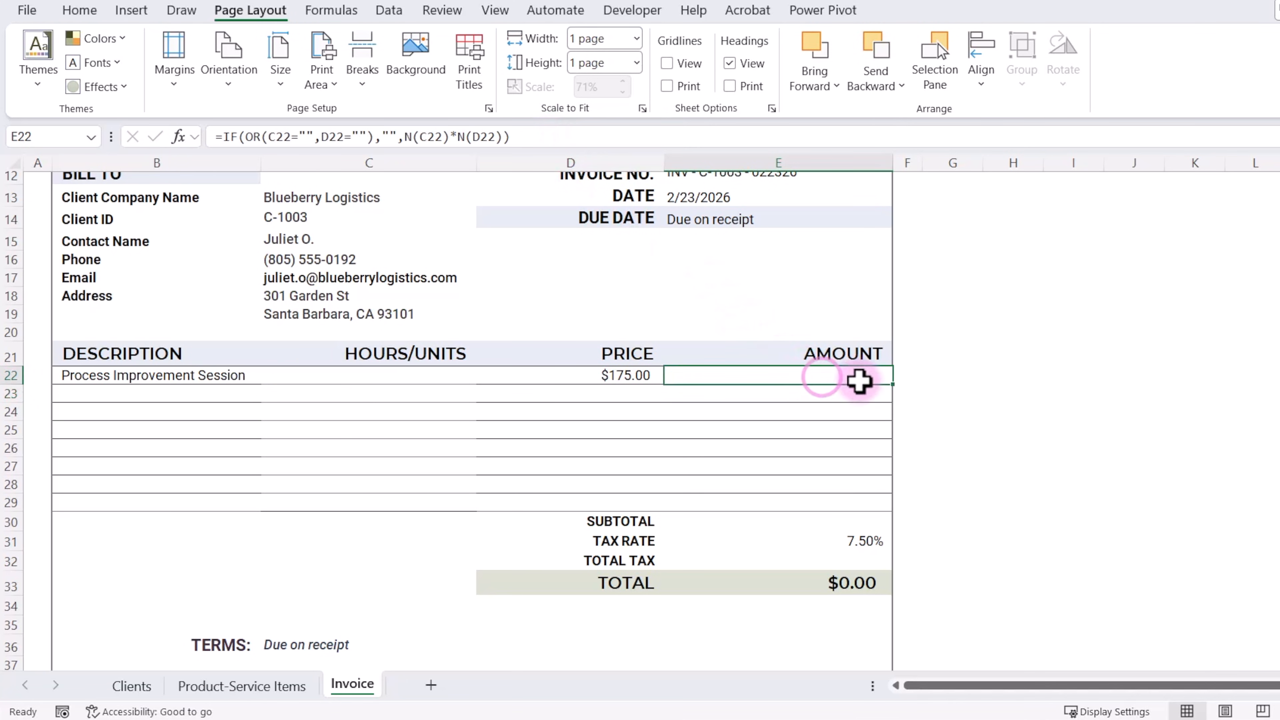
drag(895, 386, 892, 510)
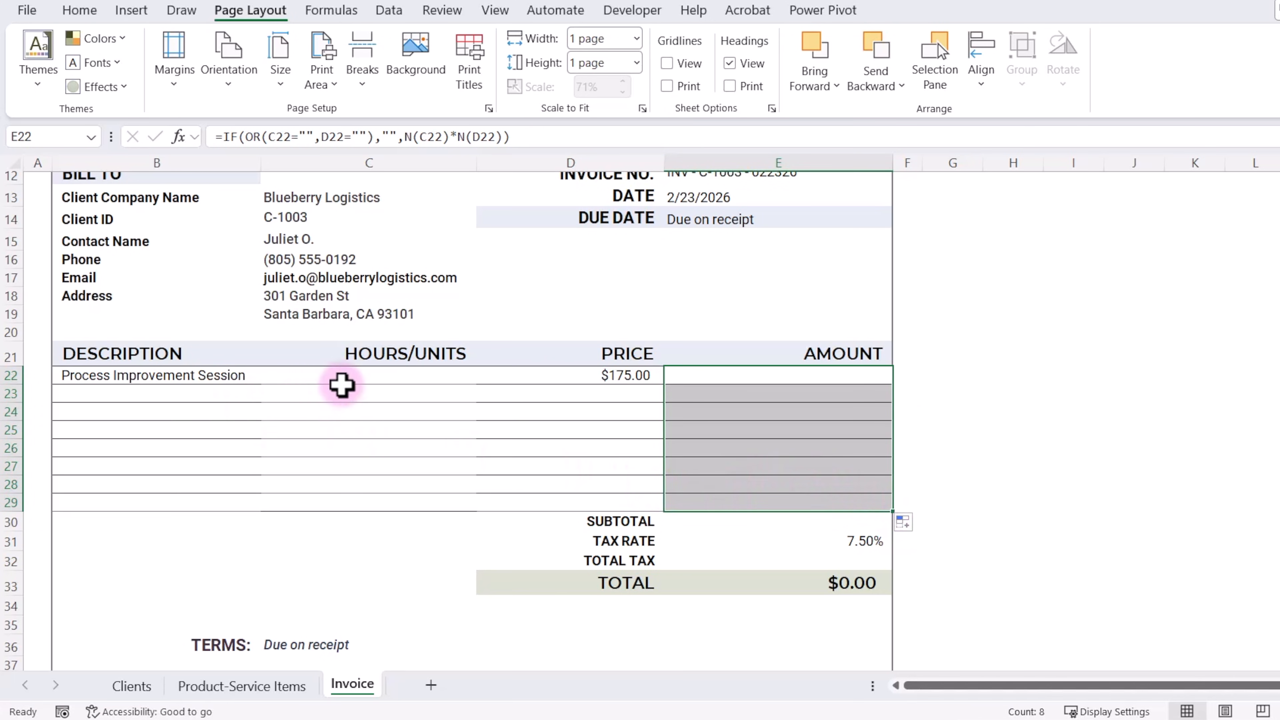
Enter 2 hours/units for the Process Improvement Session line, and add Data Cleanup & Standardization with 3 units in row 23.
click(365, 375)
text(2)
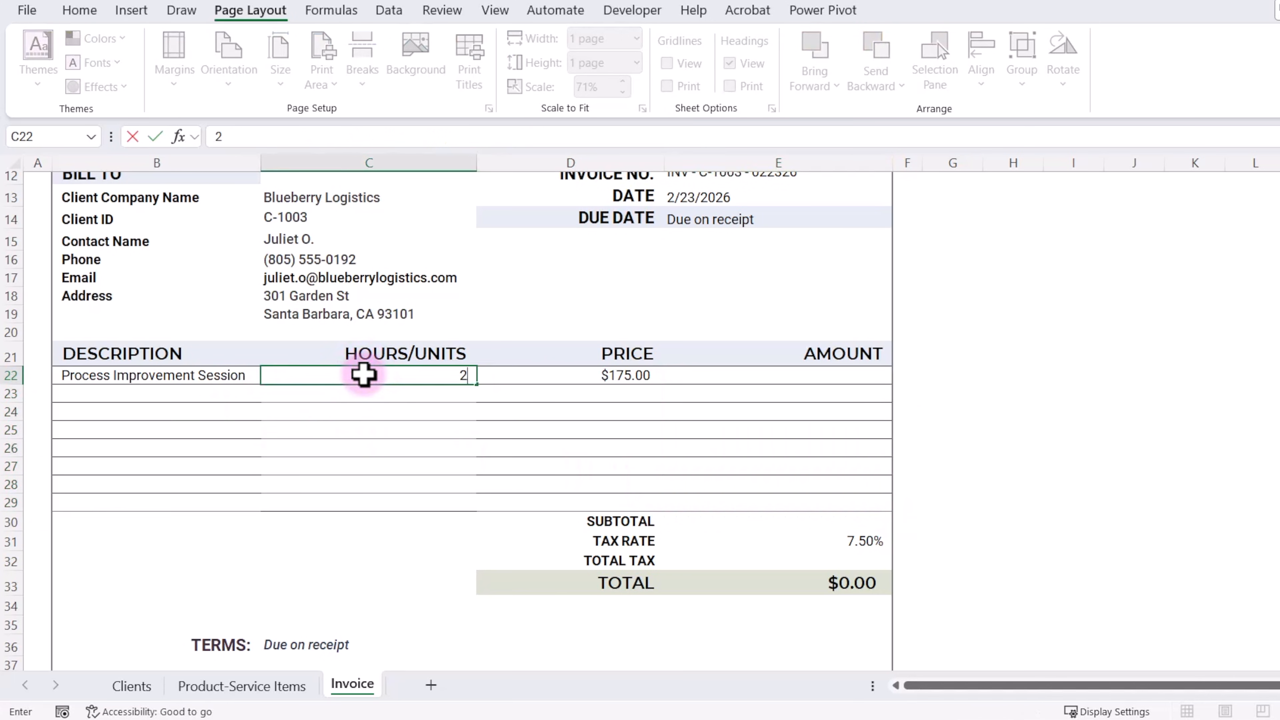
key(Return)
click(215, 397)
click(266, 393)
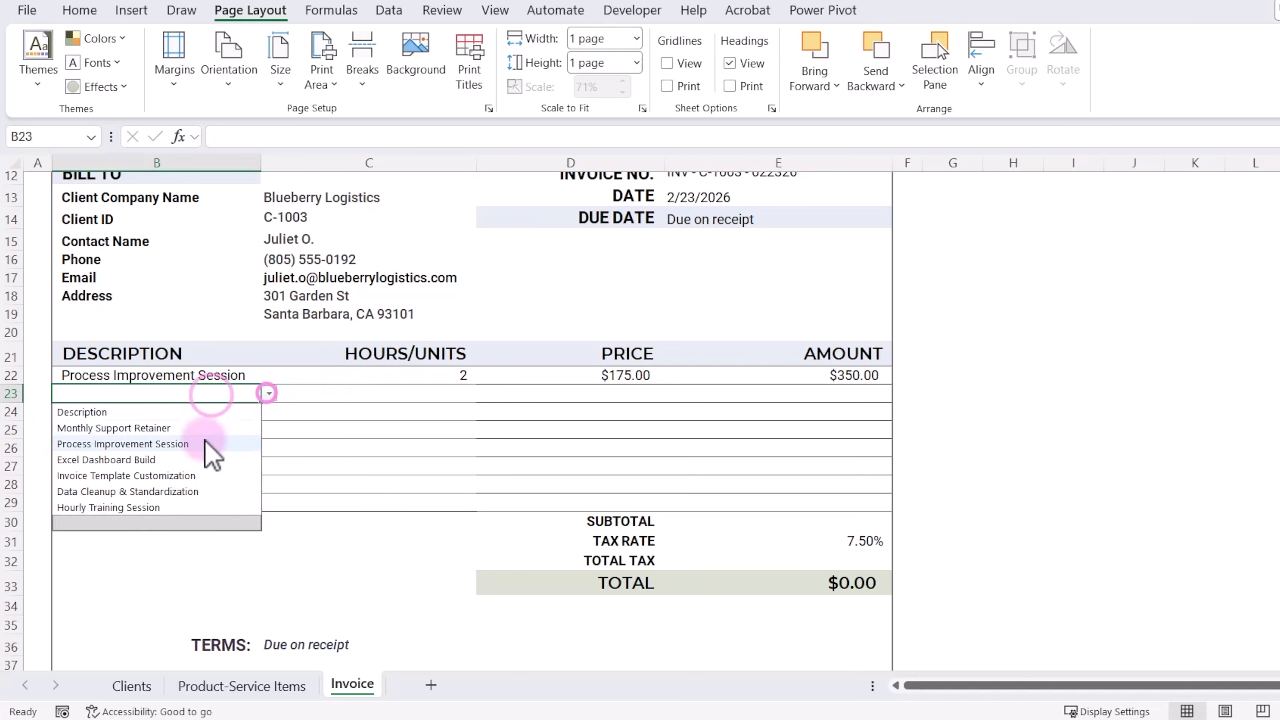
click(200, 491)
click(442, 391)
text(3)
Enter a SUM formula over E22:E29 in Subtotal cell E30.
click(787, 515)
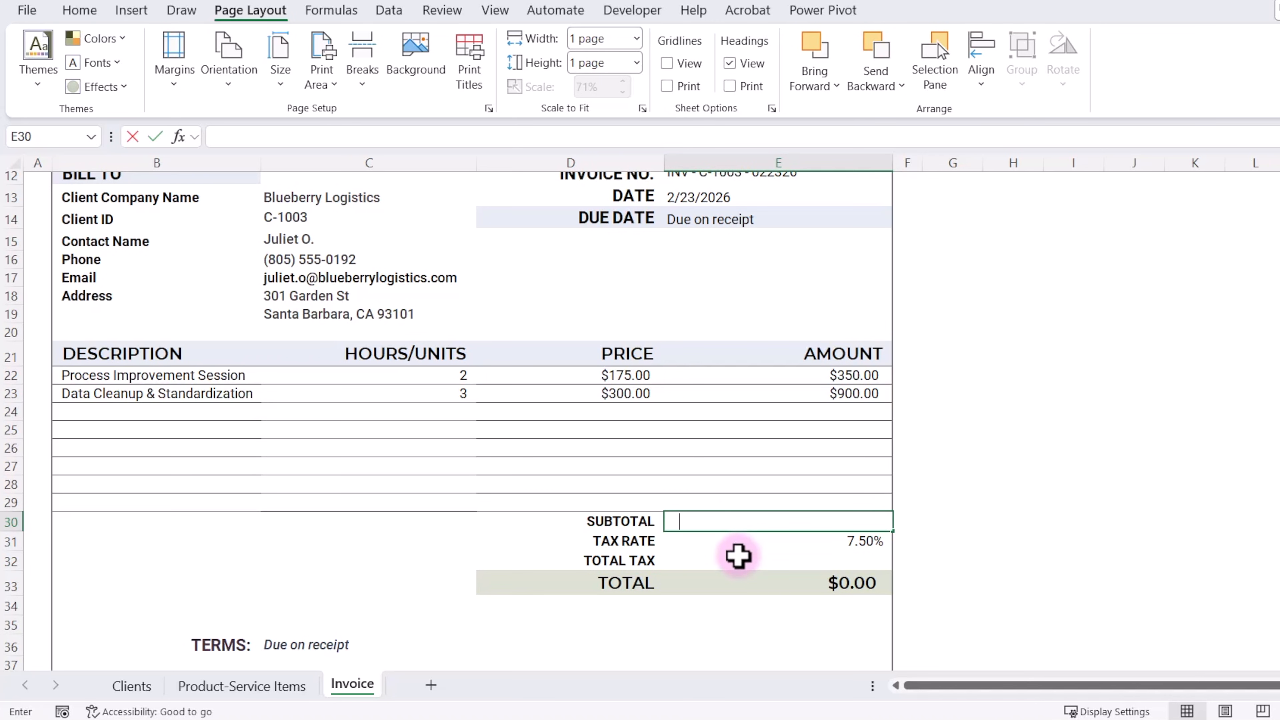
text(=sum()
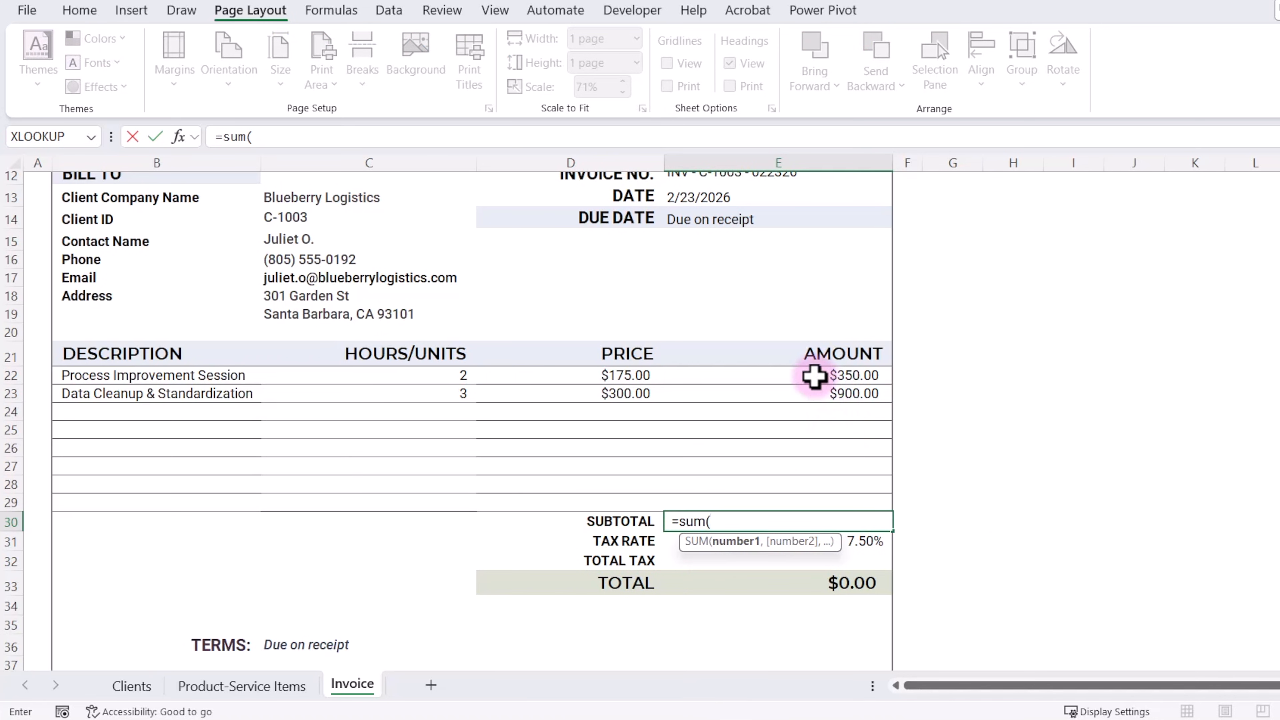
drag(815, 375, 817, 499)
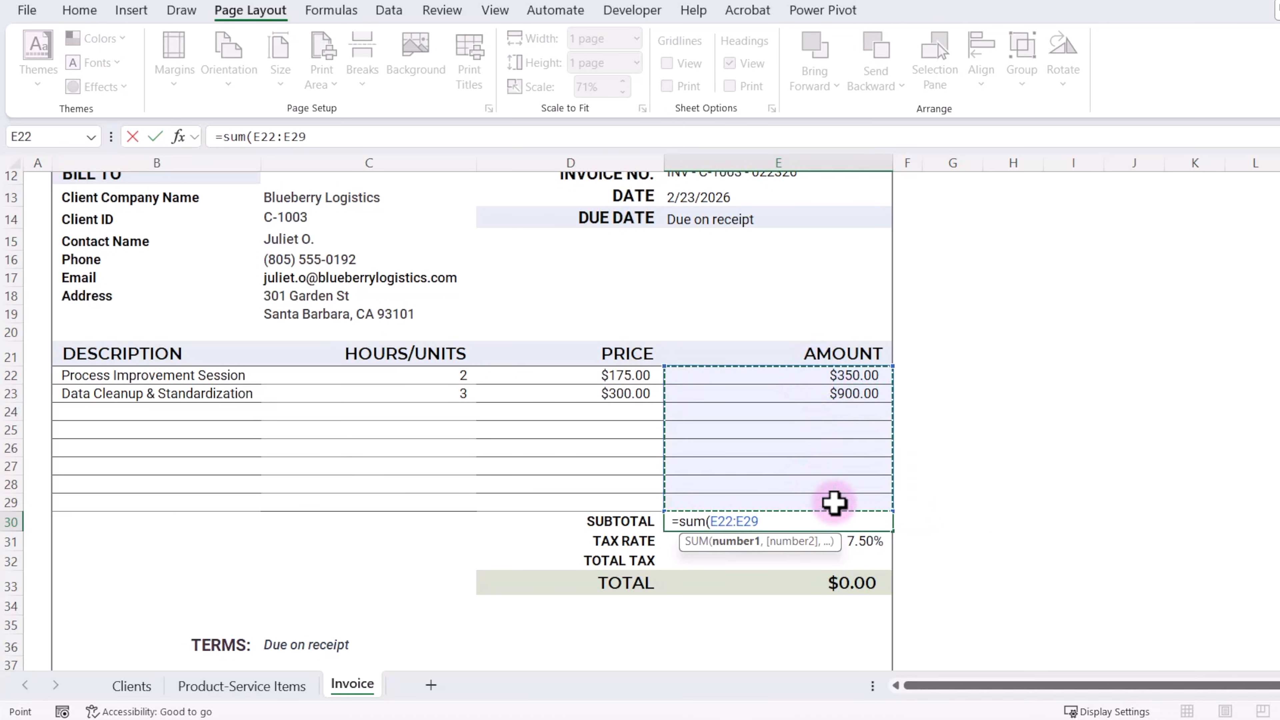
key(Return)
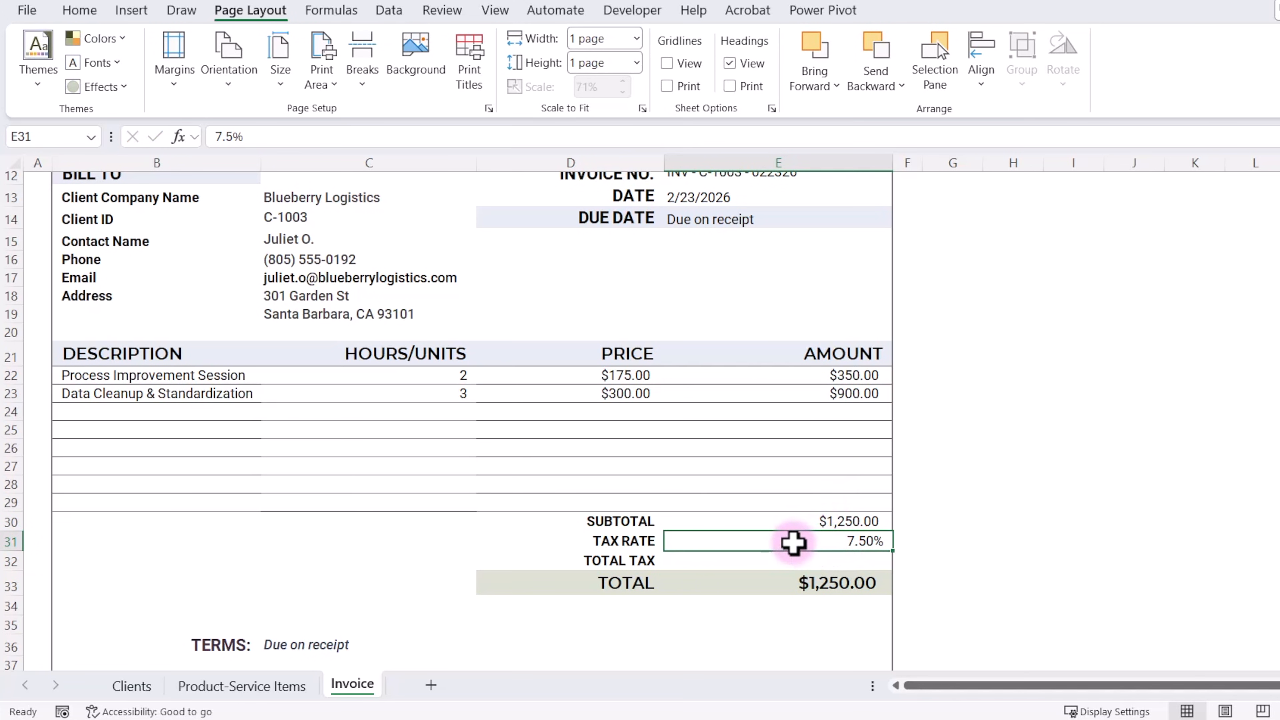
Enter =E30*E31 in Total Tax cell E32 to multiply the subtotal by the tax rate.
click(785, 563)
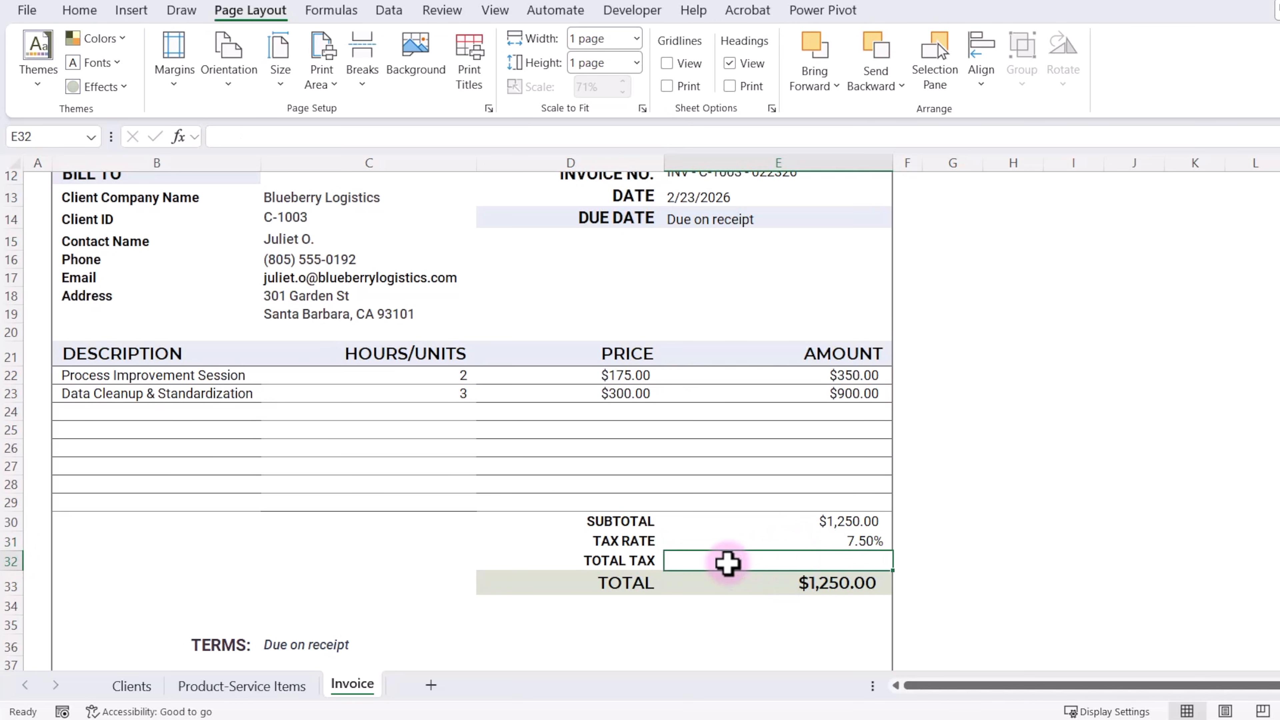
text(=)
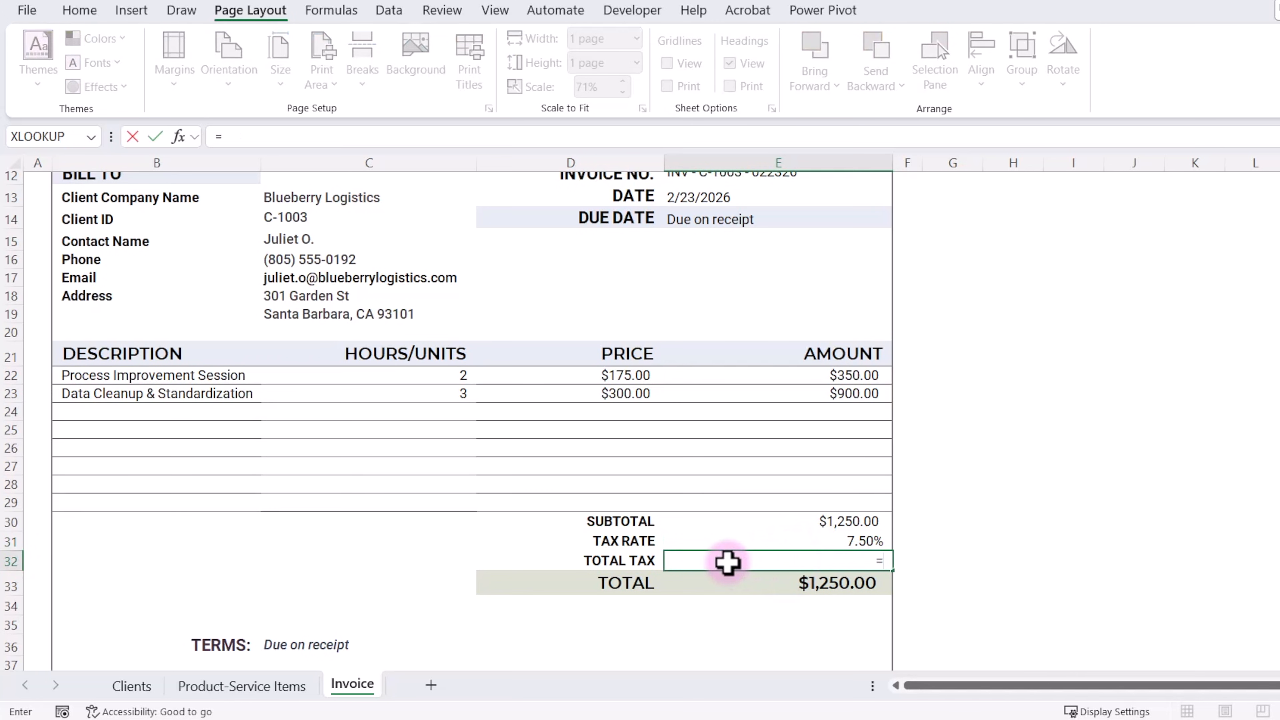
click(753, 519)
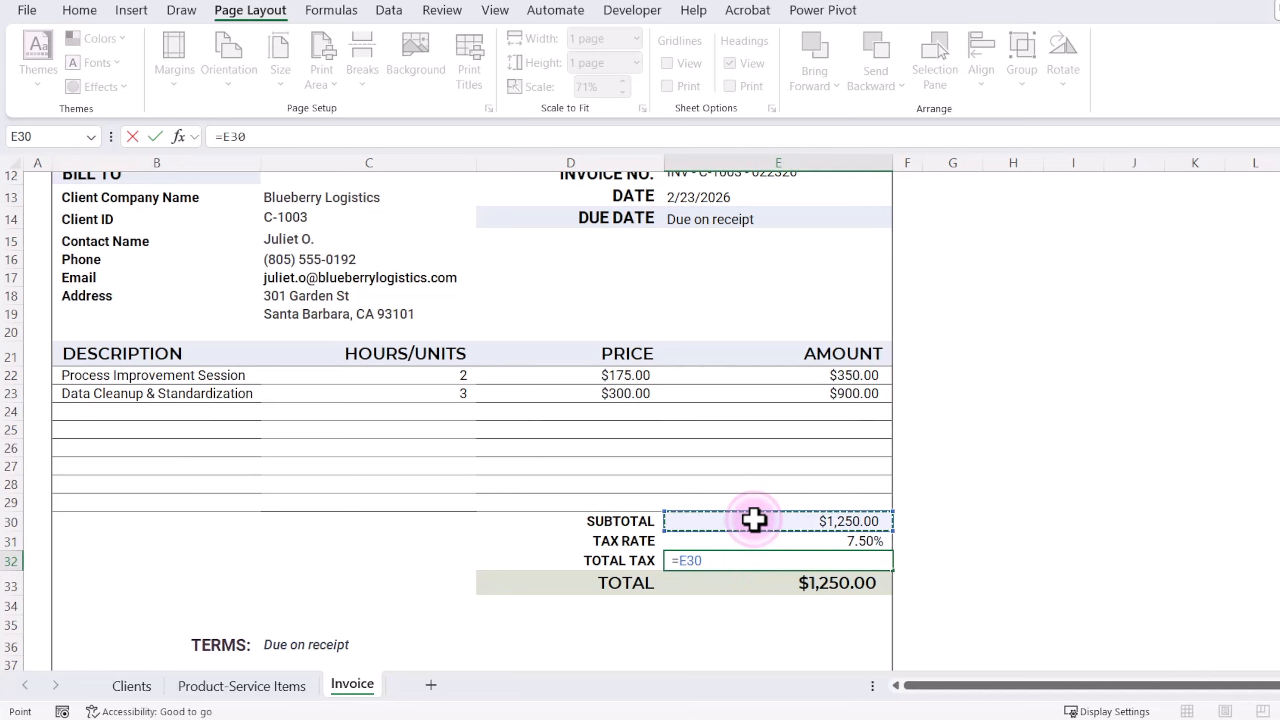
text(*)
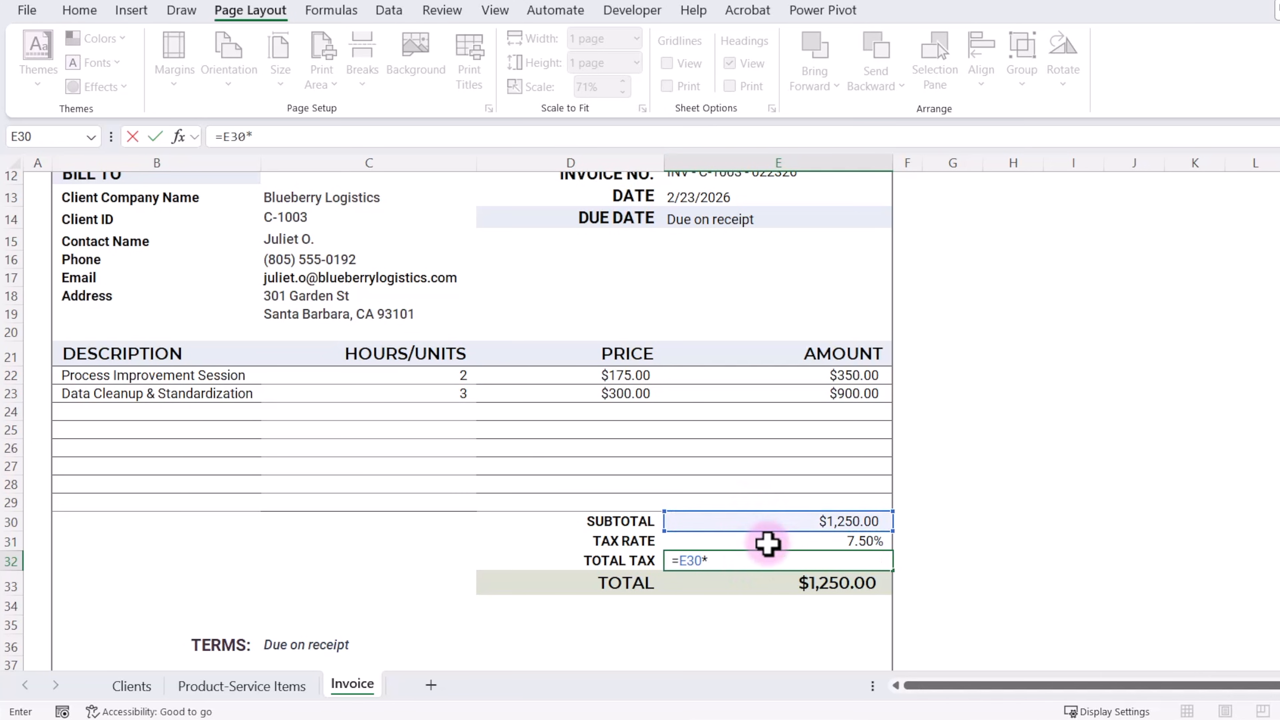
click(767, 542)
key(Return)
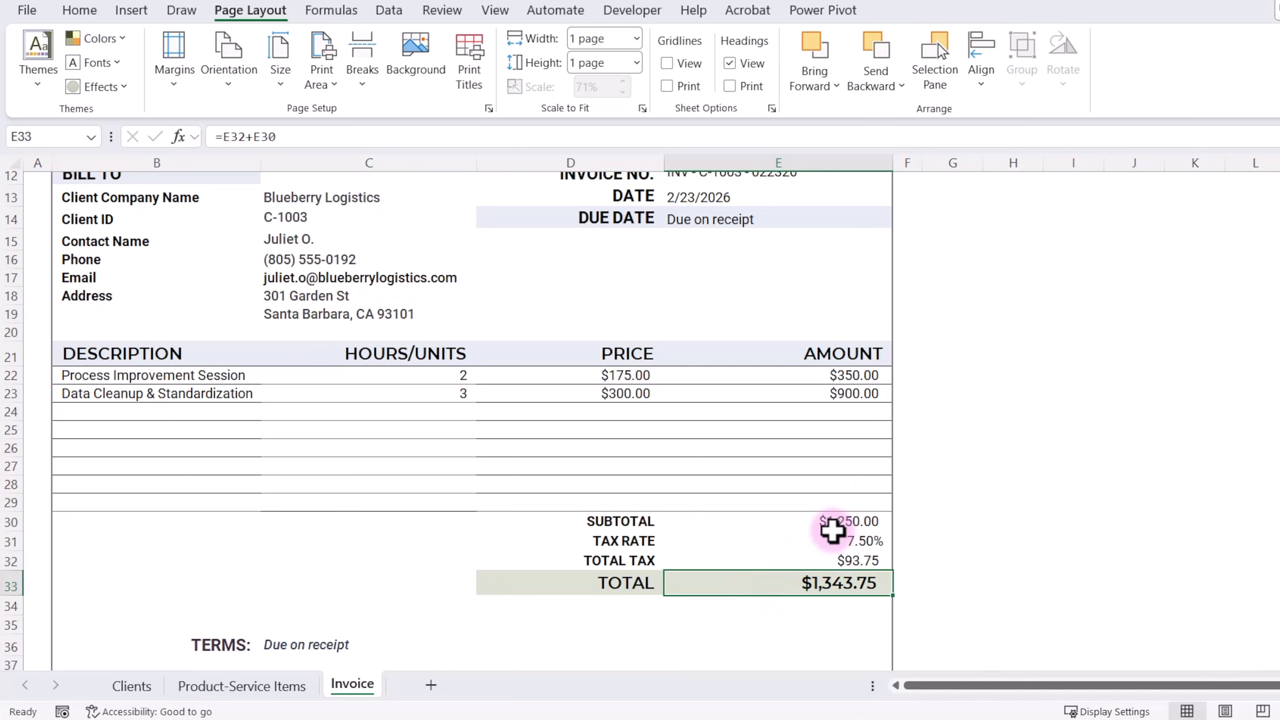
click(795, 559)
click(796, 520)
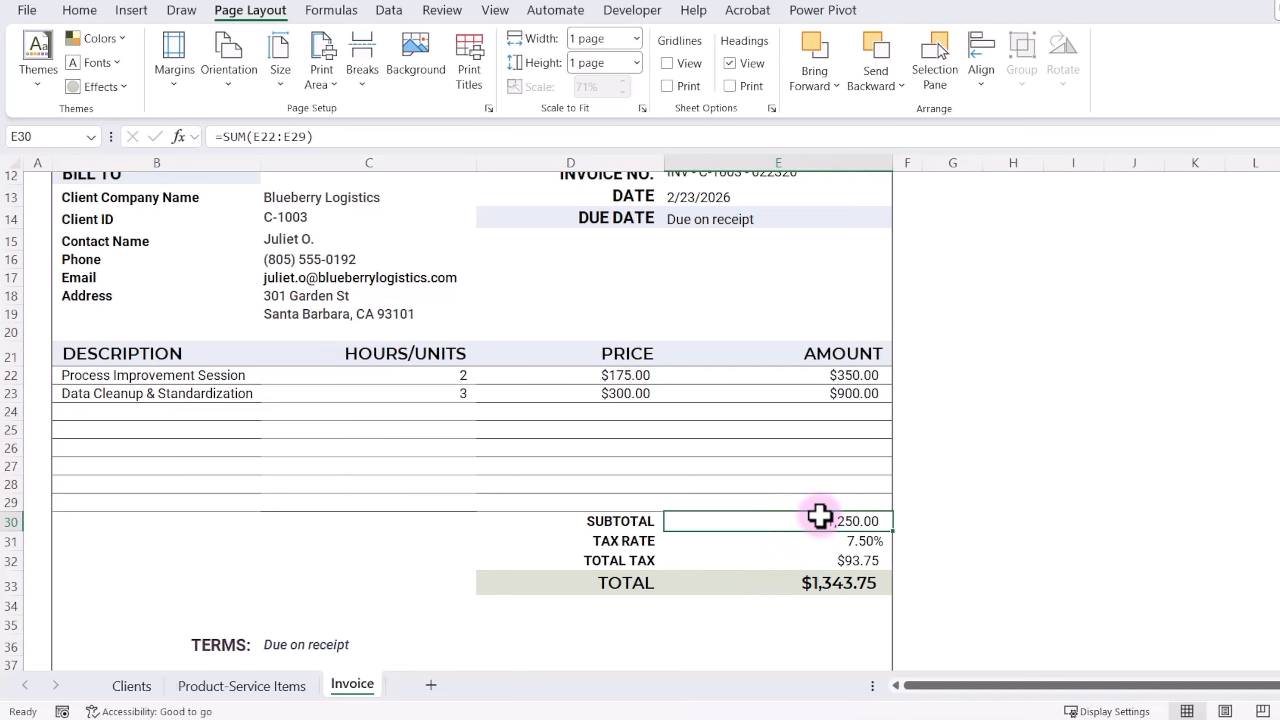
Check the invoice's orientation, scaling and paper size in Page Setup, and open the sheet's print preview.
scroll(822, 512, up, 4)
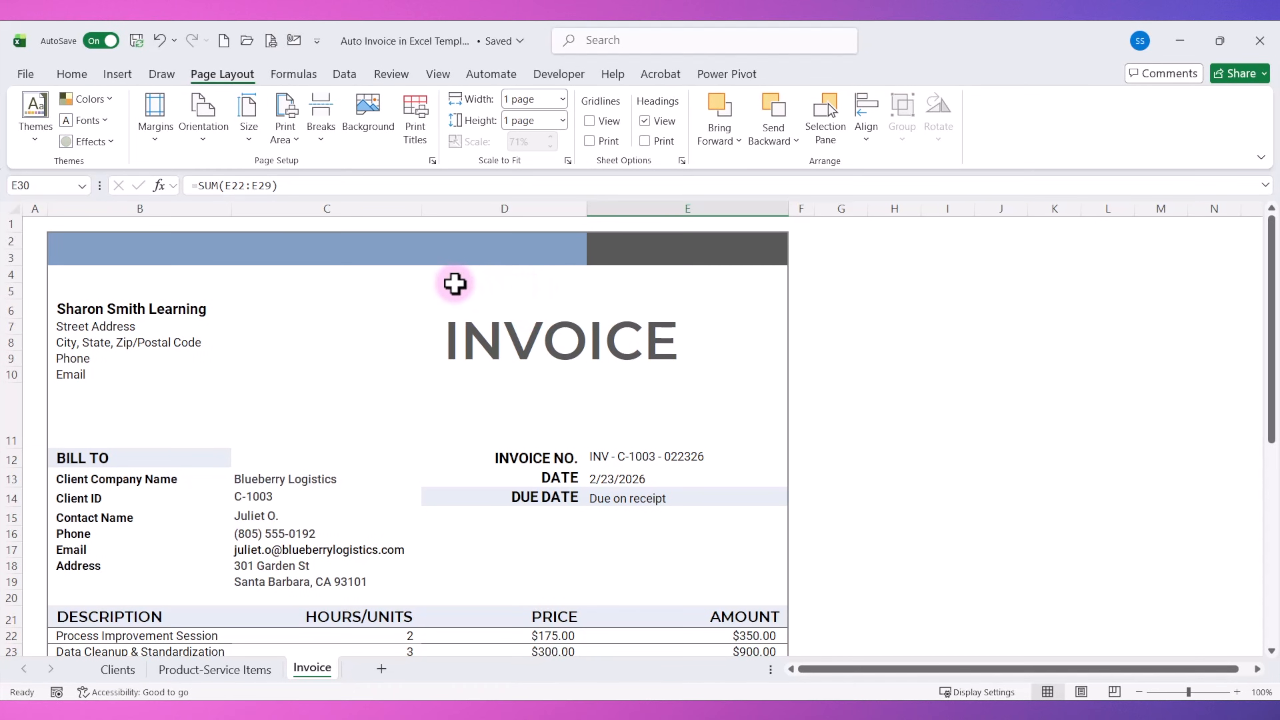
click(320, 254)
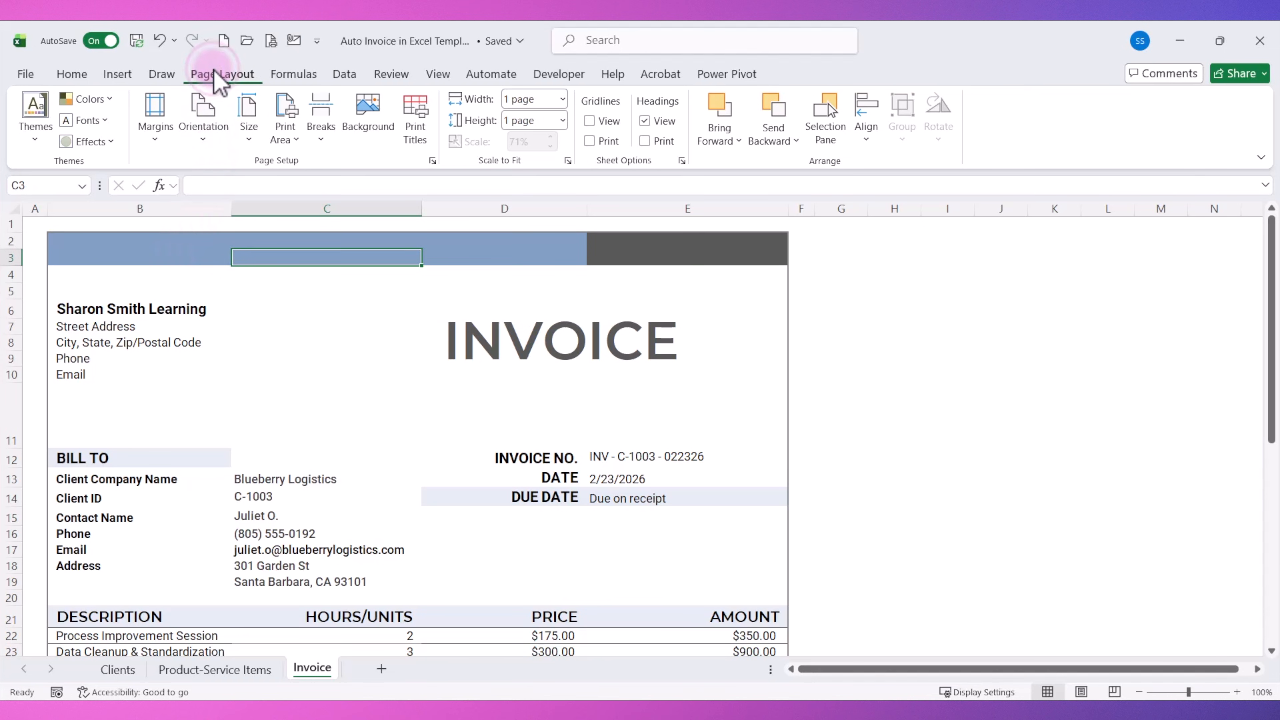
click(157, 132)
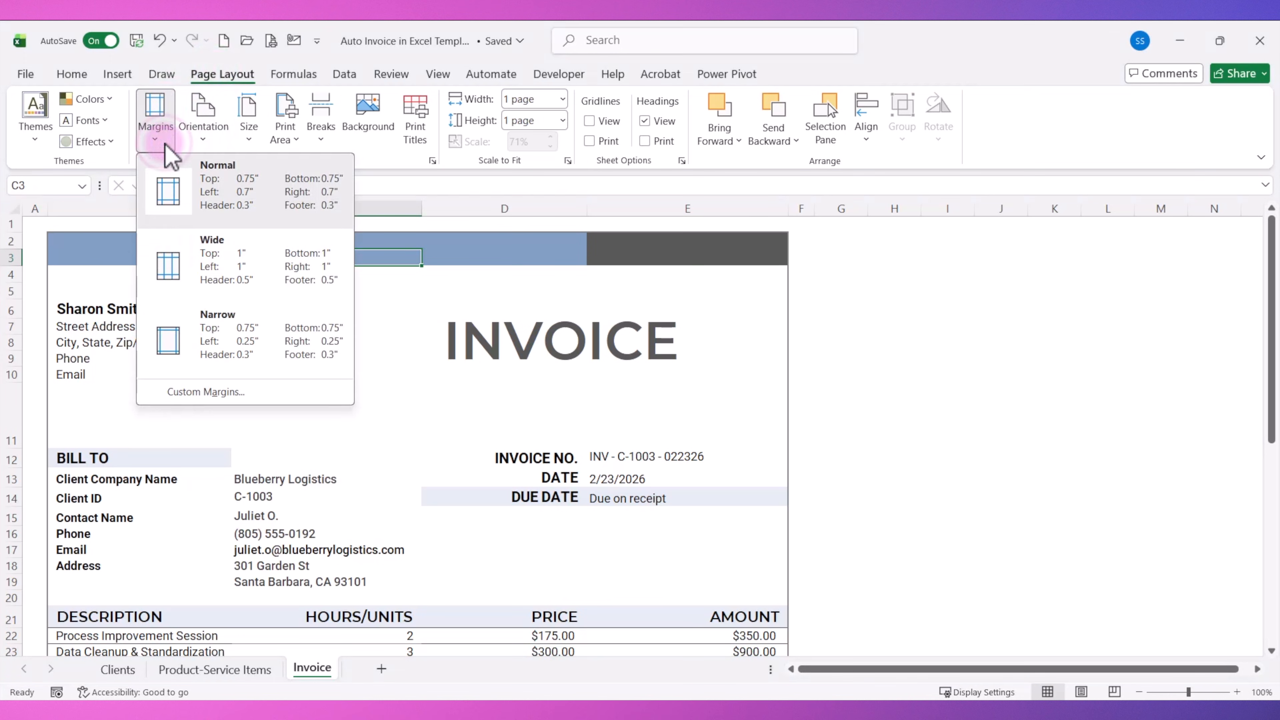
click(210, 393)
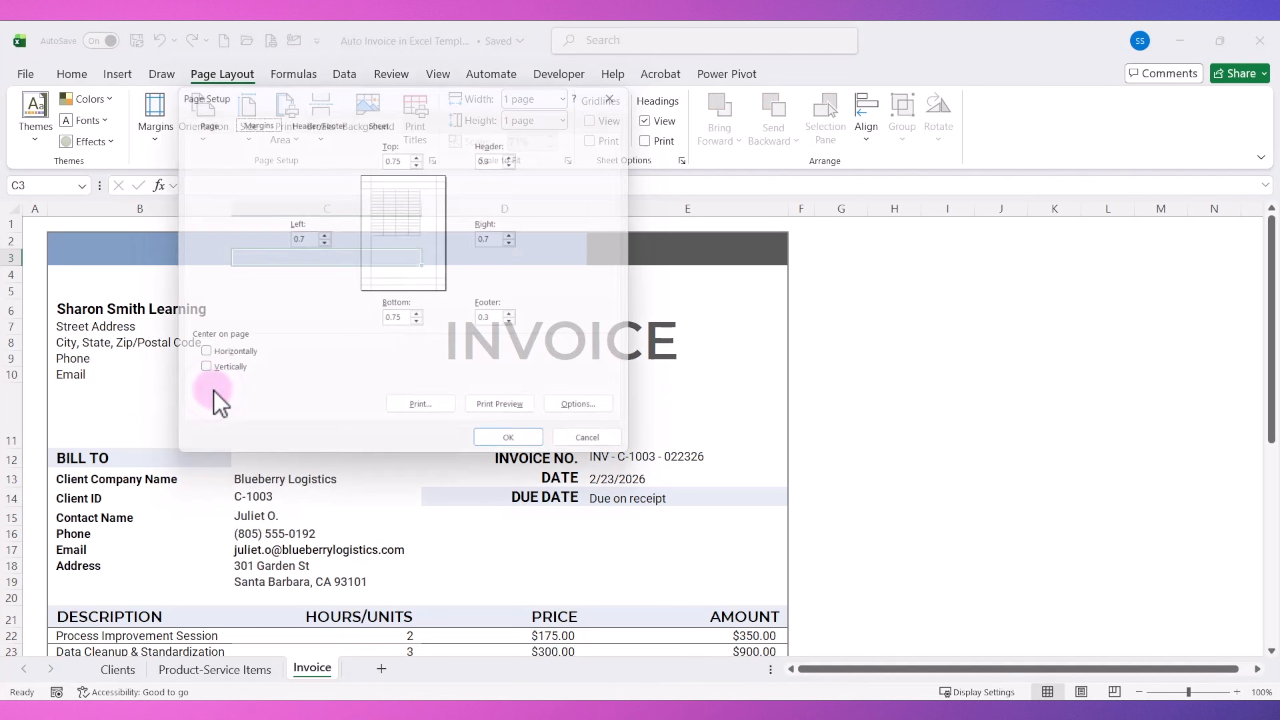
click(199, 116)
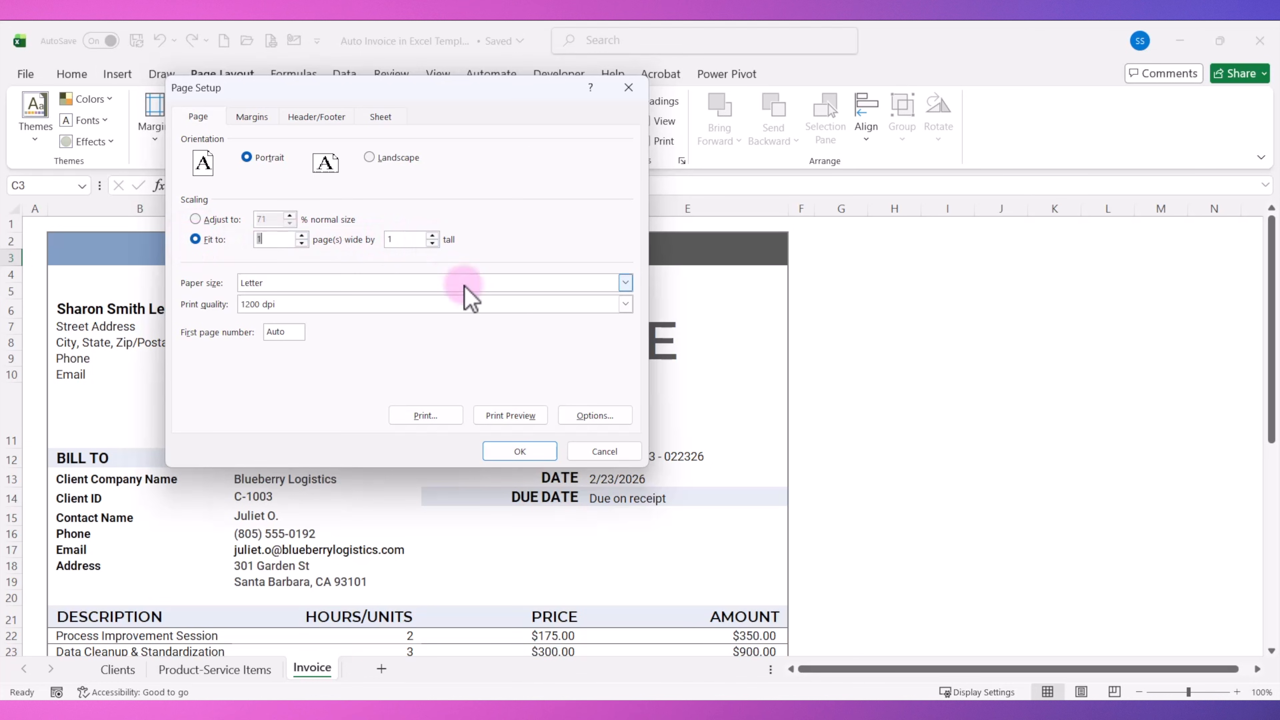
click(532, 451)
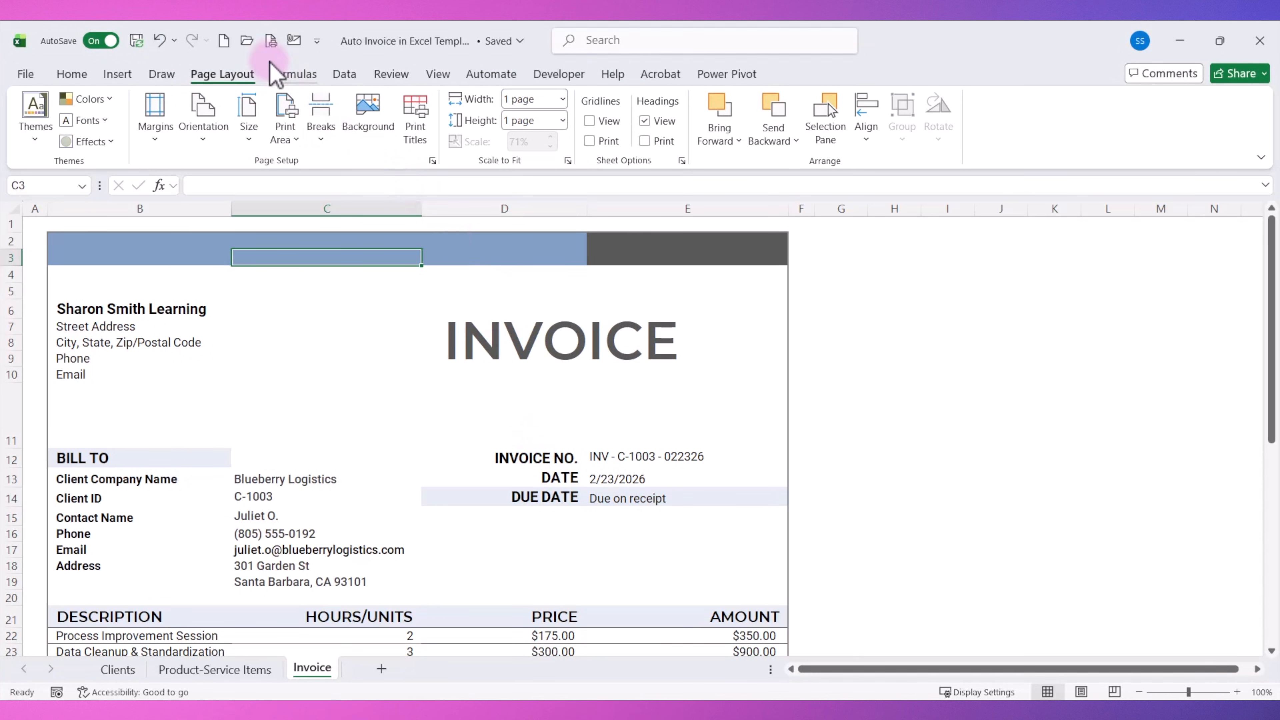
click(268, 40)
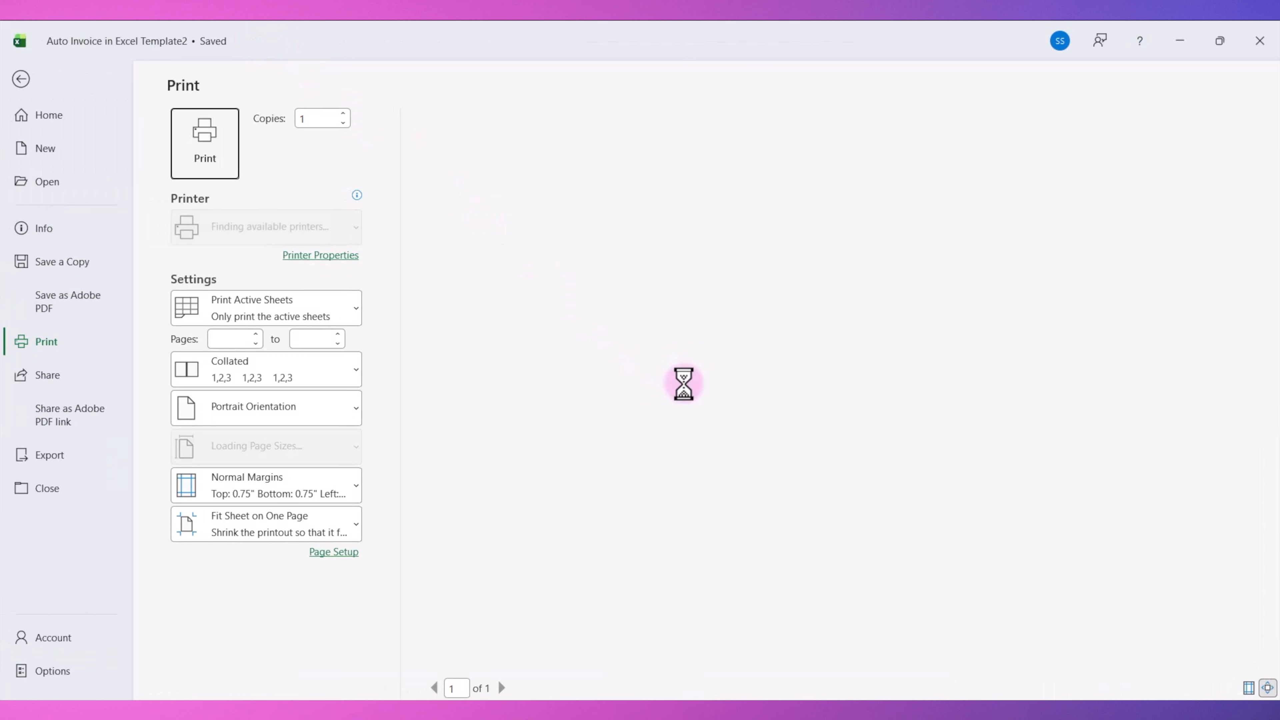